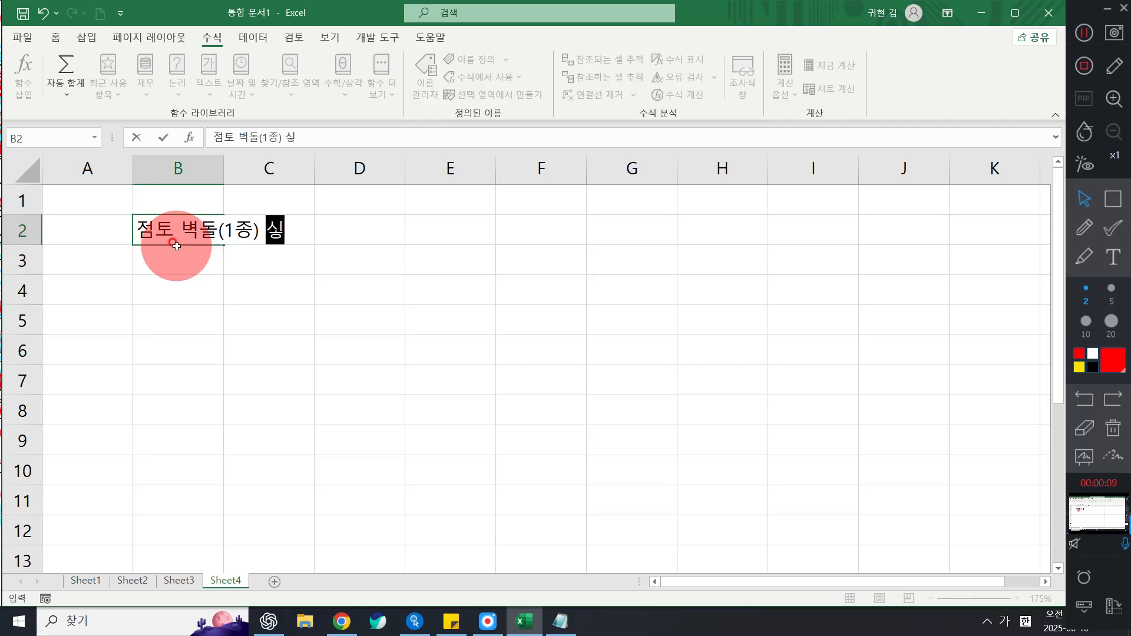
- Complete the table title in B2 as "점토 벽돌(1종) 시험 성적표"
type("험 성적표")
key("Return")
type("시")
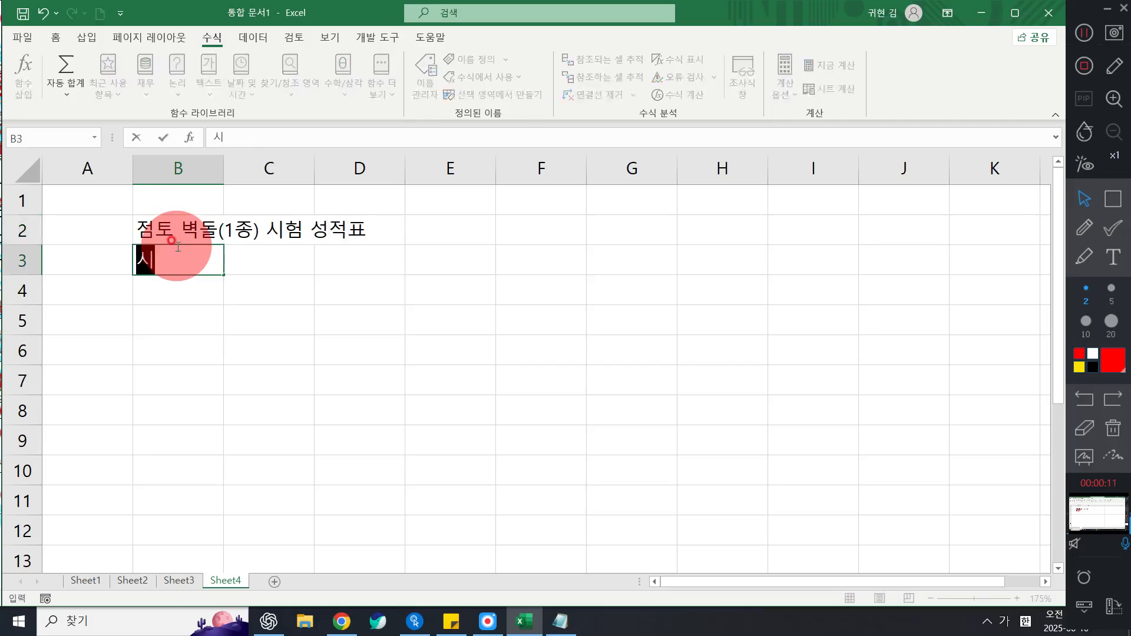
type("료")
key("Tab")
type("습")
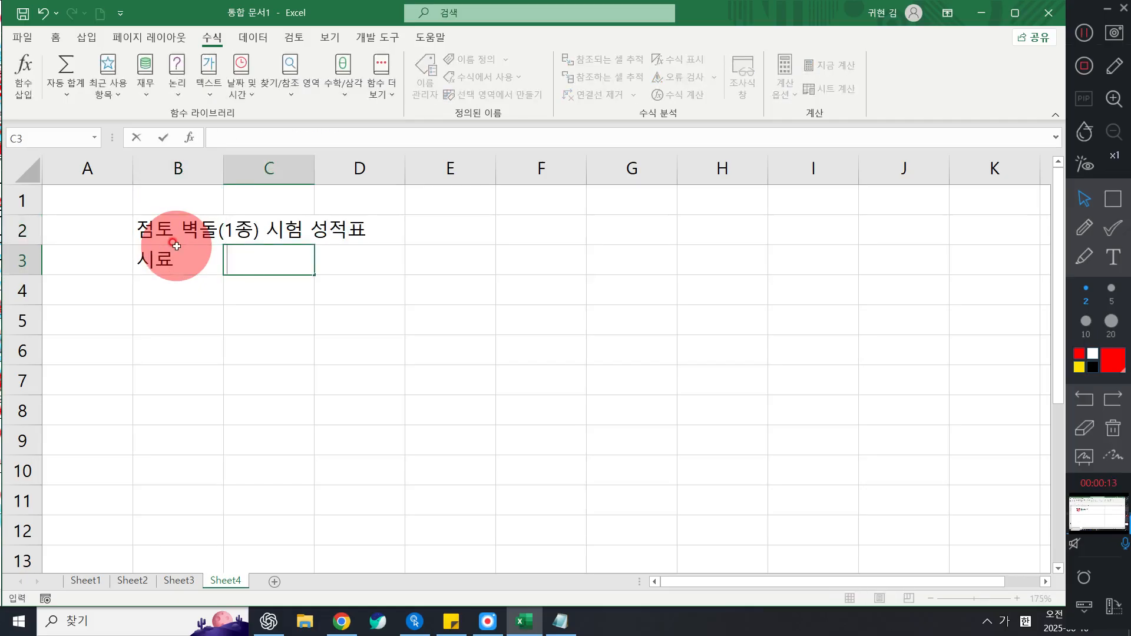
left_click(176, 246)
key("Delete")
key("Return")
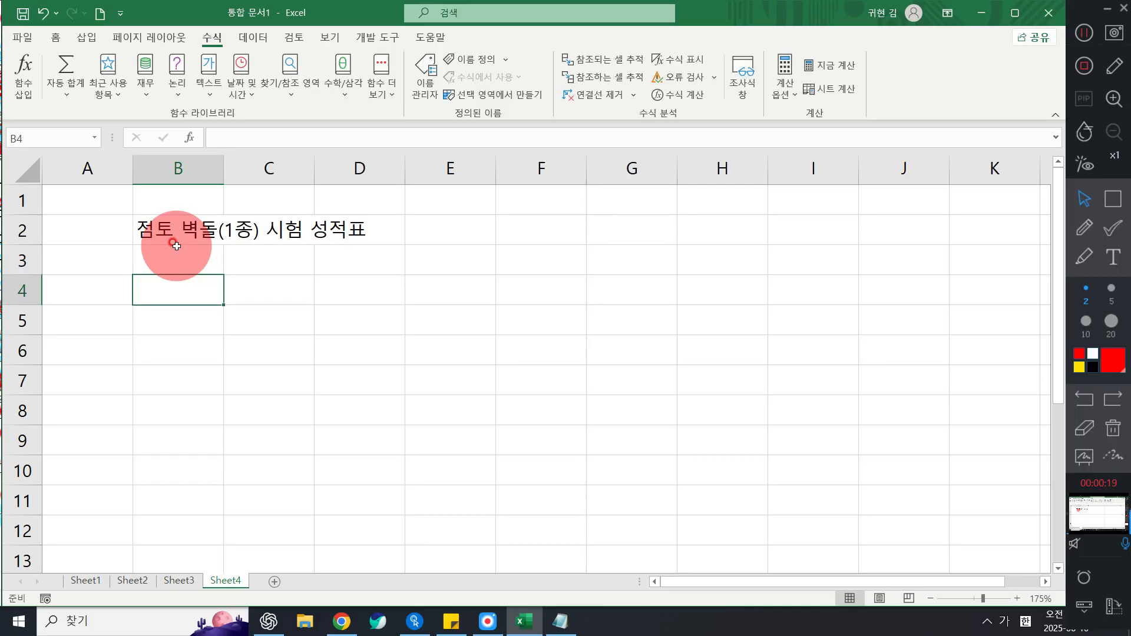
- Enter the headers "시료" in B4 and "흡수율" with "(%)" on a second line in C4
type("시료 ㅓ")
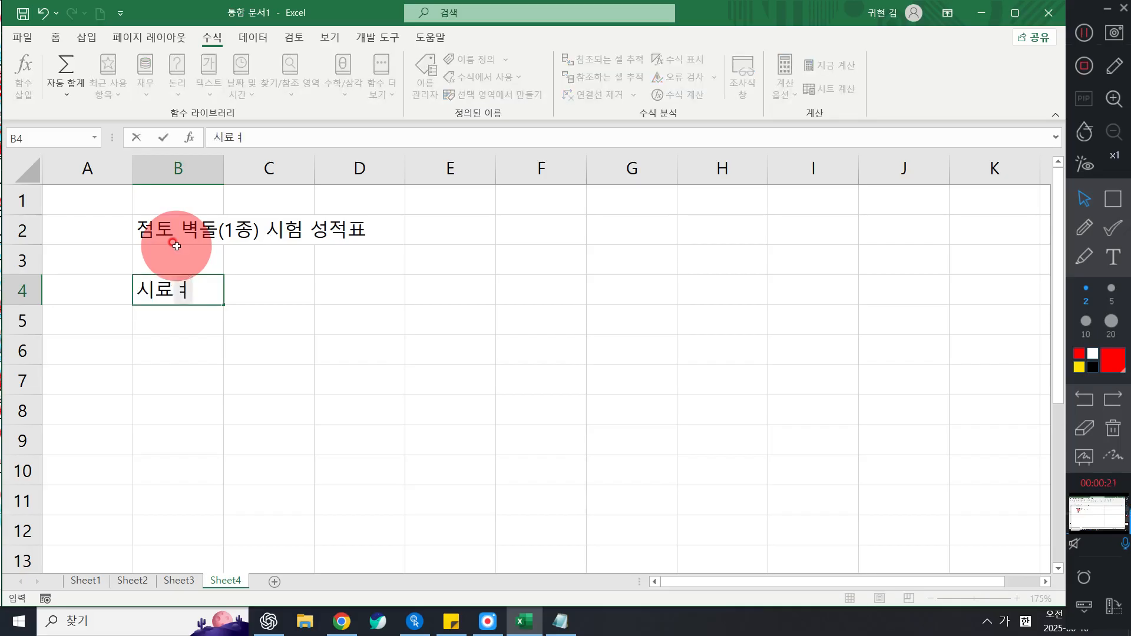
key("BackSpace")
key("Tab")
type("흡송")
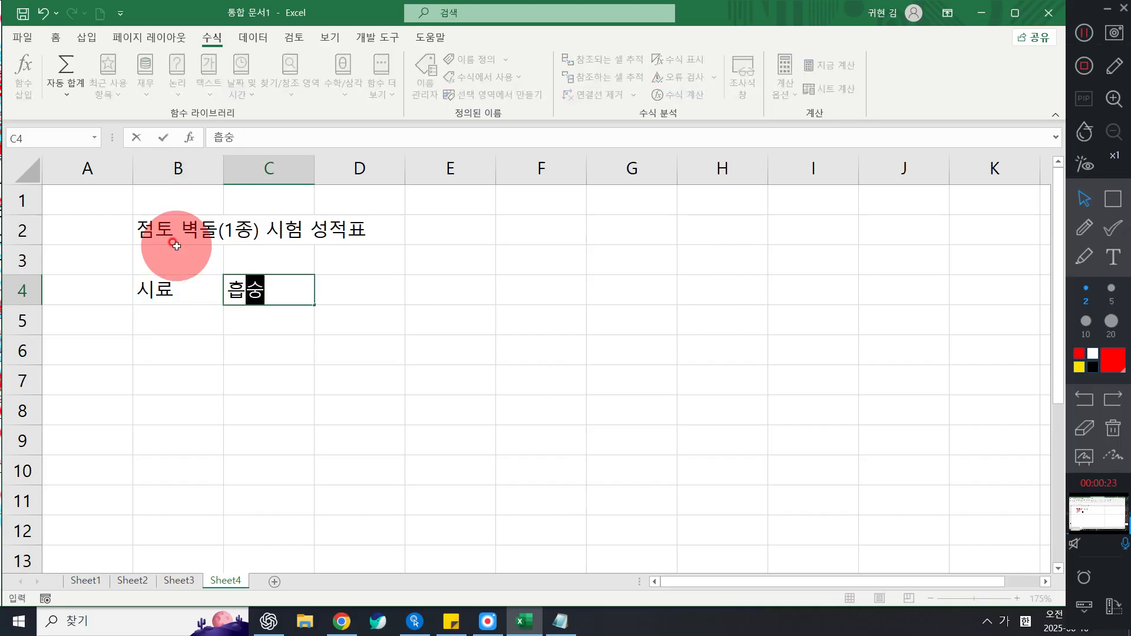
type("수율")
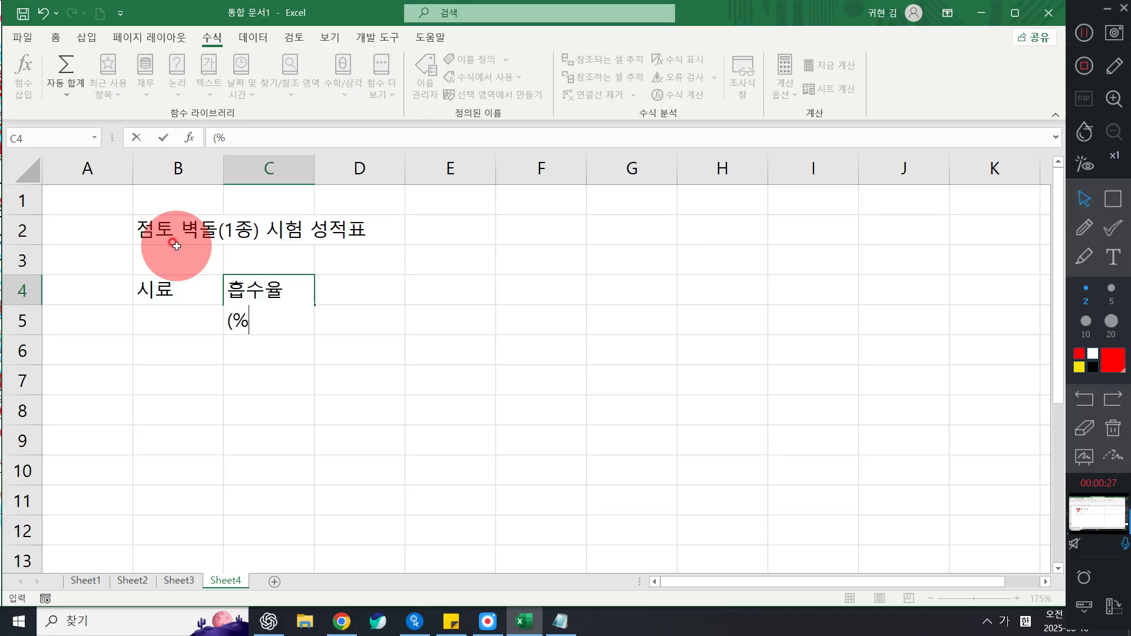
type("(%)")
key("Return")
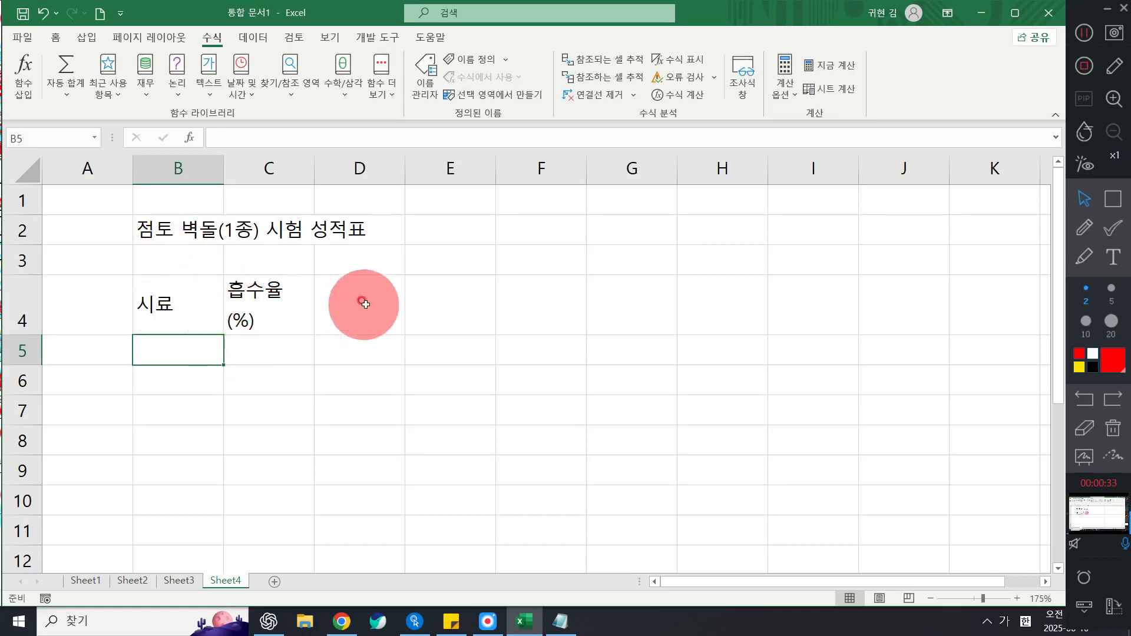
- Enter the header "압축강도" in D4 with the unit "(N/㎟)" on a second line, using the special character ㎟
left_click(352, 284)
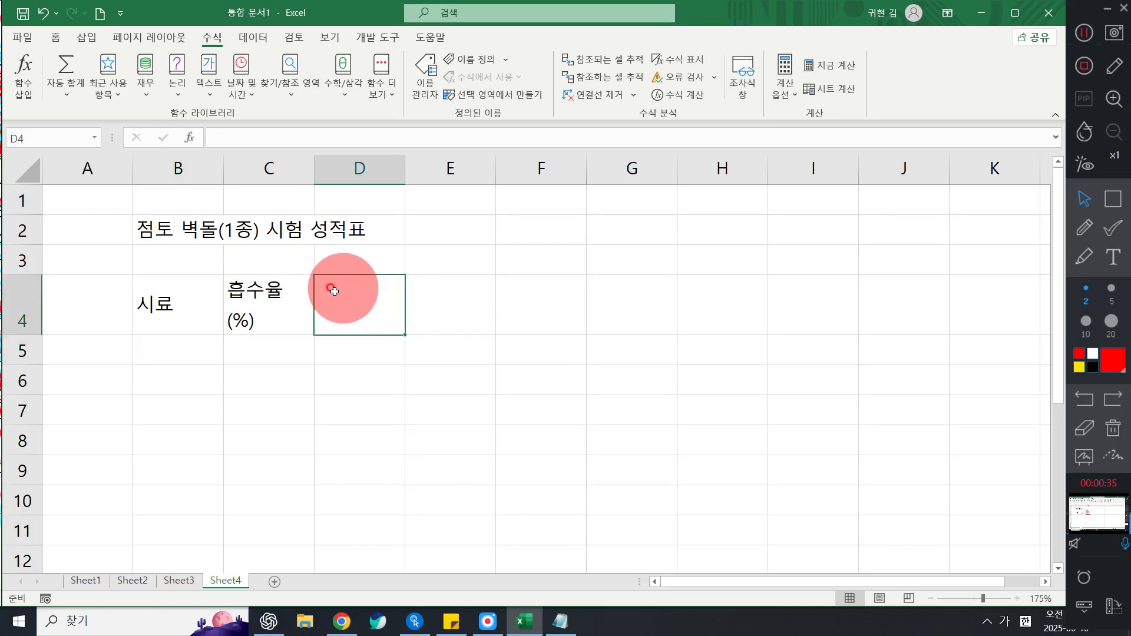
type("압축강도")
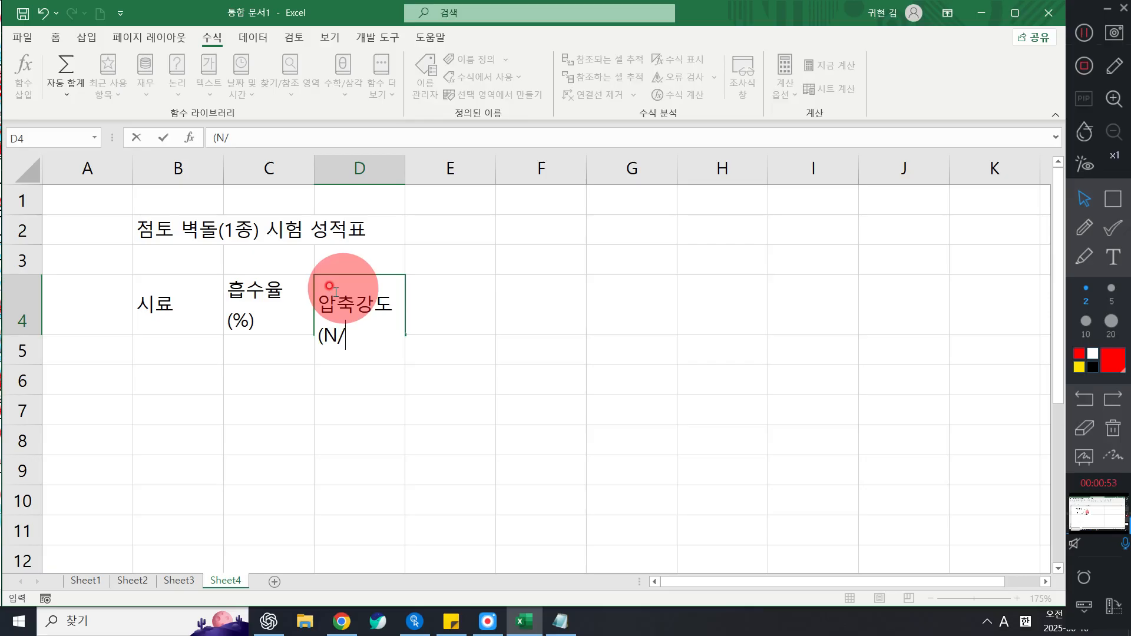
key("Menu")
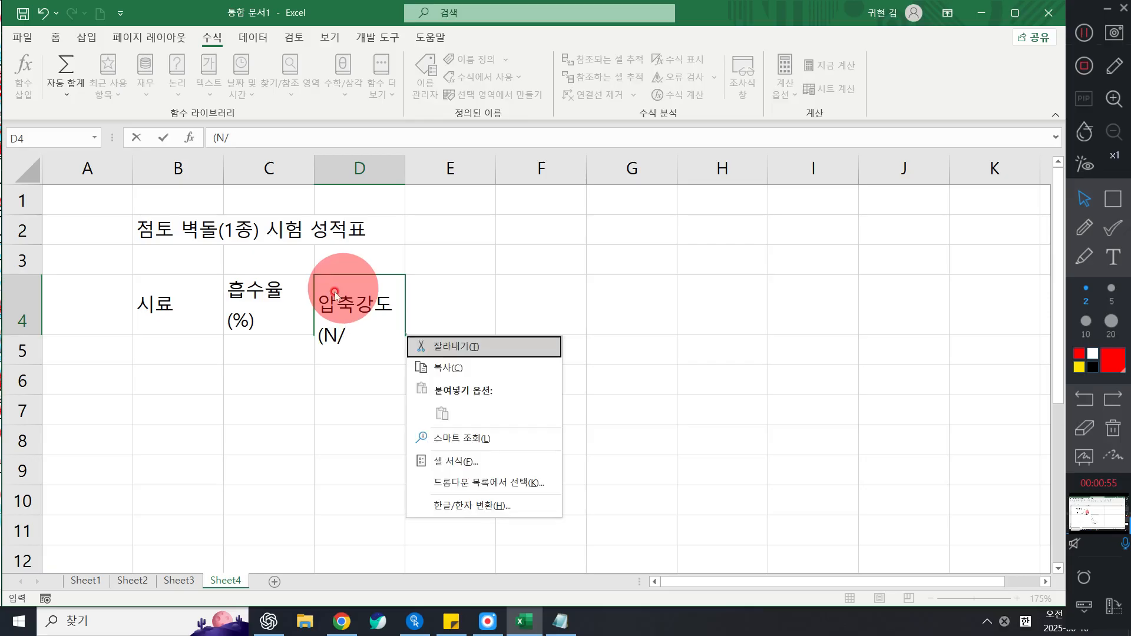
key("Escape")
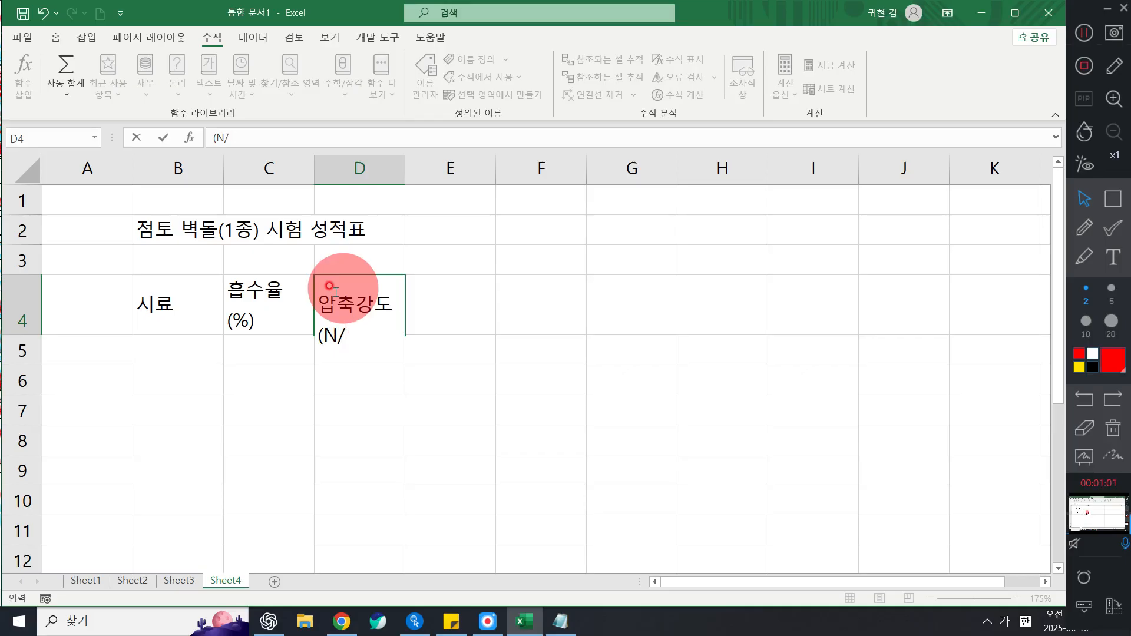
type("ㄹ")
key("Hangul_Hanja")
key("Page_Down")
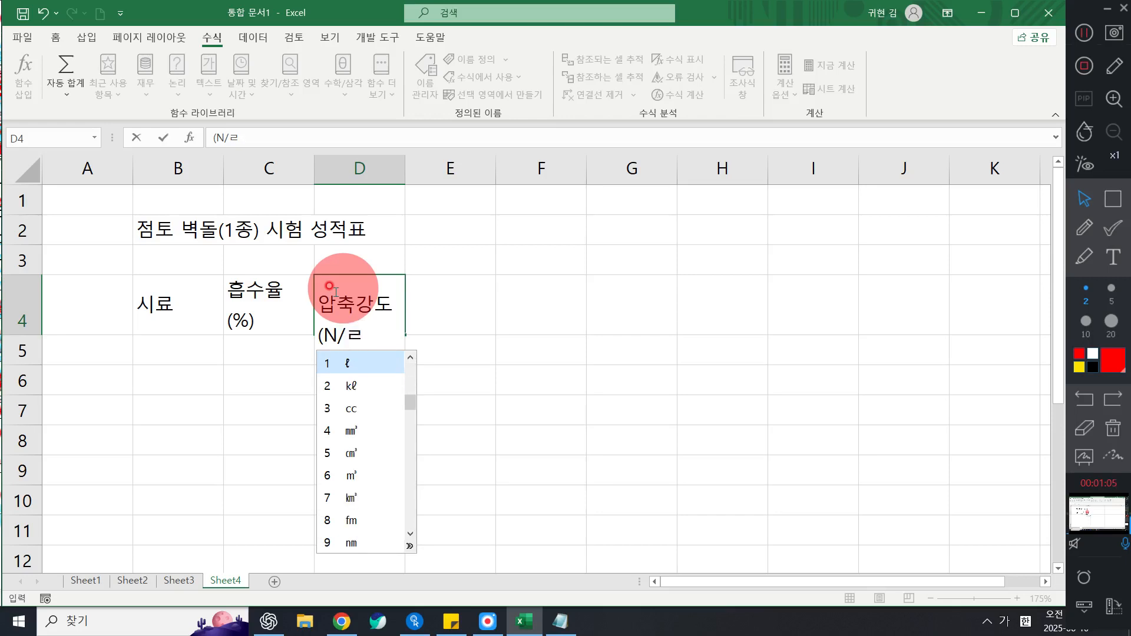
key("Page_Down")
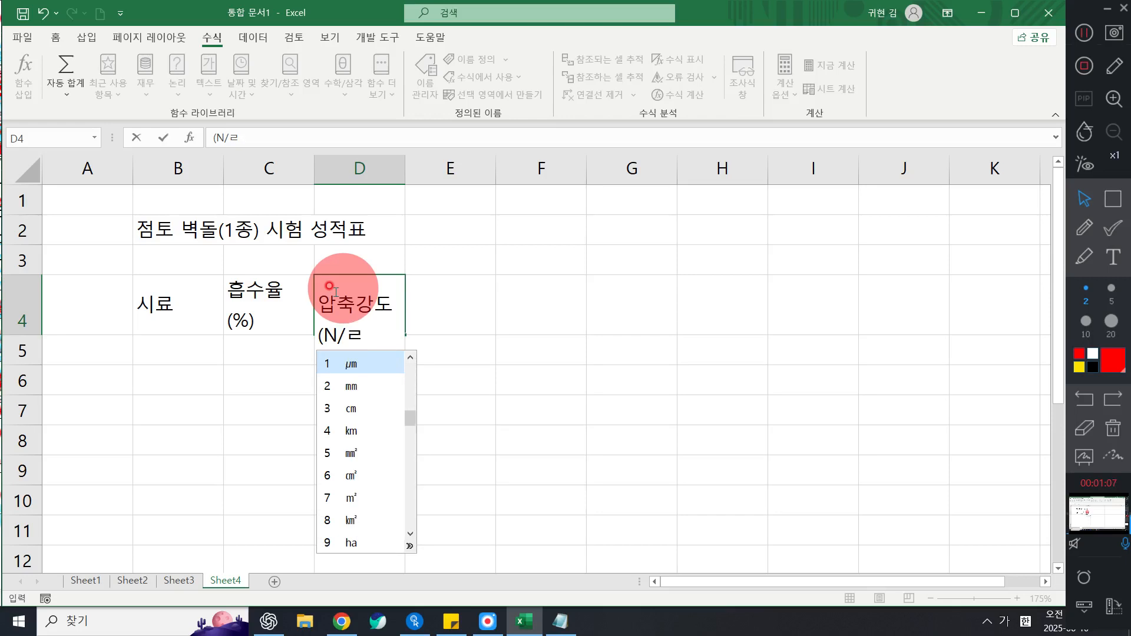
type("5")
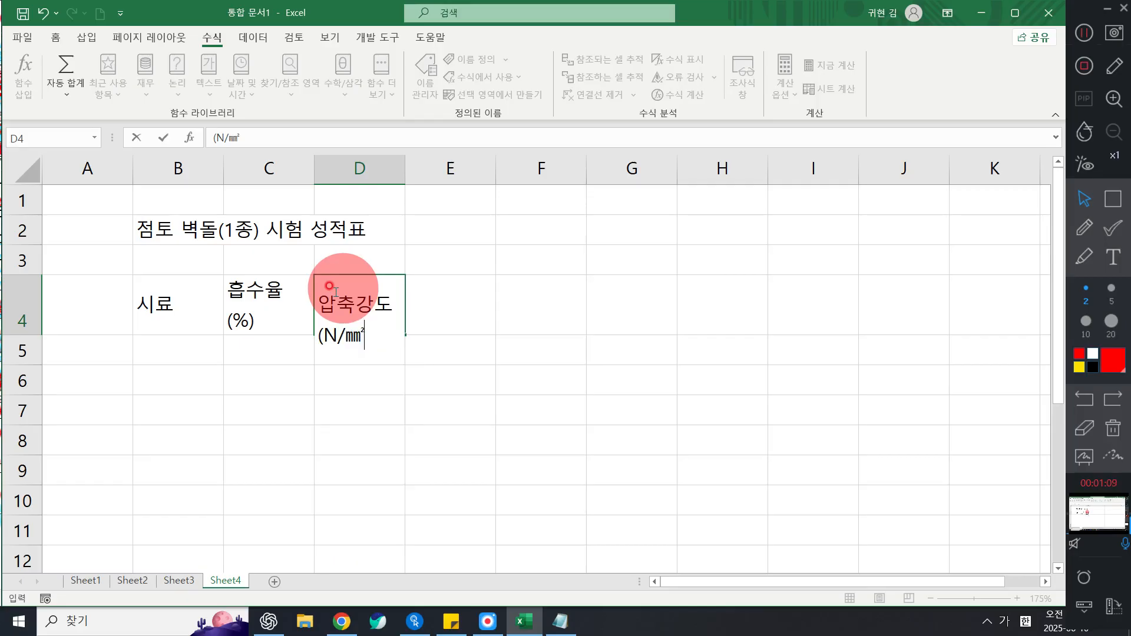
type(")")
key("Tab")
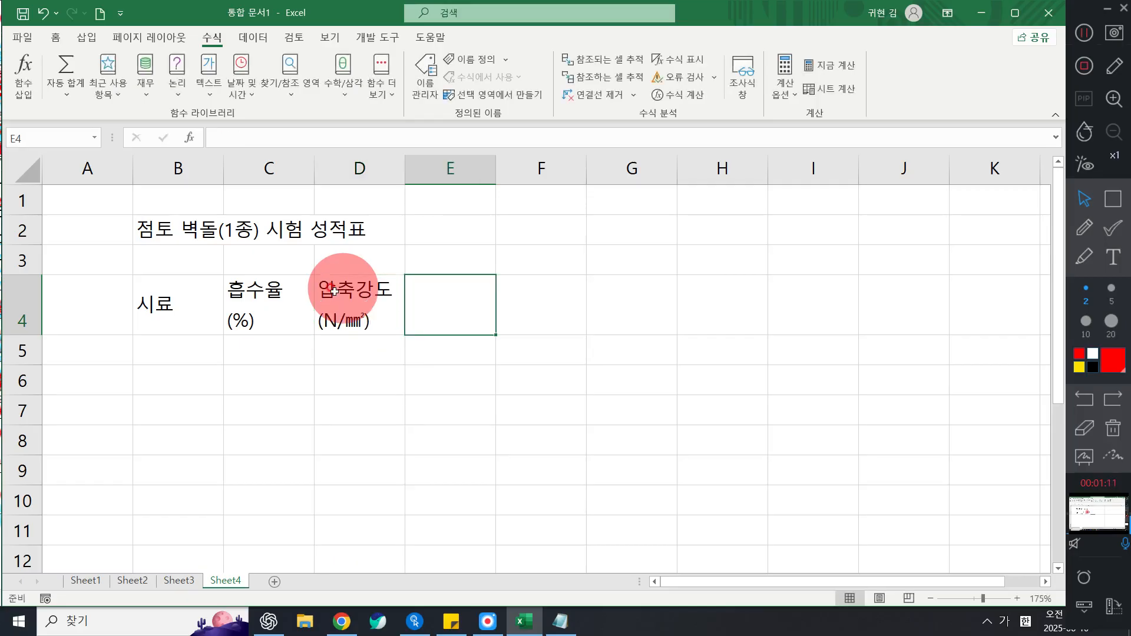
- Enter the headers "합격여부" in E4 and "압축강도" with "순위" on a second line in F4
type("ㅎ")
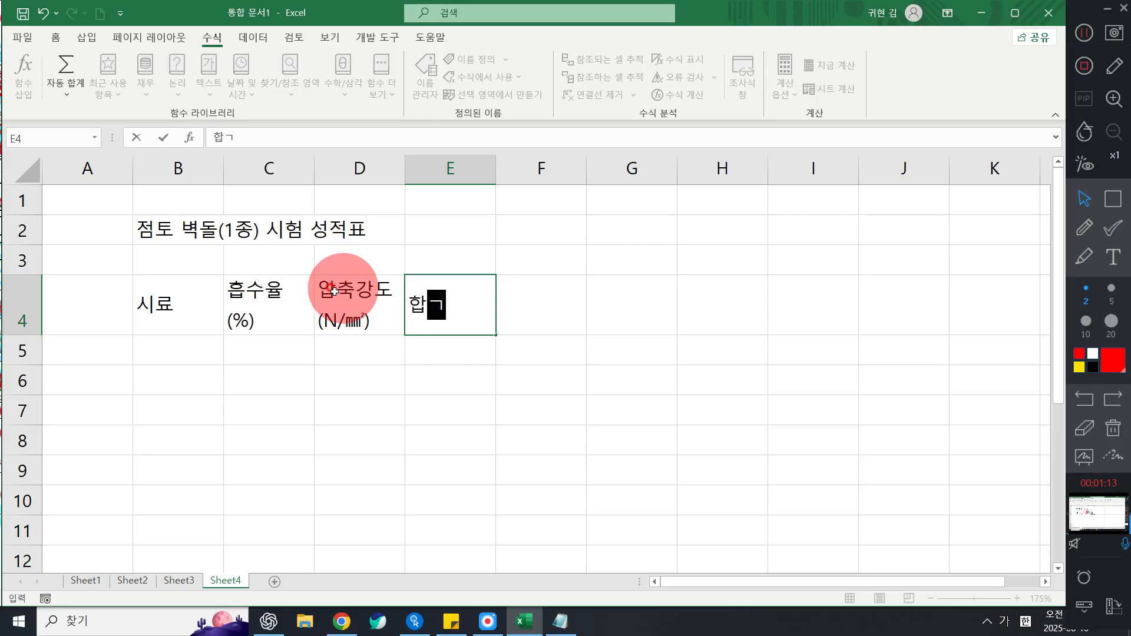
type("격여부")
key("Tab")
type("아")
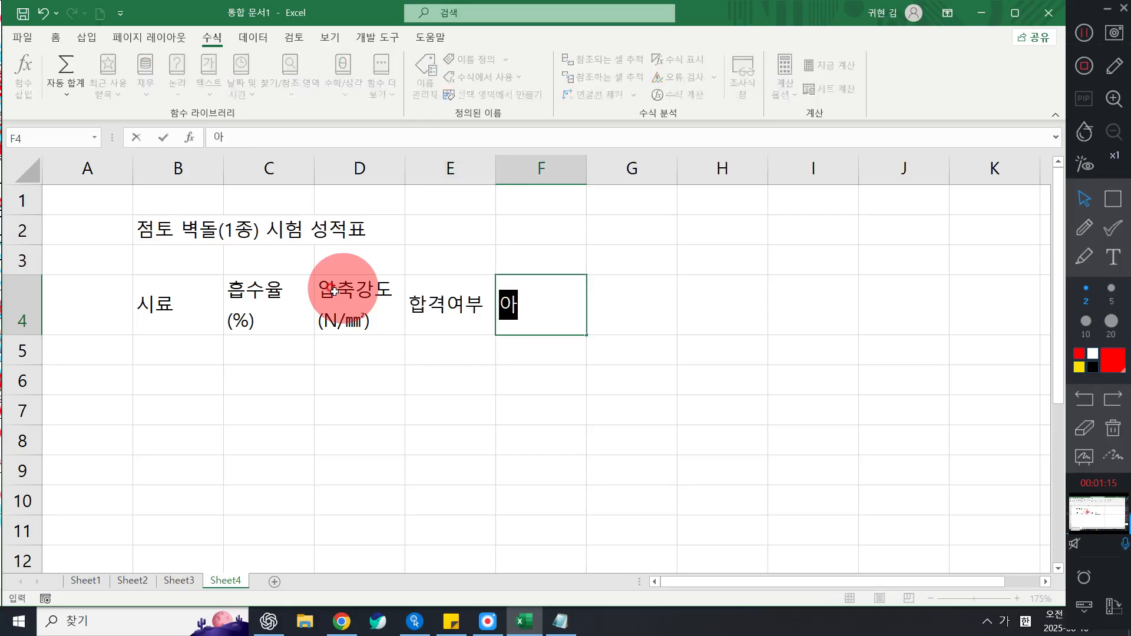
type("ㅂㅊㅜㄱㄱ")
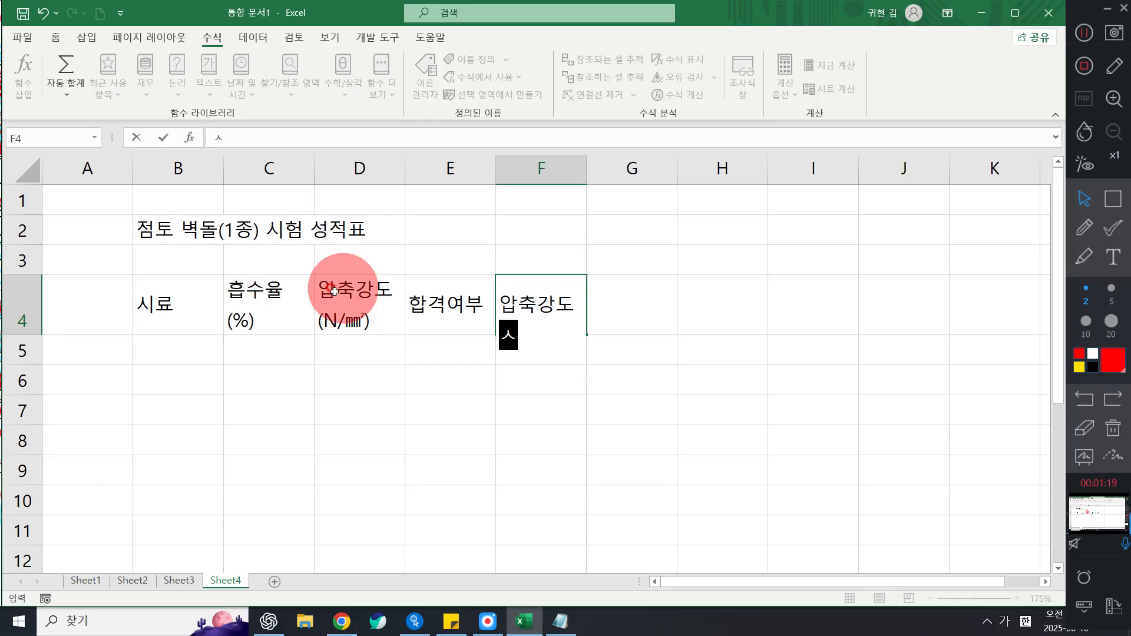
type("ㅜㄴ위")
key("Return")
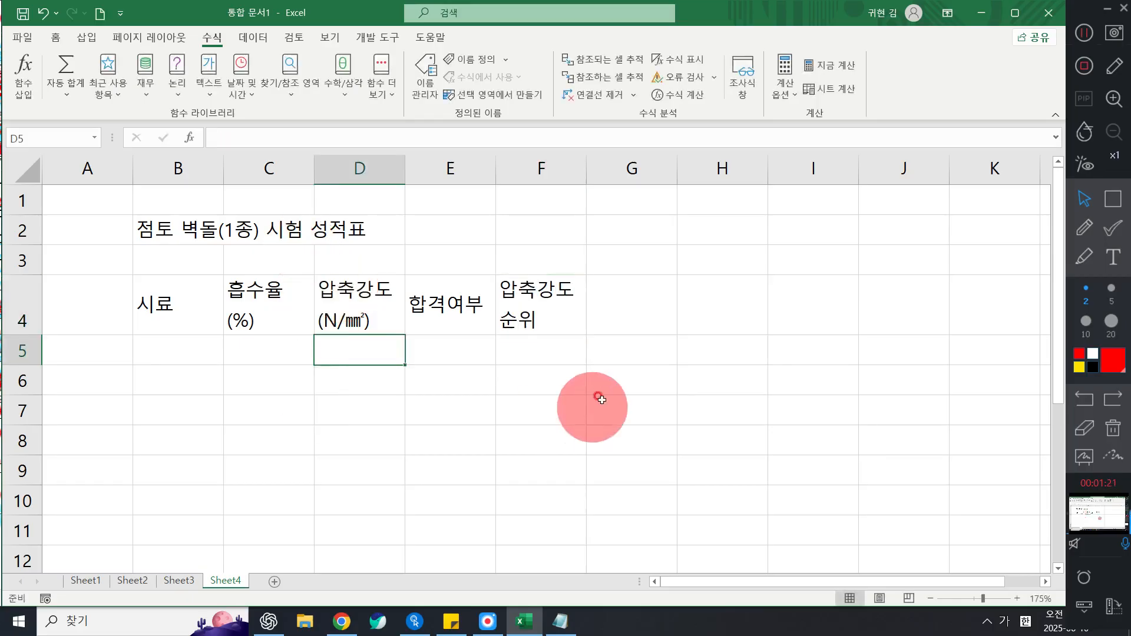
- Collapse the ribbon and enlarge the sheet view to 265%
scroll(601, 399, "up", 2)
left_click(55, 37)
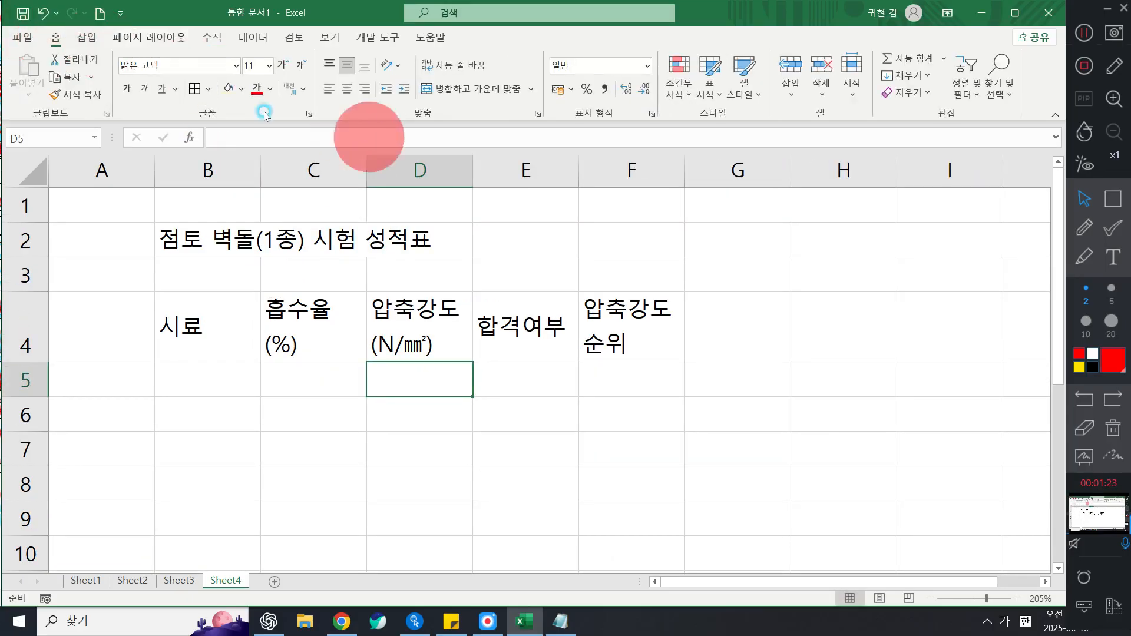
double_click(55, 37)
scroll(732, 295, "up", 3)
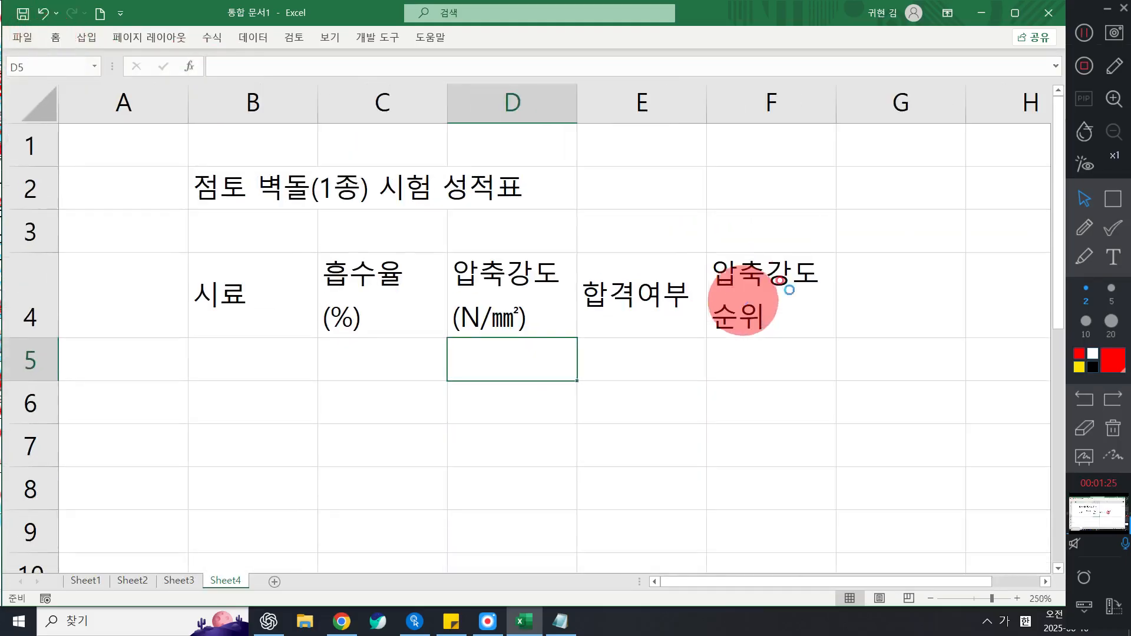
scroll(789, 289, "up", 1)
left_click(756, 415)
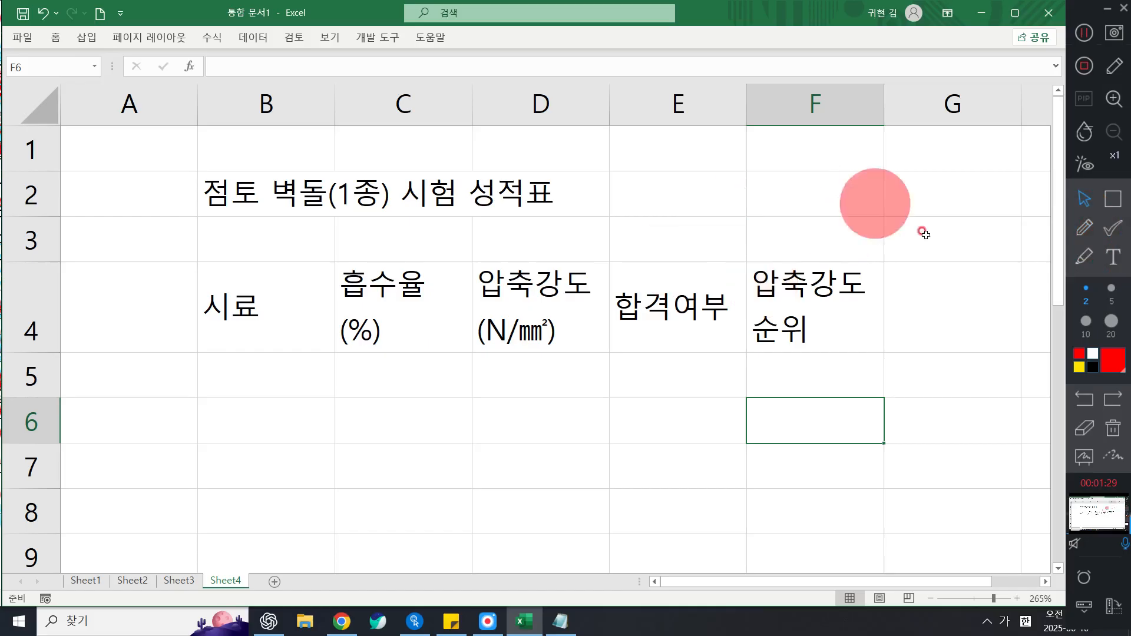
- Draw a red annotation arrow with thickness 10 pointing at the ㎟ unit in the D4 header
left_click(1113, 199)
left_click(1083, 372)
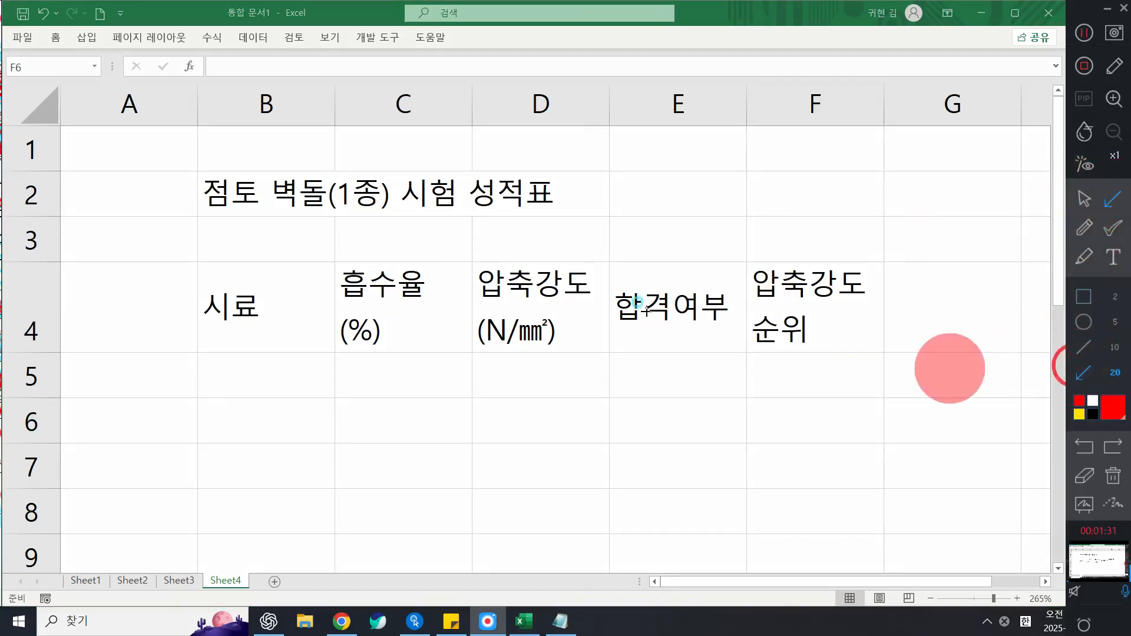
mouse_move(619, 213)
left_mouse_down()
mouse_move(540, 296)
mouse_move(530, 341)
mouse_move(608, 324)
mouse_move(556, 320)
left_mouse_up()
key("ctrl+z")
mouse_move(624, 215)
left_mouse_down()
mouse_move(574, 320)
mouse_move(554, 333)
mouse_move(550, 305)
left_mouse_up()
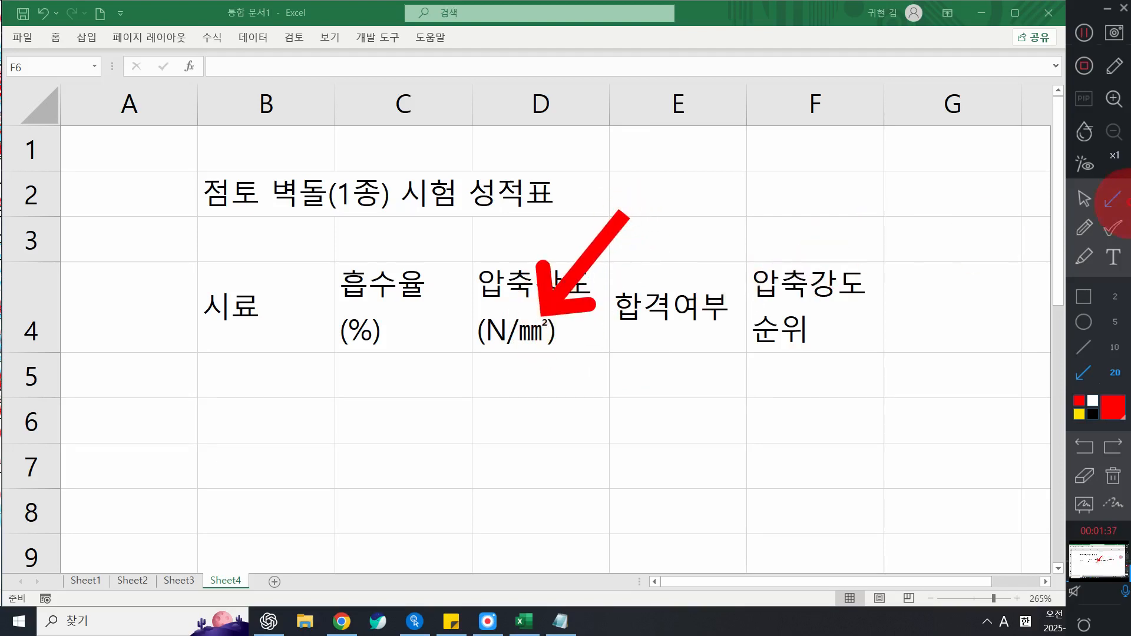
left_click(1082, 370)
mouse_move(626, 196)
left_mouse_down()
mouse_move(644, 192)
mouse_move(561, 298)
mouse_move(539, 308)
left_mouse_up()
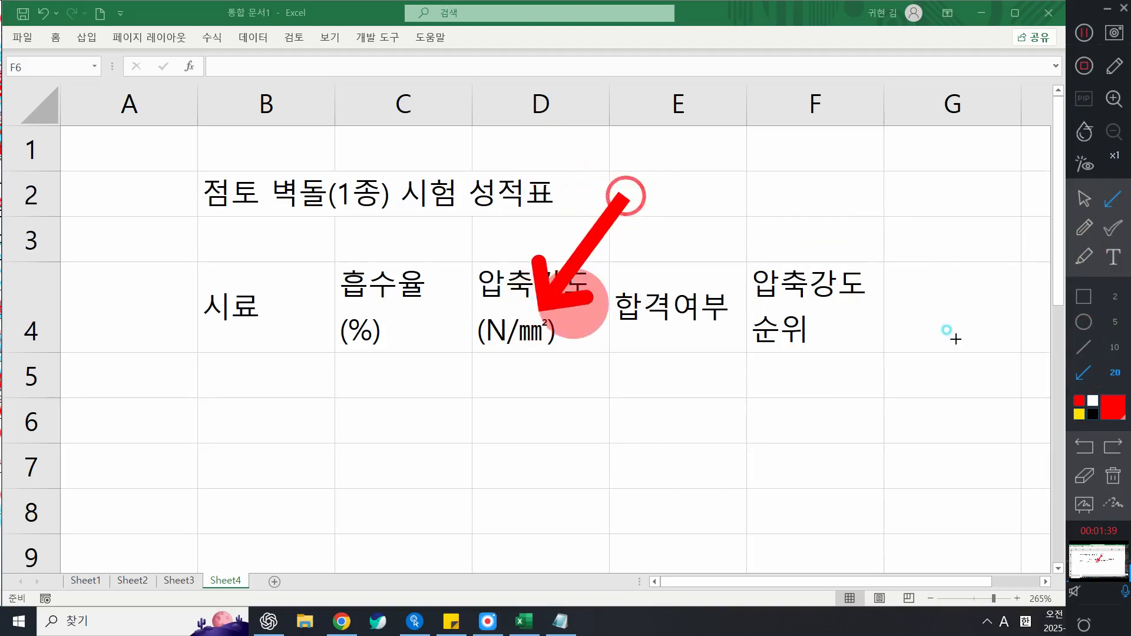
left_click(1114, 347)
mouse_move(641, 216)
left_mouse_down()
mouse_move(591, 247)
mouse_move(546, 315)
left_mouse_up()
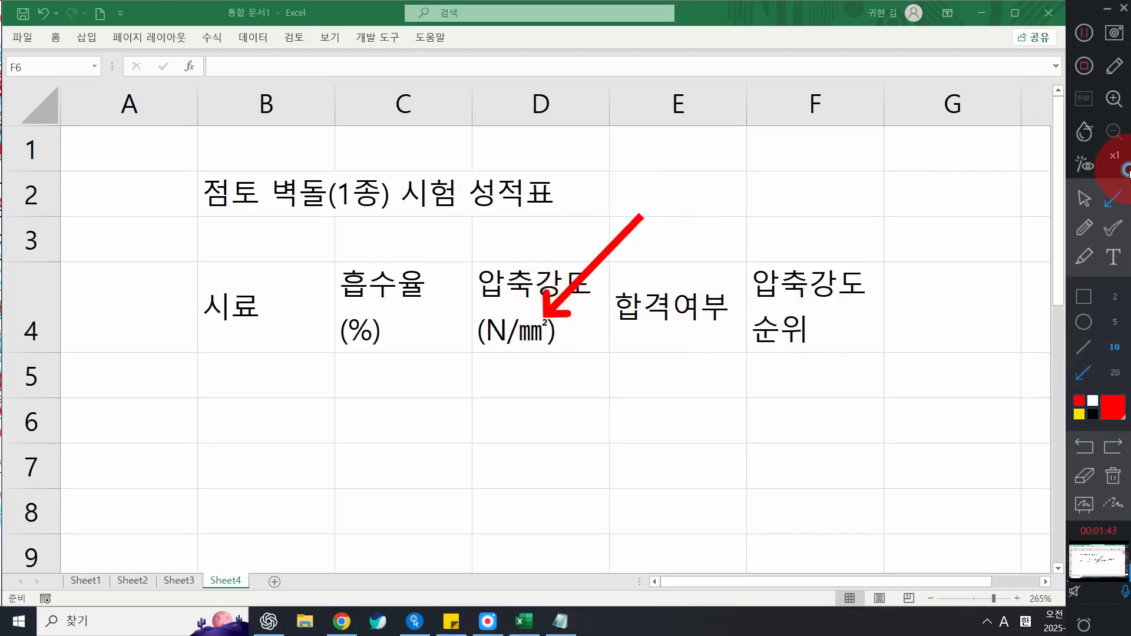
- Place an empty text annotation with font size 30 over E2, beside the arrow's tail
left_click(1113, 257)
left_click(1101, 307)
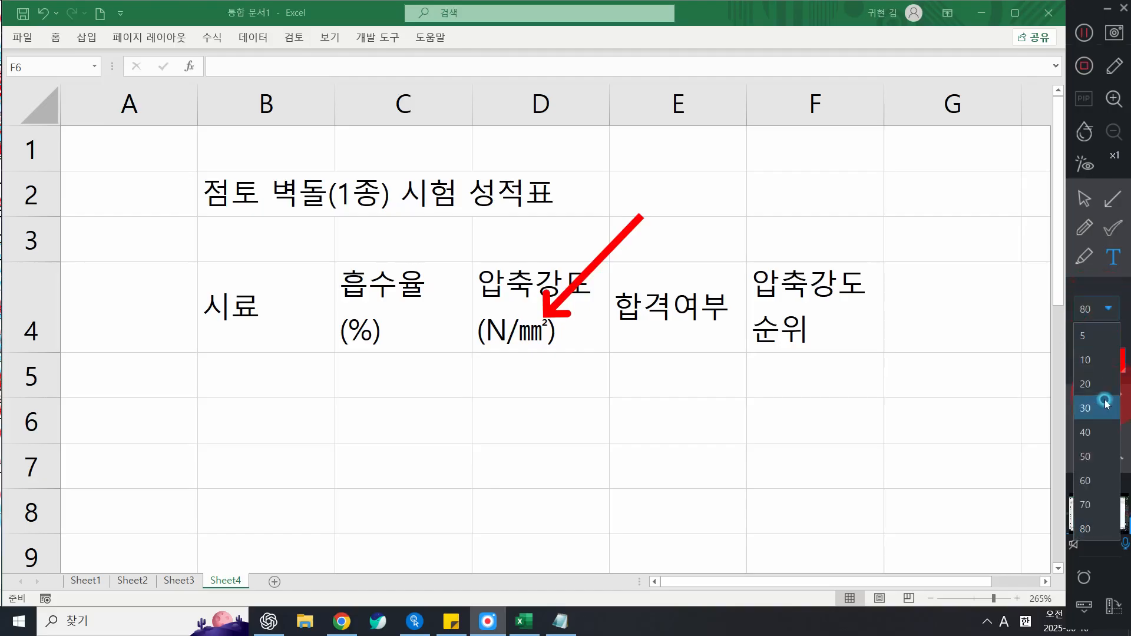
left_click(1102, 402)
left_click(705, 150)
left_click(830, 152)
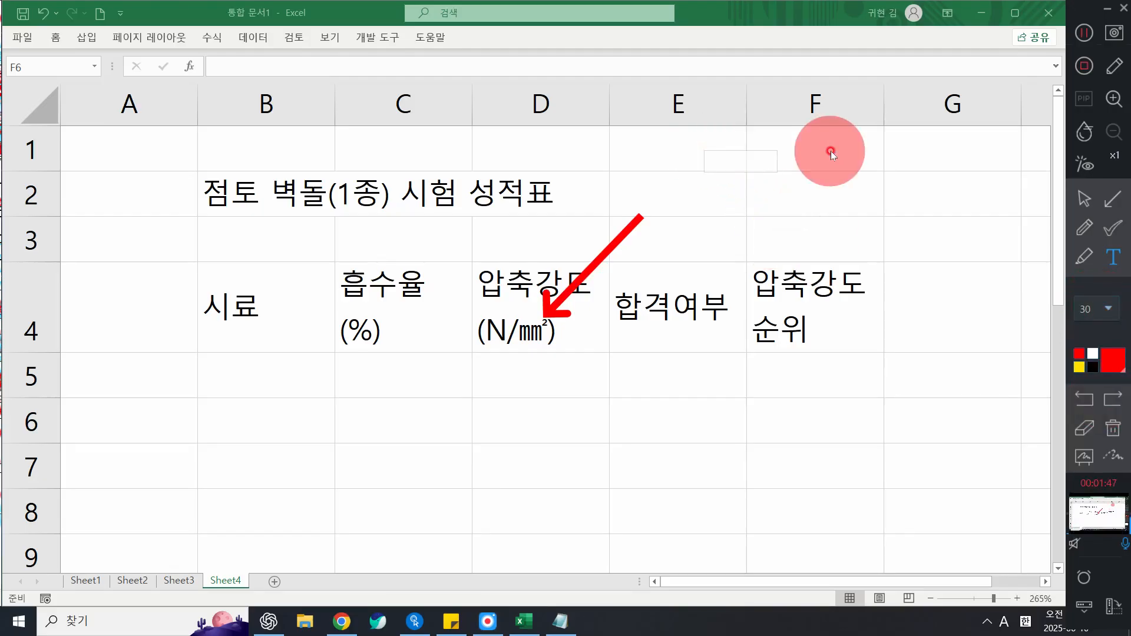
left_click(682, 195)
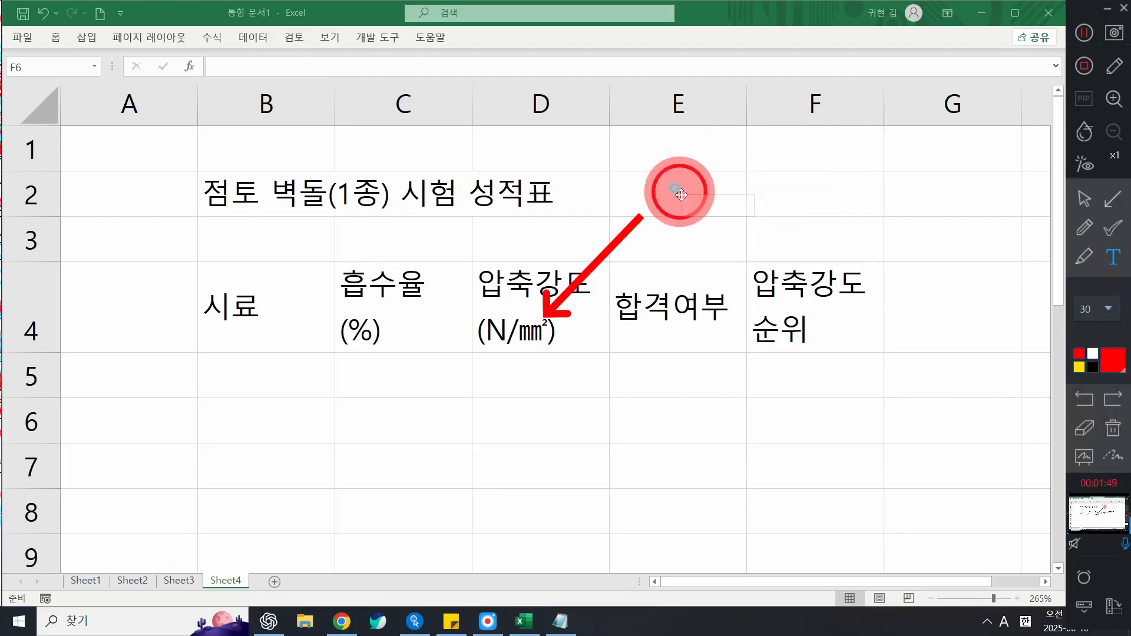
type("F")
key("BackSpace")
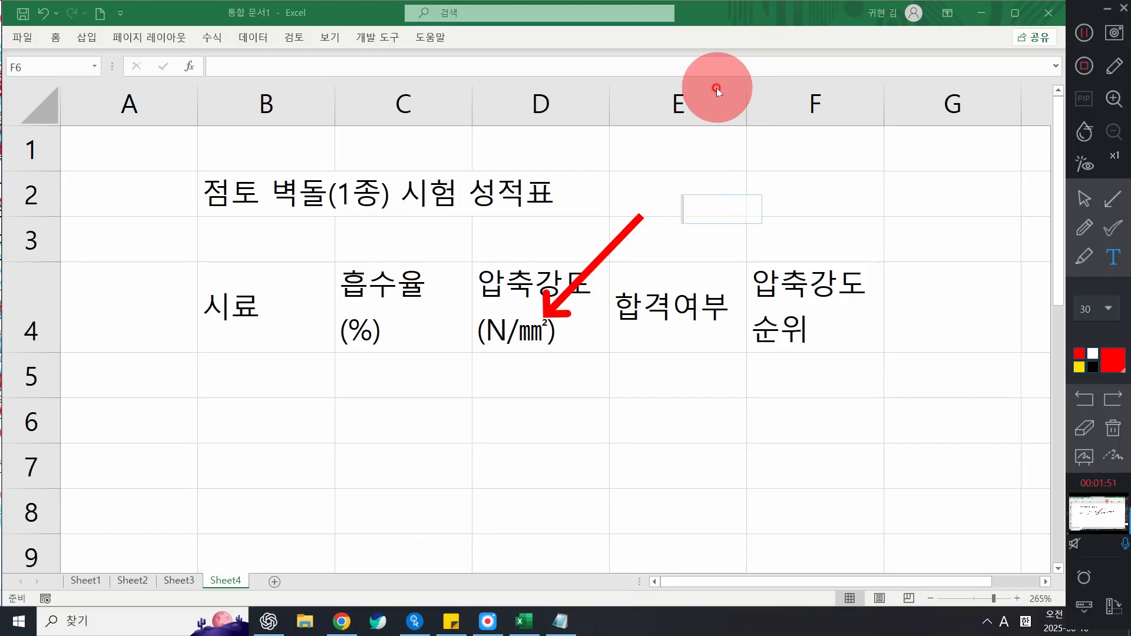
- Insert the special character ㎟ into the text annotation by converting the consonant ㄹ
key("Hangul")
type("ㄹ")
key("Hangul_Hanja")
key("Page_Down")
key("Page_Down")
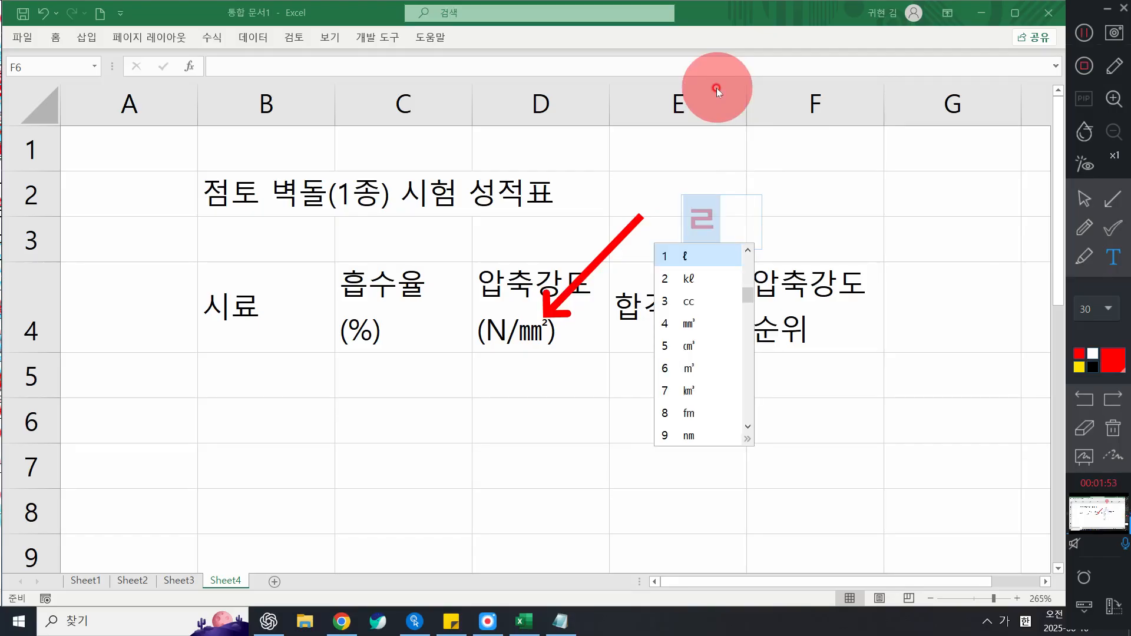
key("Page_Down")
key("Page_Up")
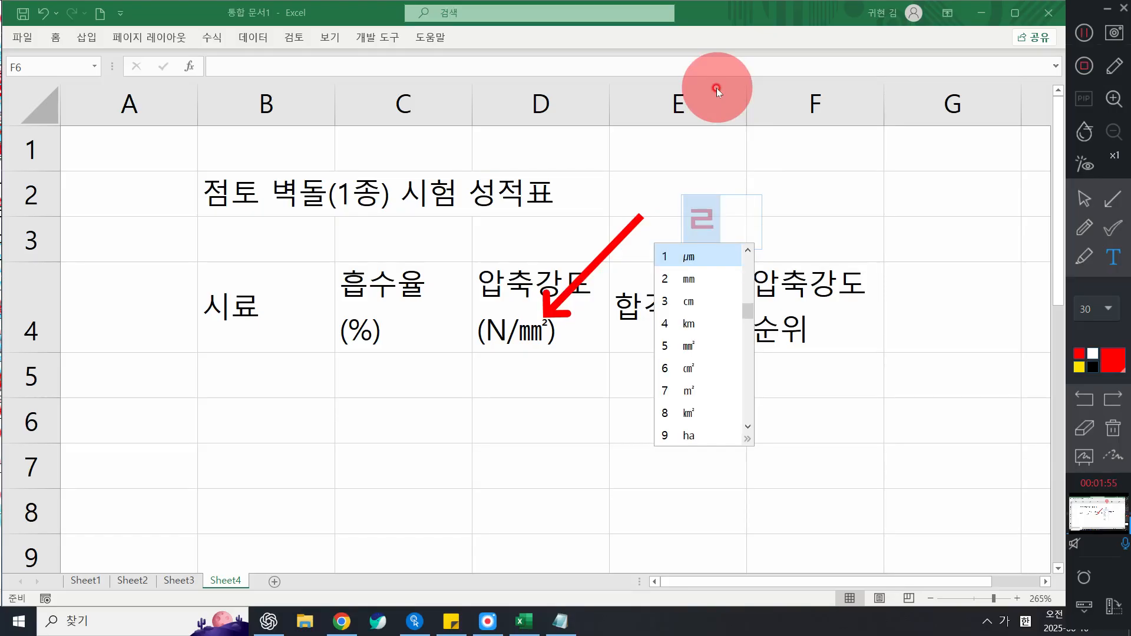
type("5")
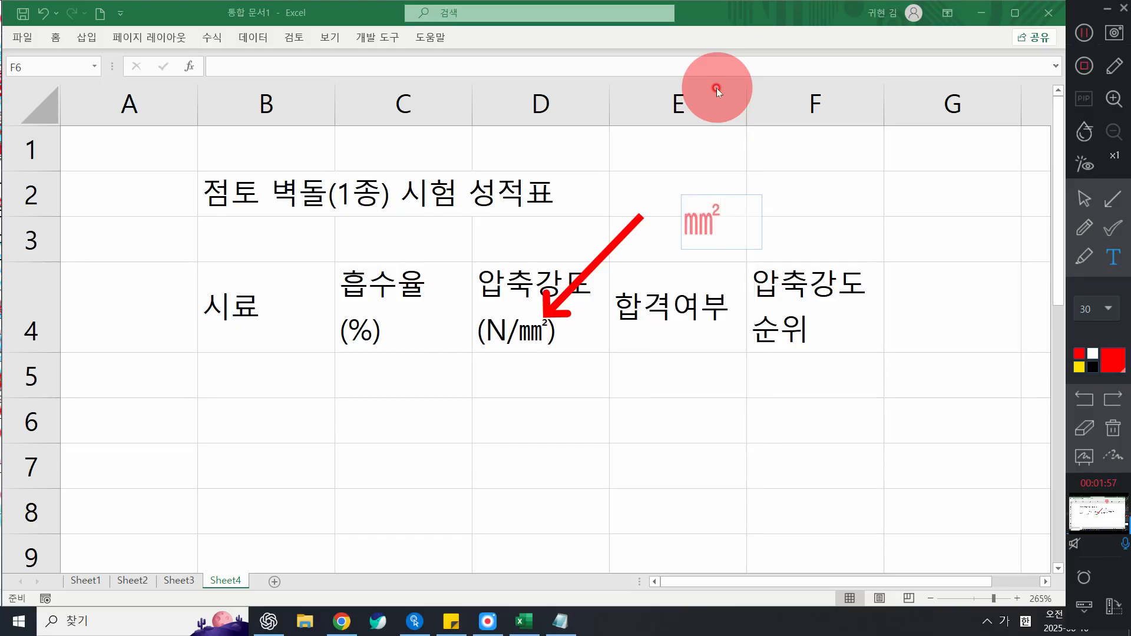
- Add the consonant "ㄹ" in double quotation marks after ㎟ in the text annotation
type("ㄹ")
key("BackSpace")
type("ㄹ")
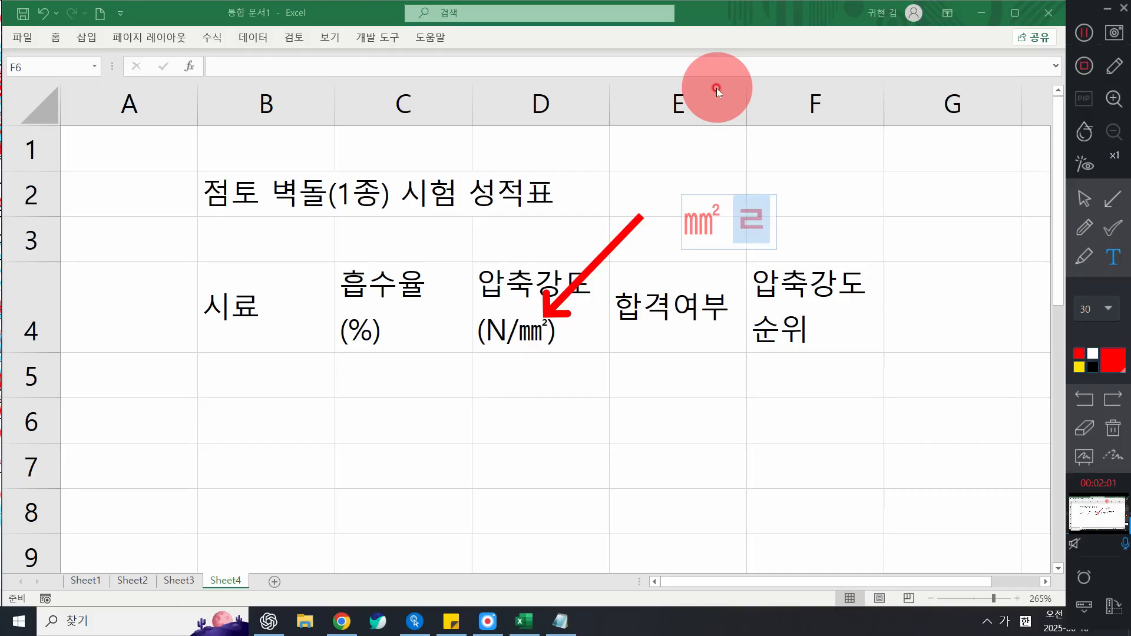
type("쓱ㅗ ㅎ")
key("BackSpace")
key("BackSpace")
key("BackSpace")
key("BackSpace")
key("BackSpace")
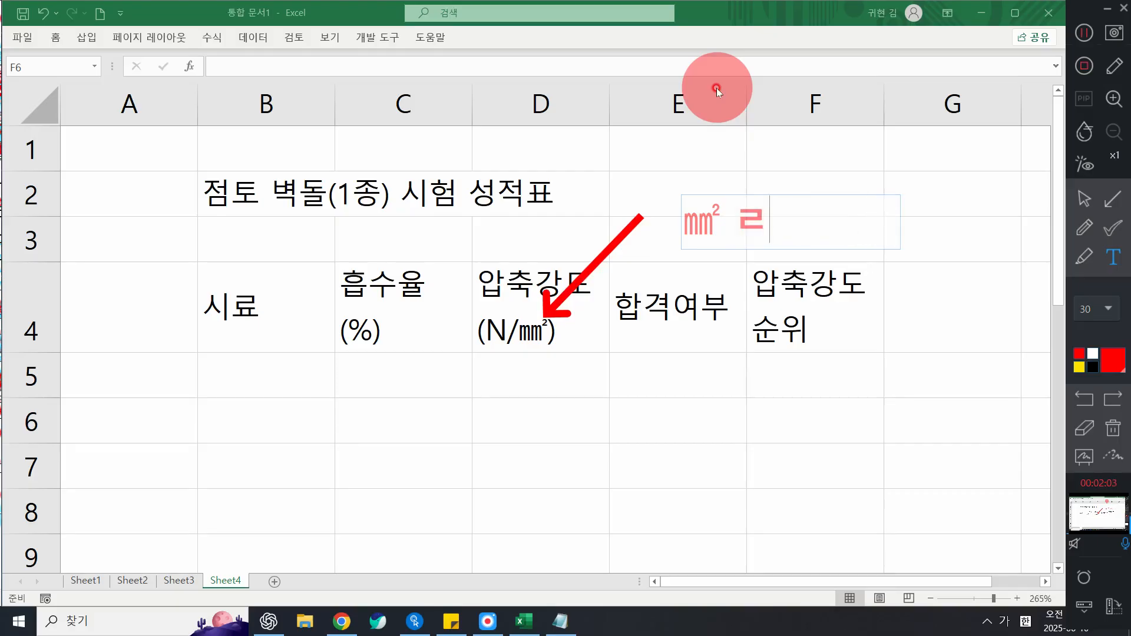
type("\"ㄹ\"")
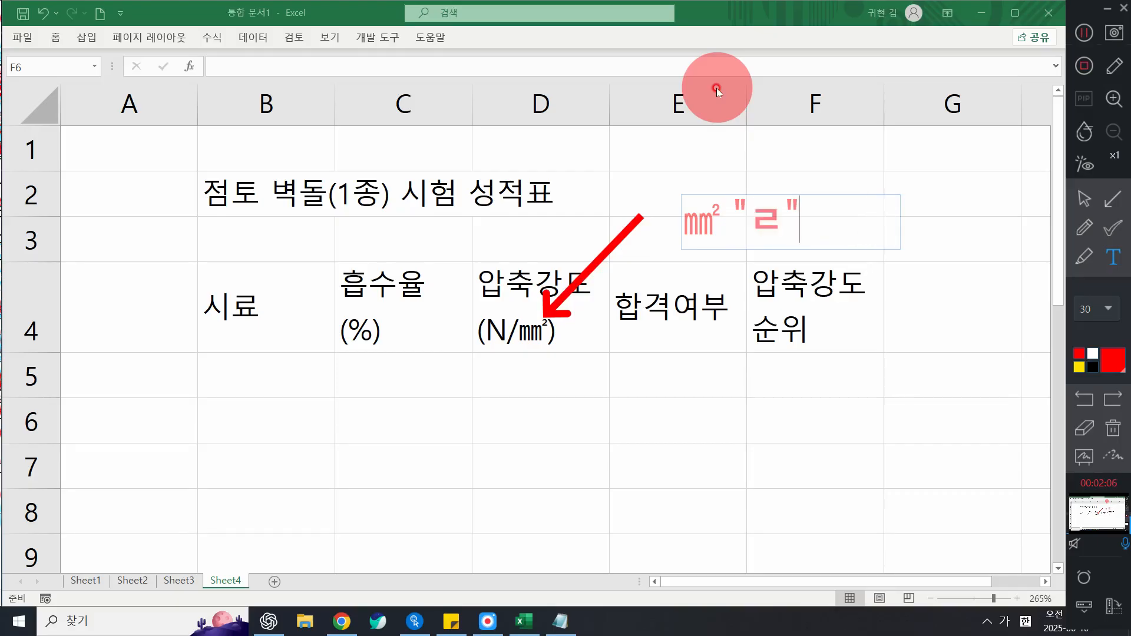
- Complete the annotation with 쓰고 한자 and move it up and closer to the arrow's tail
key("Hangul")
type("tm")
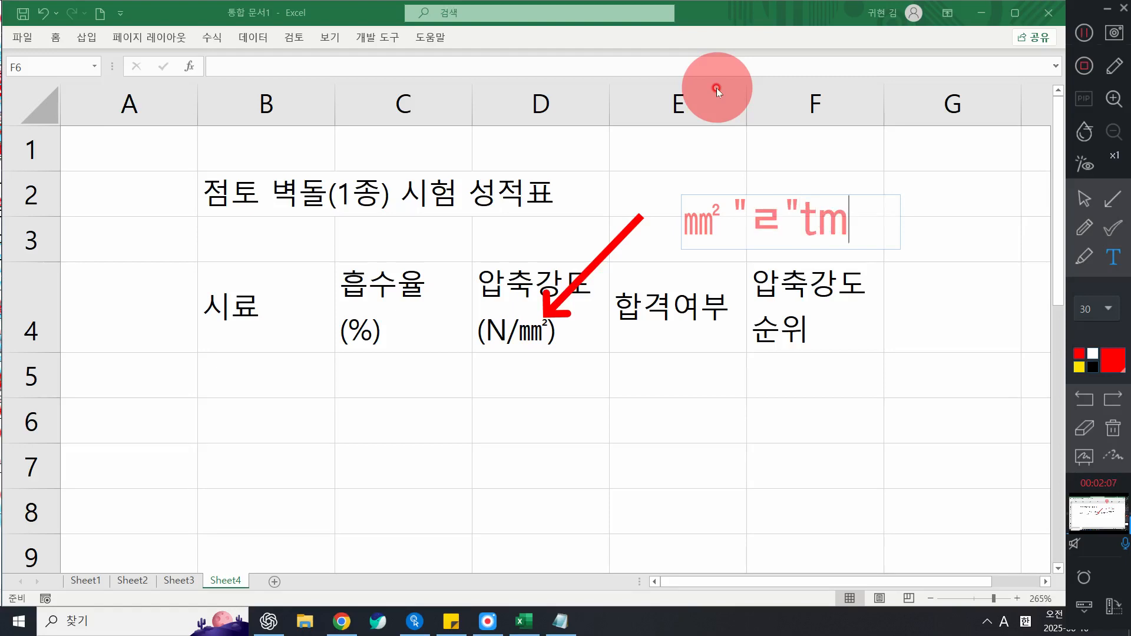
key("BackSpace")
key("BackSpace")
key("Hangul")
type("쓰고 한자")
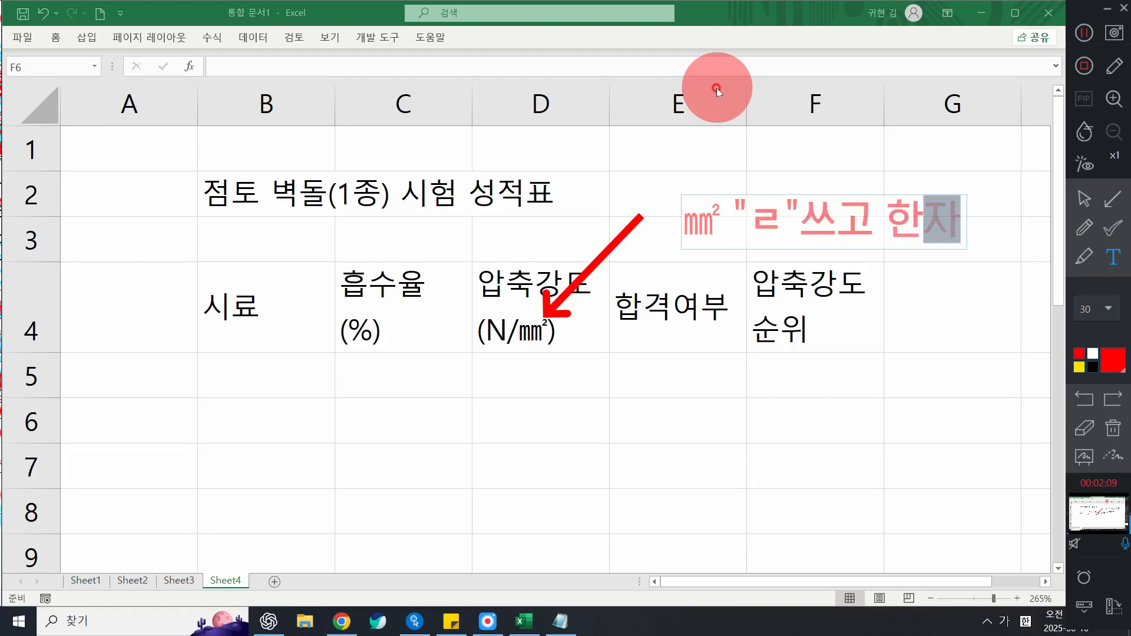
left_click_drag(730, 203, 702, 183)
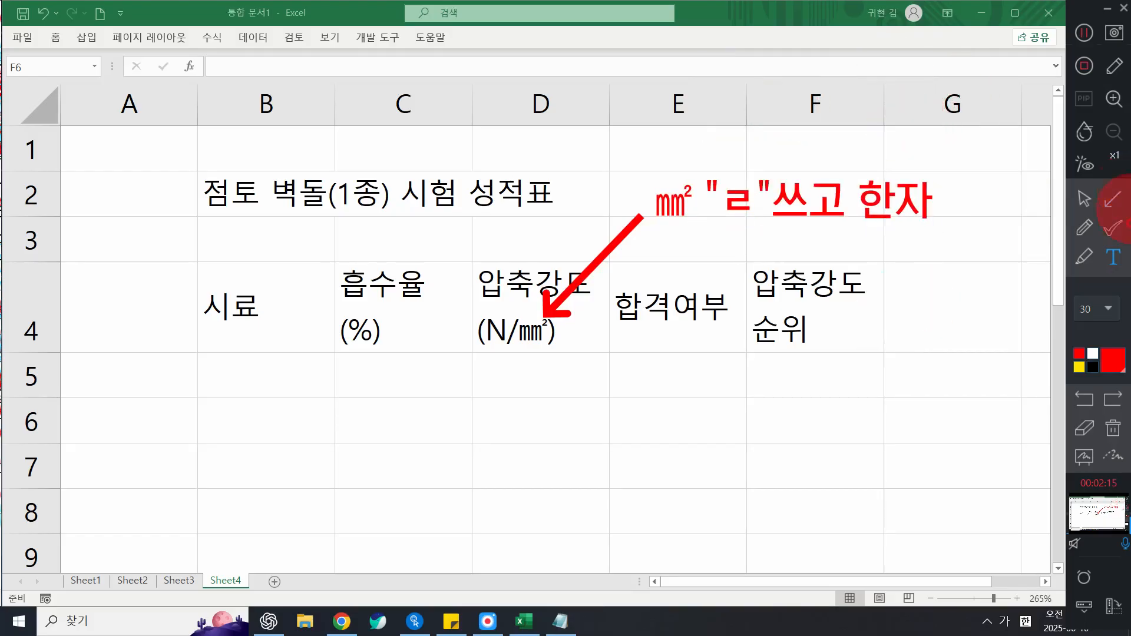
left_click(1084, 227)
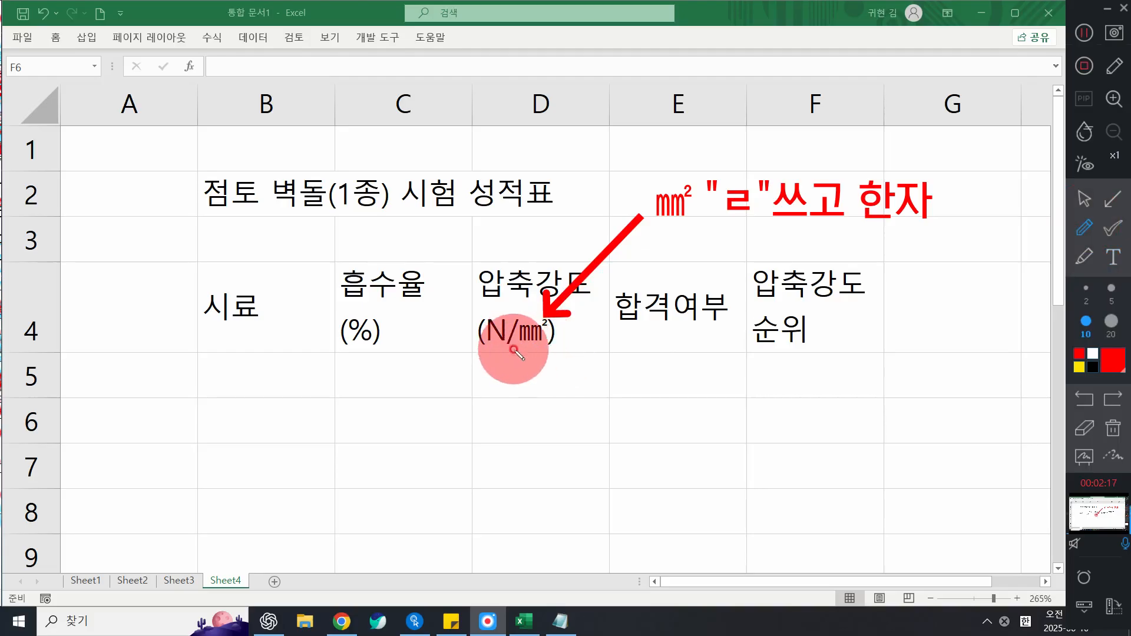
left_click_drag(518, 345, 547, 353)
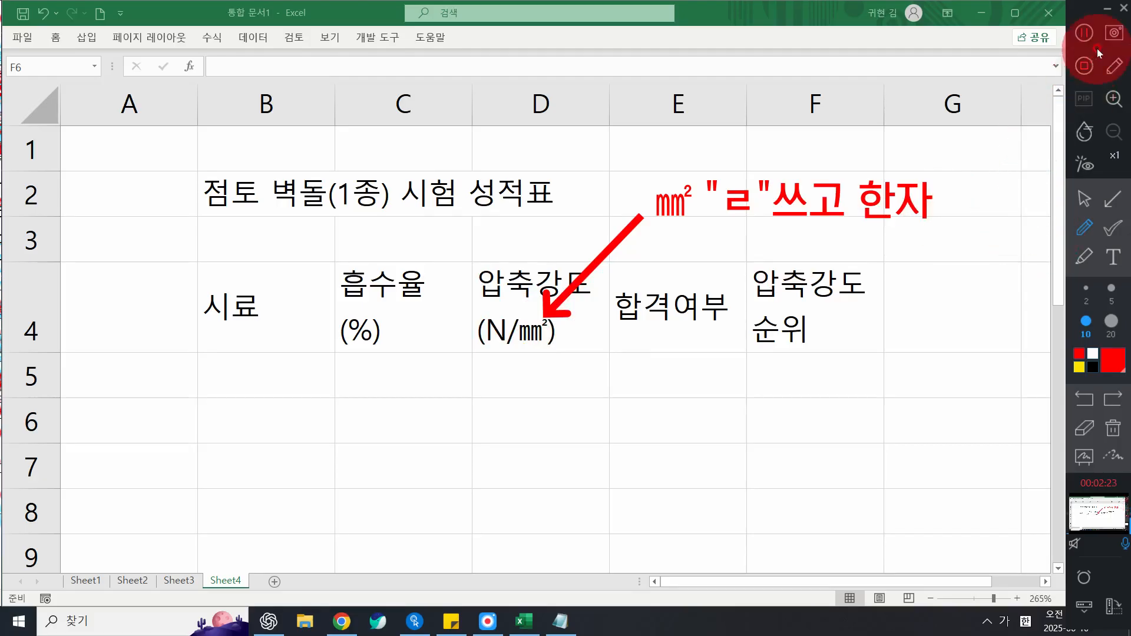
left_click(1084, 32)
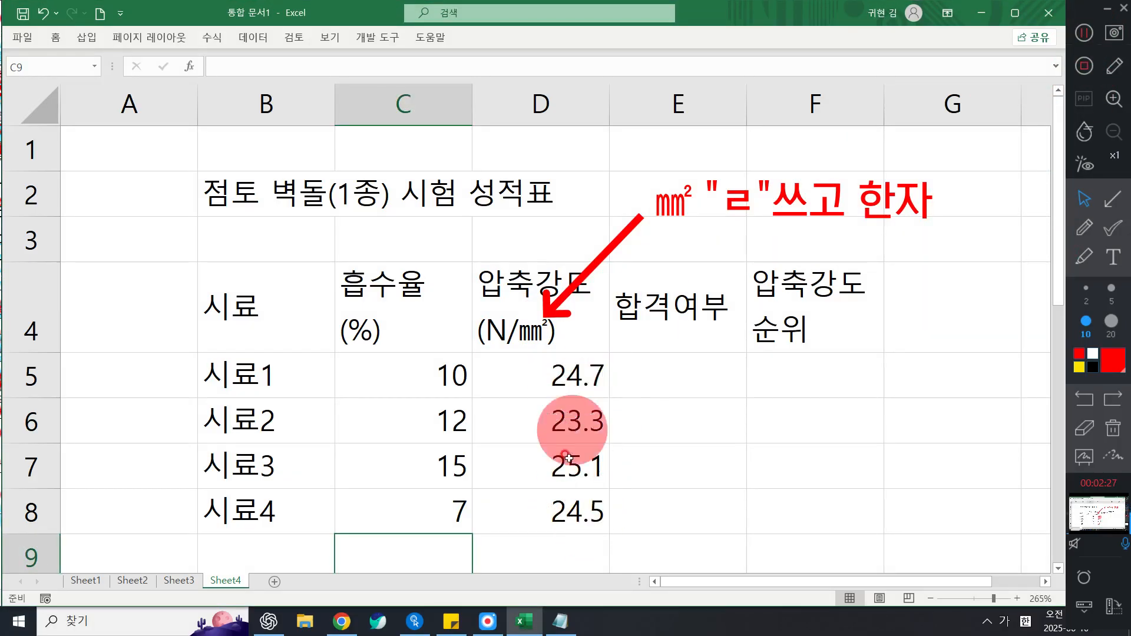
left_click(1084, 32)
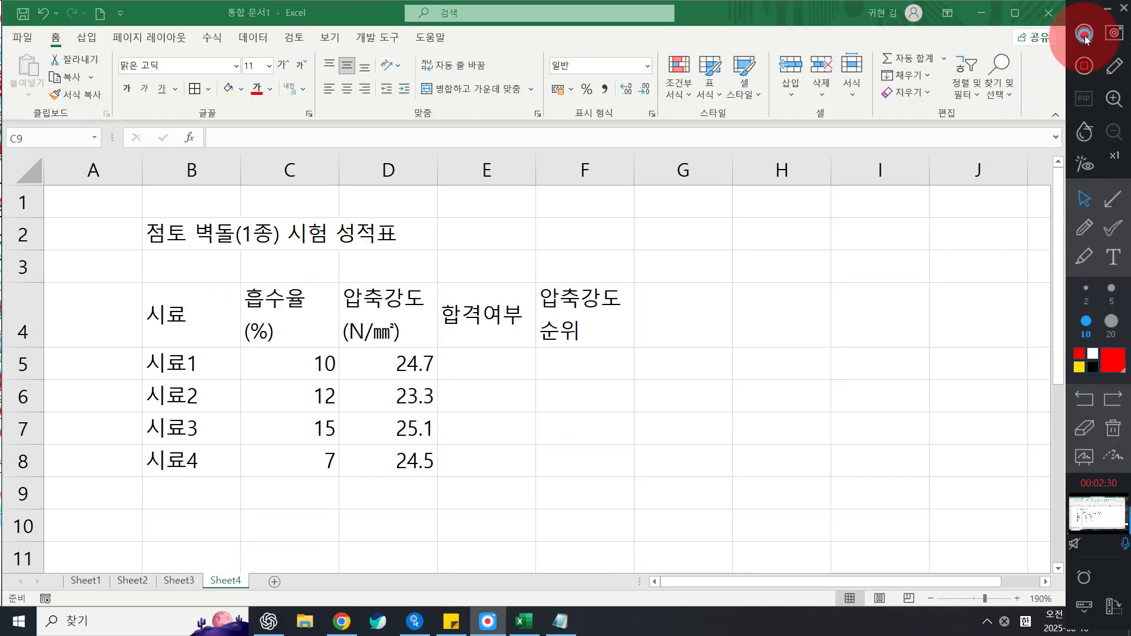
- Merge and center the title across B2:F2 and give it the solid orange cell style with white text
left_click(171, 192)
left_click_drag(196, 235, 594, 248)
left_click(449, 89)
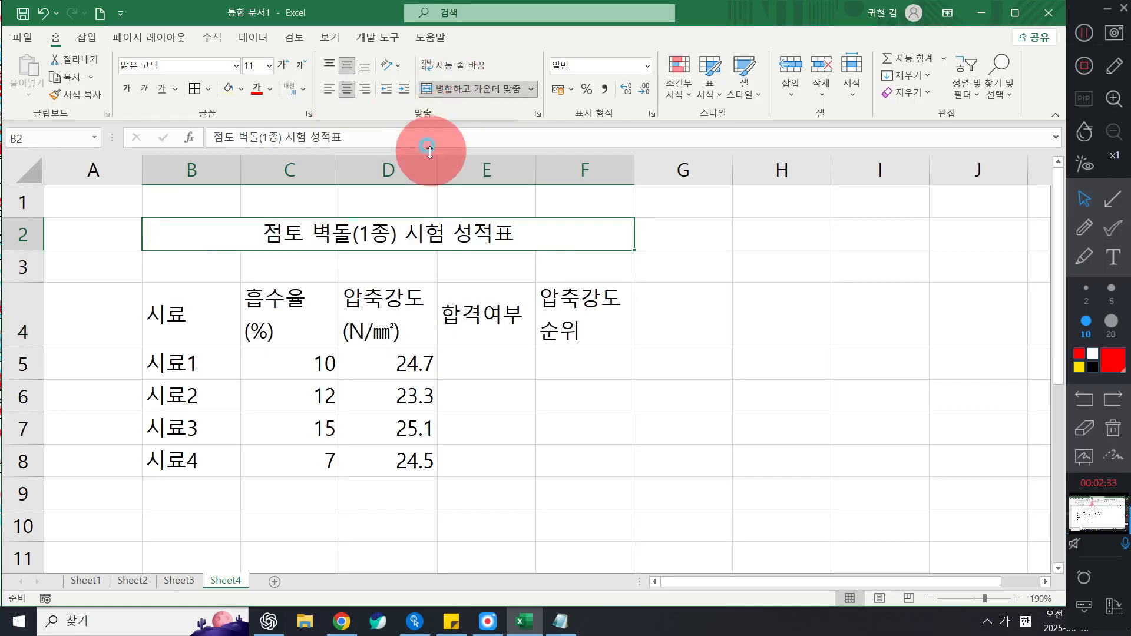
left_click(745, 74)
left_click(766, 370)
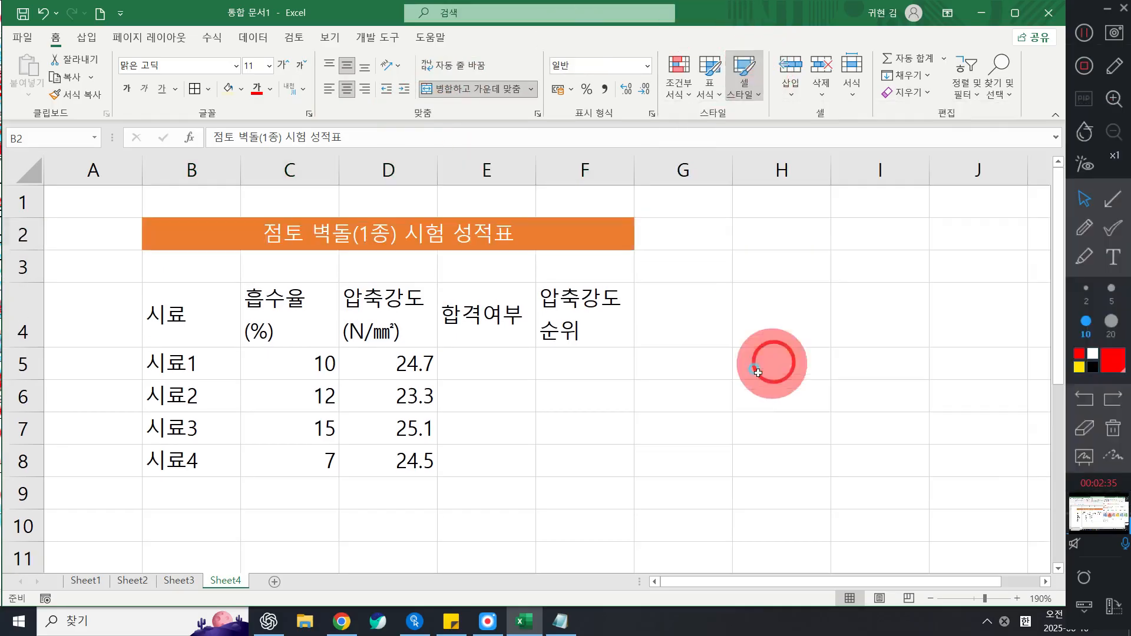
- Apply all borders to the table range B4:F8 and center its contents horizontally
left_click_drag(173, 289, 583, 466)
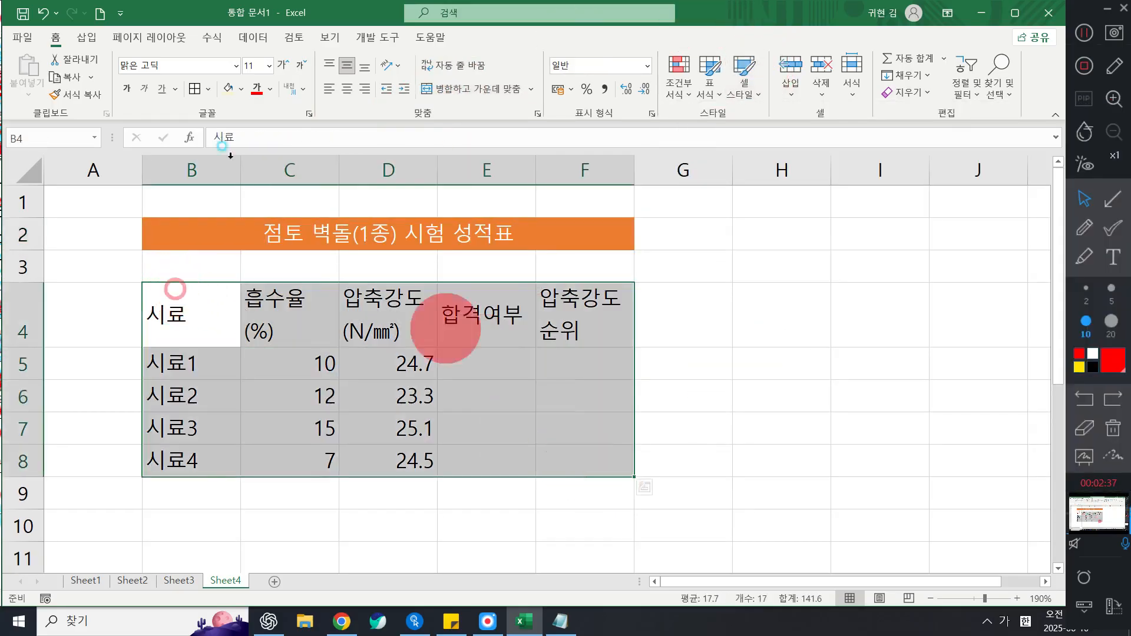
left_click(194, 88)
left_click(348, 90)
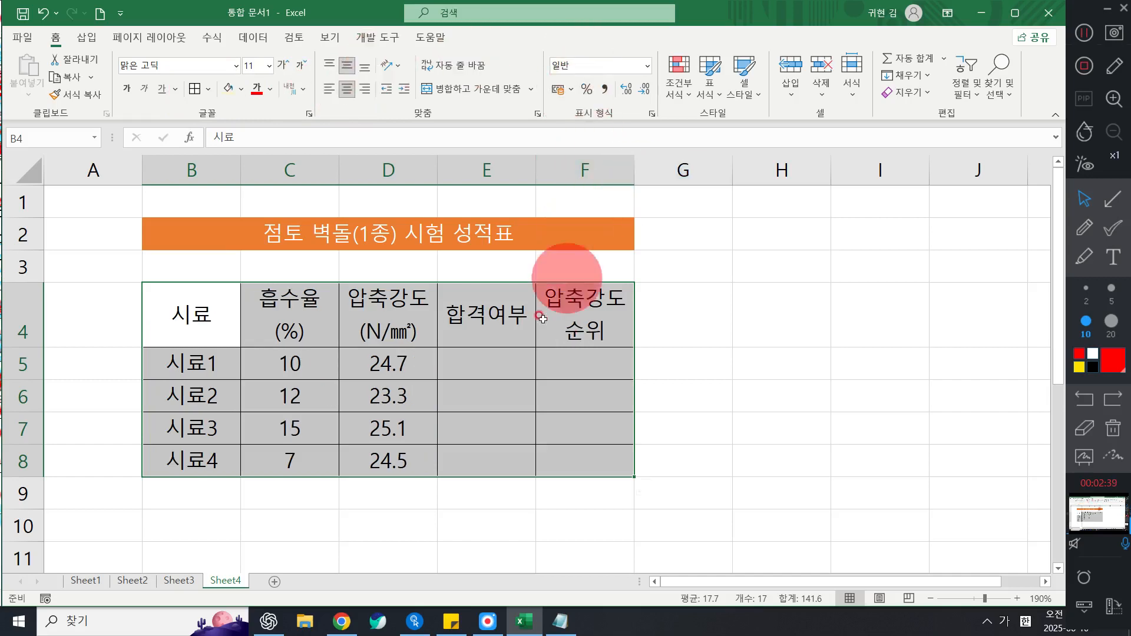
- Apply the light orange cell style to the header row B4:F4
left_click_drag(290, 364, 580, 449)
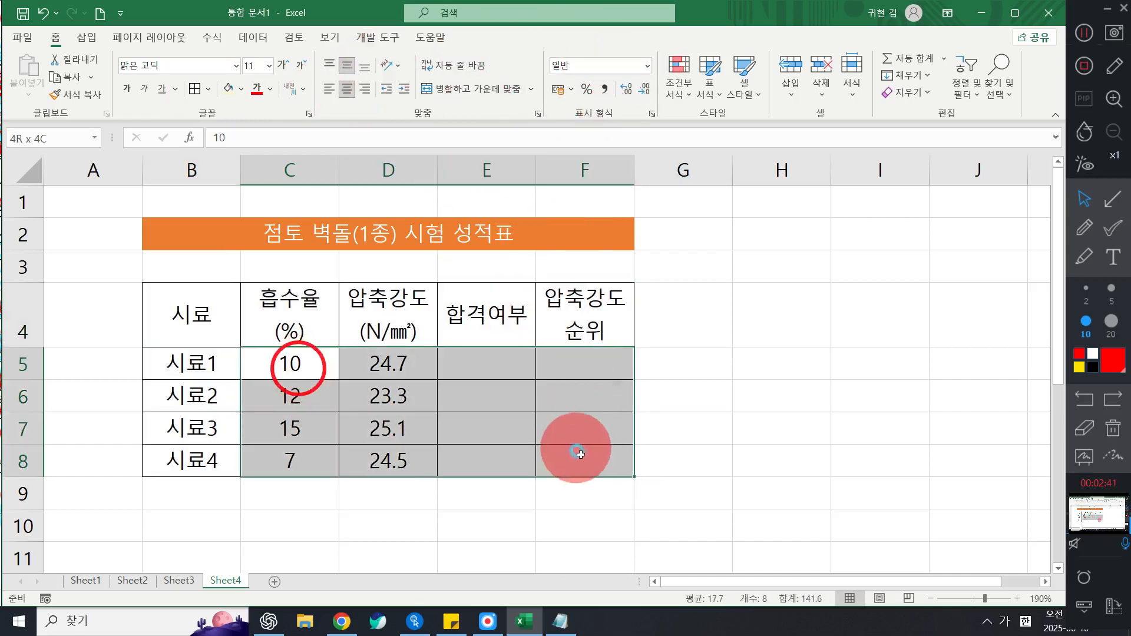
left_click_drag(177, 313, 584, 312)
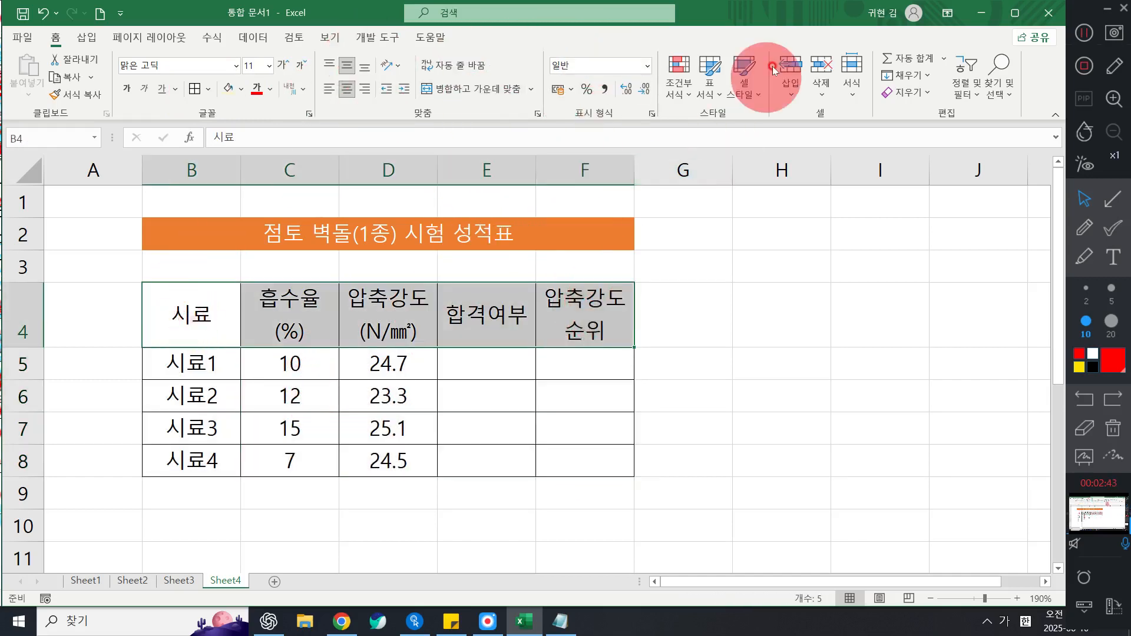
left_click(747, 74)
left_click(771, 306)
left_click(265, 428)
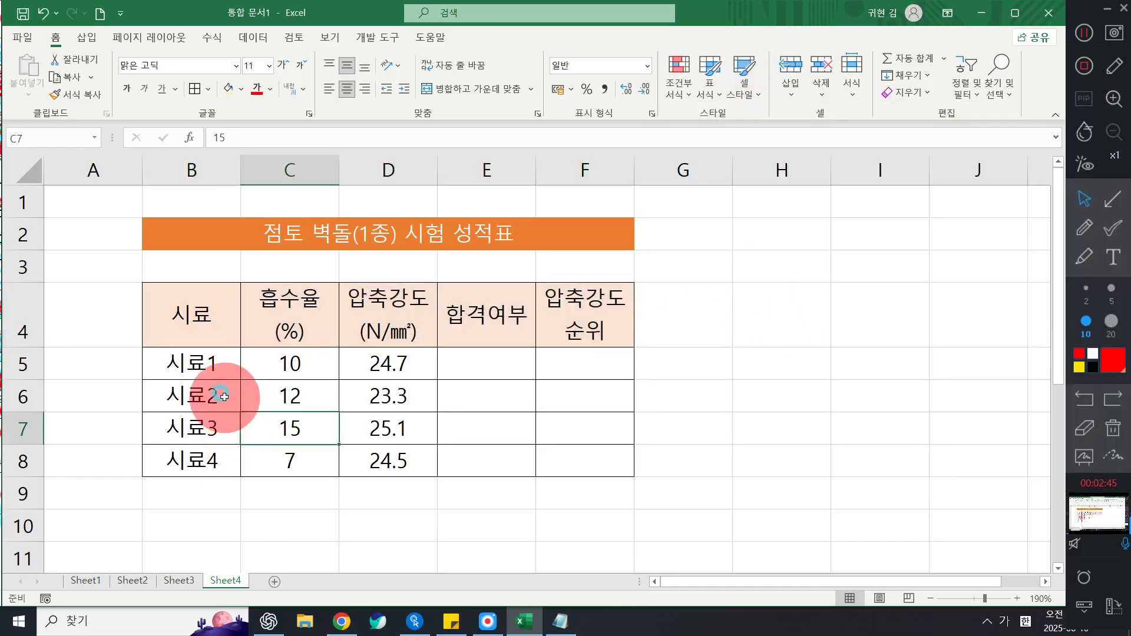
- In the cell border settings for B4:F8, set the inside borders to the thinnest line style
left_click_drag(171, 315, 583, 454)
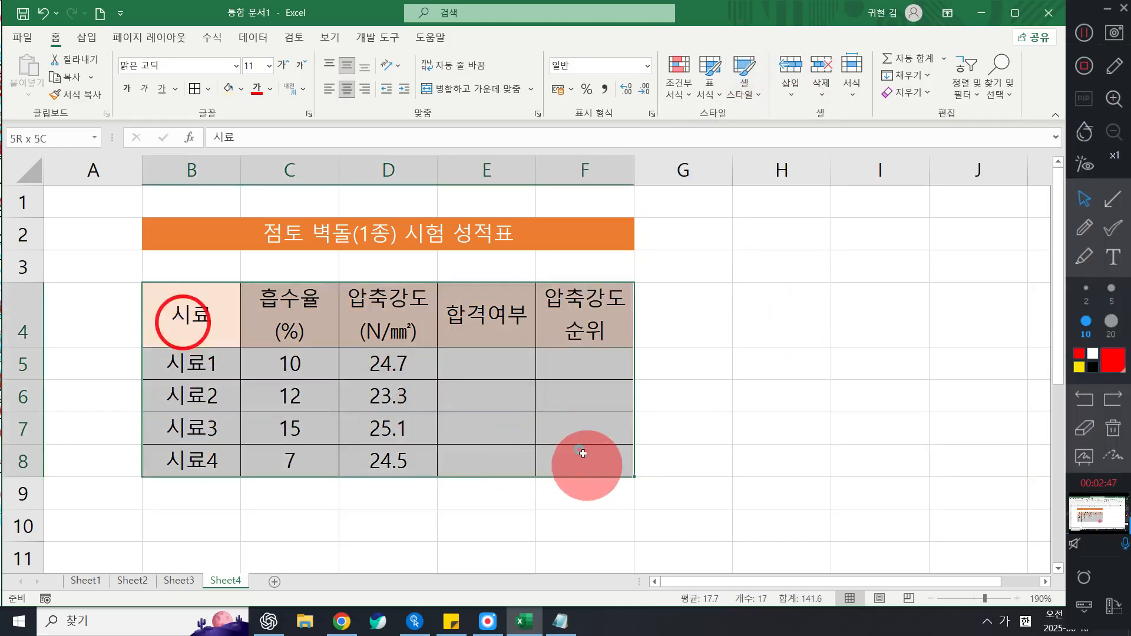
right_click(565, 374)
left_click(673, 509)
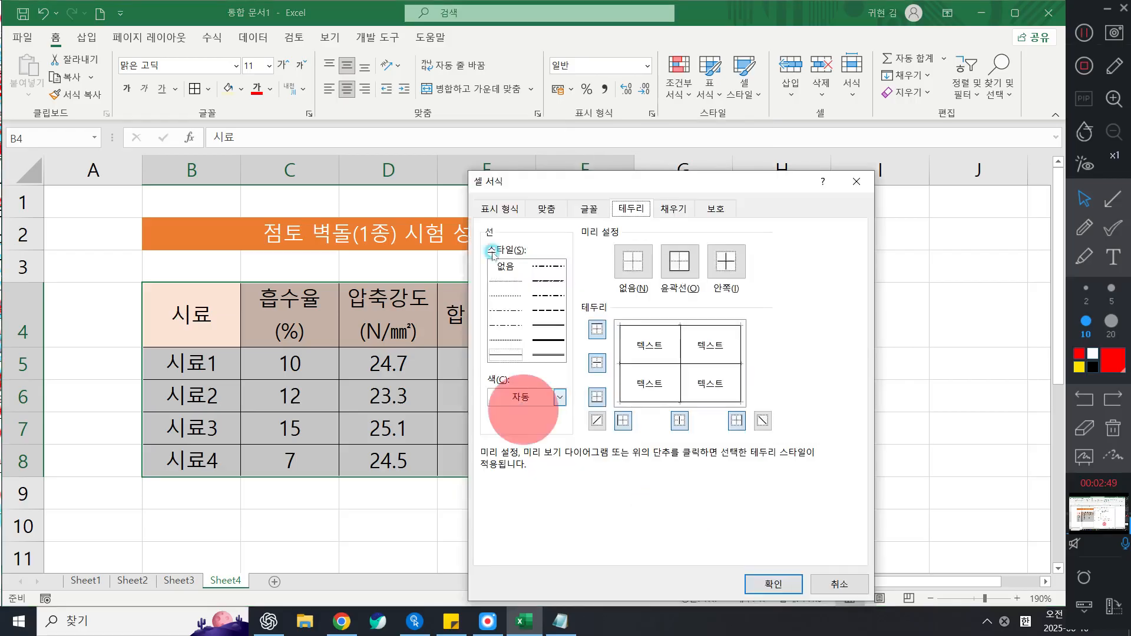
left_click(519, 277)
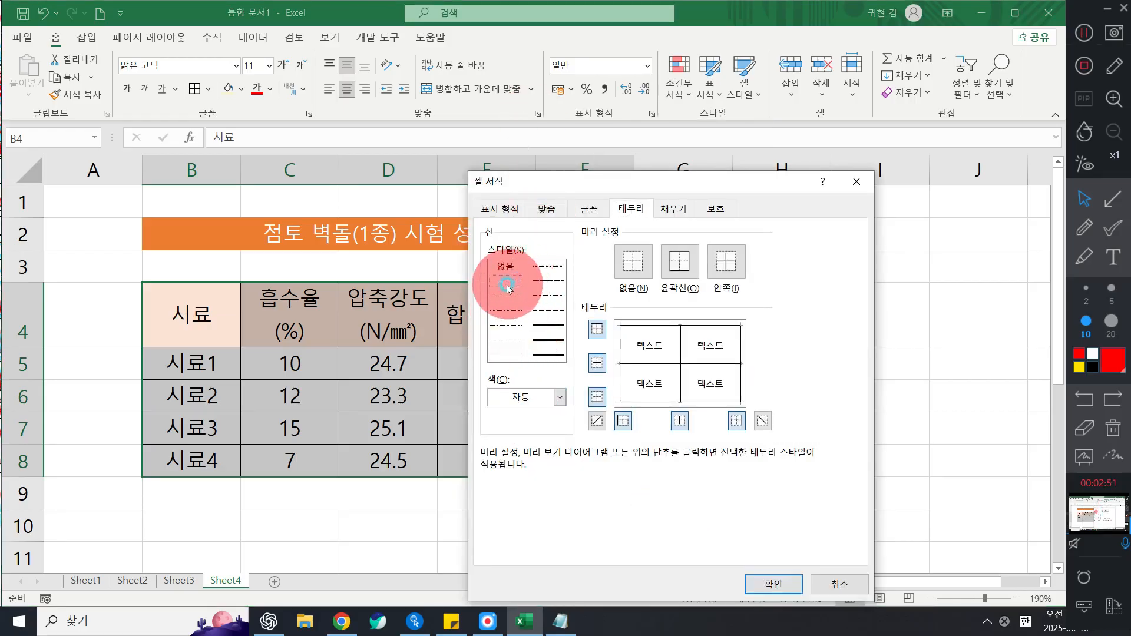
left_click(725, 261)
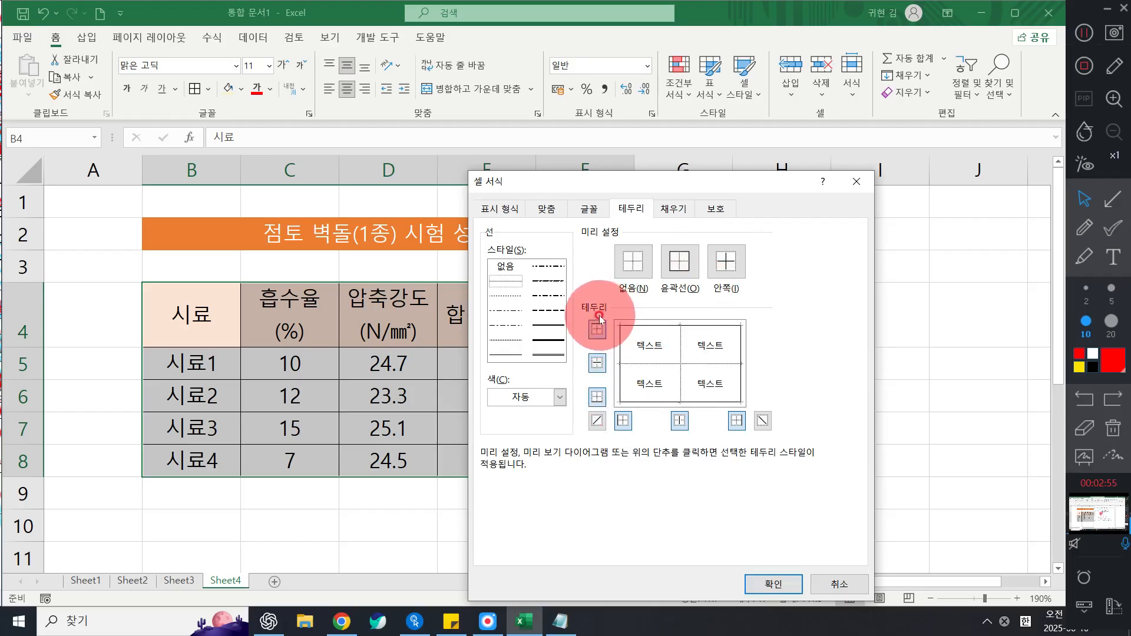
left_click(597, 331)
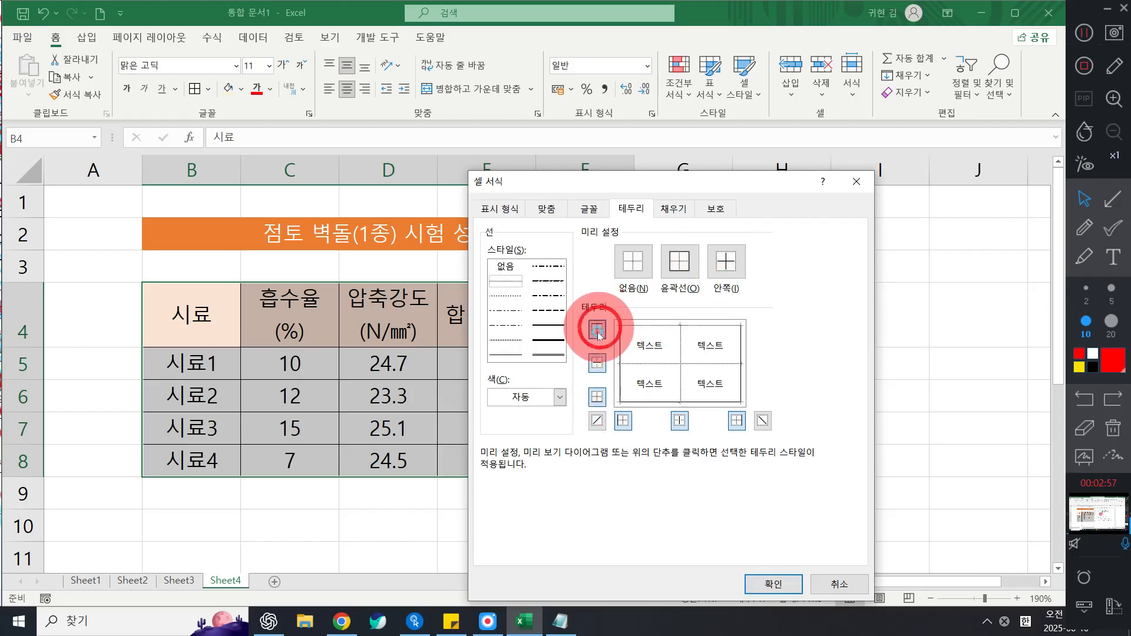
left_click(597, 364)
left_click(598, 395)
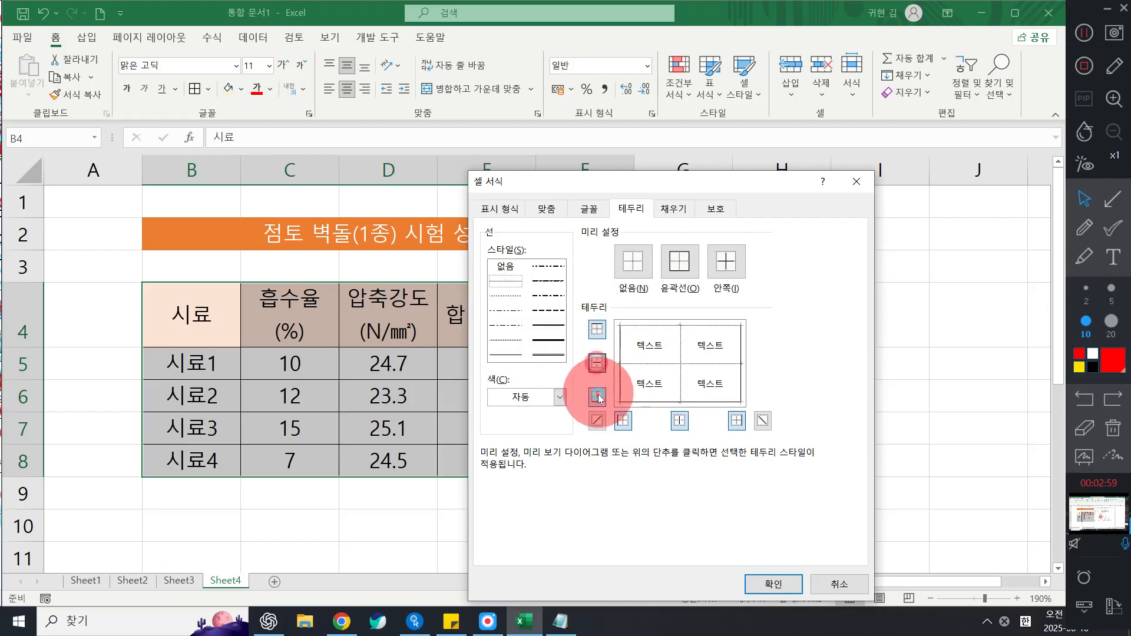
left_click(598, 364)
- Remove the table's outer left and right borders using the 없음 line style
left_click(502, 267)
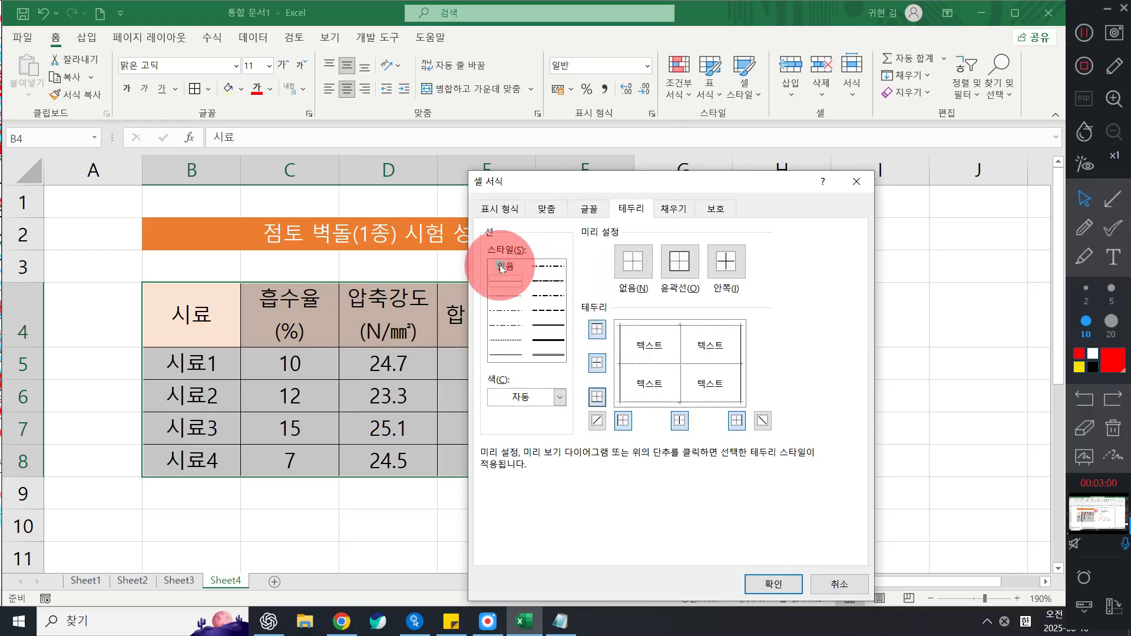
left_click(624, 423)
left_click(737, 422)
left_click(421, 234)
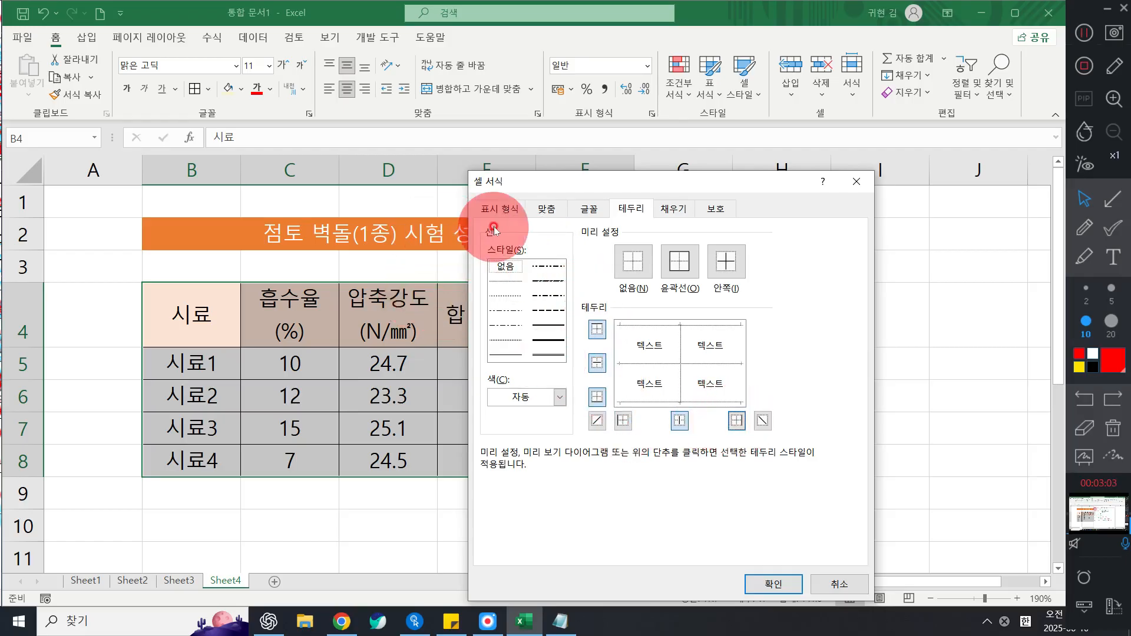
- Set a thicker solid line for the table's top and bottom borders and apply the border settings
left_click(554, 323)
left_click(596, 329)
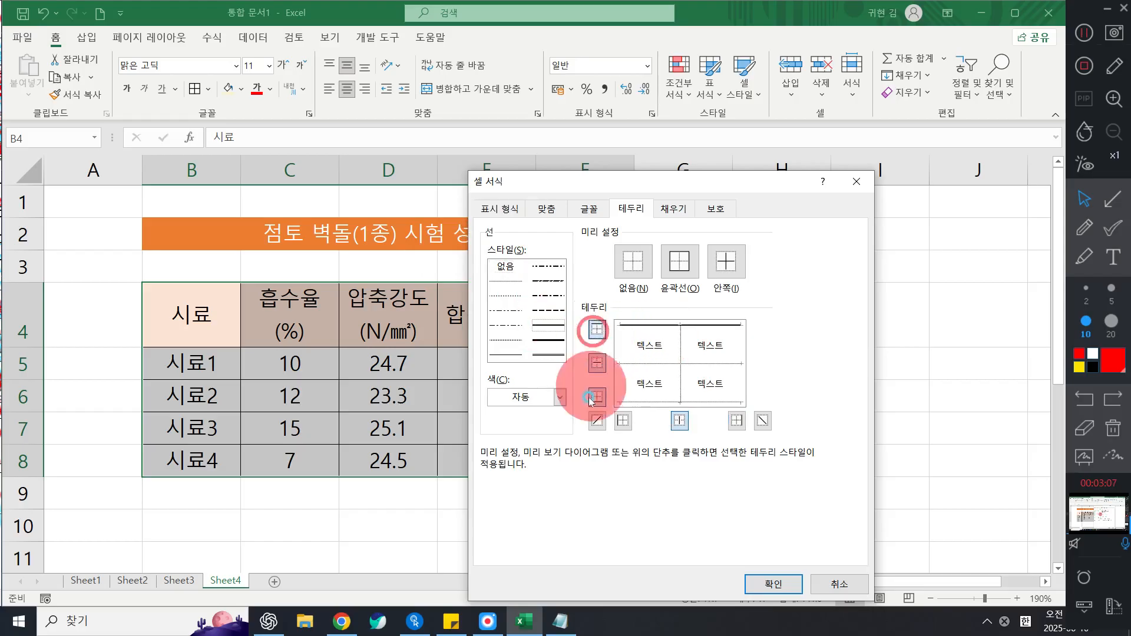
left_click(597, 397)
left_click(773, 584)
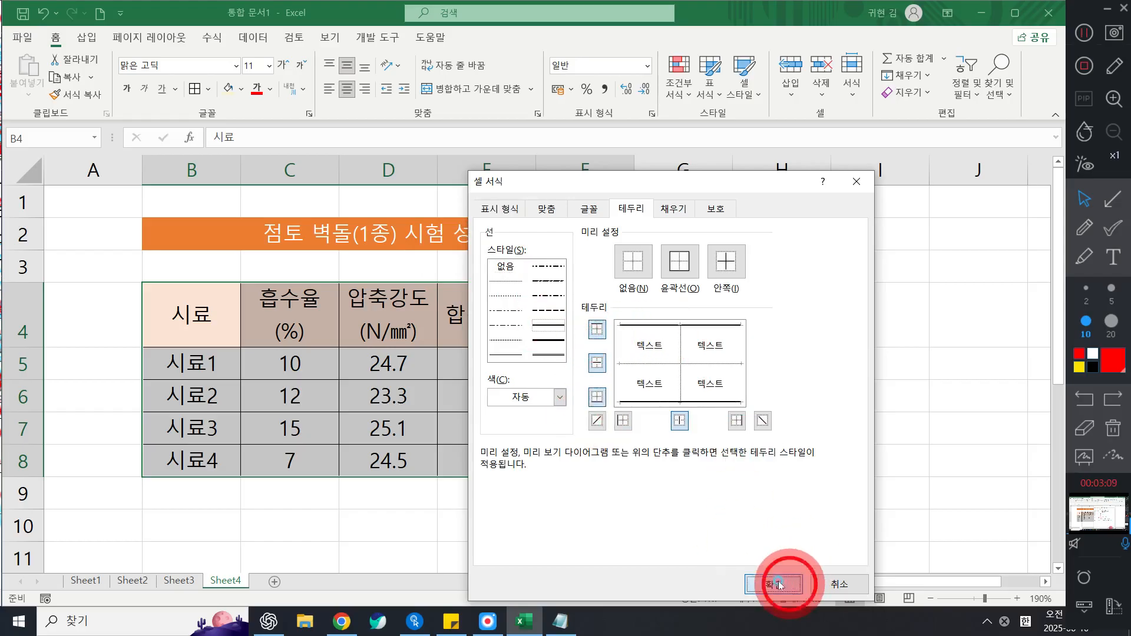
left_click(709, 381)
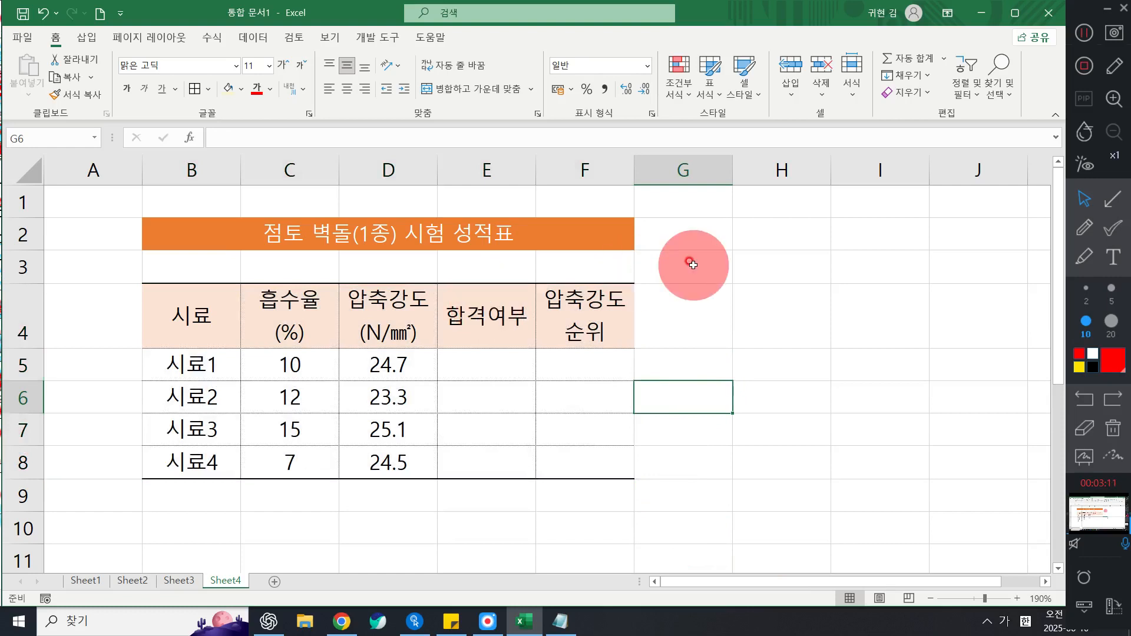
left_click(859, 298)
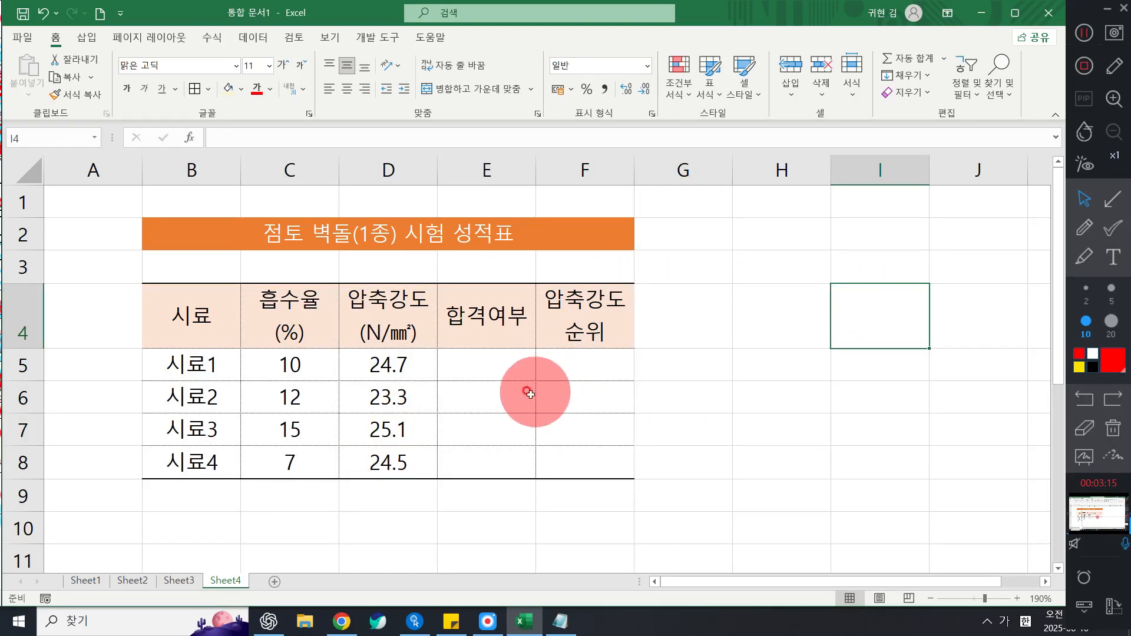
- Right-align the data cells C5:F8
left_click_drag(296, 371, 560, 457)
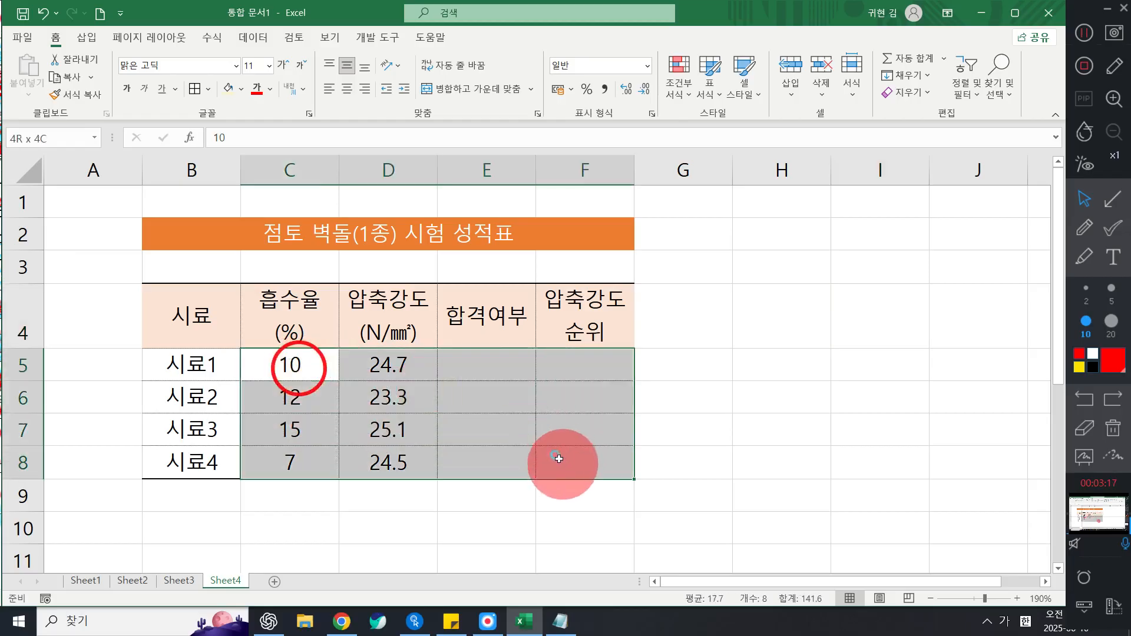
left_click(368, 90)
left_click(768, 310)
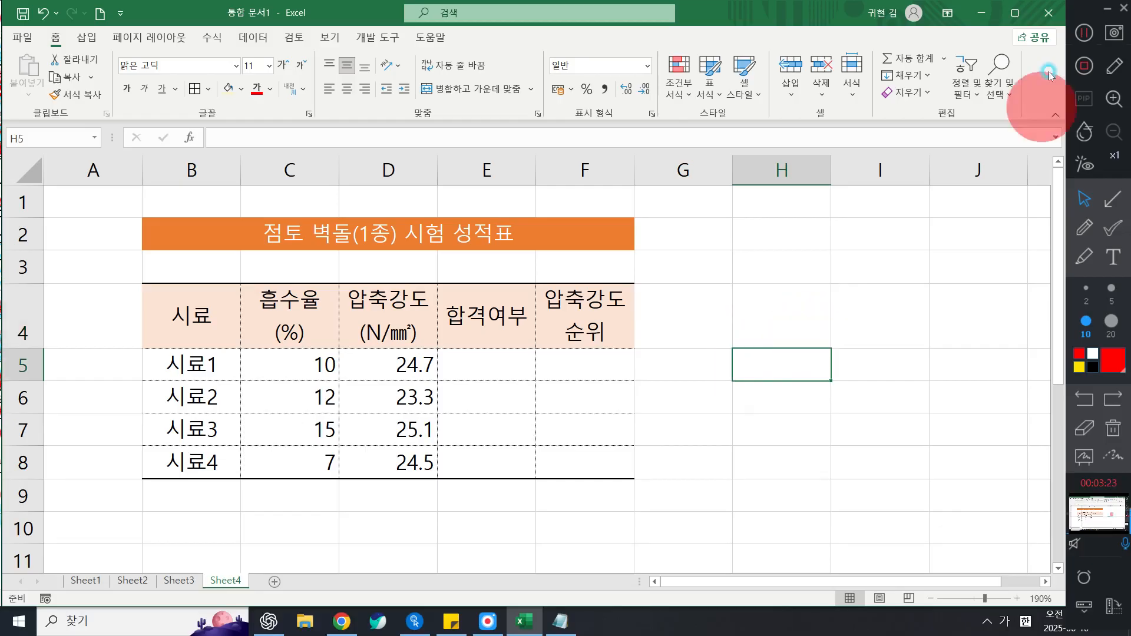
left_click(879, 264)
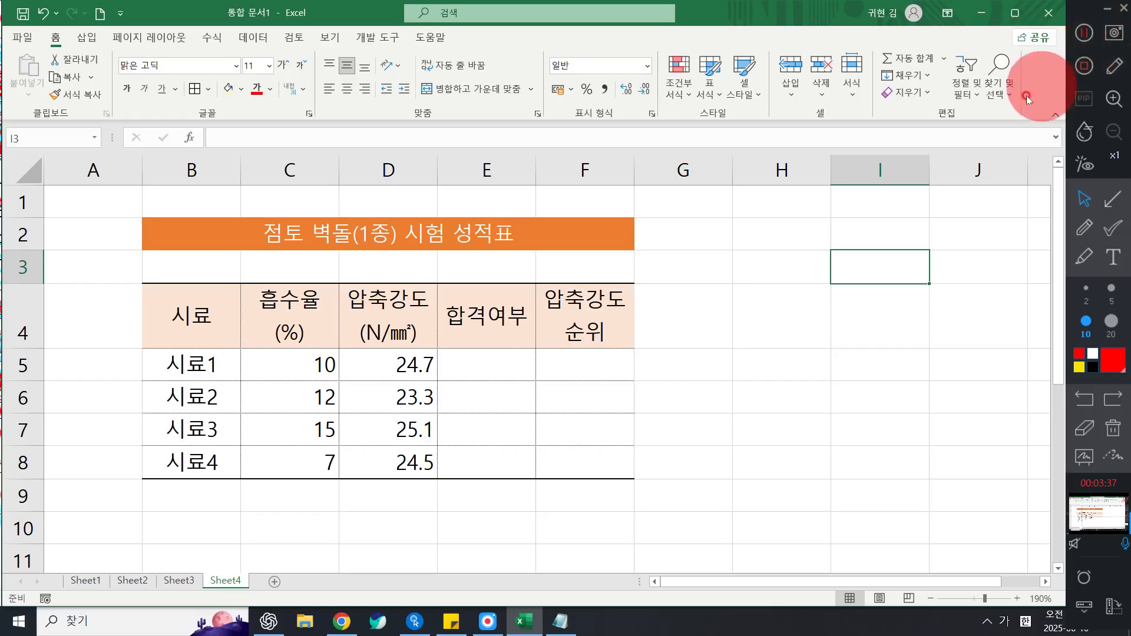
left_click(1084, 35)
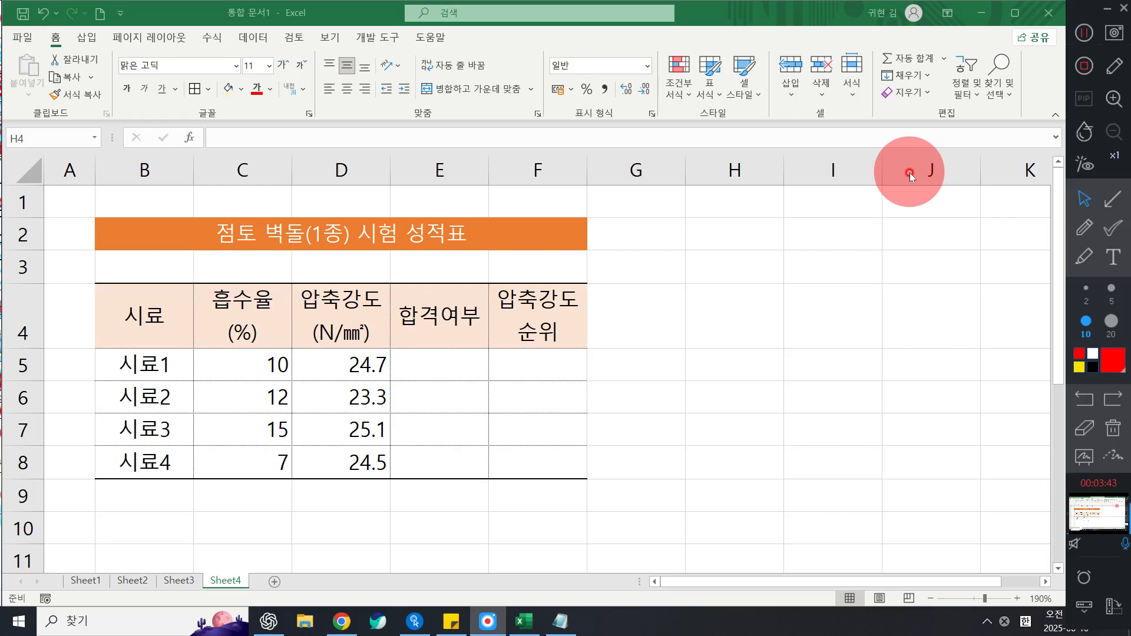
- Switch to Notepad and replace all the existing cell reference notes with "IF :"
left_click(217, 39)
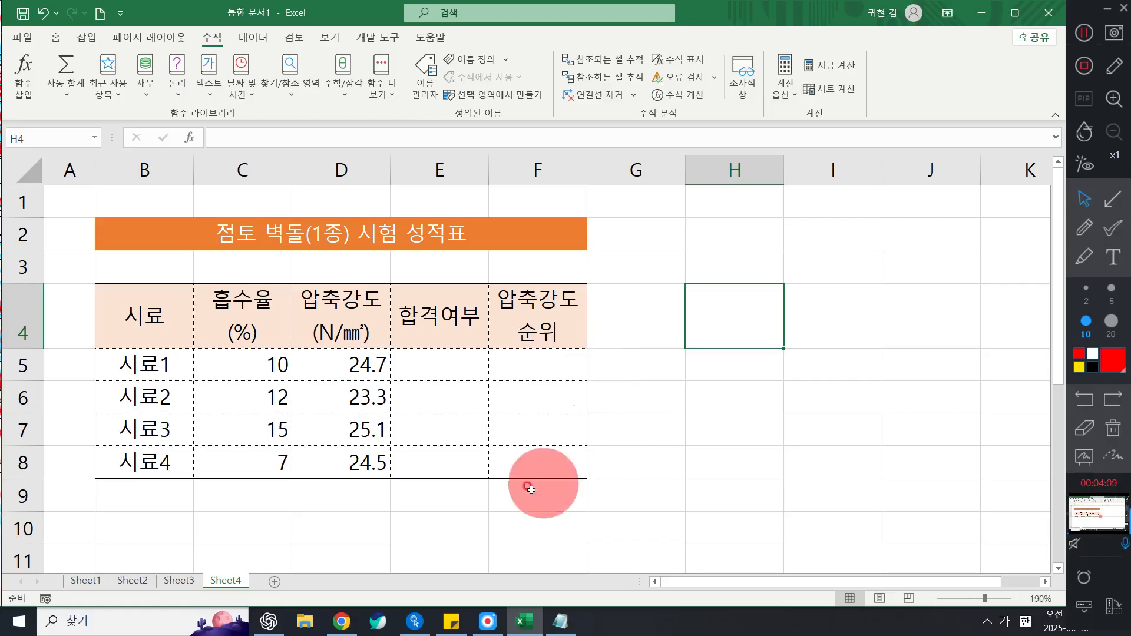
left_click(560, 622)
left_click(554, 393)
key("ctrl+a")
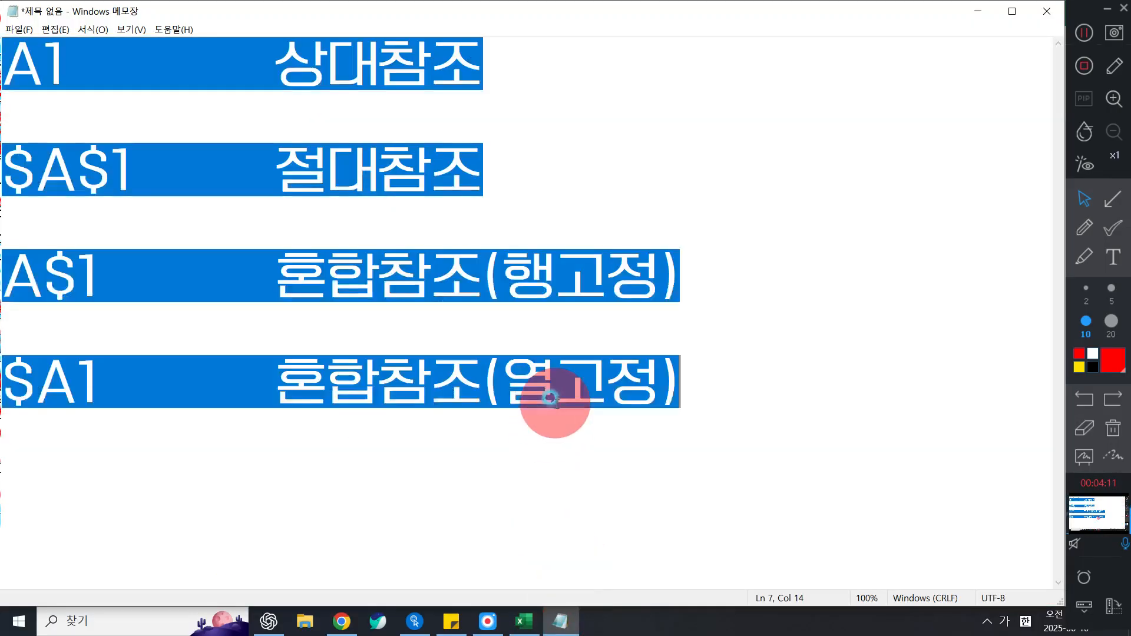
key("BackSpace")
key("Hangul")
type("i")
key("BackSpace")
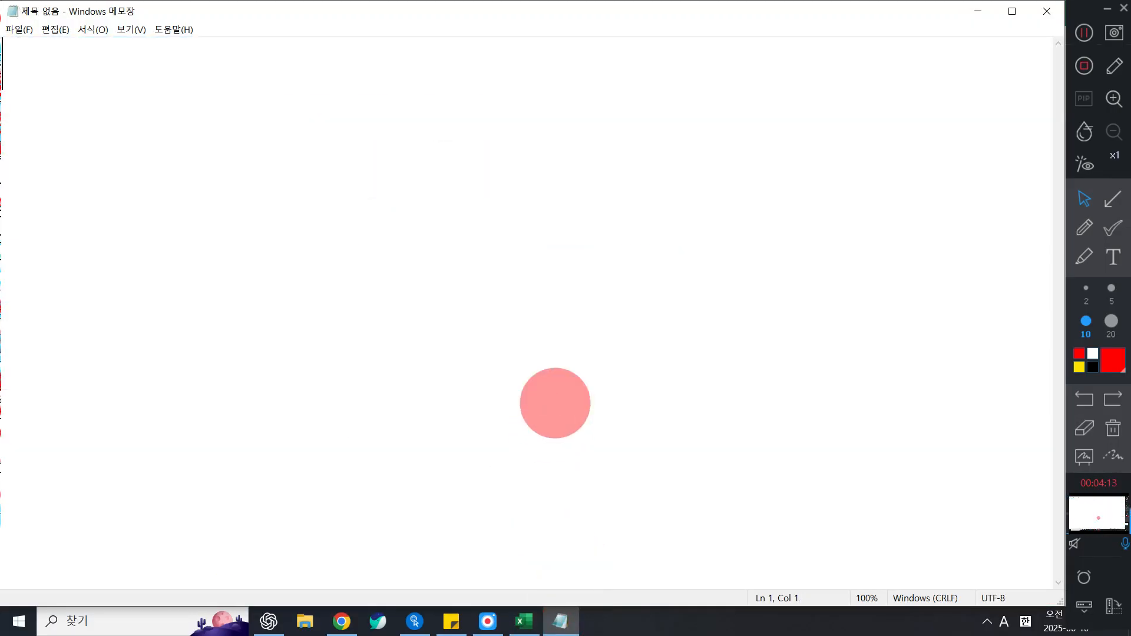
type("IF :")
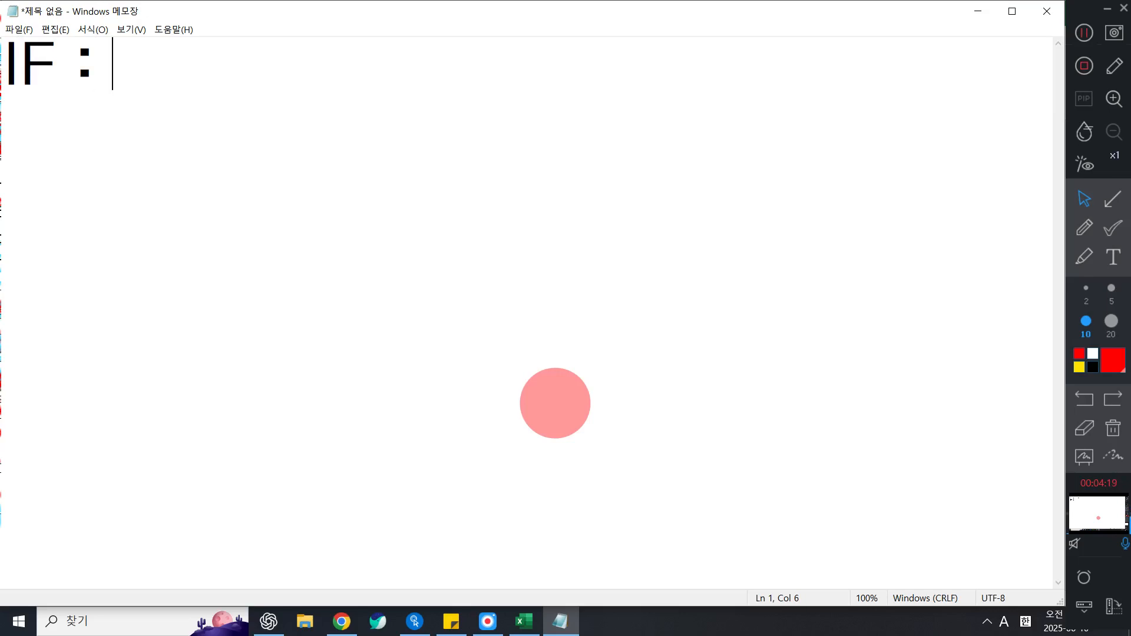
type("AK")
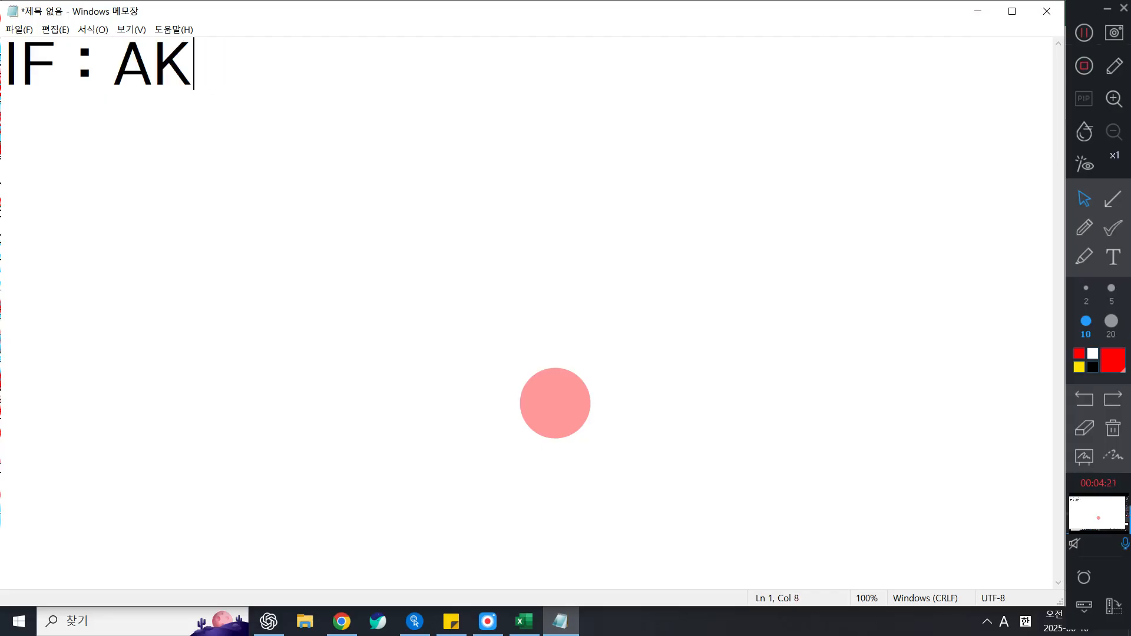
key("BackSpace")
key("BackSpace")
key("Hangul")
type("만야ㄱ에")
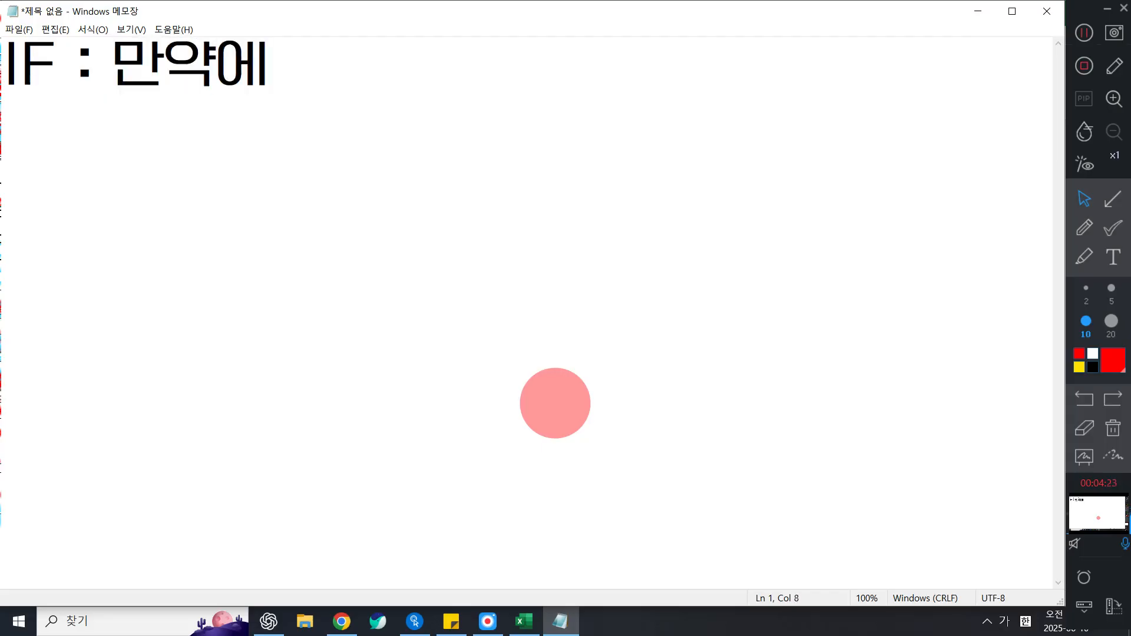
key("BackSpace")
key("BackSpace")
key("BackSpace")
key("BackSpace")
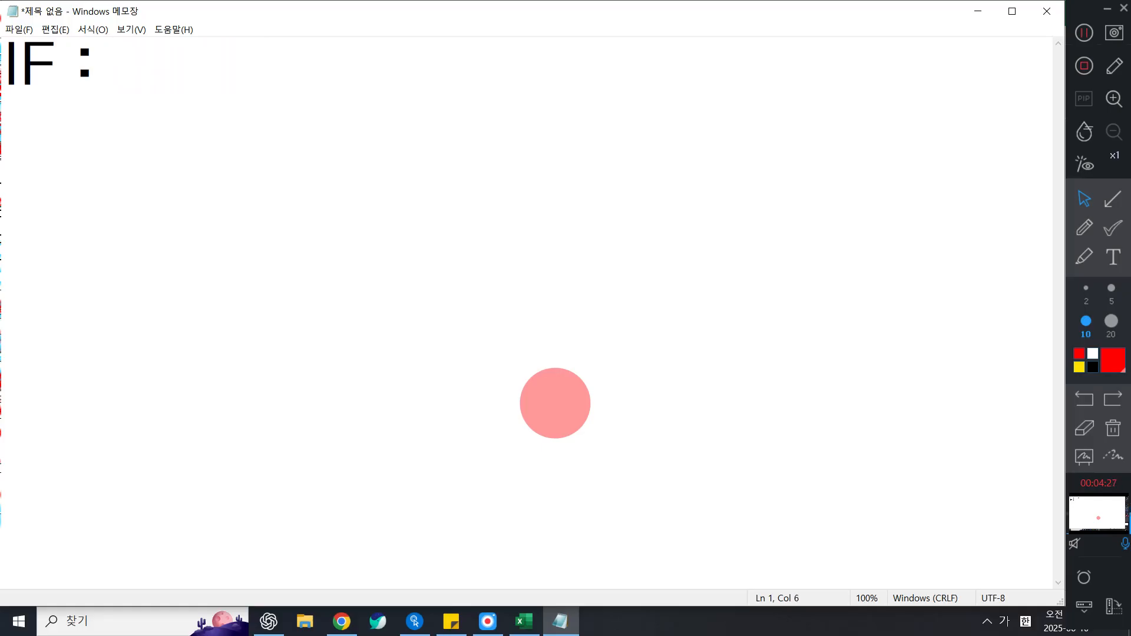
- Complete the IF line with the description "조건식의 참과 거짓을 표시하는 함수" and end the line
type("ㅊ")
key("BackSpace")
type("조건식")
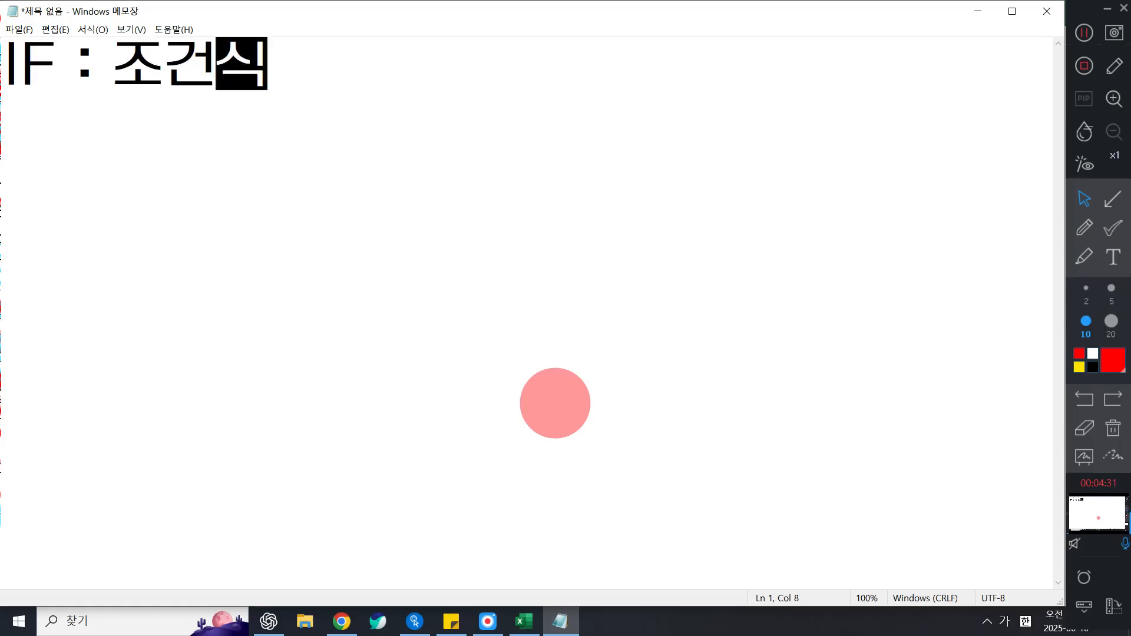
type("의 참과 거짓")
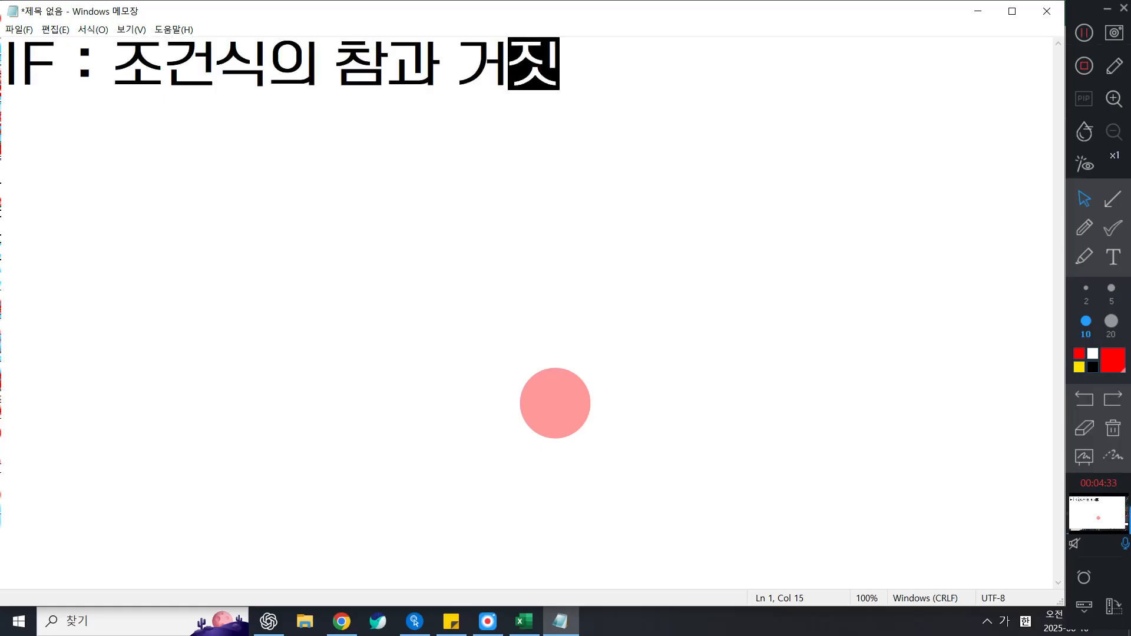
type("을 표시하는 함수")
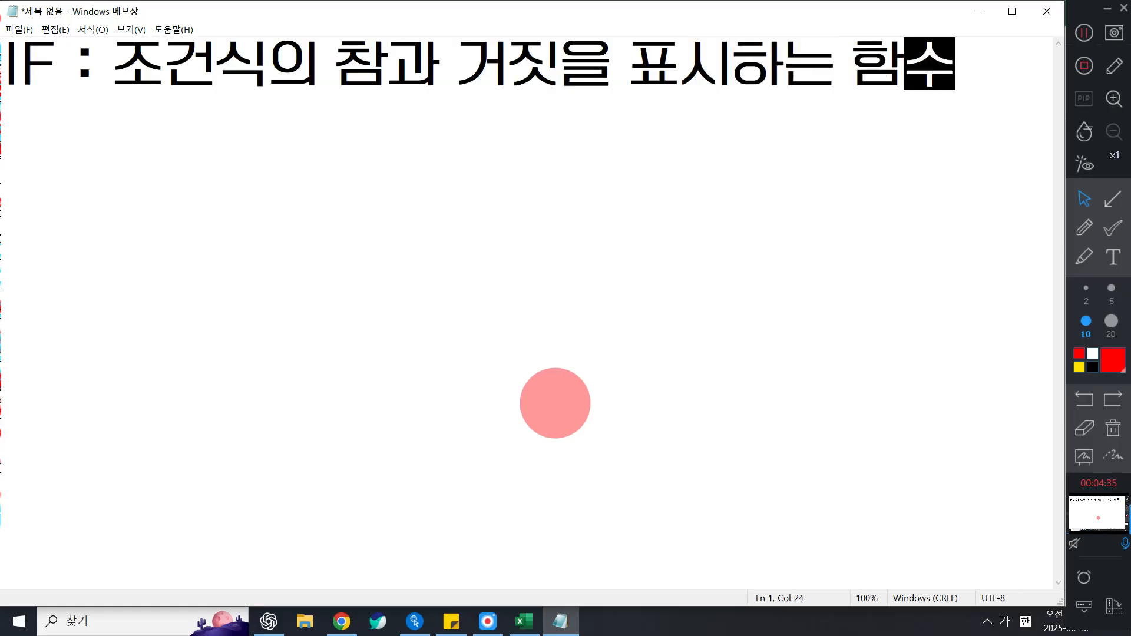
key("Return")
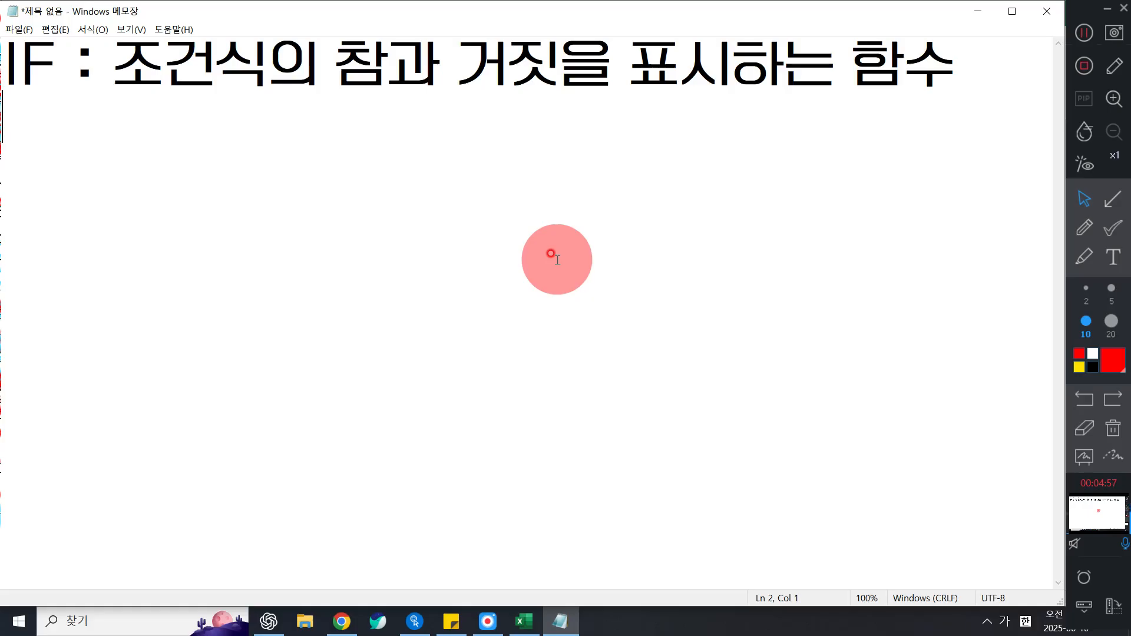
type("녀")
key("BackSpace")
key("BackSpace")
key("Hangul")
type("SUMI")
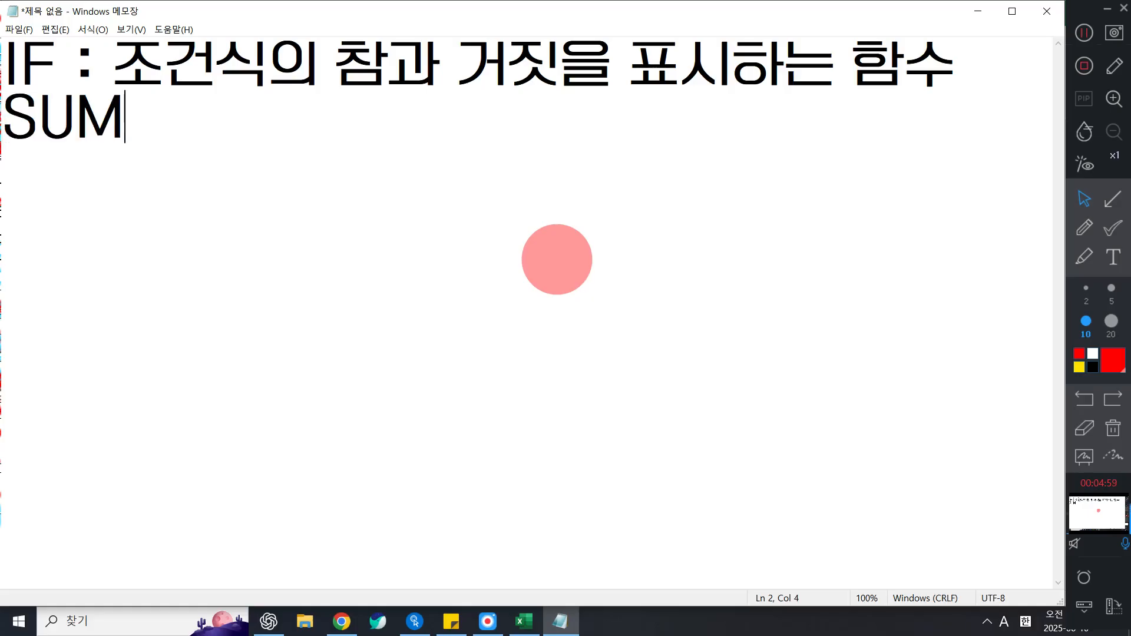
key("BackSpace")
type("(A")
key("BackSpace")
type("AN")
key("BackSpace")
key("BackSpace")
key("BackSpace")
key("BackSpace")
key("BackSpace")
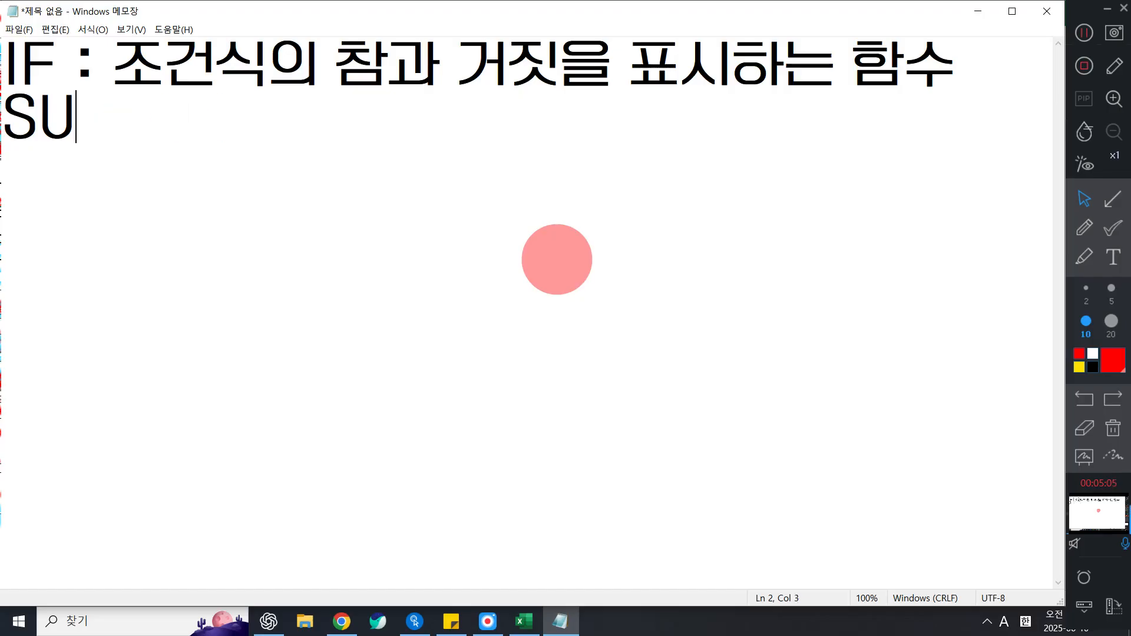
key("BackSpace")
- Write "SUM : 합계" below the IF description, leaving one blank line between them
type("SUM : ")
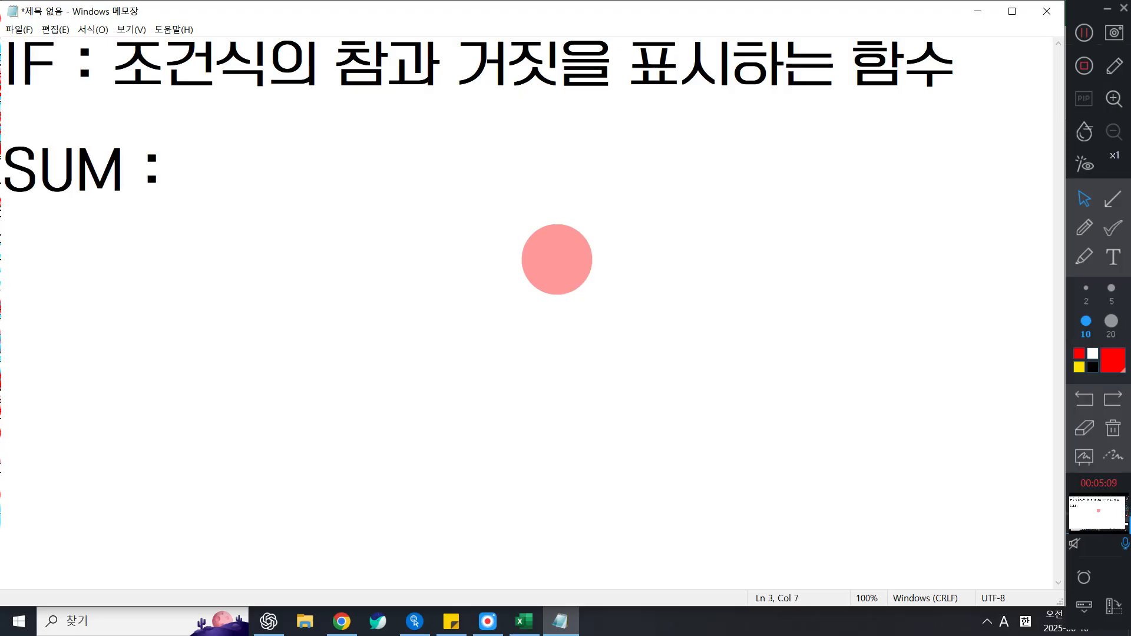
type("GKQ")
key("BackSpace")
key("BackSpace")
key("BackSpace")
key("Hangul")
type("합계")
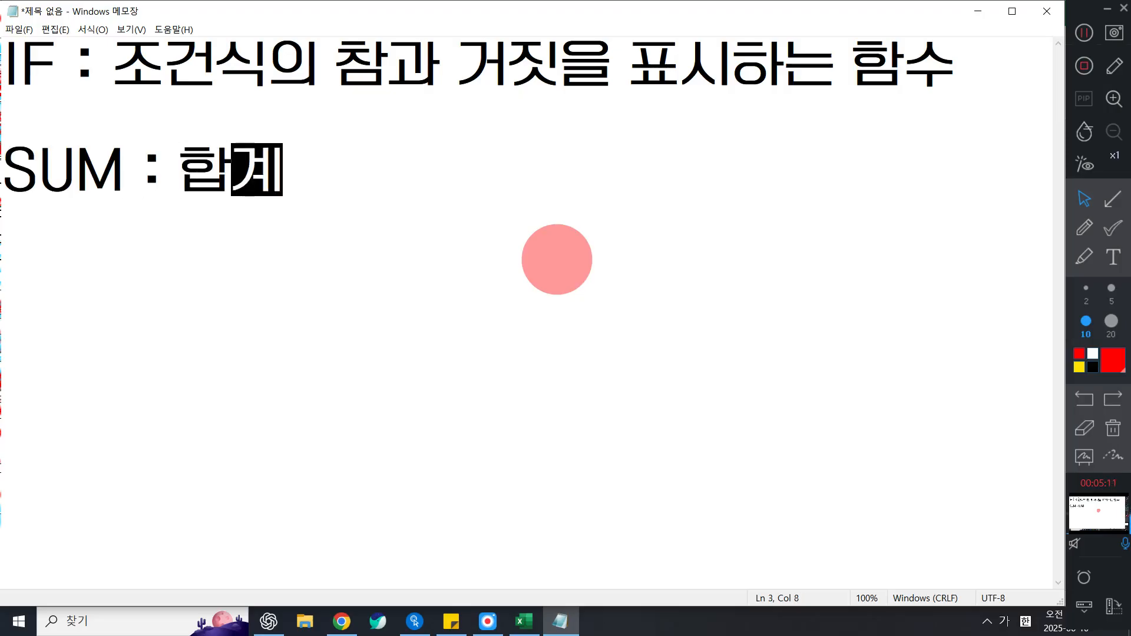
- Write the syntax "SUM(범위)" on the line below "SUM : 합계"
key("Return")
type("ㄴ")
key("BackSpace")
key("Hangul")
type("SUM")
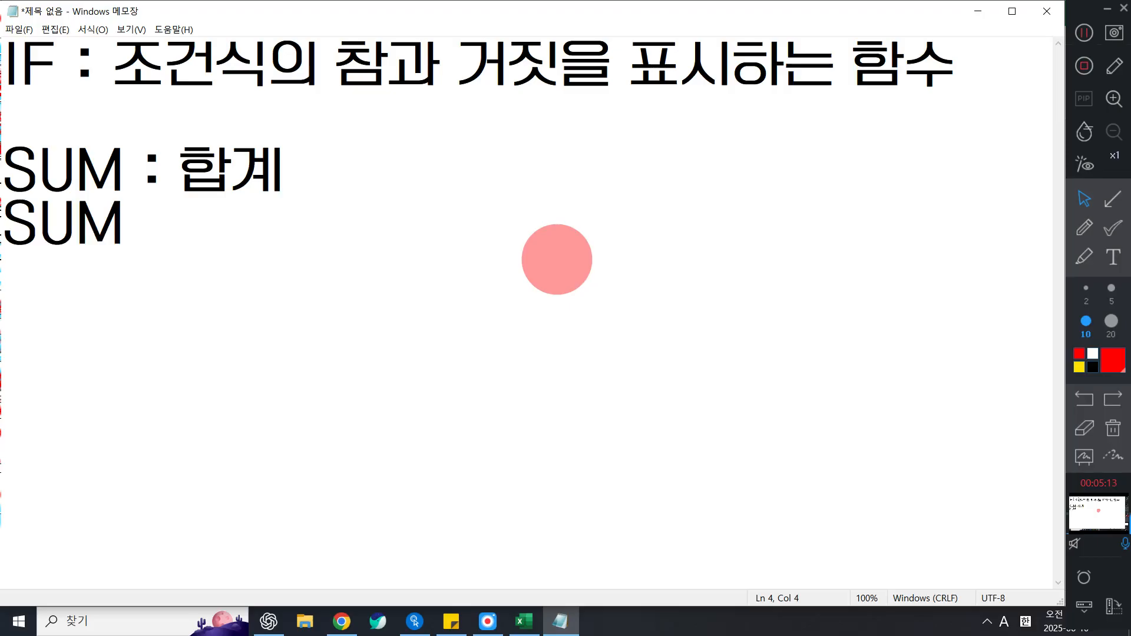
type("(QJA")
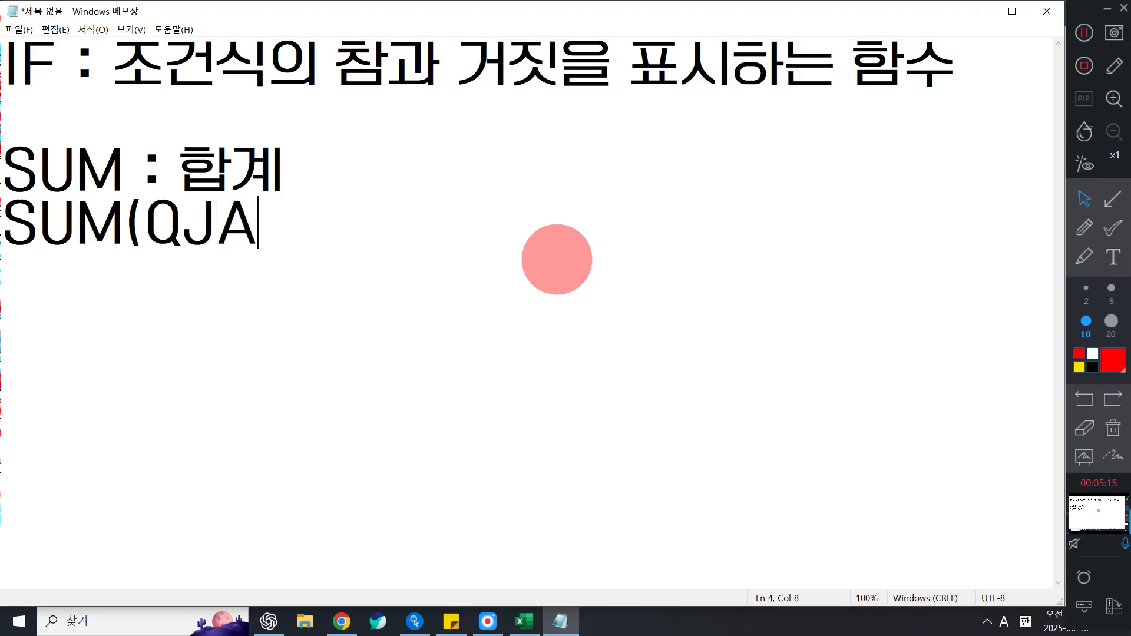
key("BackSpace")
key("BackSpace")
key("BackSpace")
type("QJA")
key("BackSpace")
key("BackSpace")
key("BackSpace")
key("Hangul")
type("범위")
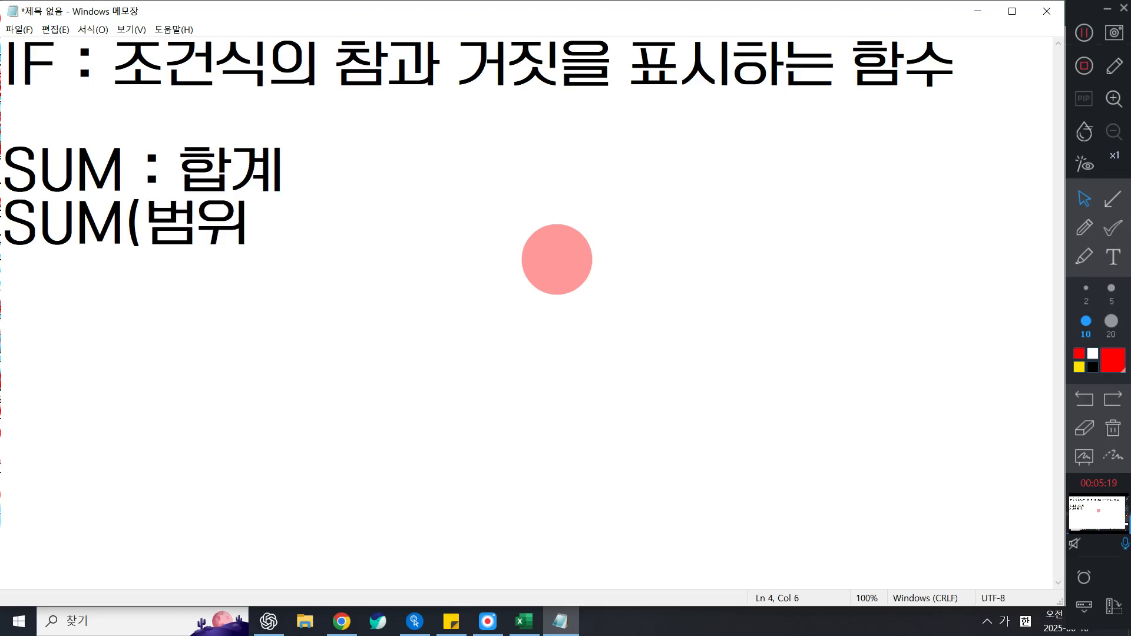
type(")")
- Insert an equals sign at the start of the "SUM(범위)" line
key("Left")
key("Left")
key("Left")
key("Left")
key("Left")
key("Left")
key("Left")
type("-")
key("BackSpace")
type("=")
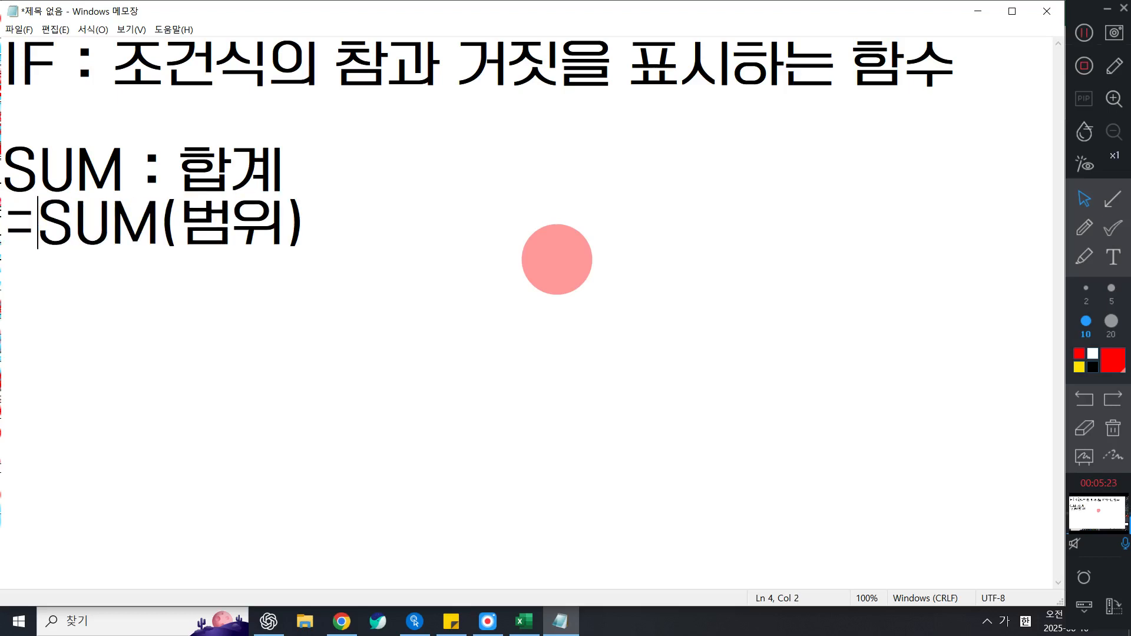
- Add the example formula "=SUM(A1:A4)" on a new line below "=SUM(범위)"
key("Right")
key("Right")
key("Right")
key("Right")
key("Right")
key("Right")
key("Right")
key("Right")
type("=ㄴ")
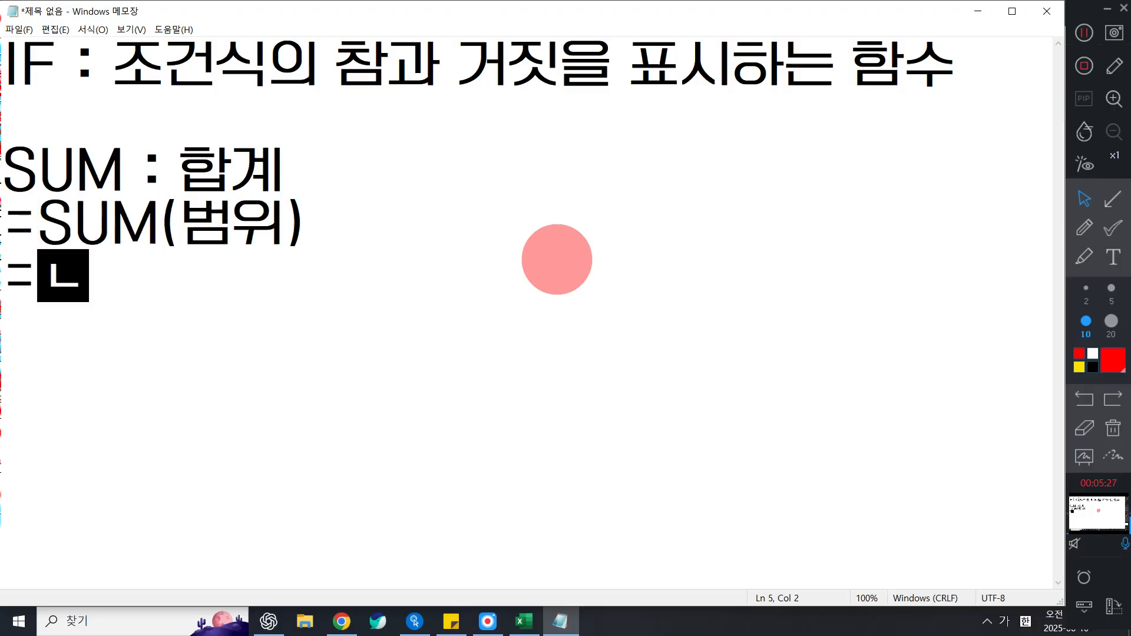
key("BackSpace")
key("Hangul")
type("SUM(A1")
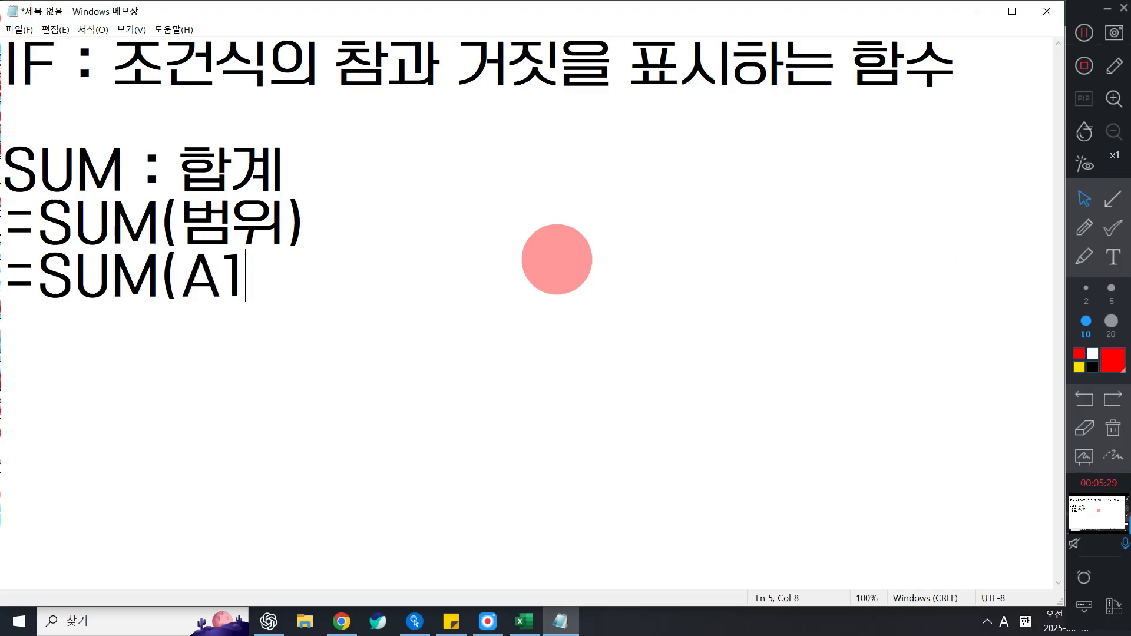
type(":A4")
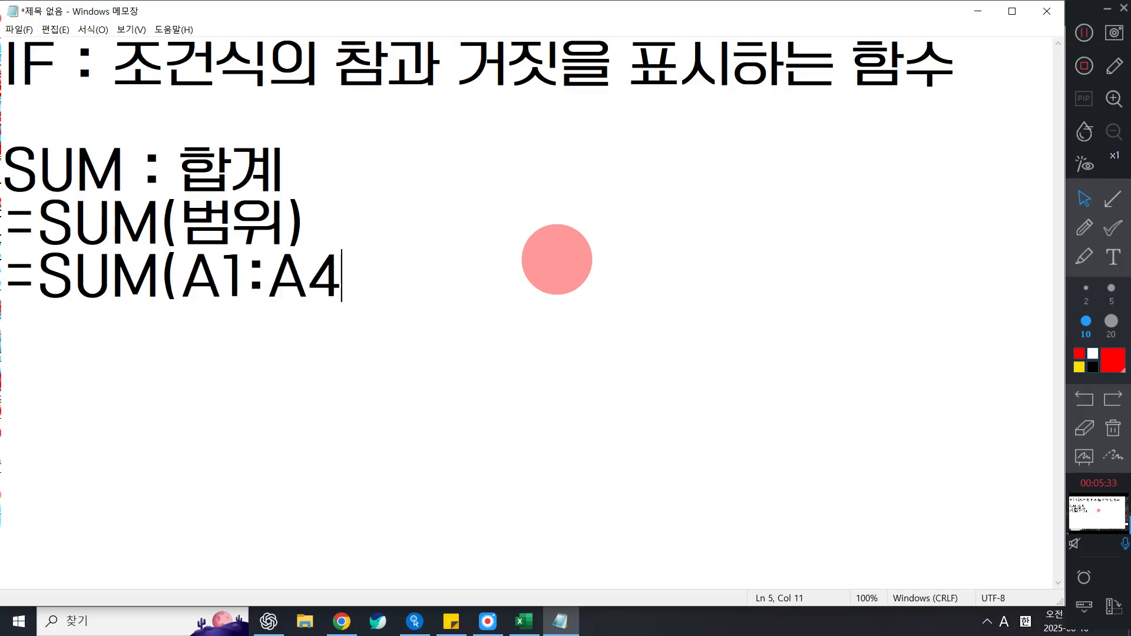
type(")")
- Add the equivalent formula "=A1+A2+A3+A4" on the line below "=SUM(A1:A4)"
key("Return")
type("=")
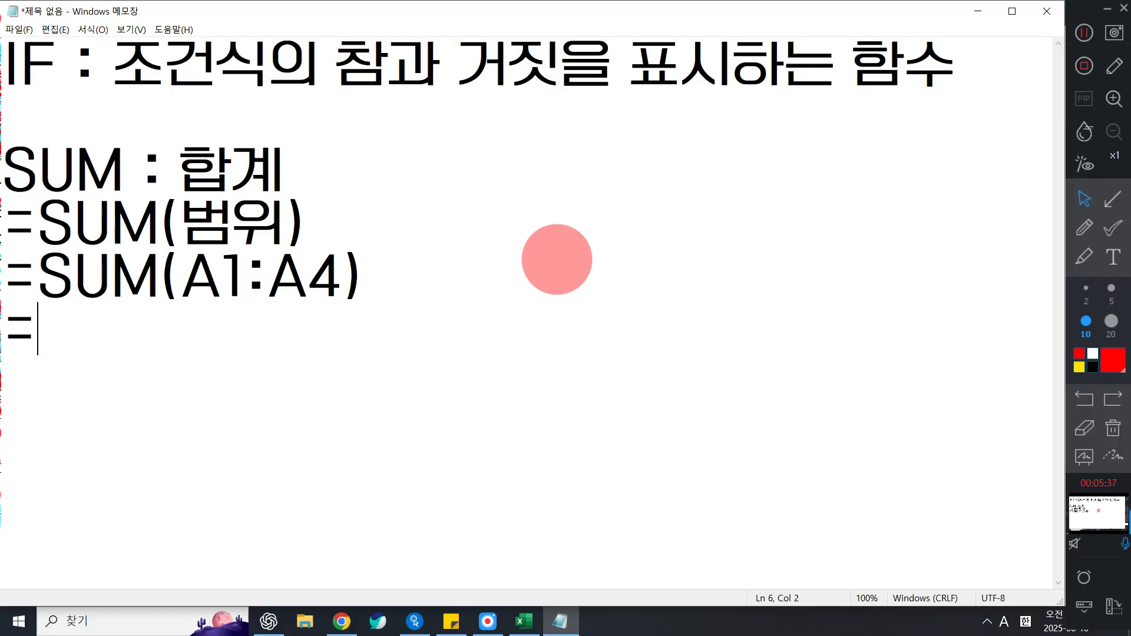
type("A")
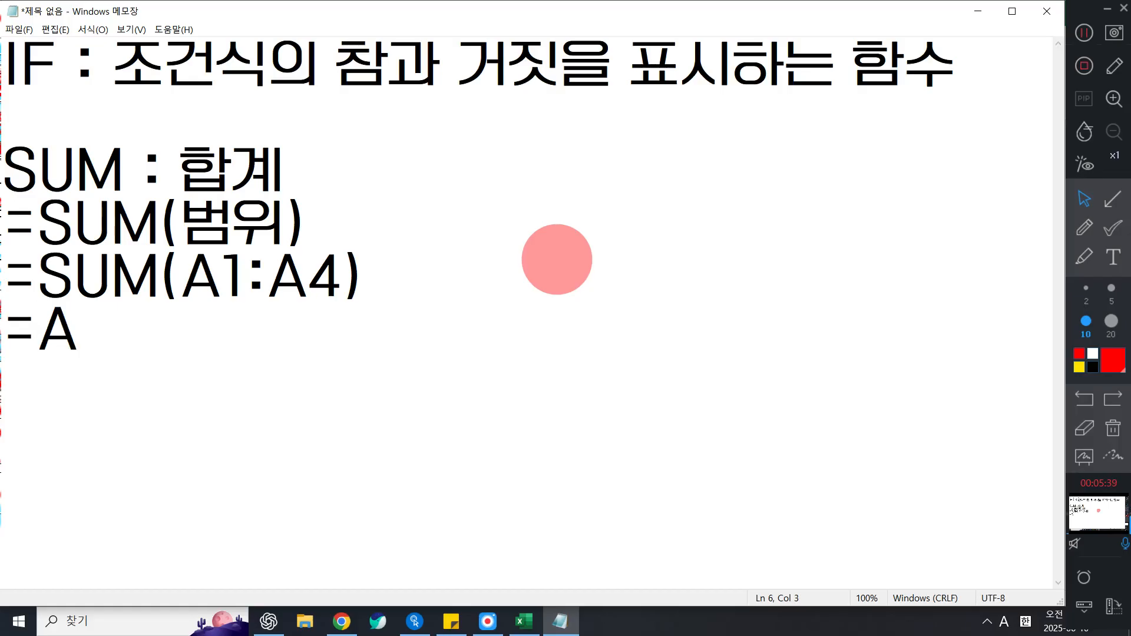
type("1+")
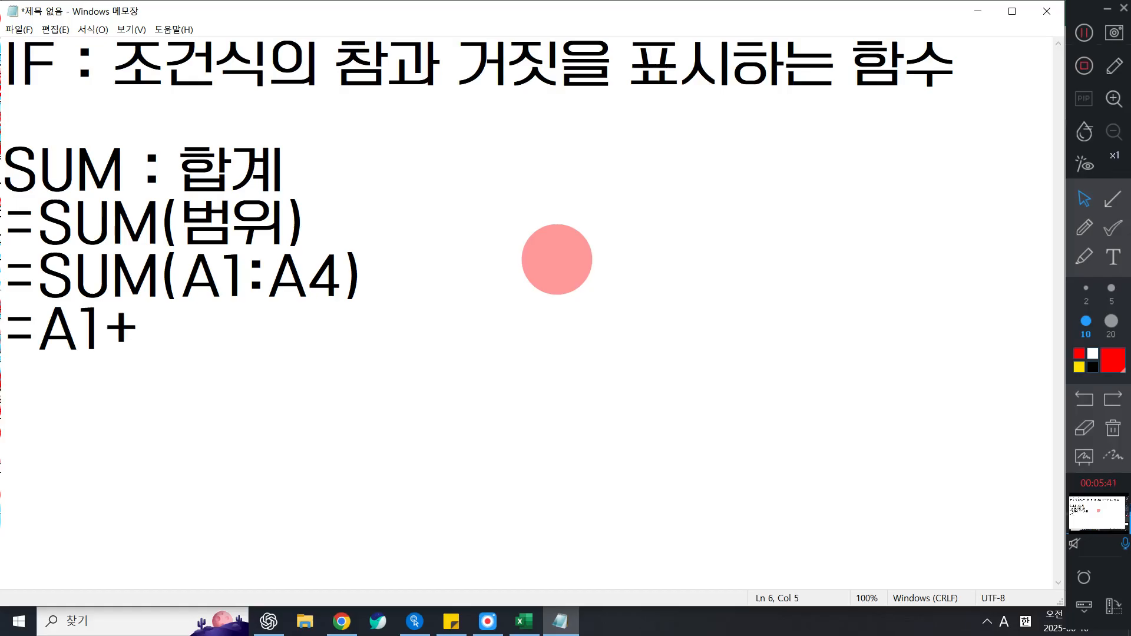
type("A2+")
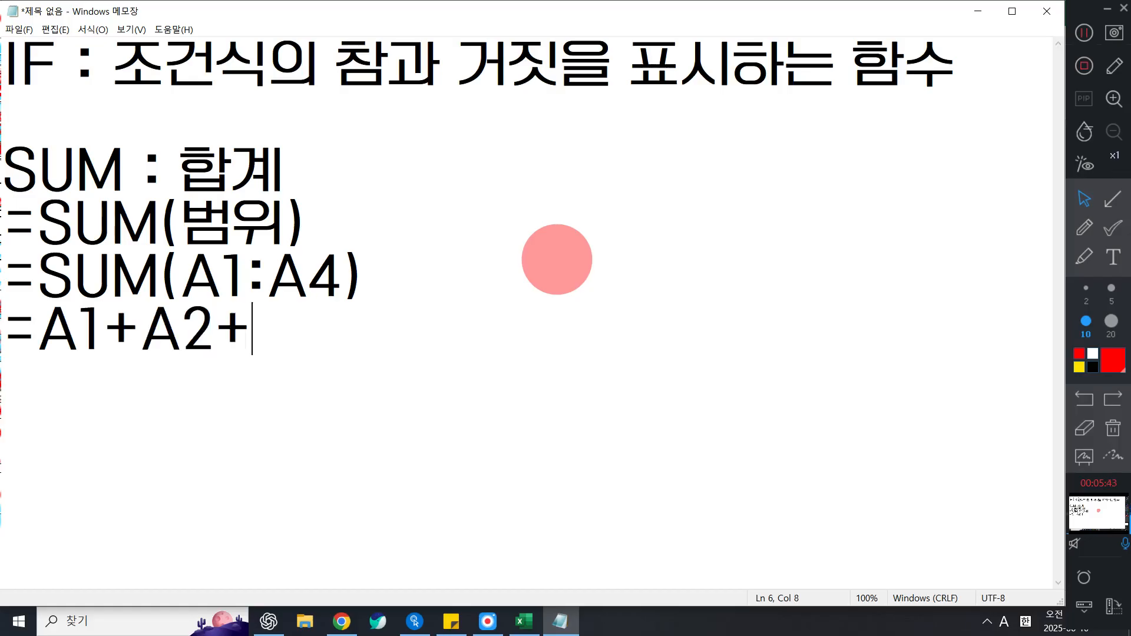
type("A3")
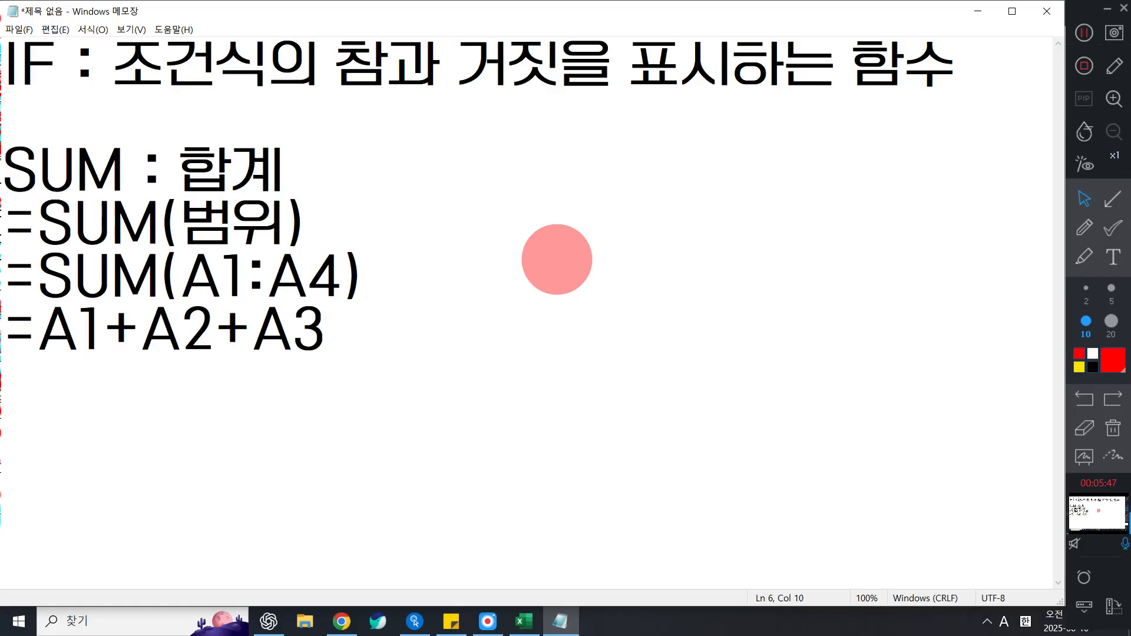
type("+A4")
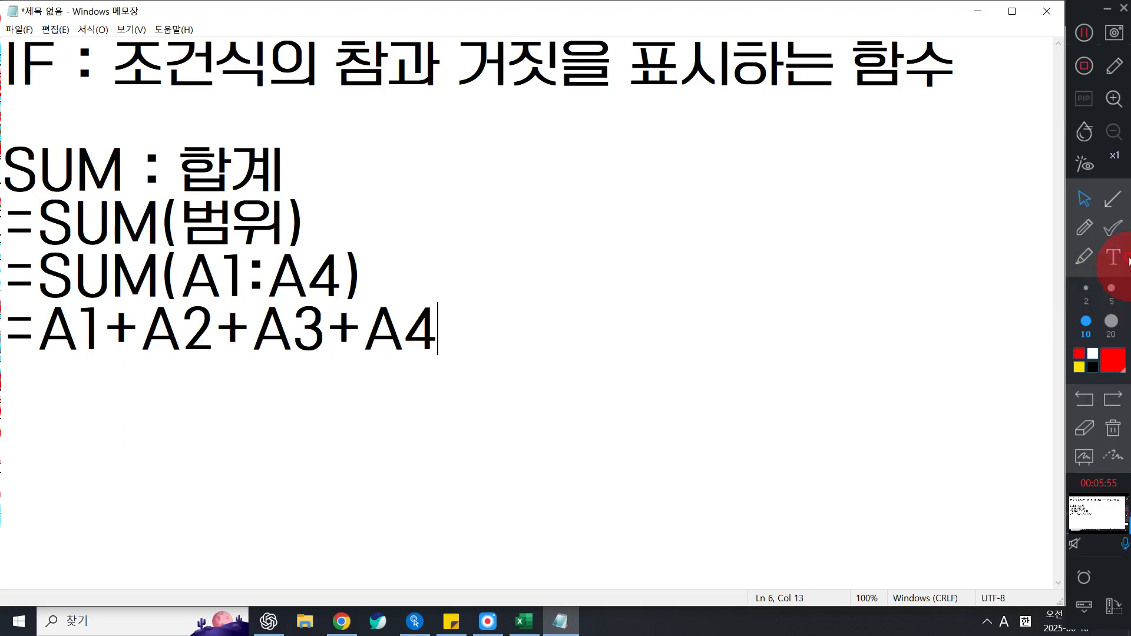
- Mark the colon in "=SUM(A1:A4)" with a red rectangle using the screen annotation tool
left_click(1111, 199)
left_click(1083, 298)
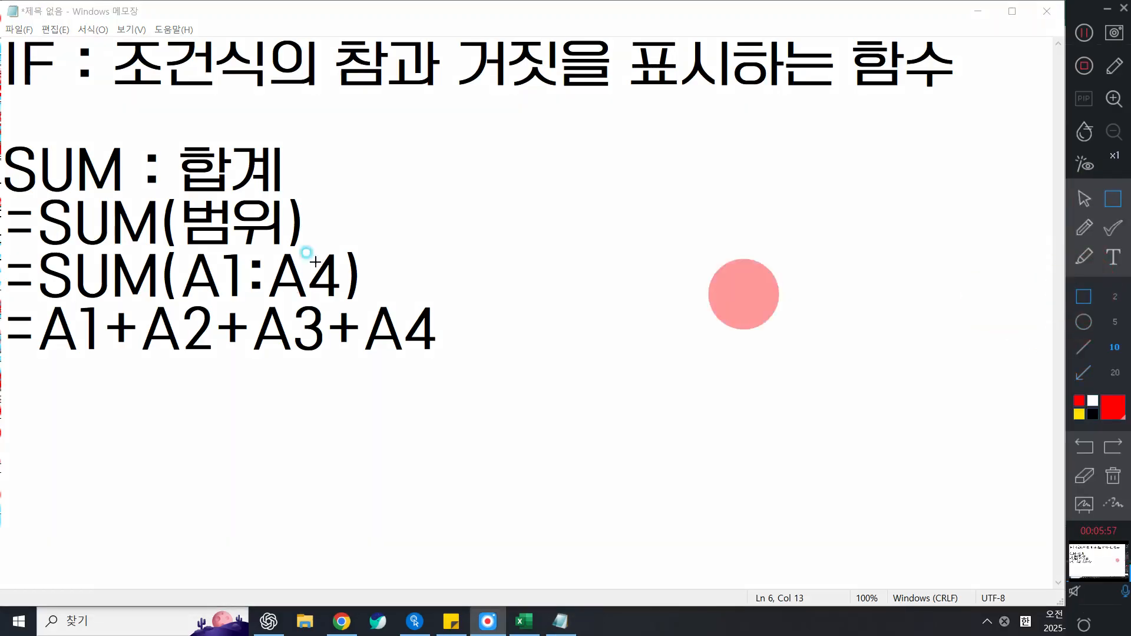
mouse_move(237, 243)
left_mouse_down()
mouse_move(266, 274)
mouse_move(268, 299)
left_mouse_up()
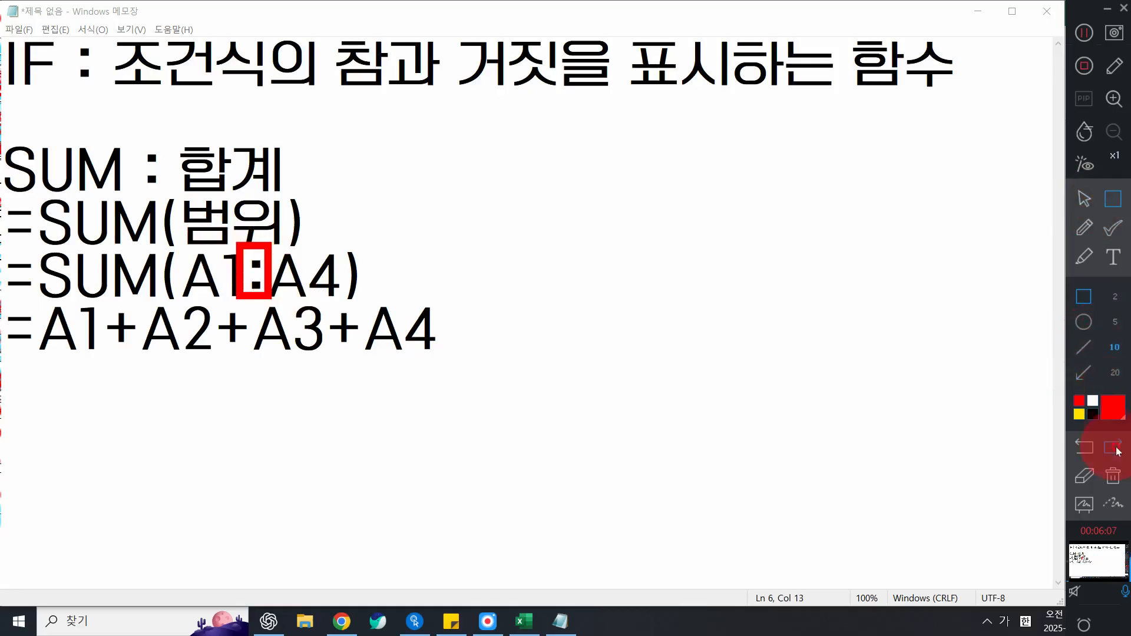
- Remove the rectangle annotation around the colon and return to the normal pointer
left_click(1084, 446)
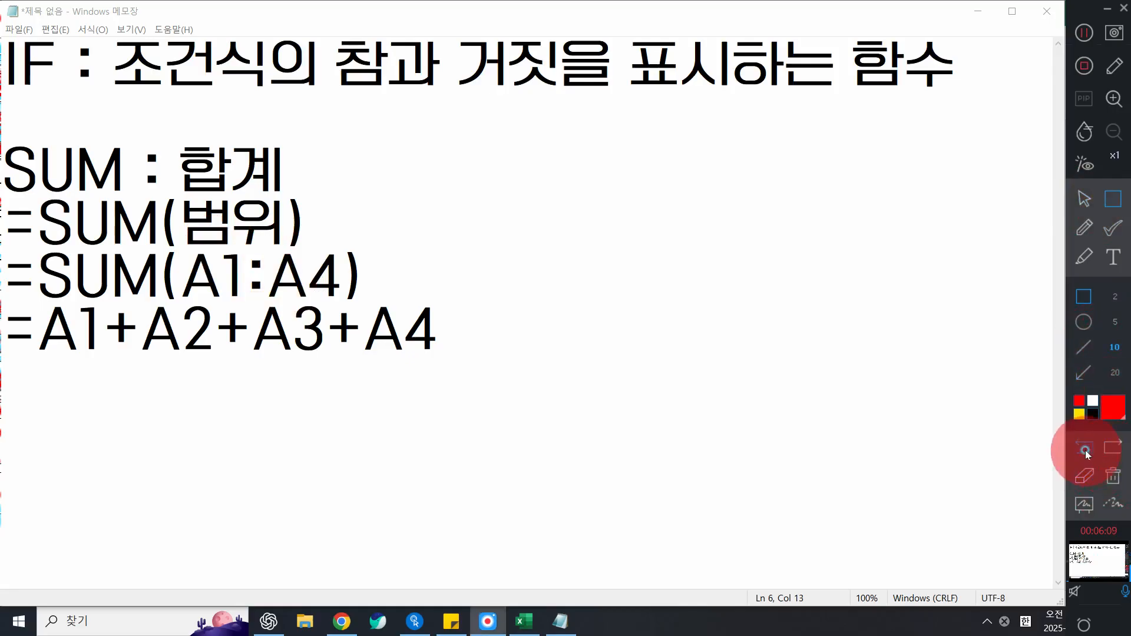
left_click(1085, 452)
left_click(1113, 476)
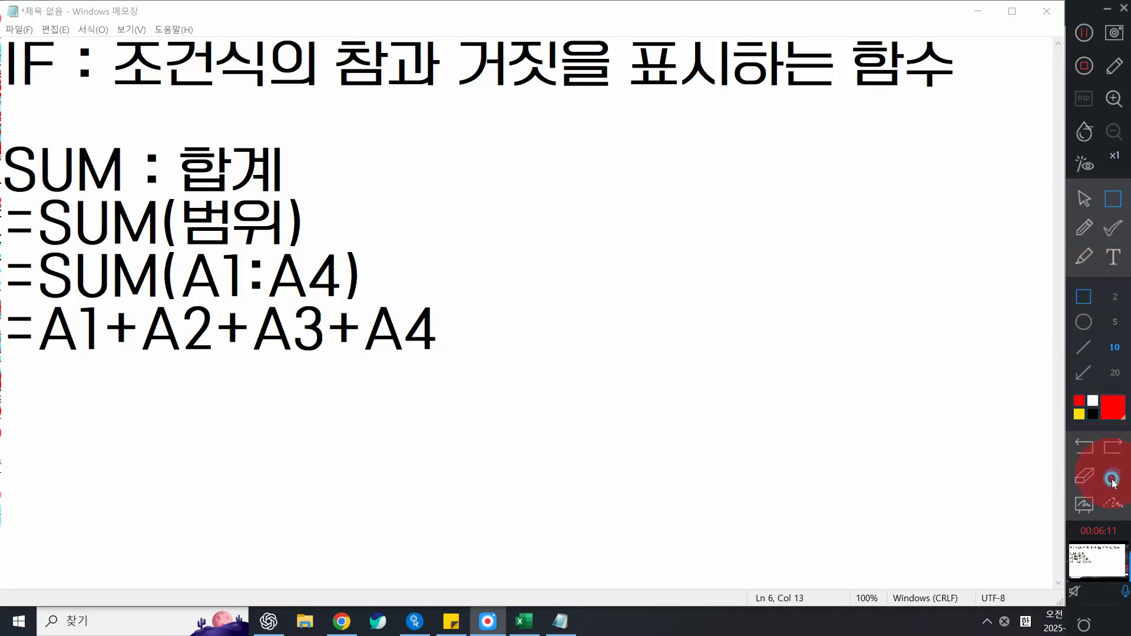
left_click(1082, 199)
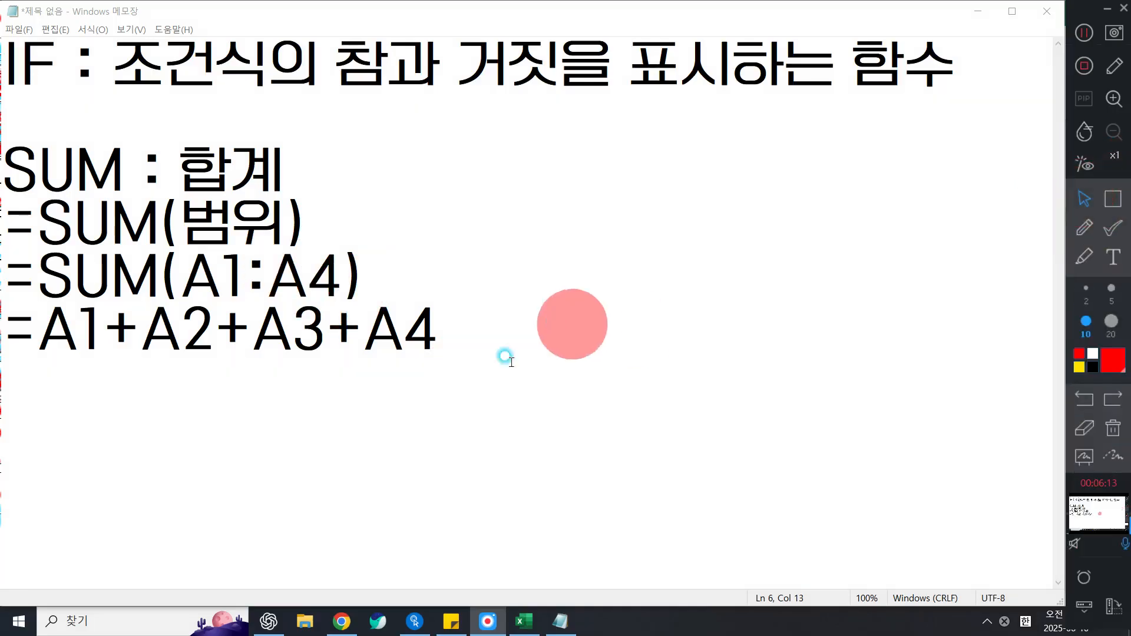
- Leave a blank line below "=A1+A2+A3+A4" and start a new note line with "인수 : "
left_click(518, 333)
key("Return")
type("DLSTN")
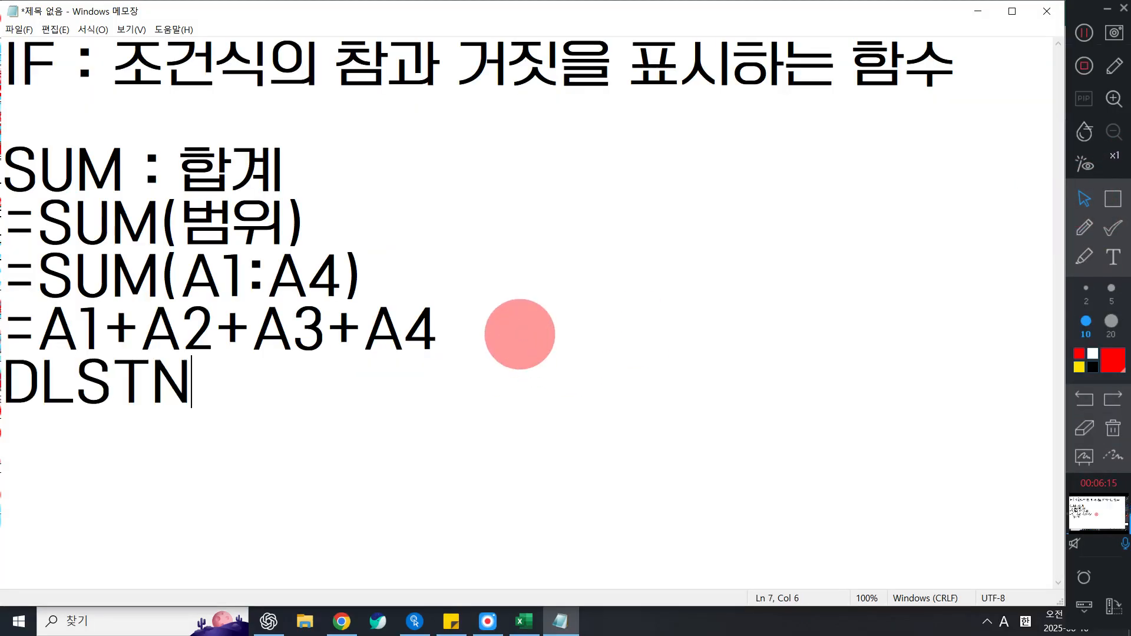
key("BackSpace")
key("BackSpace")
key("BackSpace")
key("BackSpace")
key("Hangul")
key("BackSpace")
key("Return")
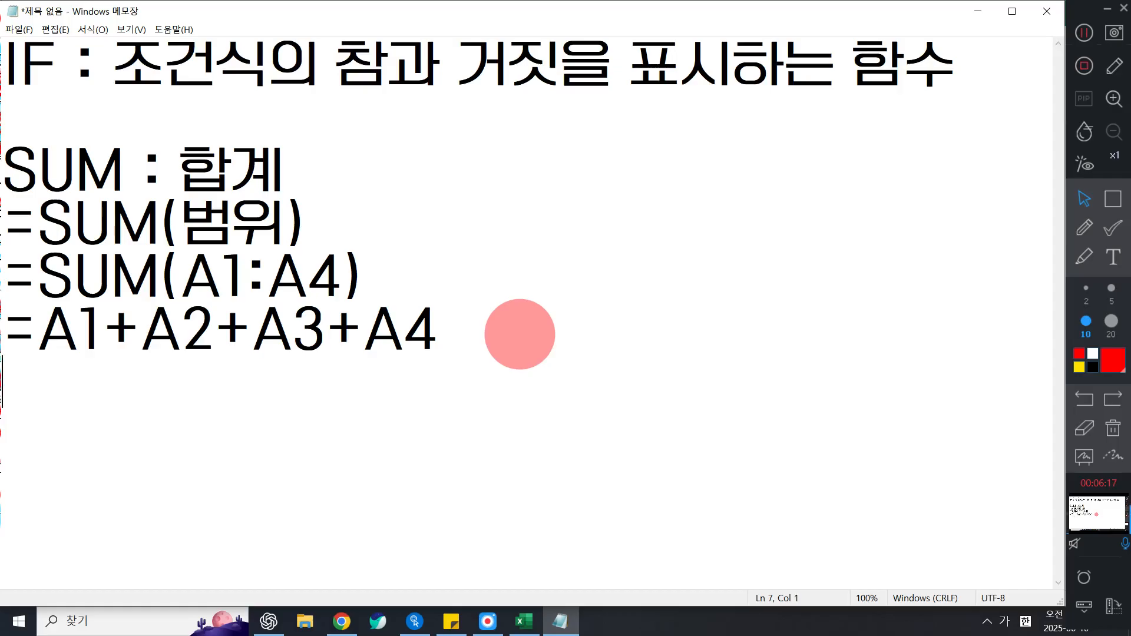
type("인수 : ")
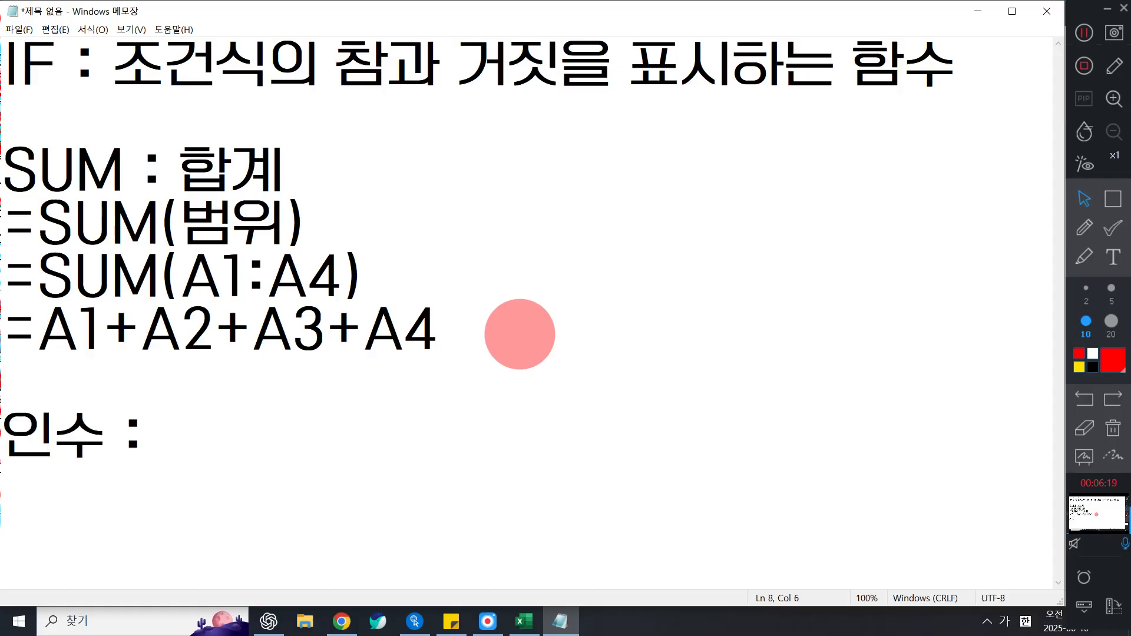
- Complete the "인수 :" line with the argument examples "범위,조건, 텍스트, 날짜~"
type("범위,조건, ")
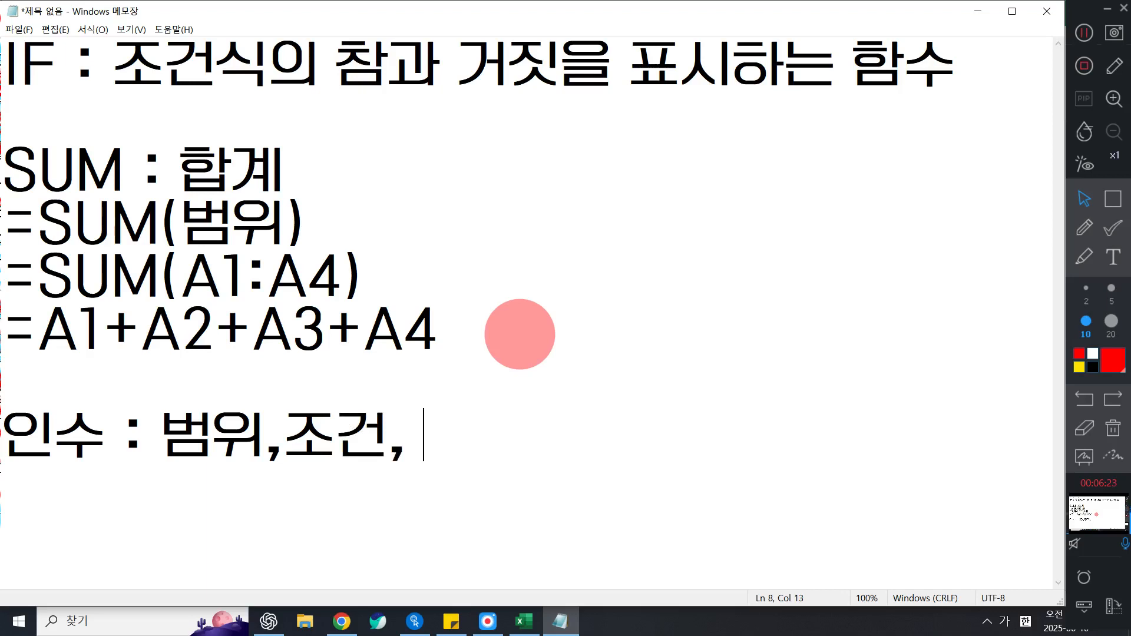
type("ㅌ엑")
key("BackSpace")
key("BackSpace")
type("테")
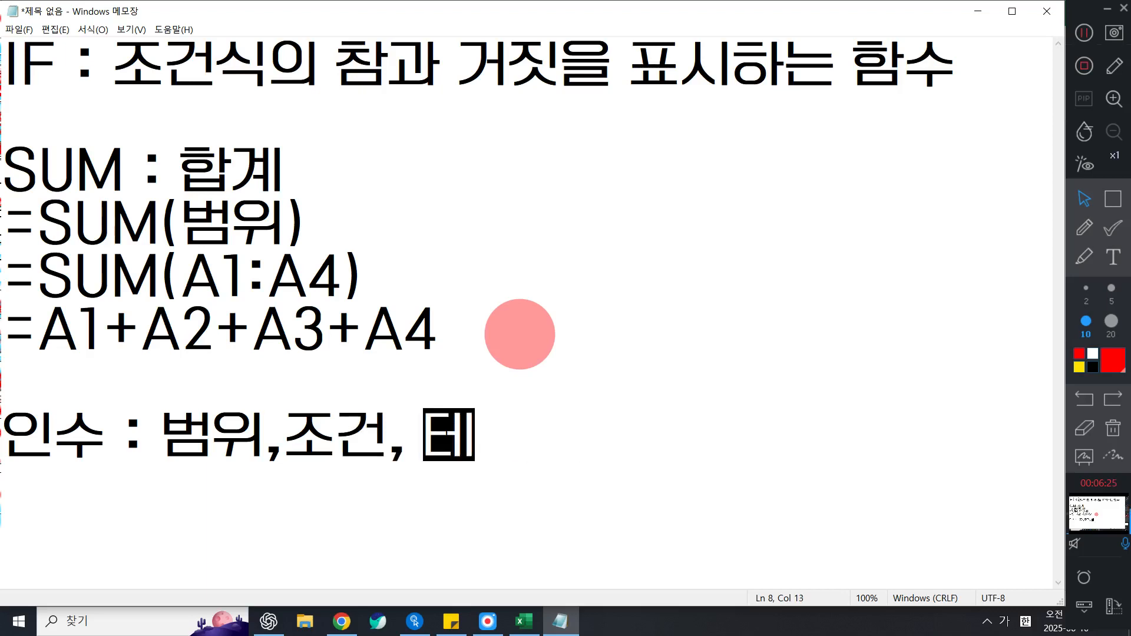
type("ㄱ스트, ㅂ")
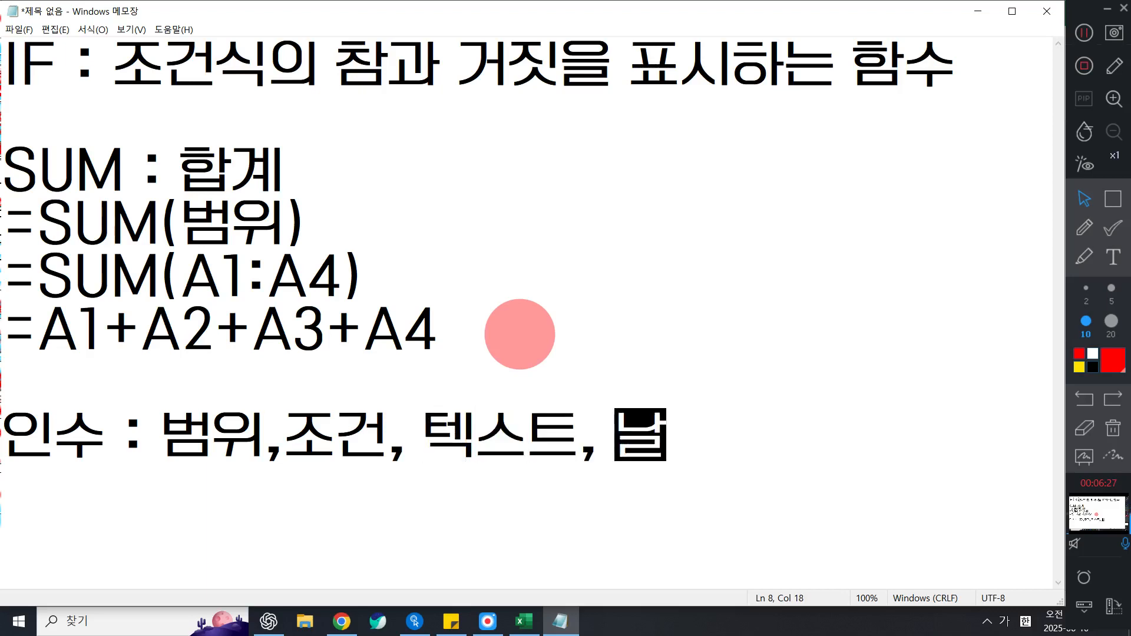
type("짜~")
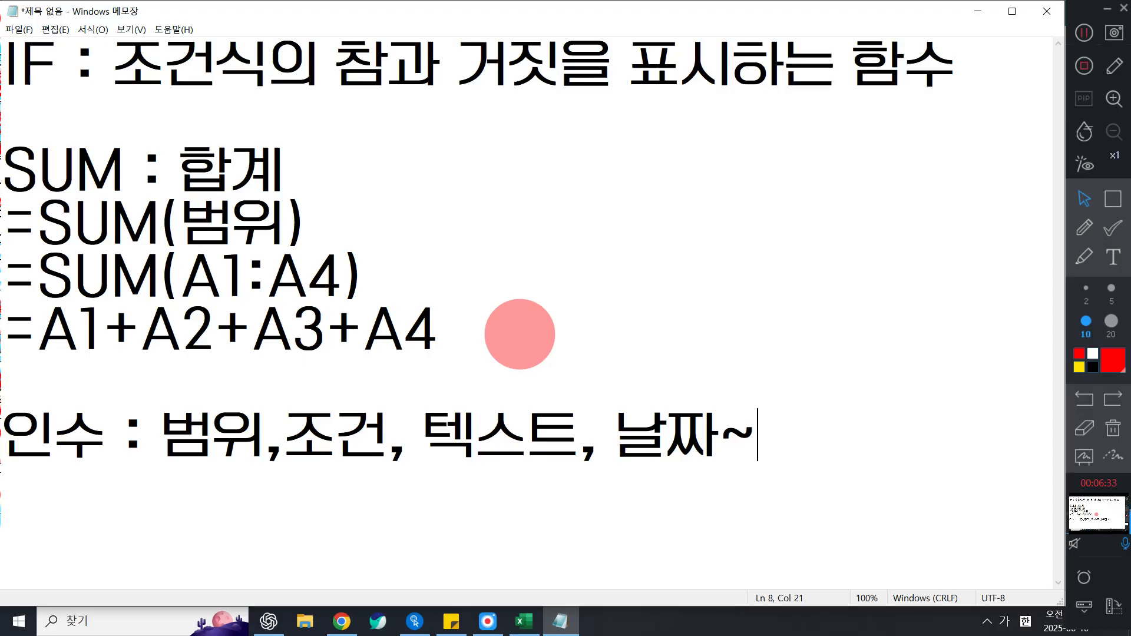
- Add ",B4" as a second argument after A4 inside the parentheses of "=SUM(A1:A4)"
left_click(1084, 227)
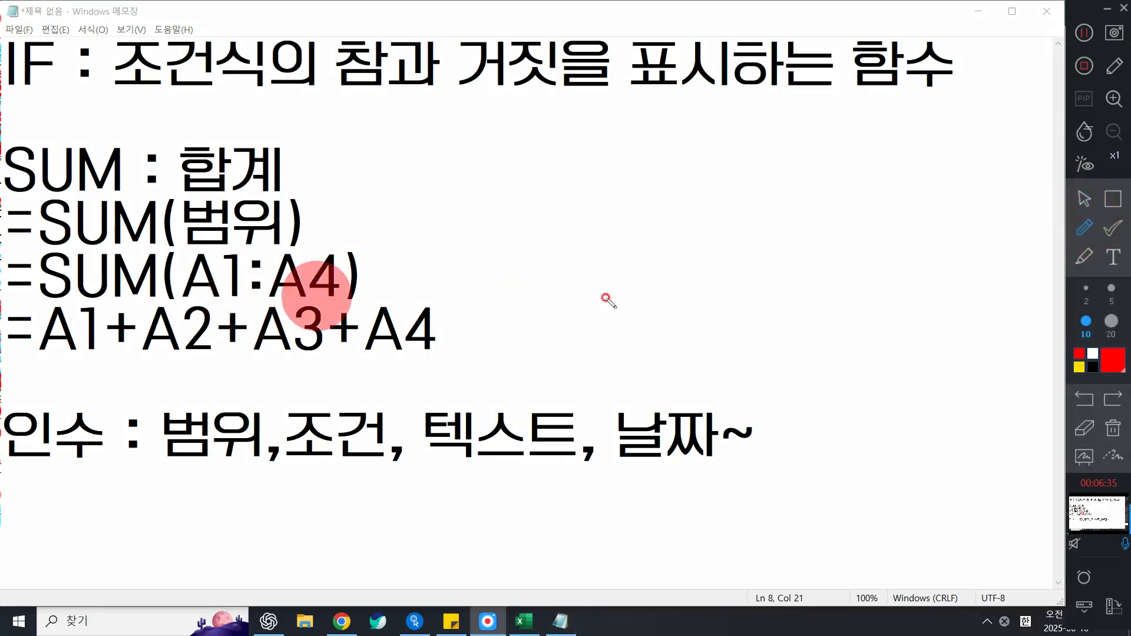
left_click(1085, 199)
left_click(343, 280)
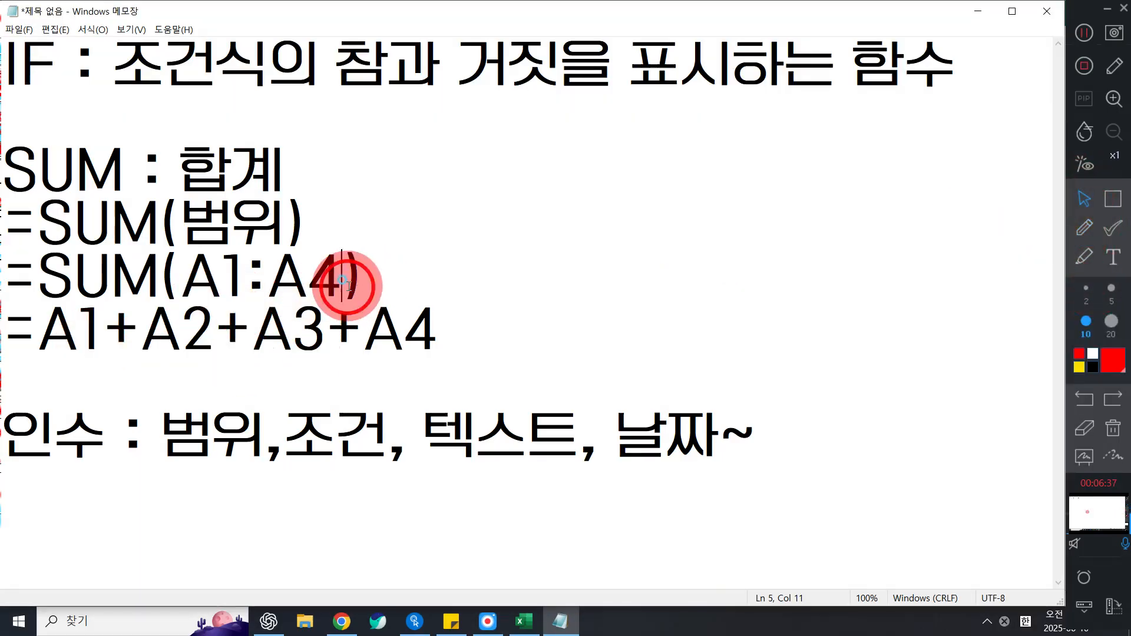
type(",")
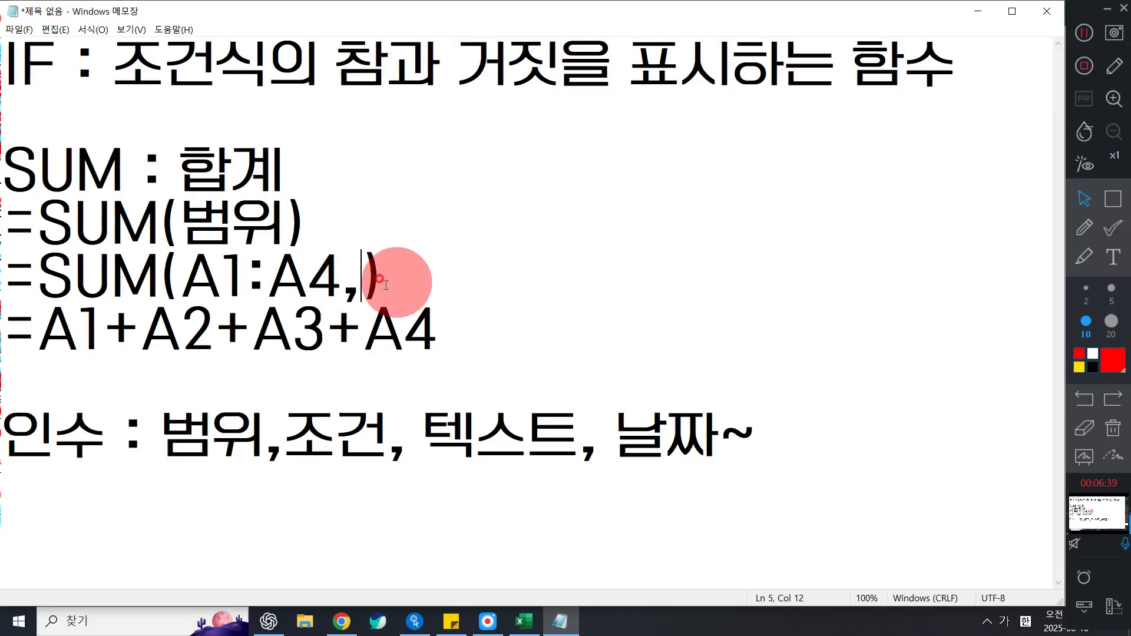
key("shift+Left")
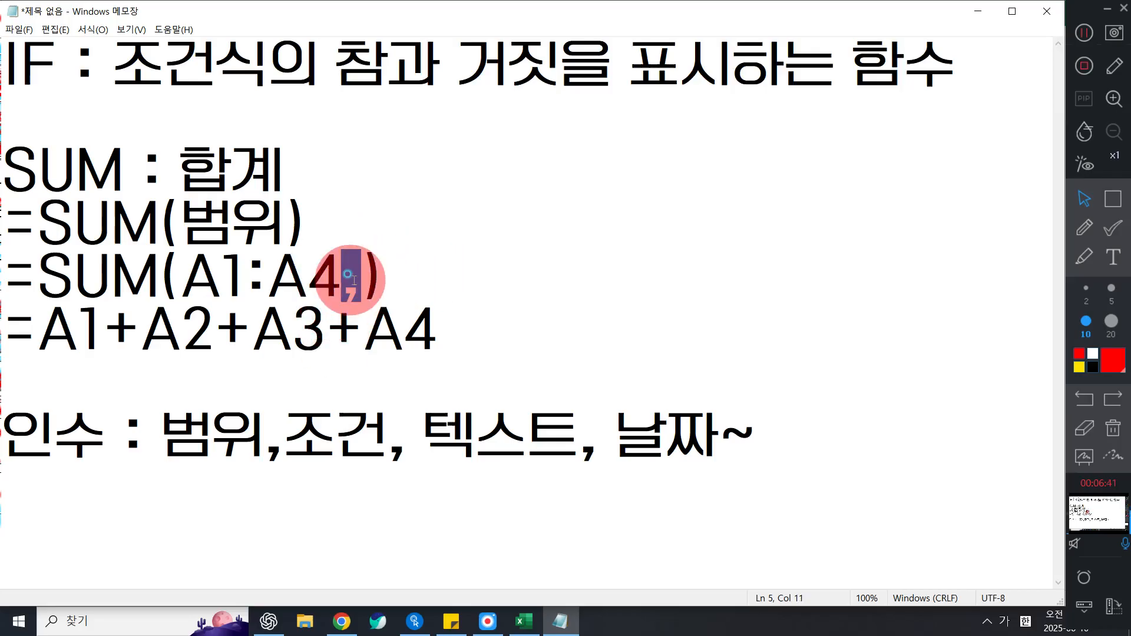
key("Right")
type("ㅠ4")
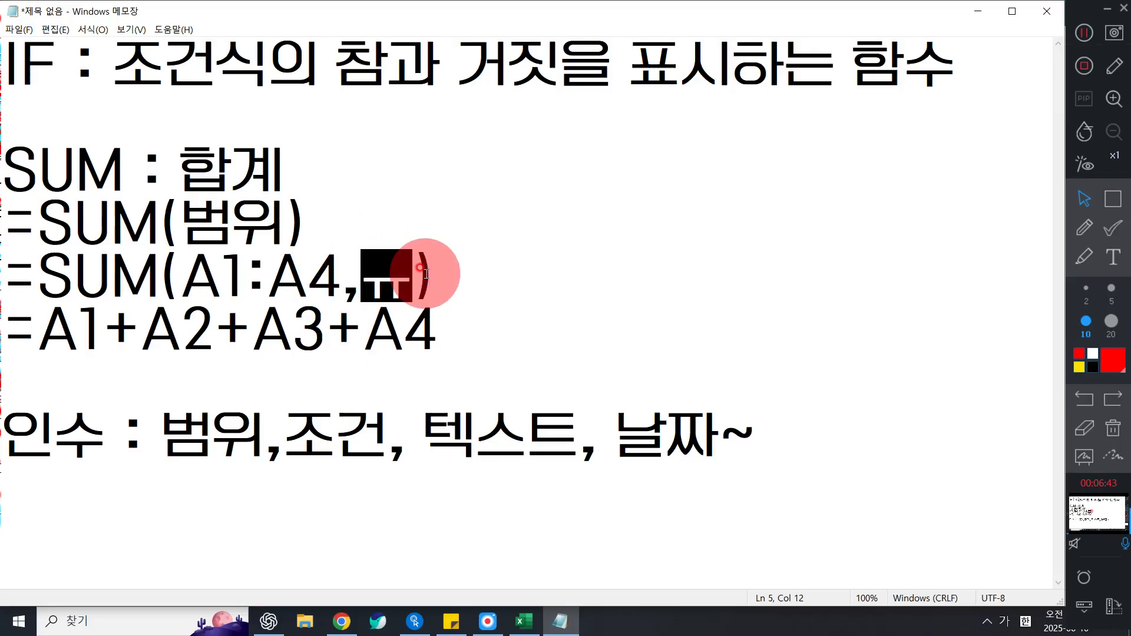
key("BackSpace")
key("BackSpace")
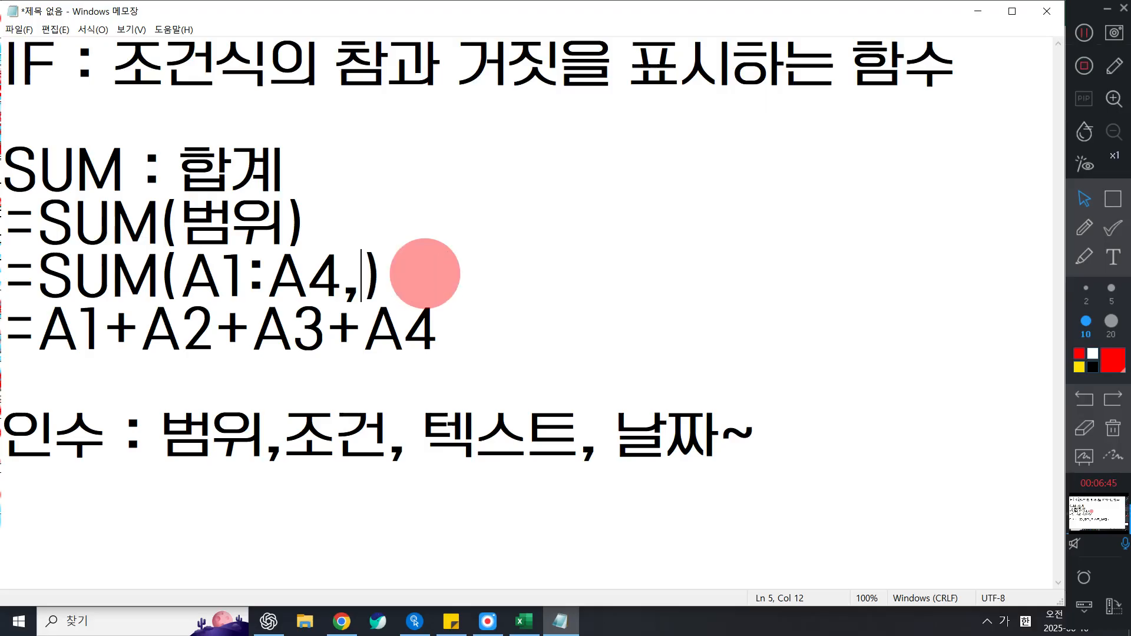
key("Hangul")
type("B4")
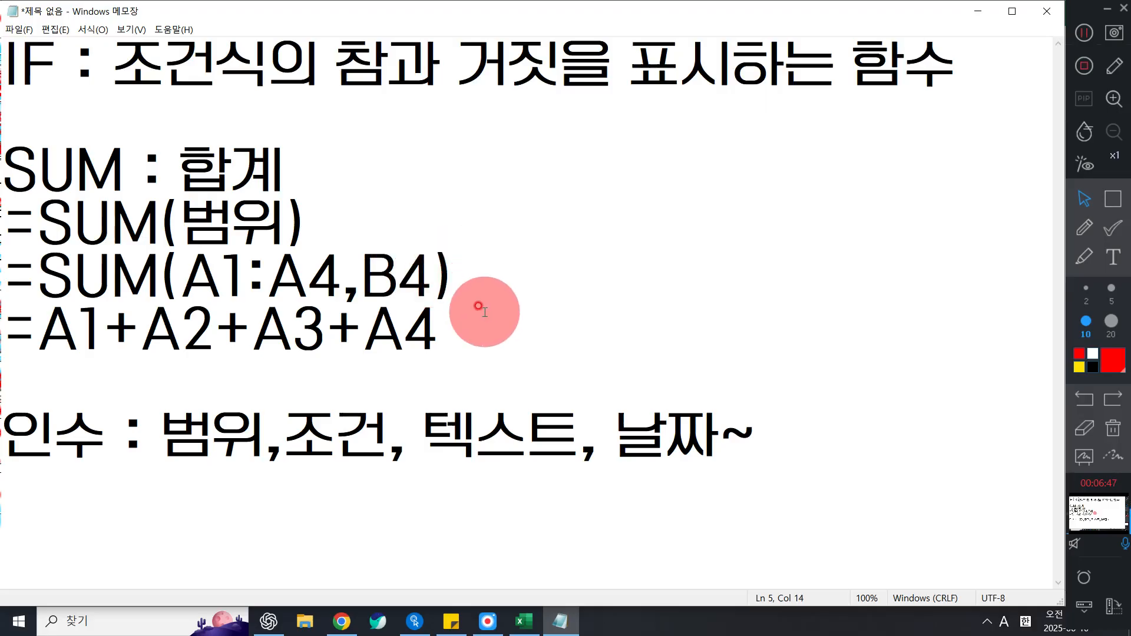
- Append "+B4" to the end of "=A1+A2+A3+A4" so it matches the SUM formula's arguments
left_click(444, 321)
left_click_drag(199, 275, 483, 262)
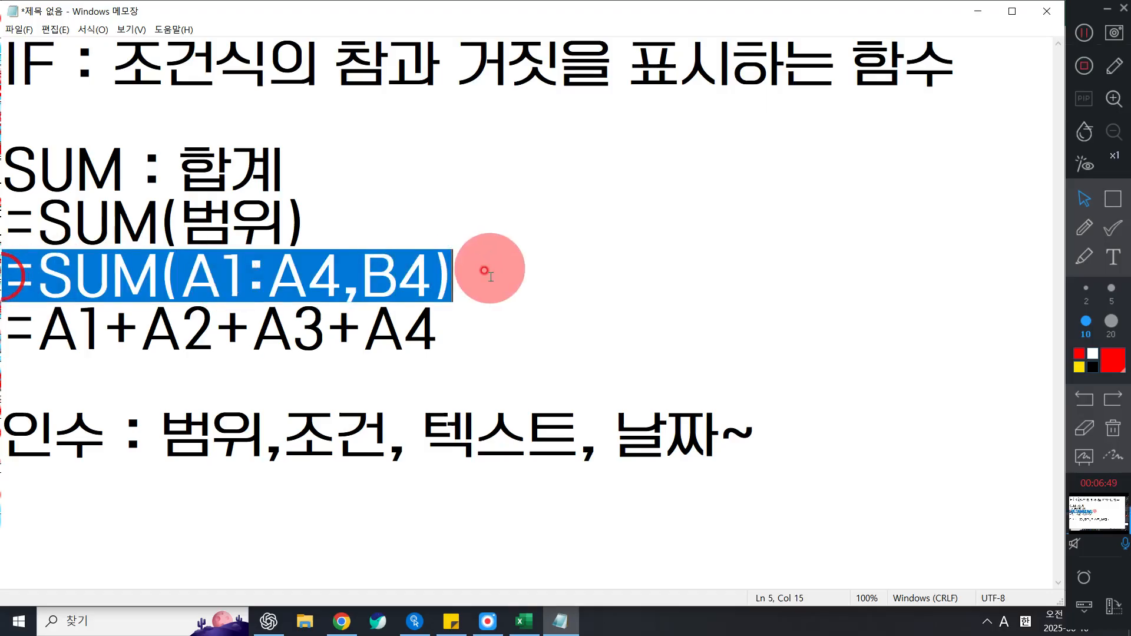
left_click(430, 330)
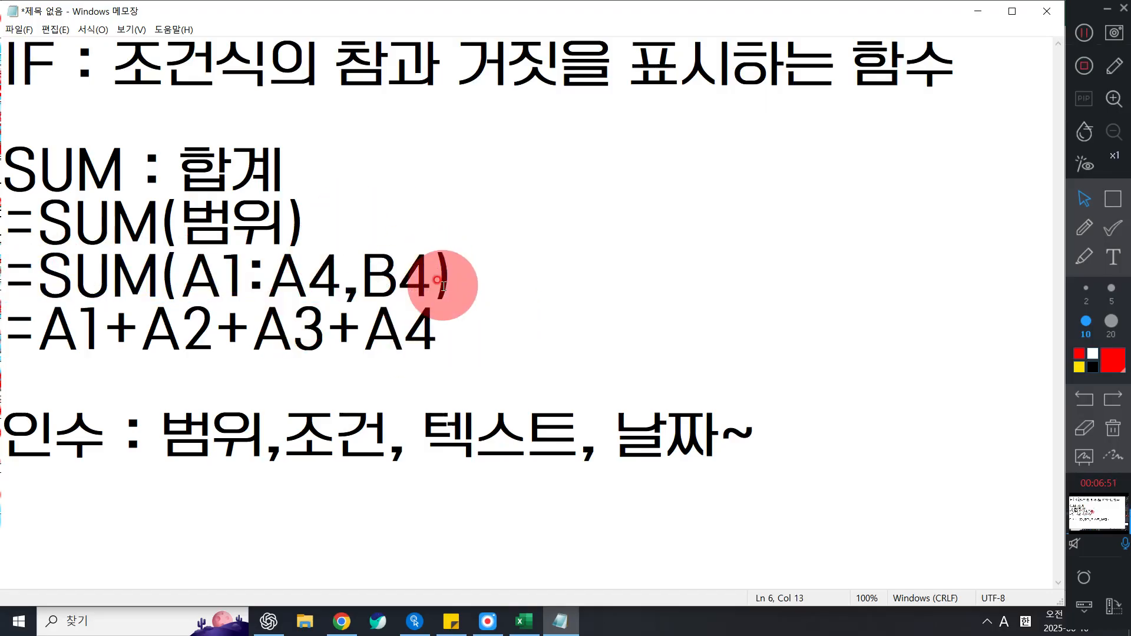
double_click(351, 282)
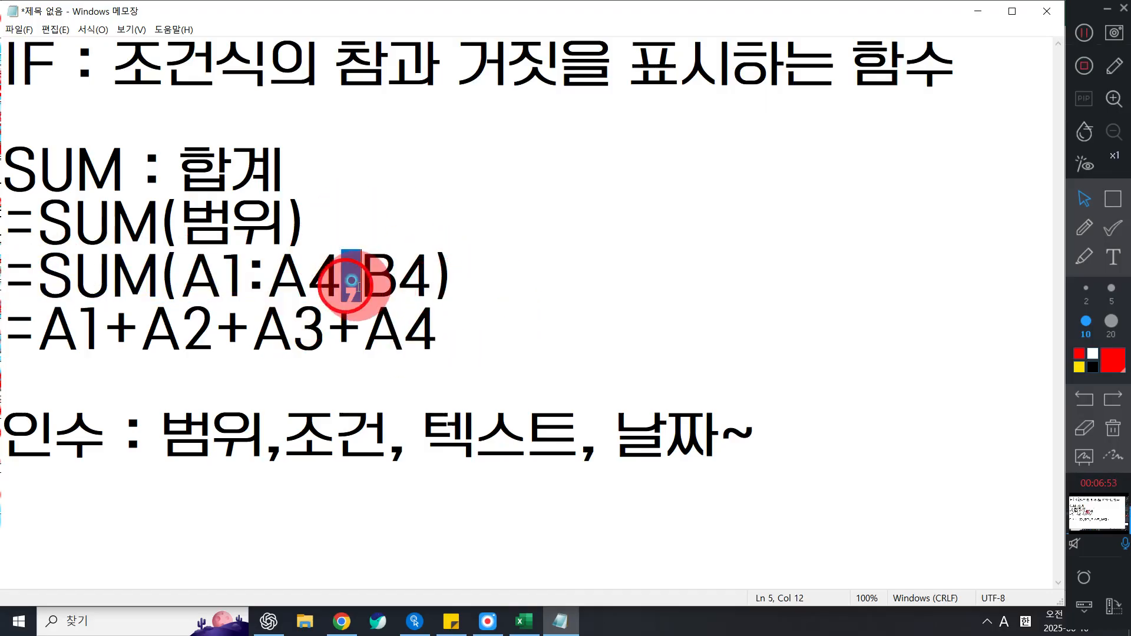
double_click(398, 277)
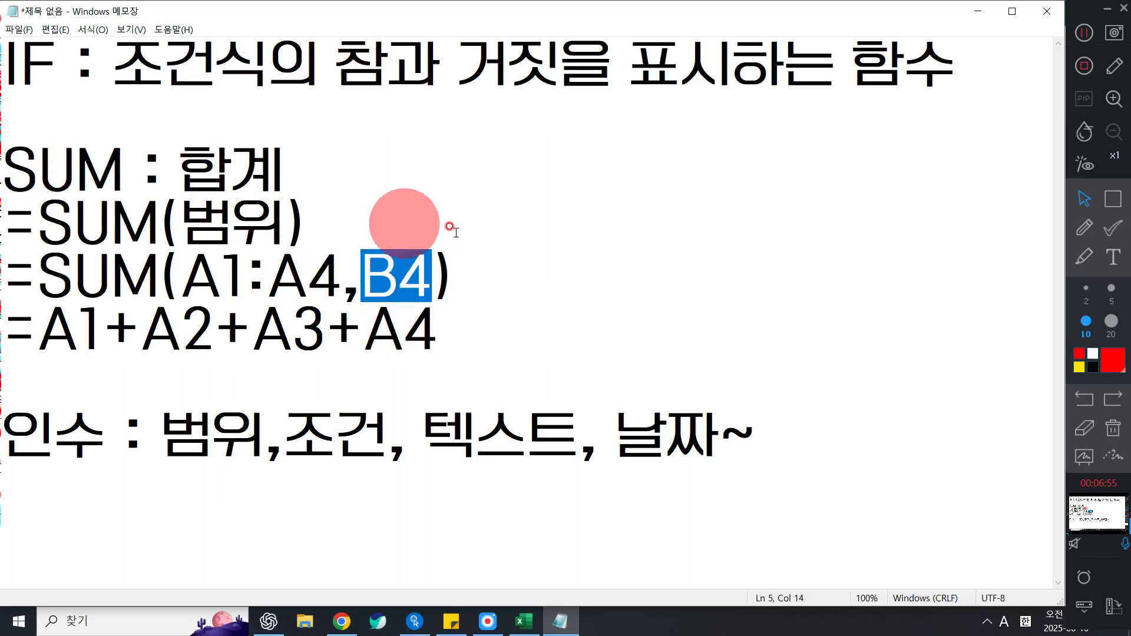
left_click(488, 311)
type("+B4")
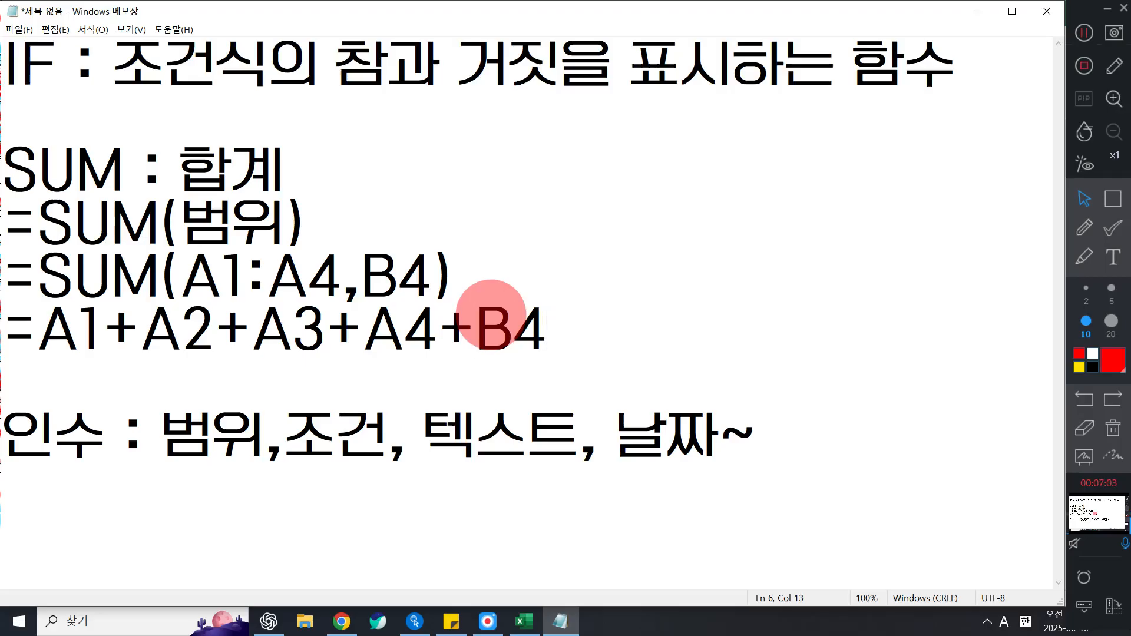
- Examine the arguments, colon and comma in "=SUM(A1:A4,B4)" against the equivalent addition formula by highlighting each part
left_click_drag(185, 271, 423, 256)
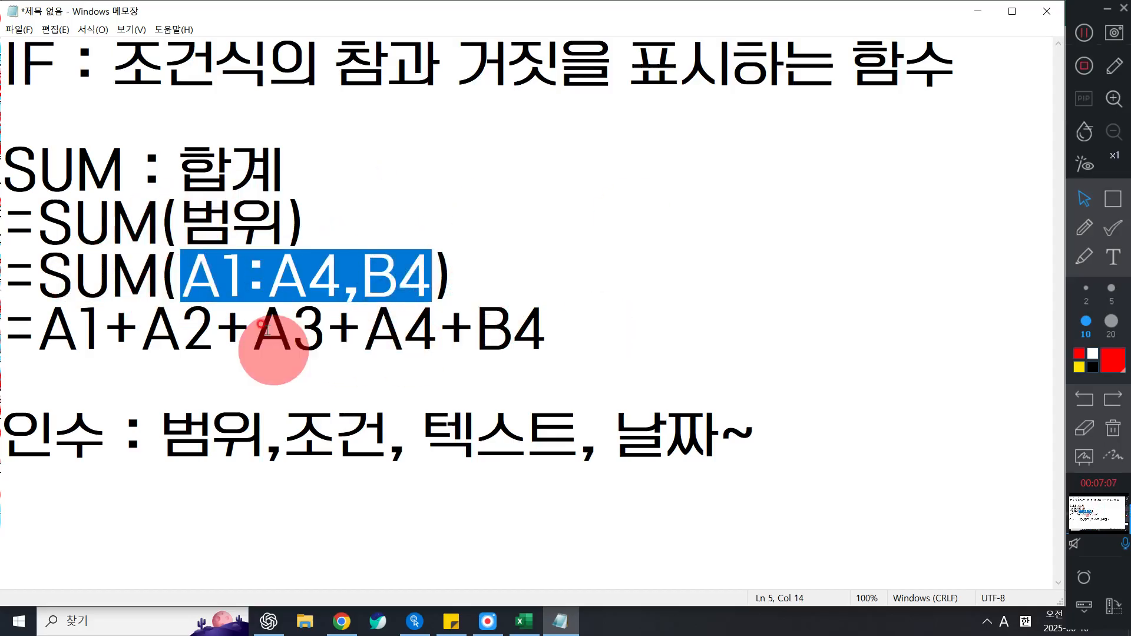
left_click(242, 263)
double_click(196, 275)
left_click(232, 273)
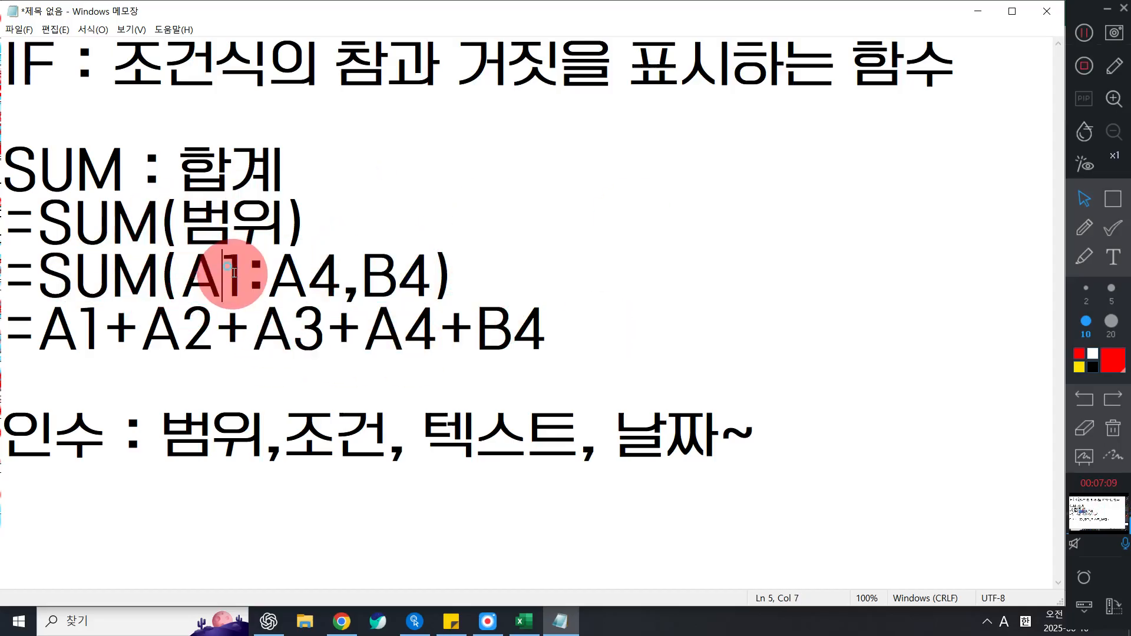
left_click_drag(243, 274, 271, 277)
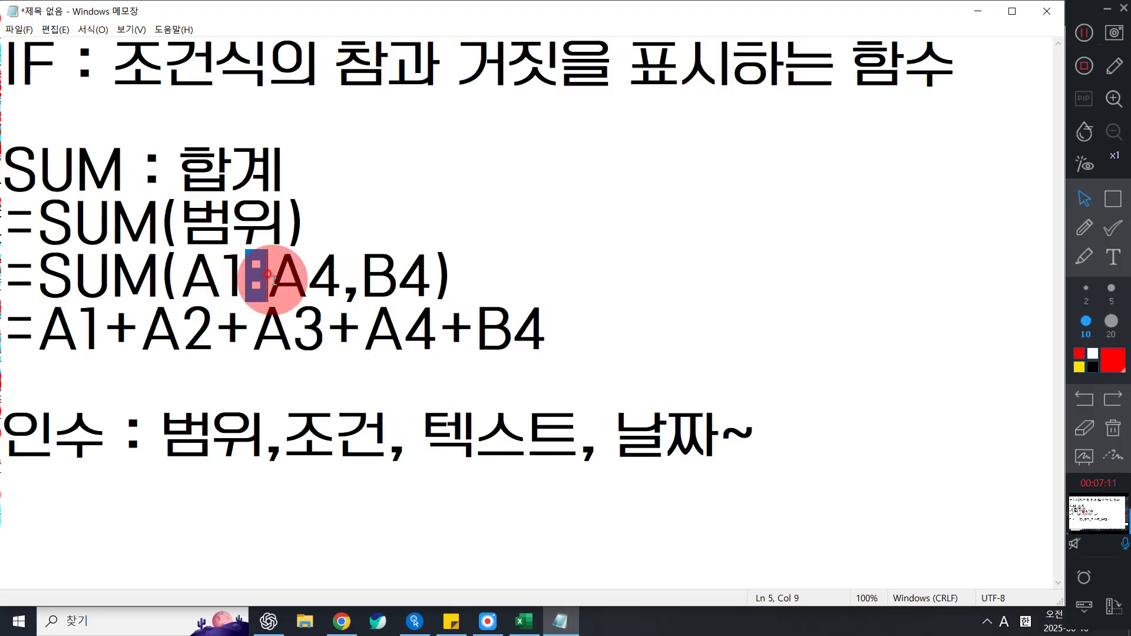
left_click_drag(181, 275, 356, 290)
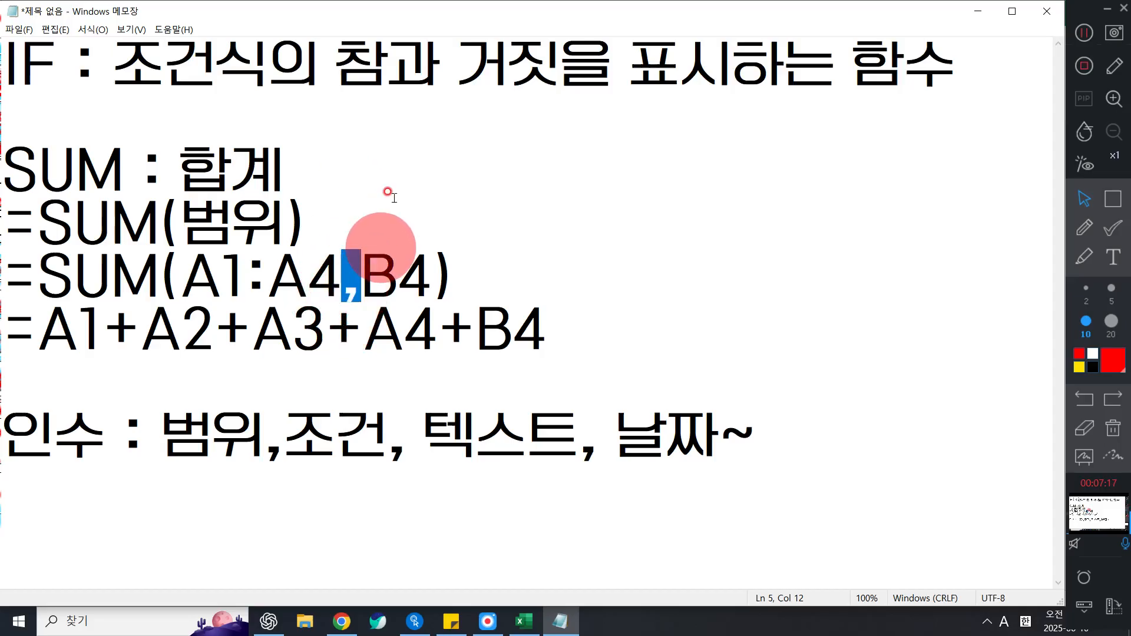
left_click_drag(362, 274, 431, 276)
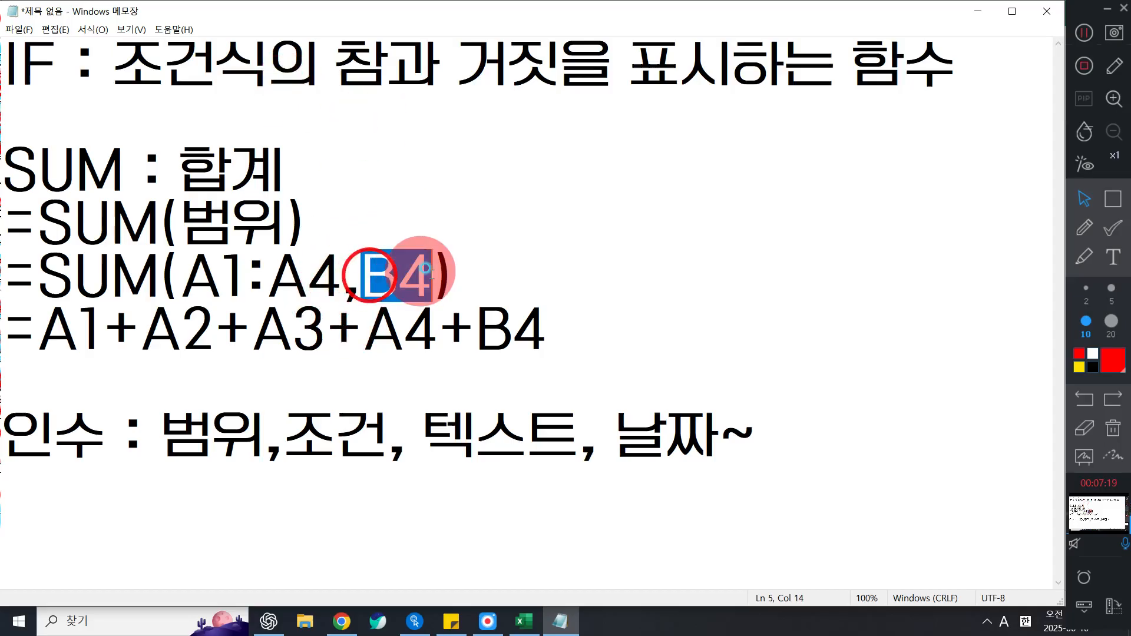
left_click_drag(20, 328, 631, 349)
left_click(637, 350)
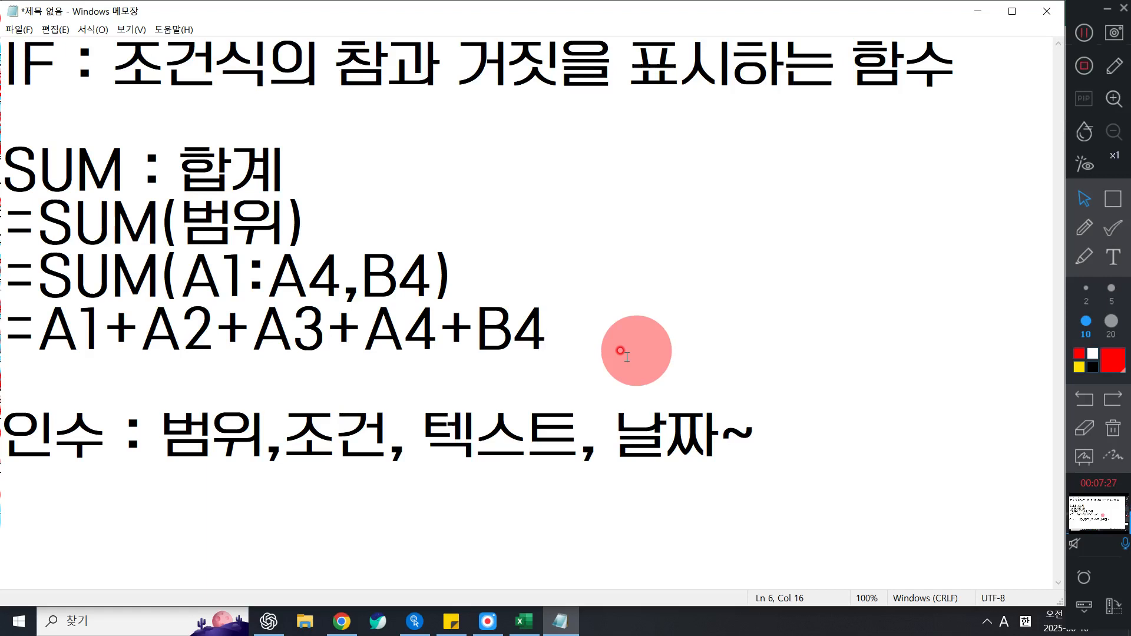
- Insert a new line below the IF description and begin the syntax with "=IF(조건식,"
left_click(949, 74)
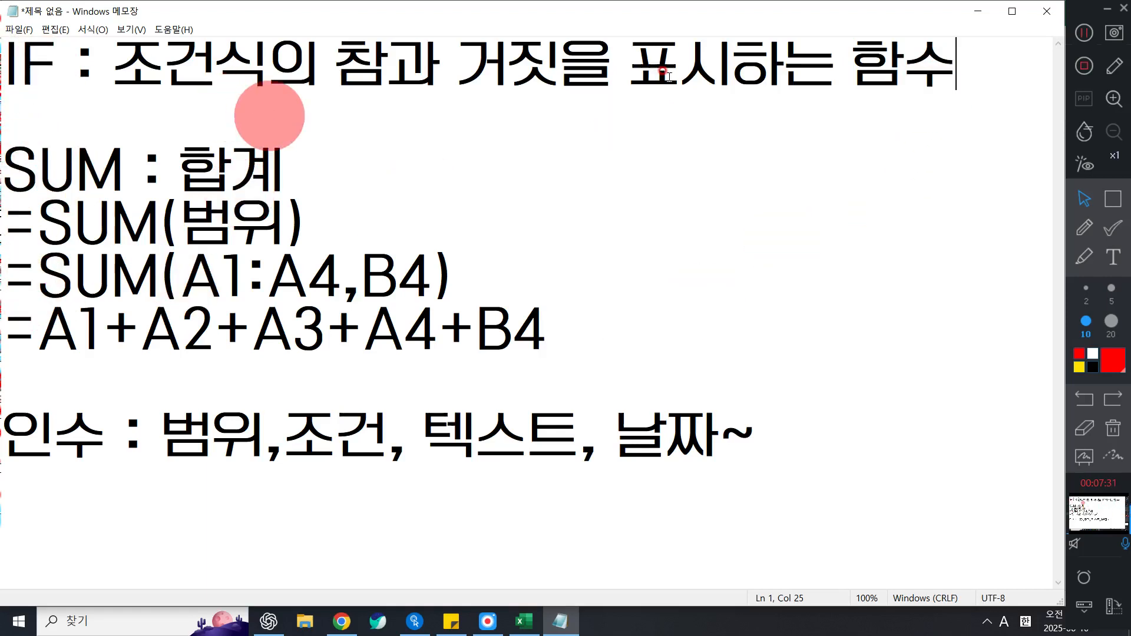
key("Return")
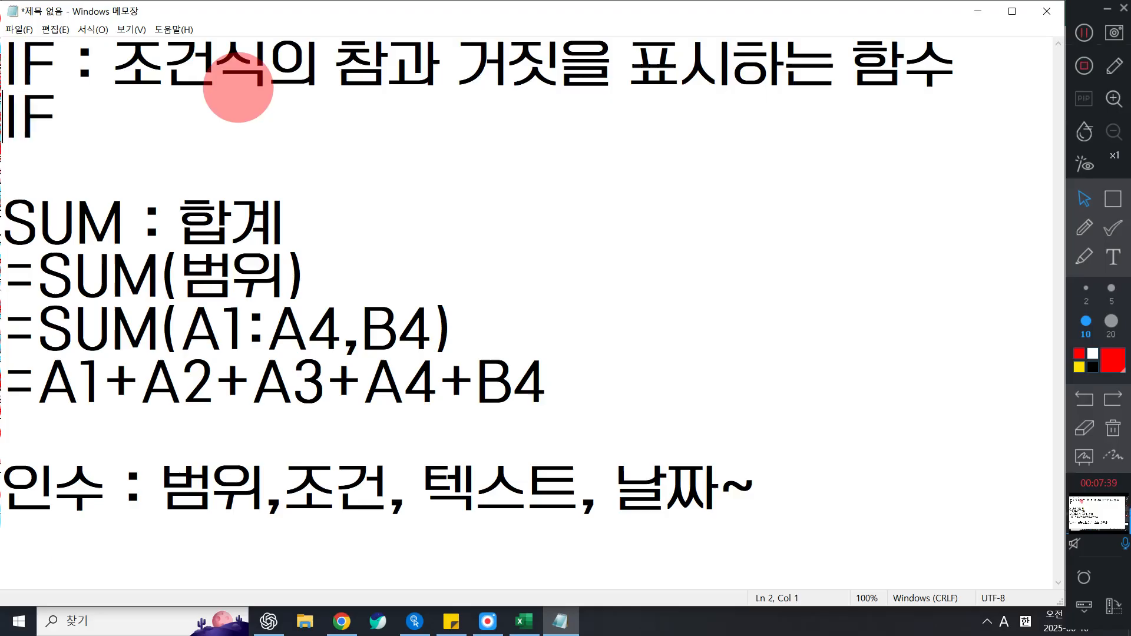
type("=IF(")
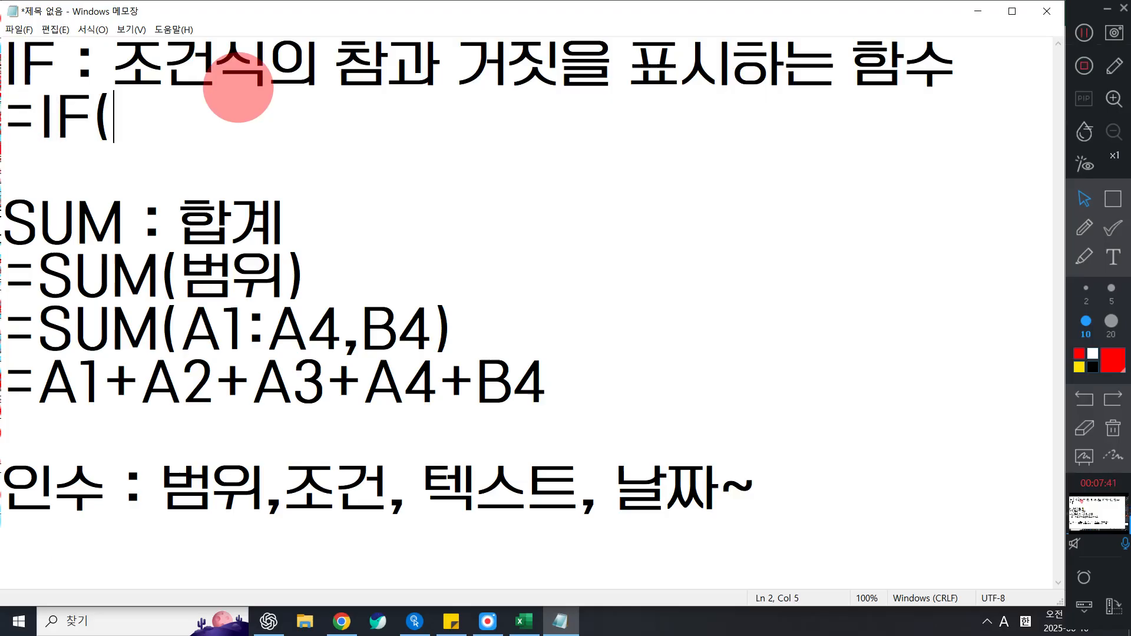
type("WH")
key("BackSpace")
key("BackSpace")
key("Hangul")
type("조건식,")
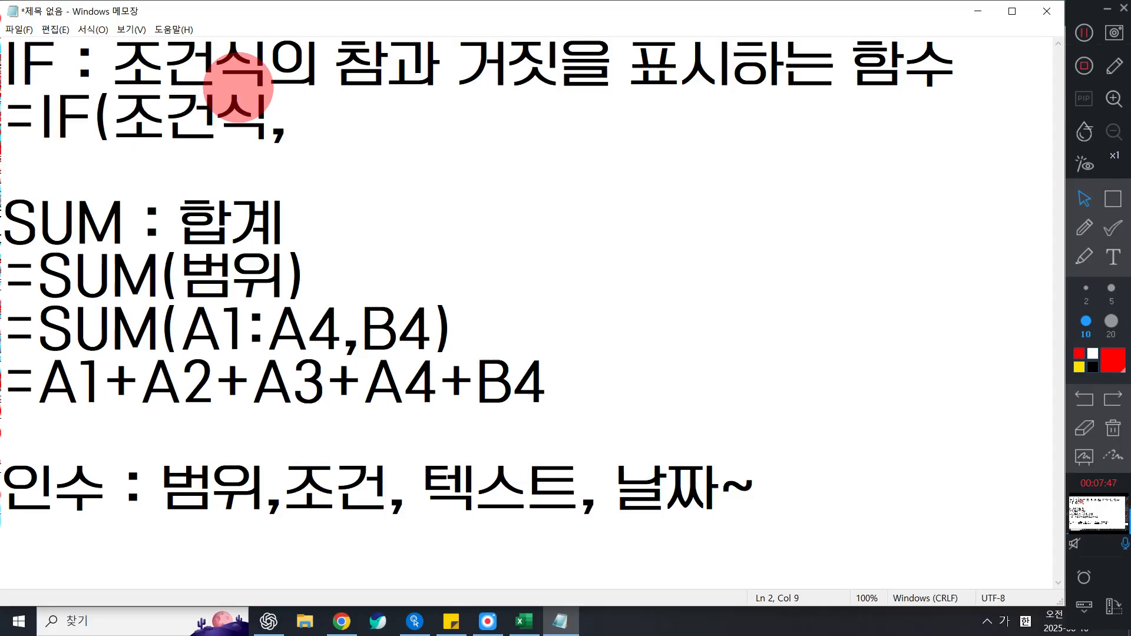
- Complete the IF syntax with "참반환값,거짓반환값)" and add a new line below it
type("참반")
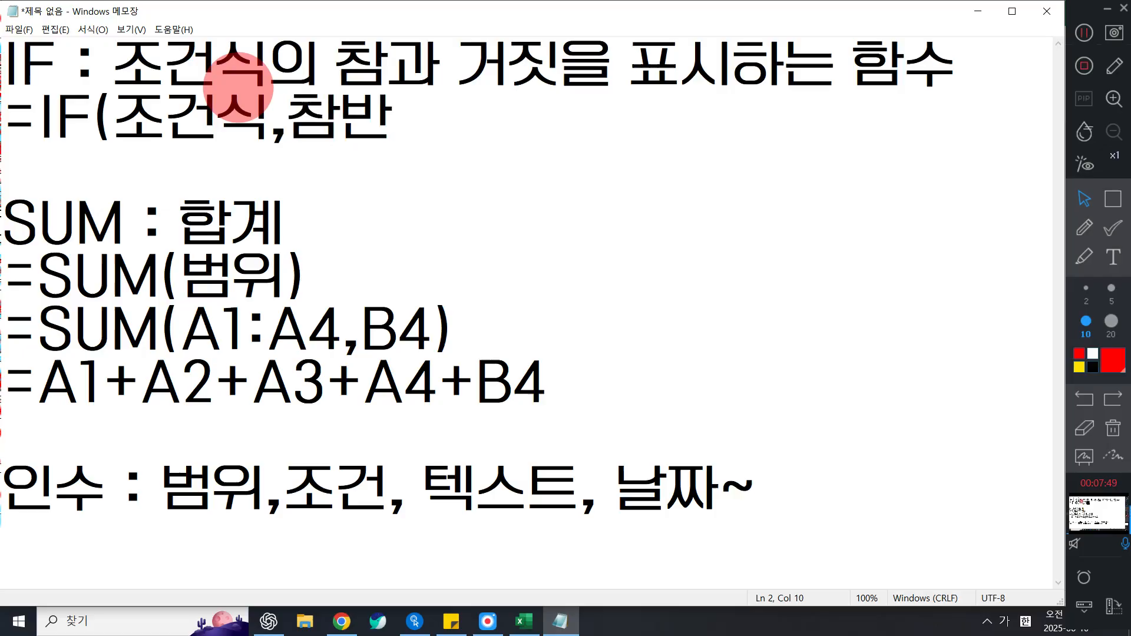
type("환값,")
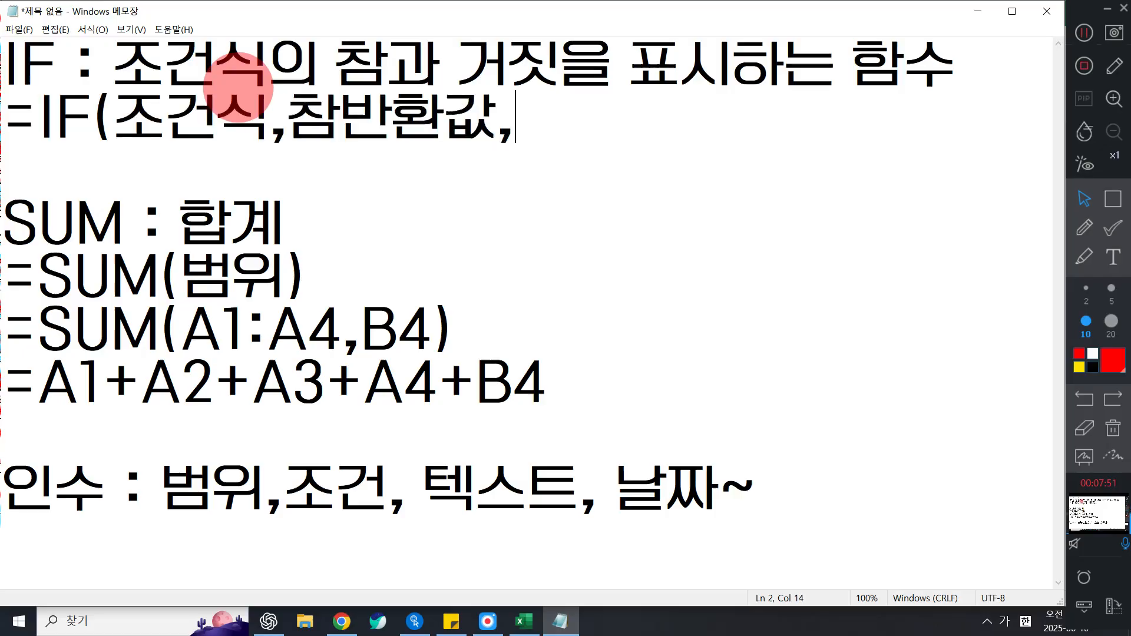
type("거짓")
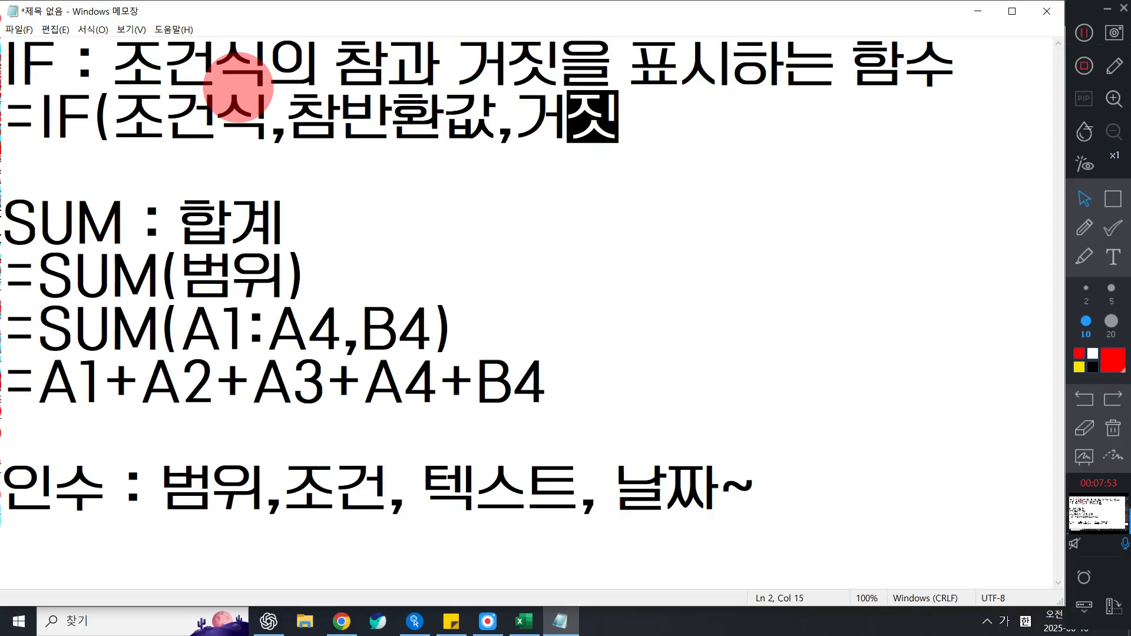
type("반환")
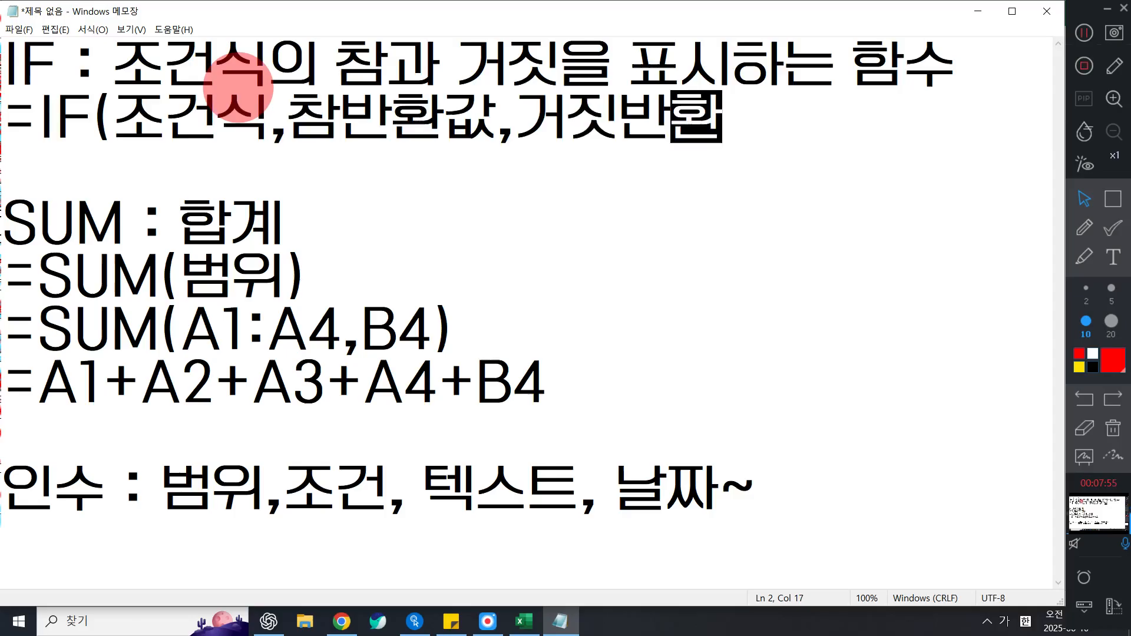
type("값")
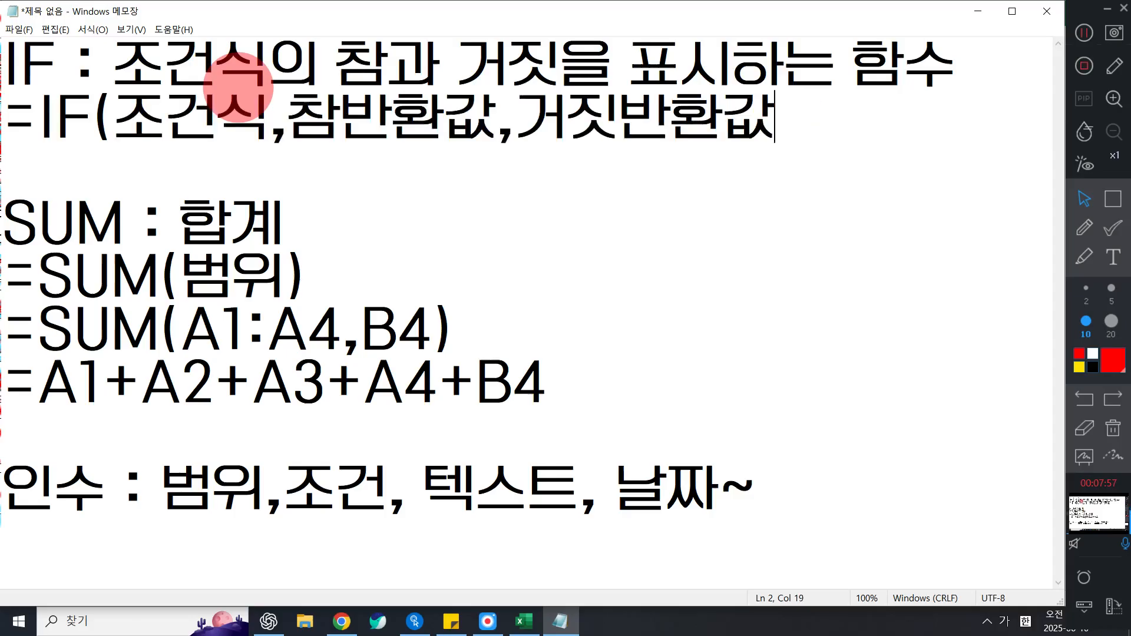
type("_))")
key("Return")
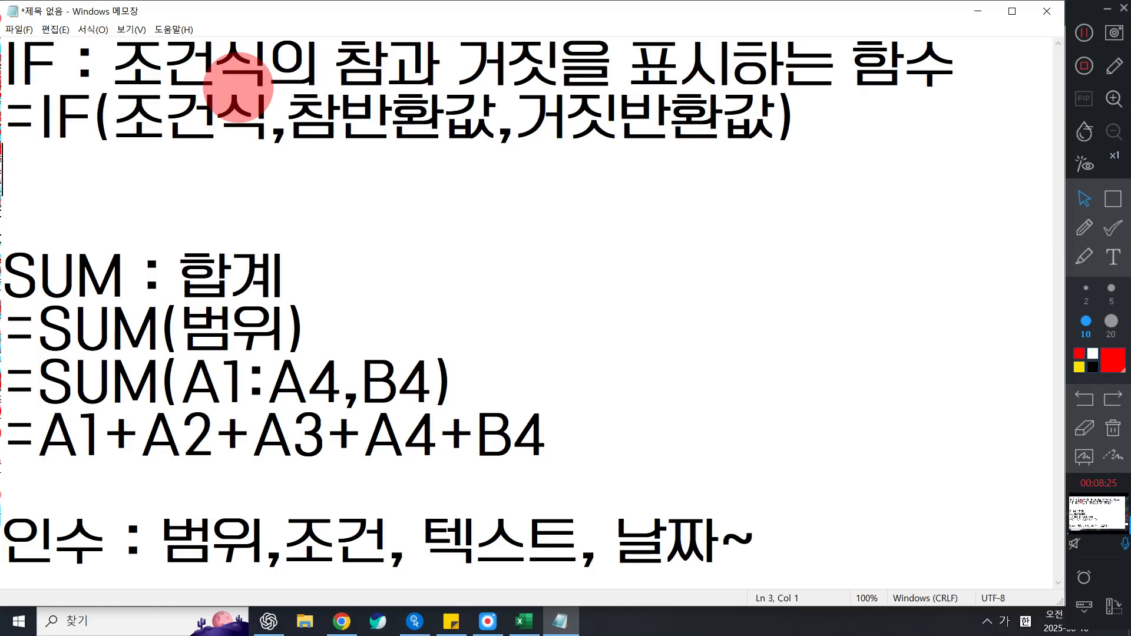
key("Hangul")
type("X")
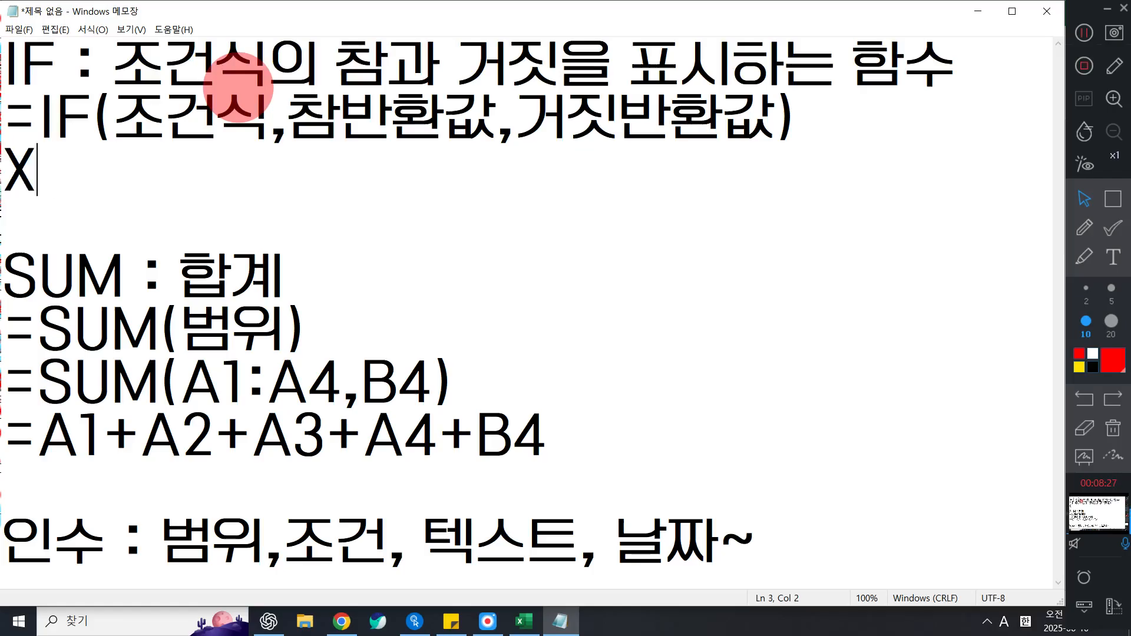
type("=3")
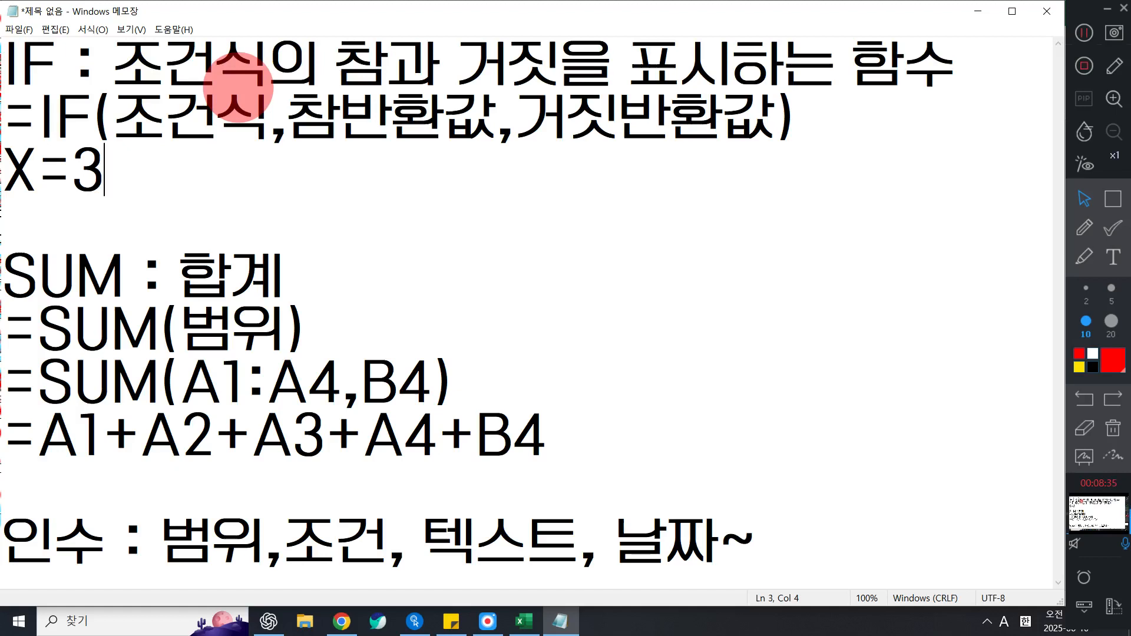
key("BackSpace")
key("BackSpace")
key("BackSpace")
- Begin an example formula with "=IF(X=3," on the line below the IF syntax
type("=IF*")
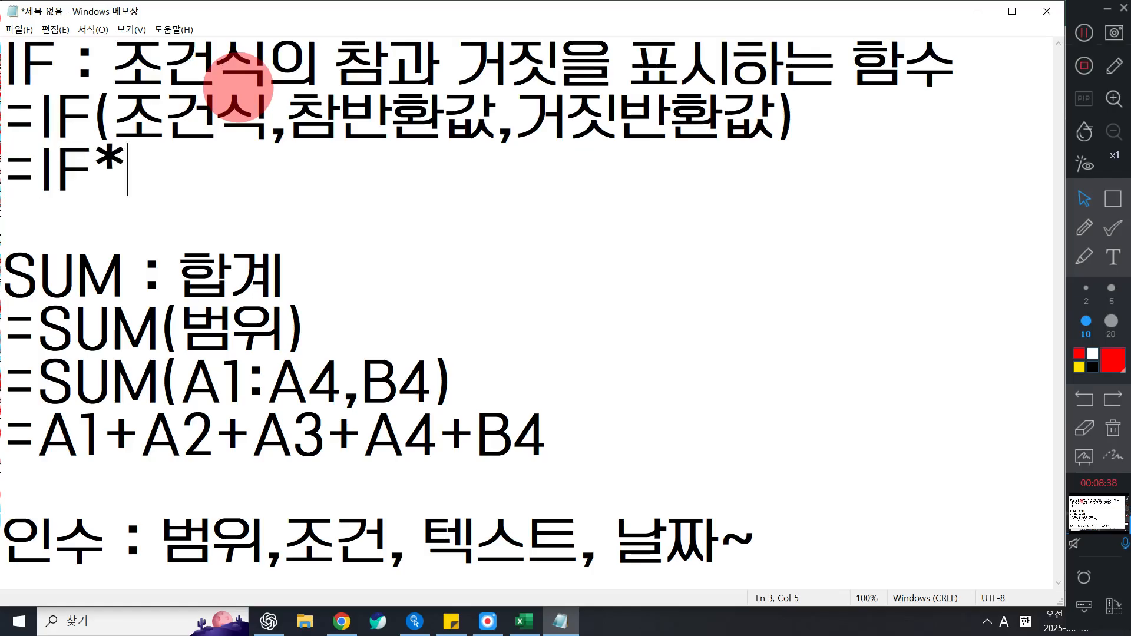
key("BackSpace")
type("(")
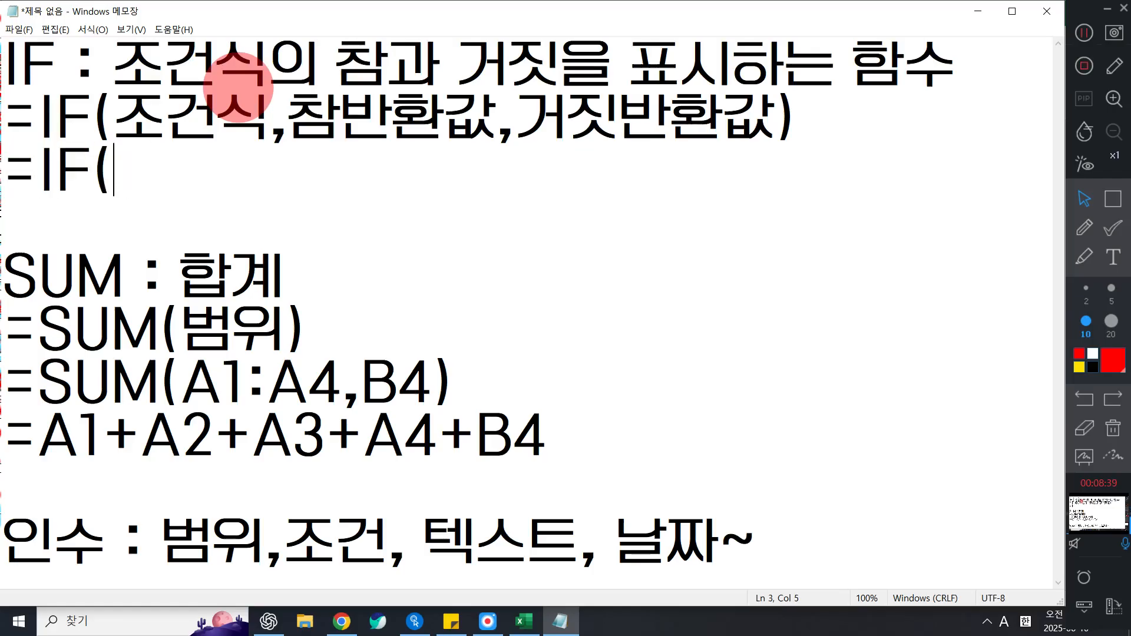
type("X")
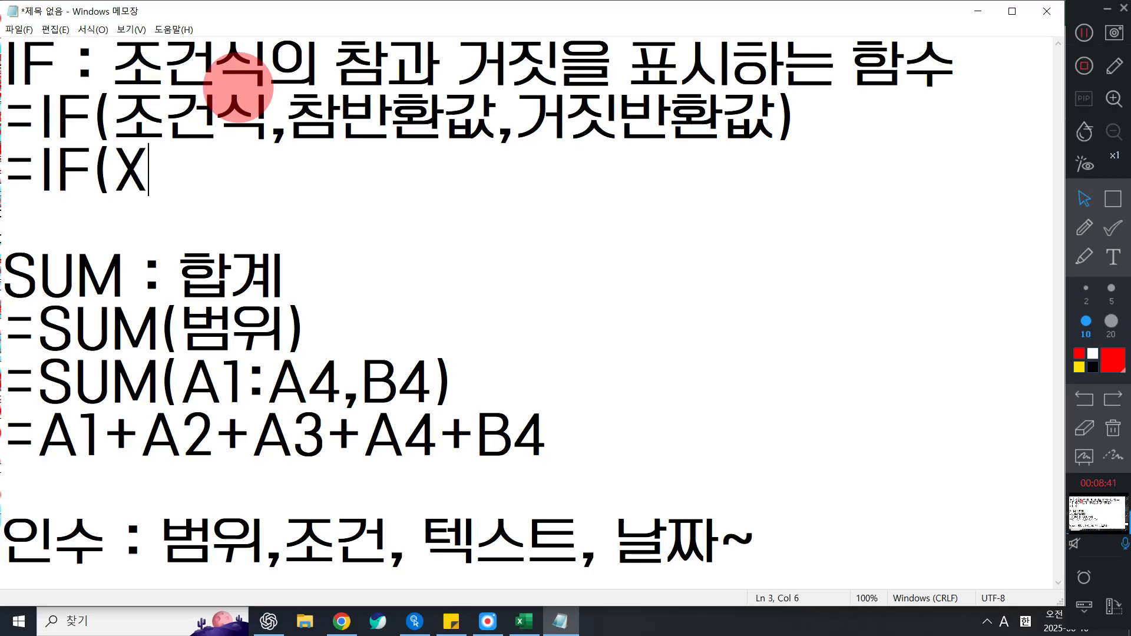
type("=3,")
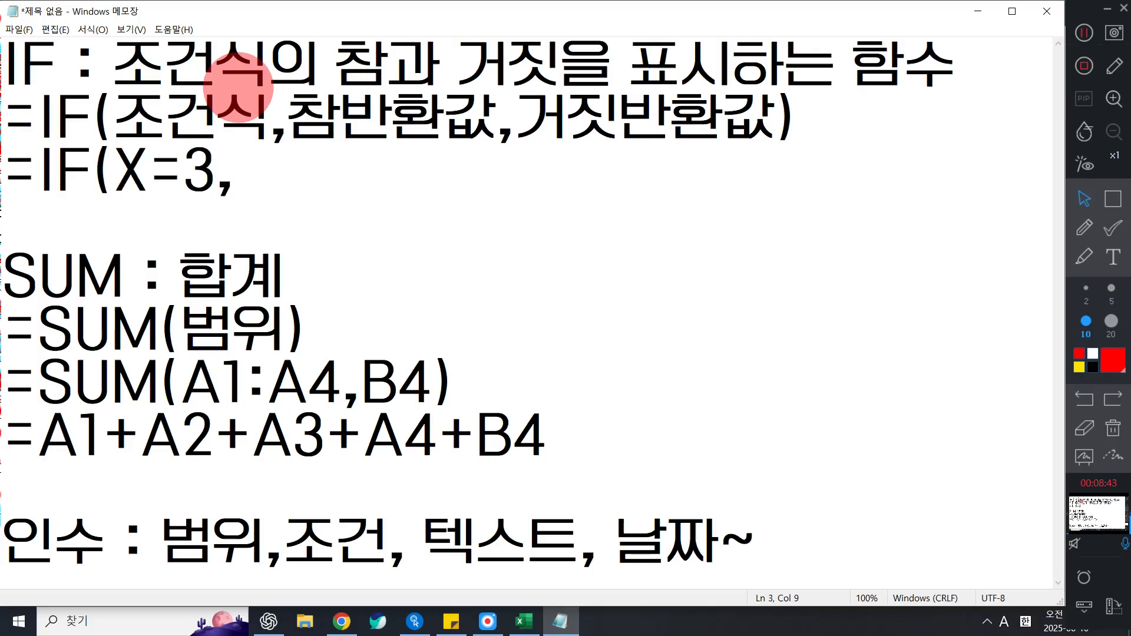
- Complete the example IF formula with "감자,고구마)" as its true and false return values
type("RKA")
key("BackSpace")
key("BackSpace")
key("BackSpace")
key("Hangul")
type("감")
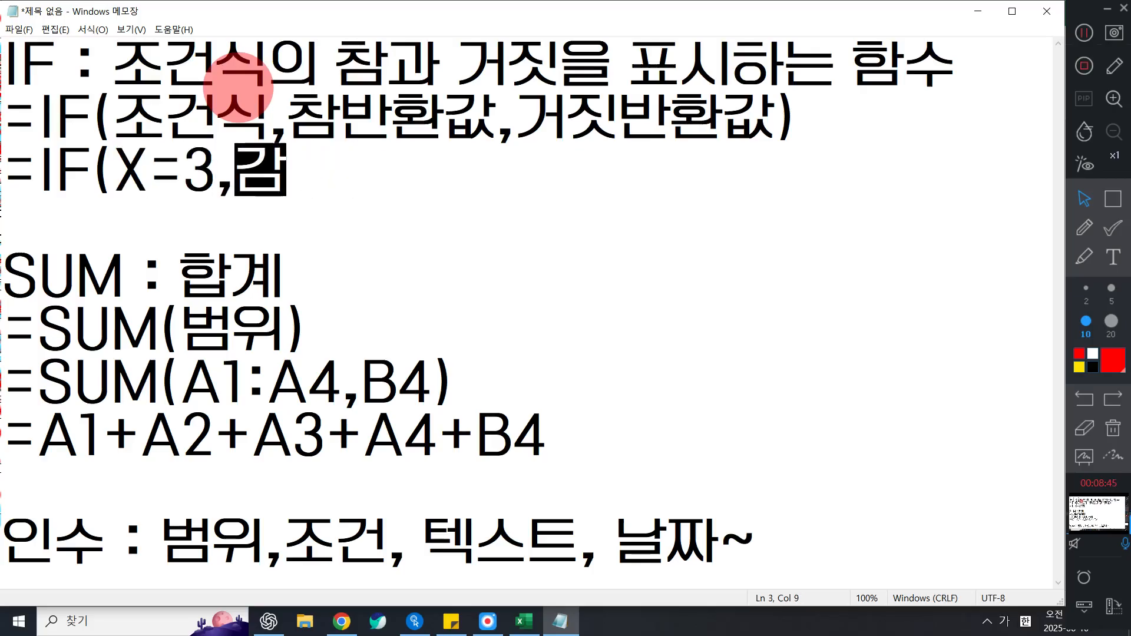
type("자 ,")
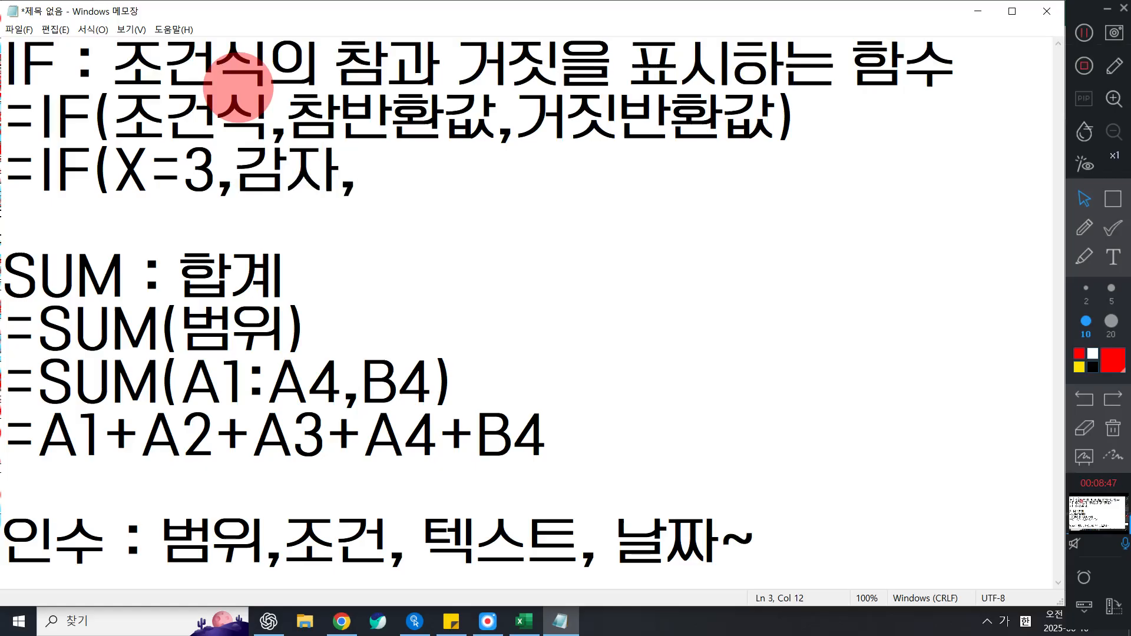
type("고구마)")
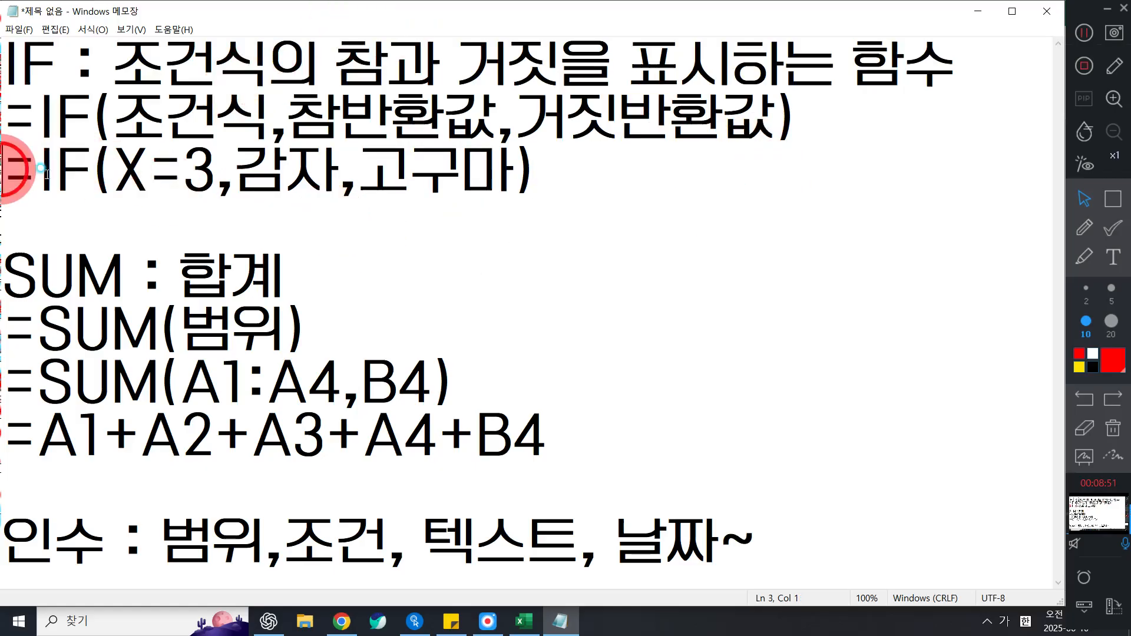
- Append "=감자" to the example IF formula, illustrating it with a handwritten red 3 below the X that is removed again
left_click_drag(7, 169, 588, 176)
left_click(669, 177)
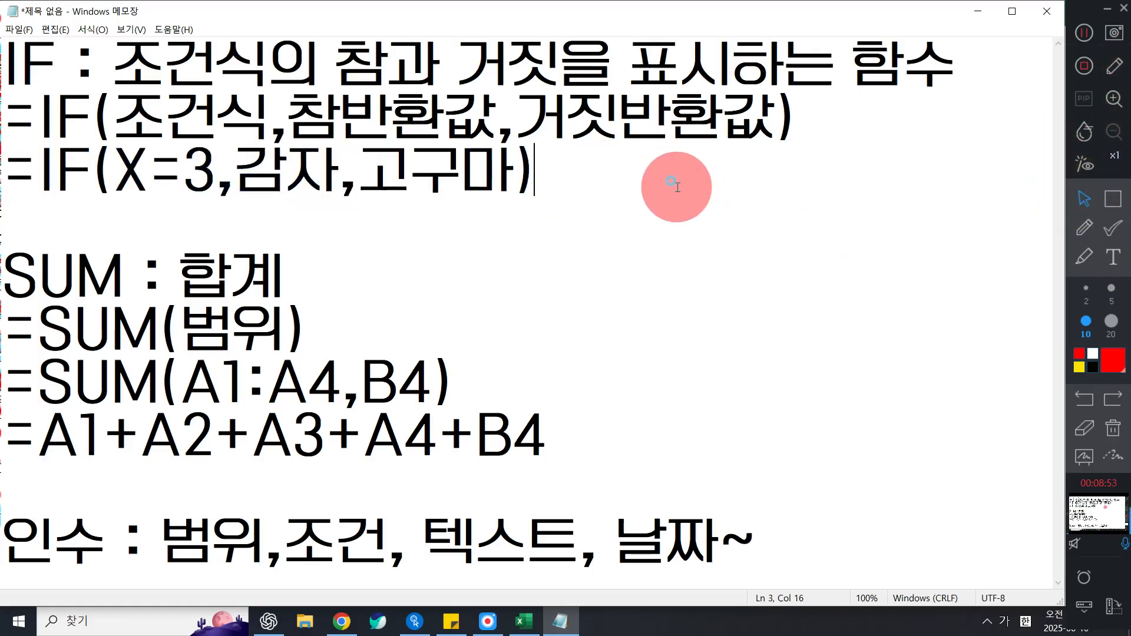
type("=")
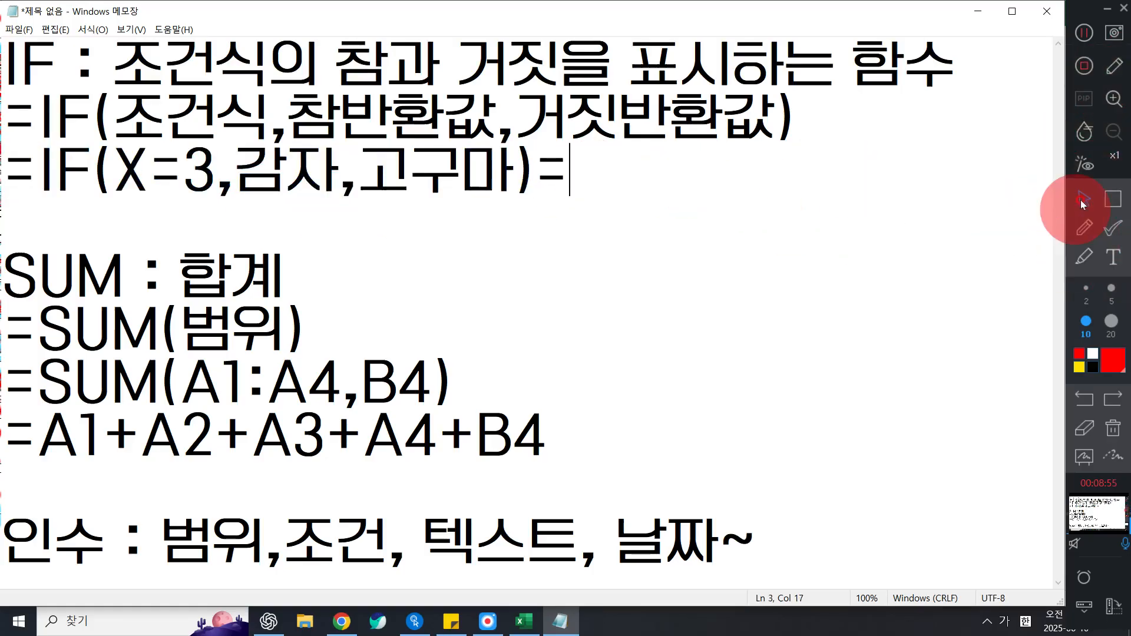
left_click(1086, 226)
mouse_move(147, 197)
left_mouse_down()
mouse_move(126, 177)
mouse_move(118, 218)
mouse_move(146, 226)
mouse_move(122, 233)
left_mouse_up()
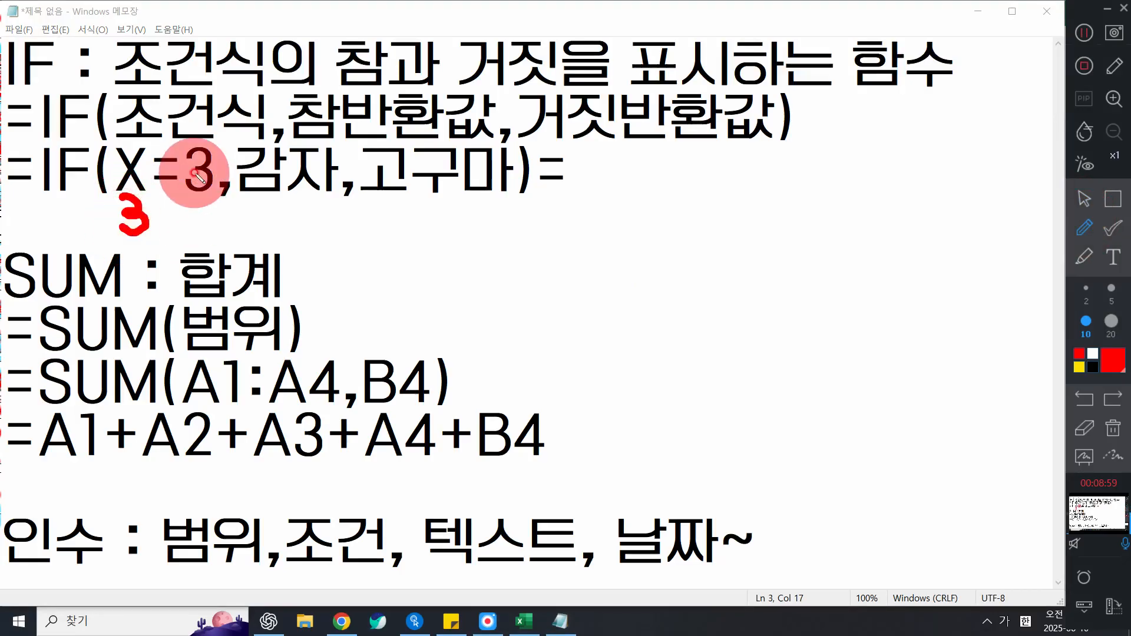
left_click(1084, 199)
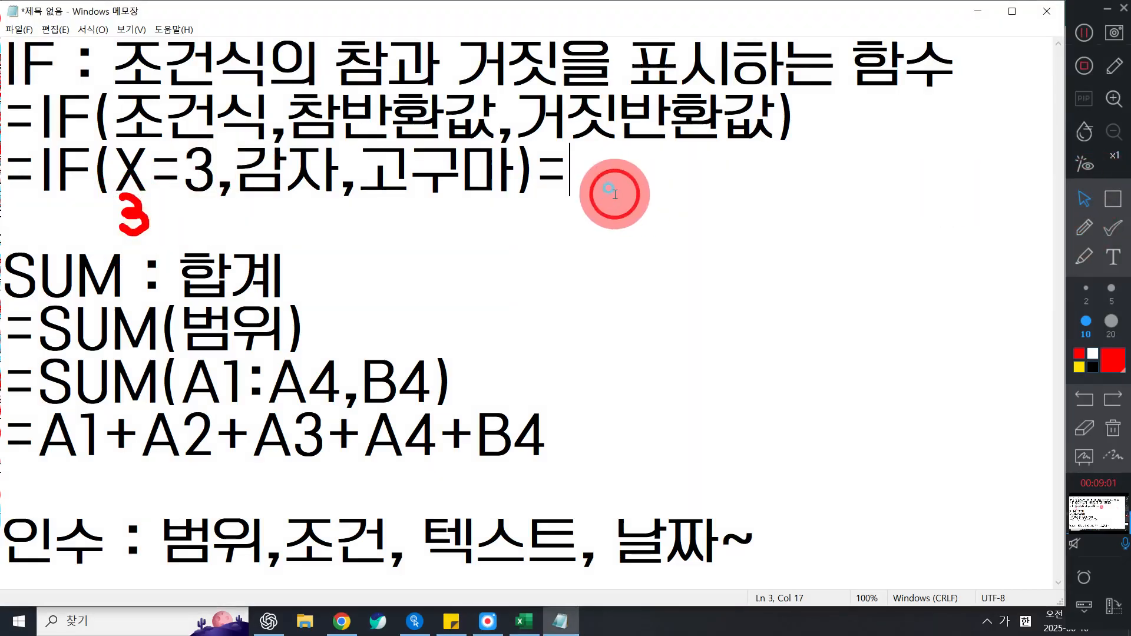
type("감자")
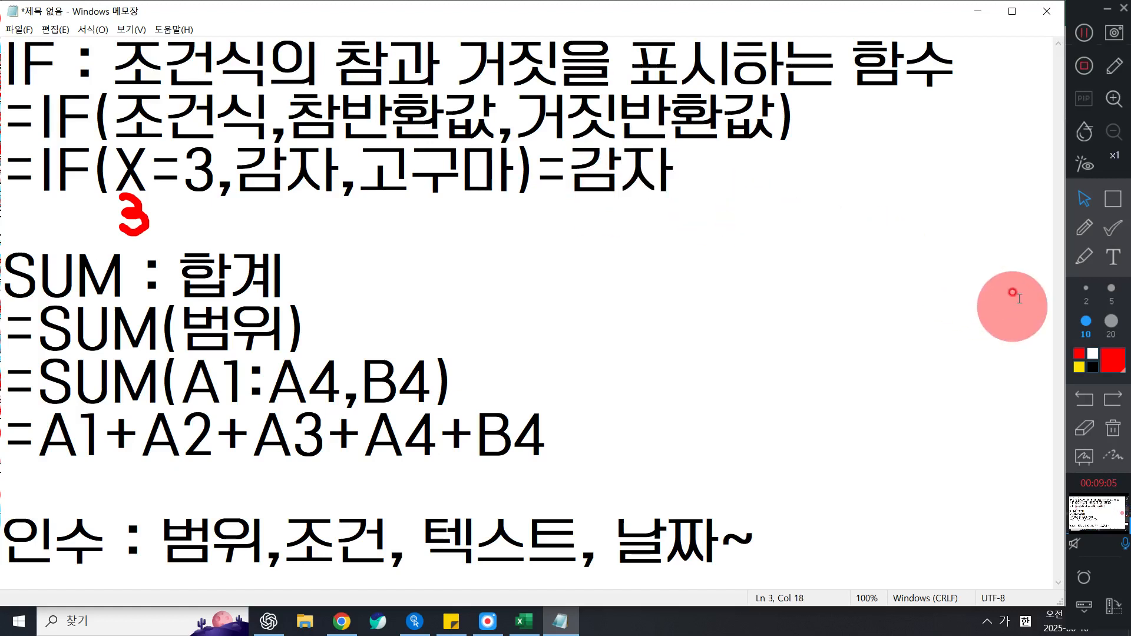
left_click(1091, 402)
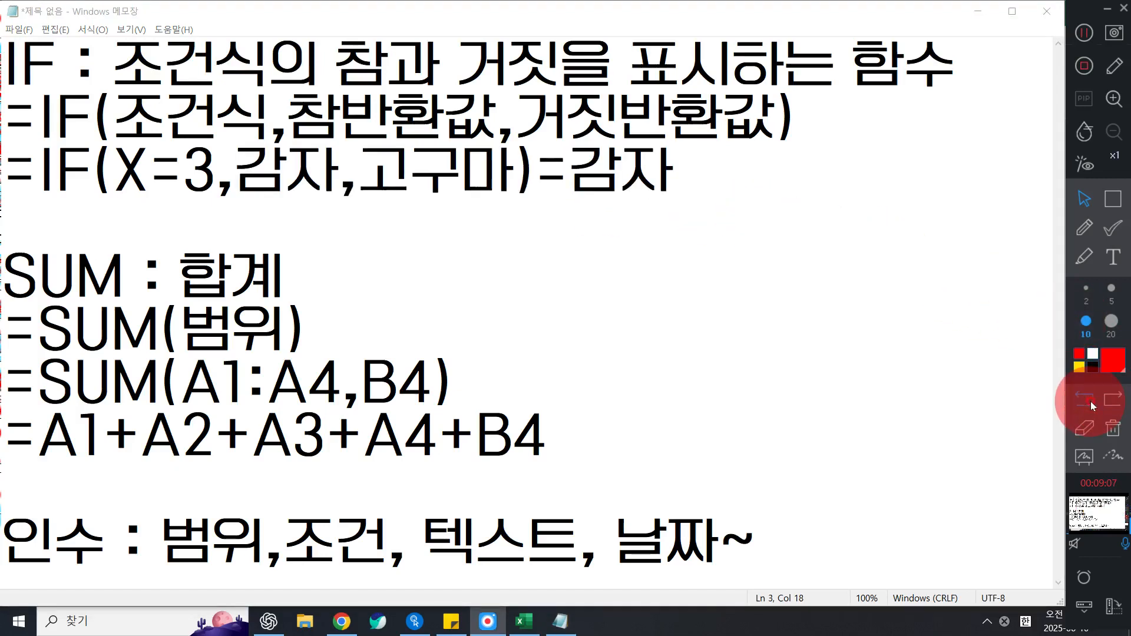
- Illustrate the true case with a red 3 over the X, a check mark above the condition and an underline below 감자, and clear the marks
left_click(1102, 210)
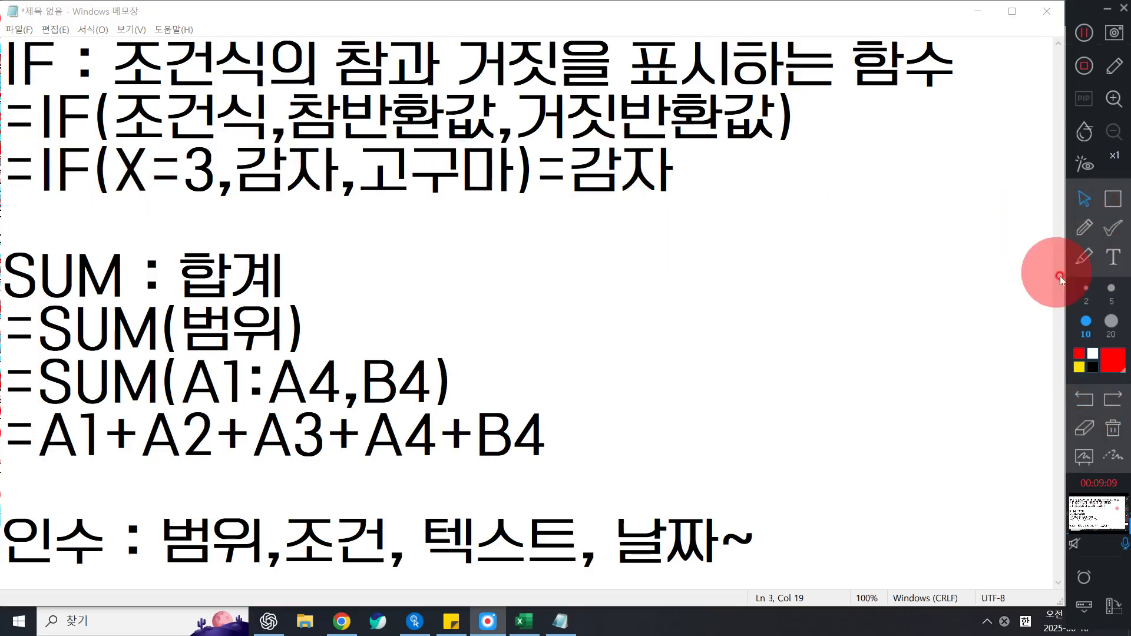
left_click(1084, 223)
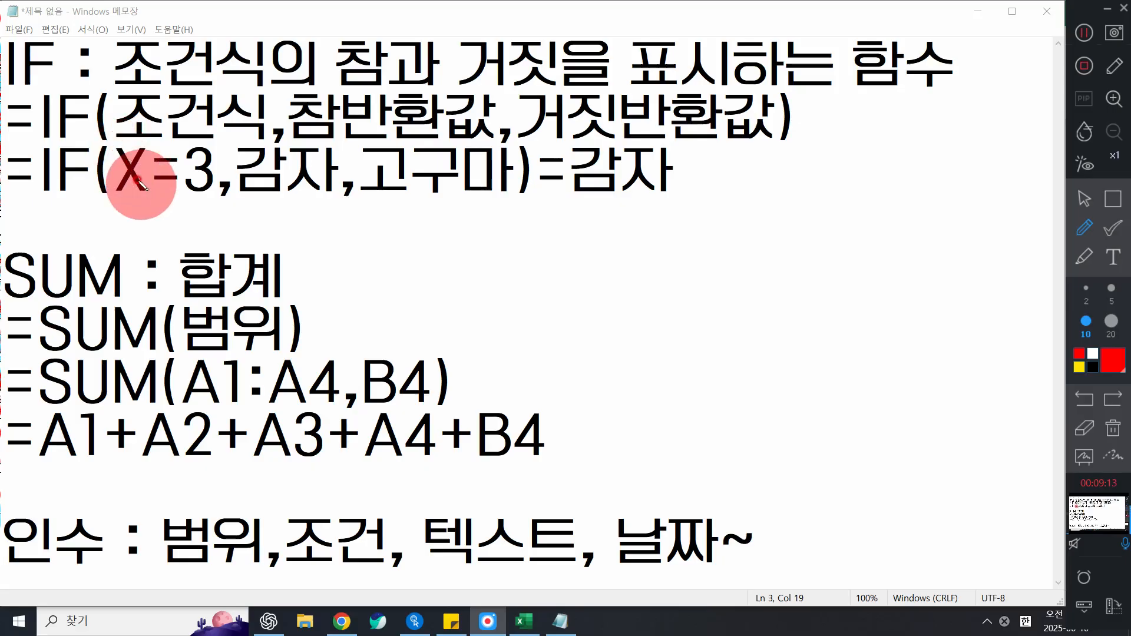
mouse_move(114, 155)
left_mouse_down()
mouse_move(151, 169)
mouse_move(137, 168)
mouse_move(154, 186)
mouse_move(121, 196)
left_mouse_up()
left_click_drag(172, 143, 192, 136)
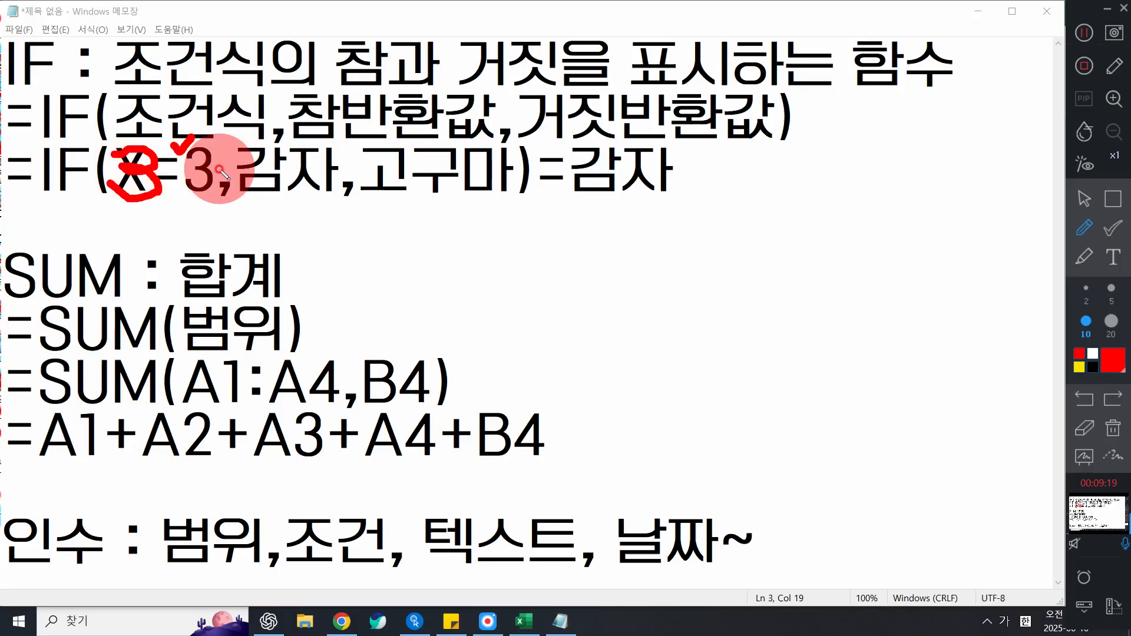
left_click_drag(232, 204, 340, 207)
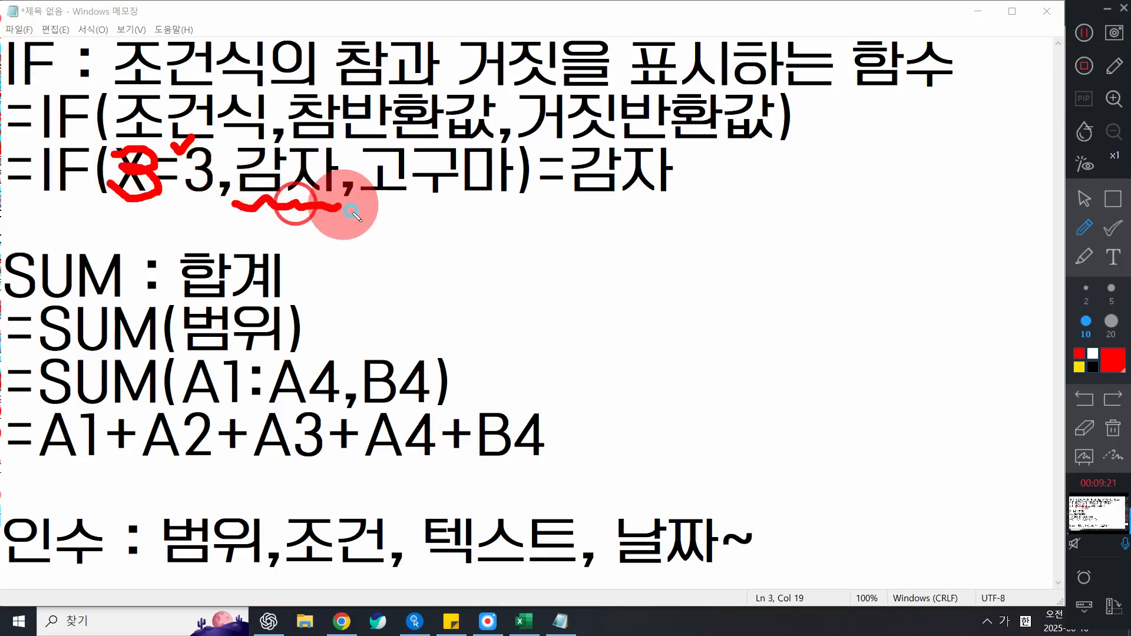
left_click(1119, 425)
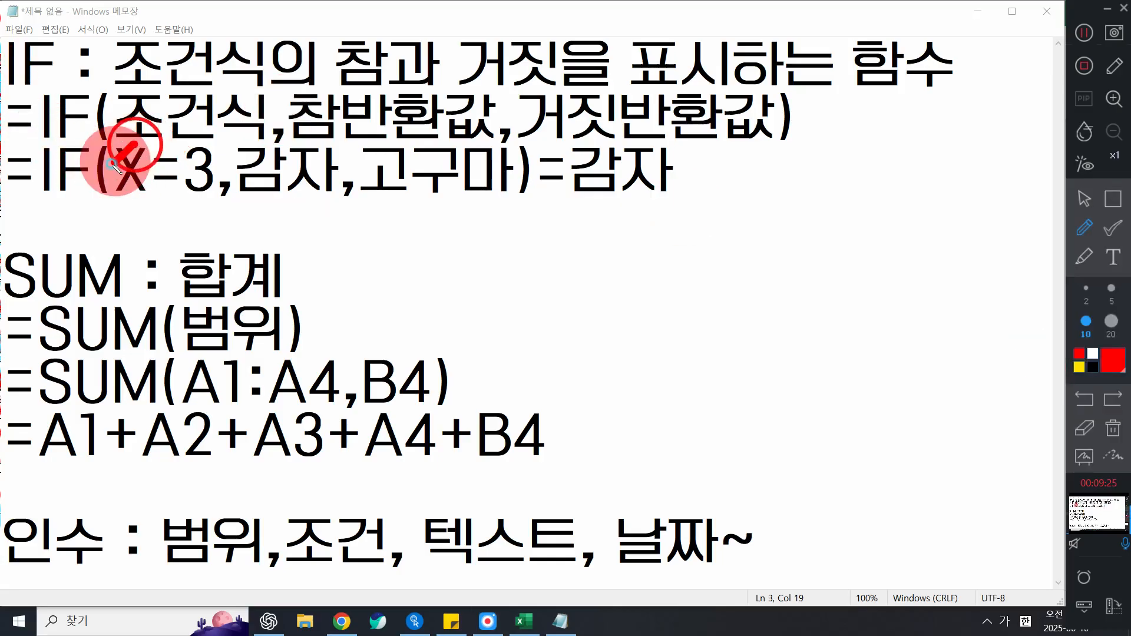
- Handwrite a red 4 over the X, replace the result after the example IF formula with "고구마", and clear the drawing
mouse_move(112, 164)
left_mouse_down()
mouse_move(152, 165)
mouse_move(136, 195)
left_mouse_up()
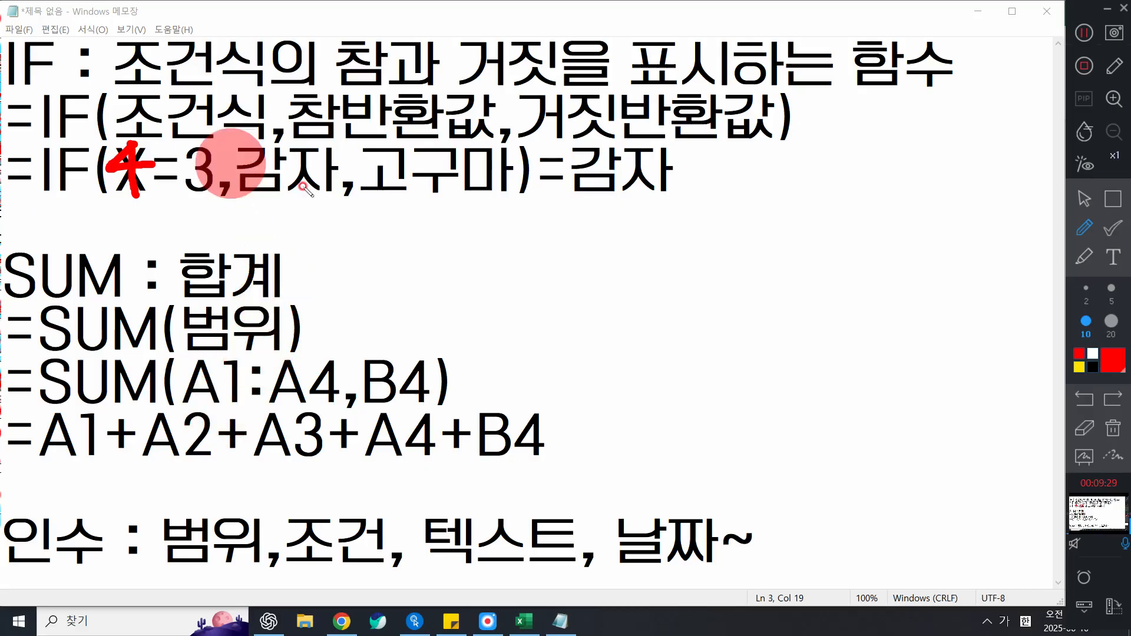
left_click(1084, 198)
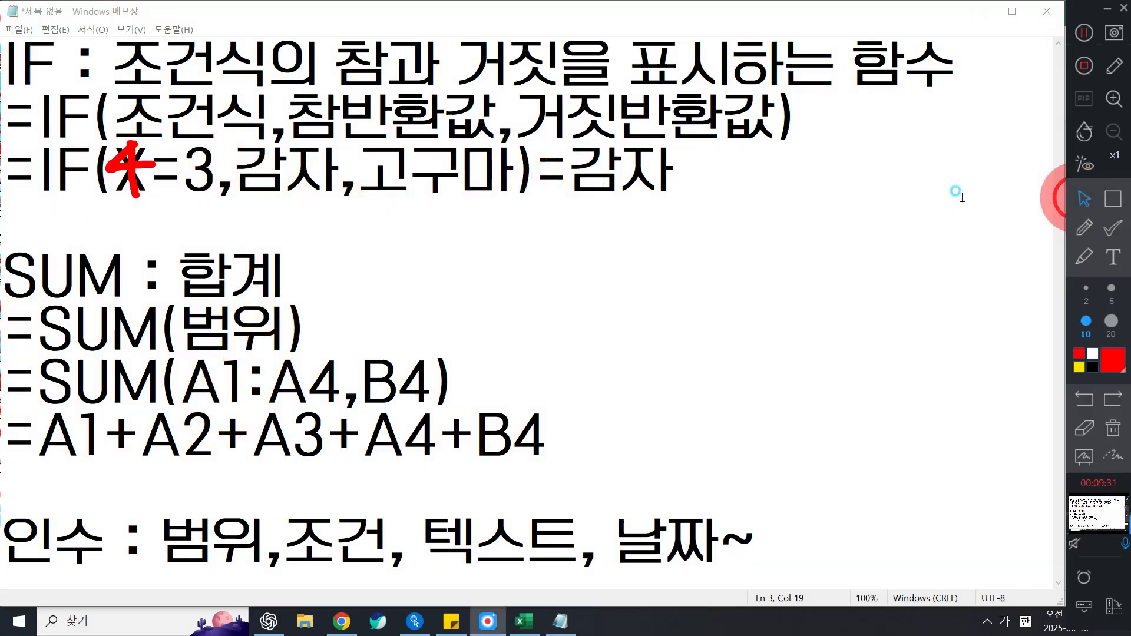
left_click_drag(569, 172, 714, 160)
key("BackSpace")
type("ㄱ호")
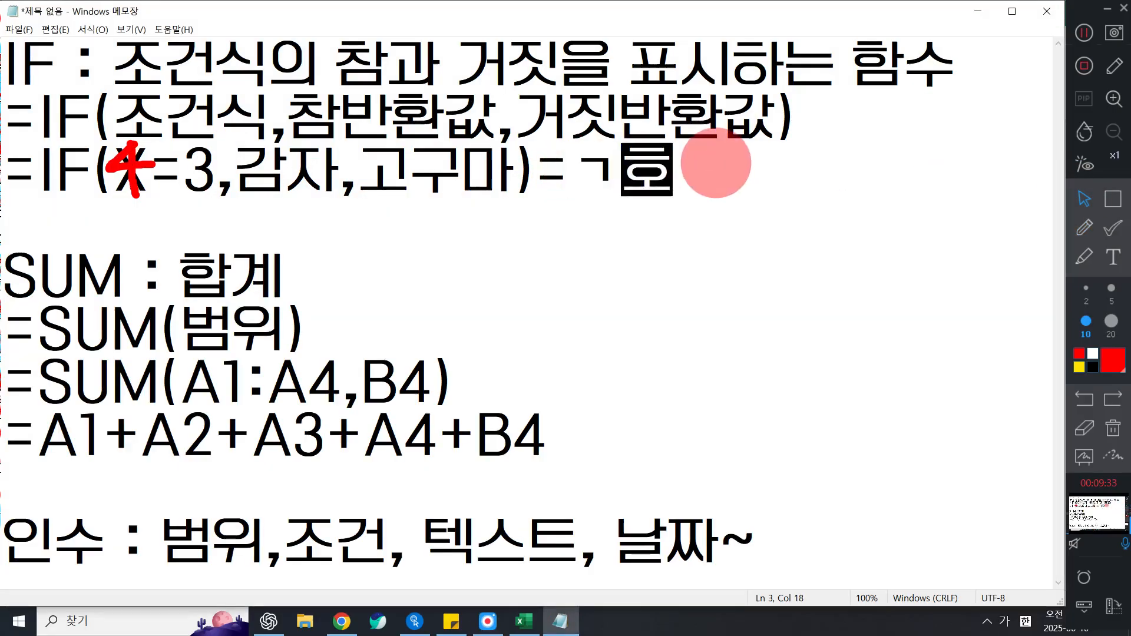
key("BackSpace")
key("BackSpace")
key("BackSpace")
type("고구마")
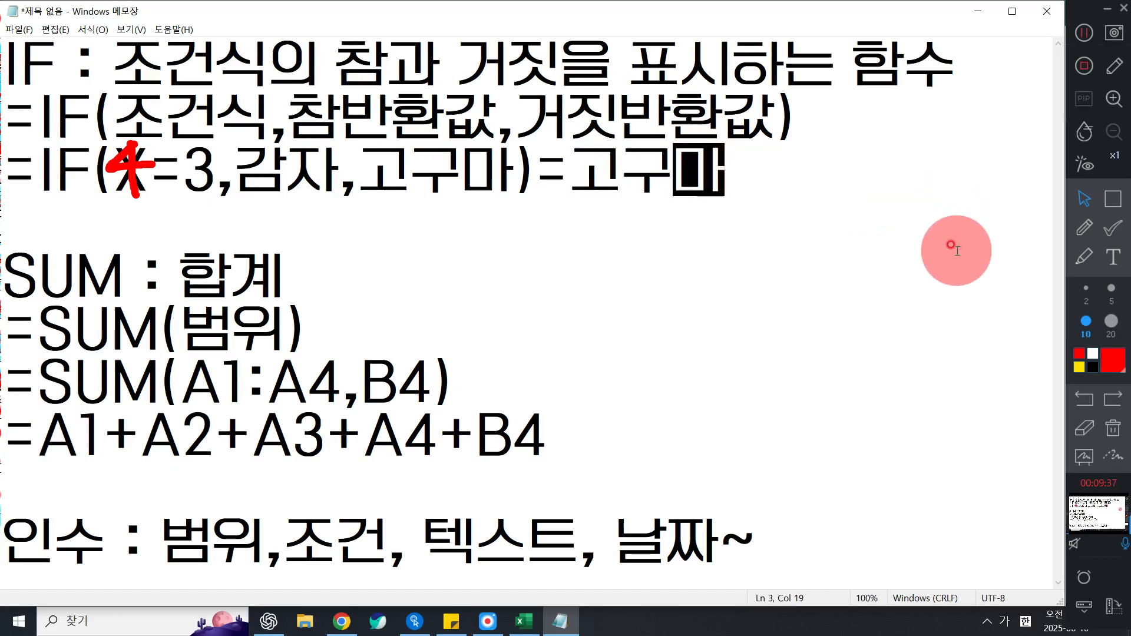
left_click(1113, 430)
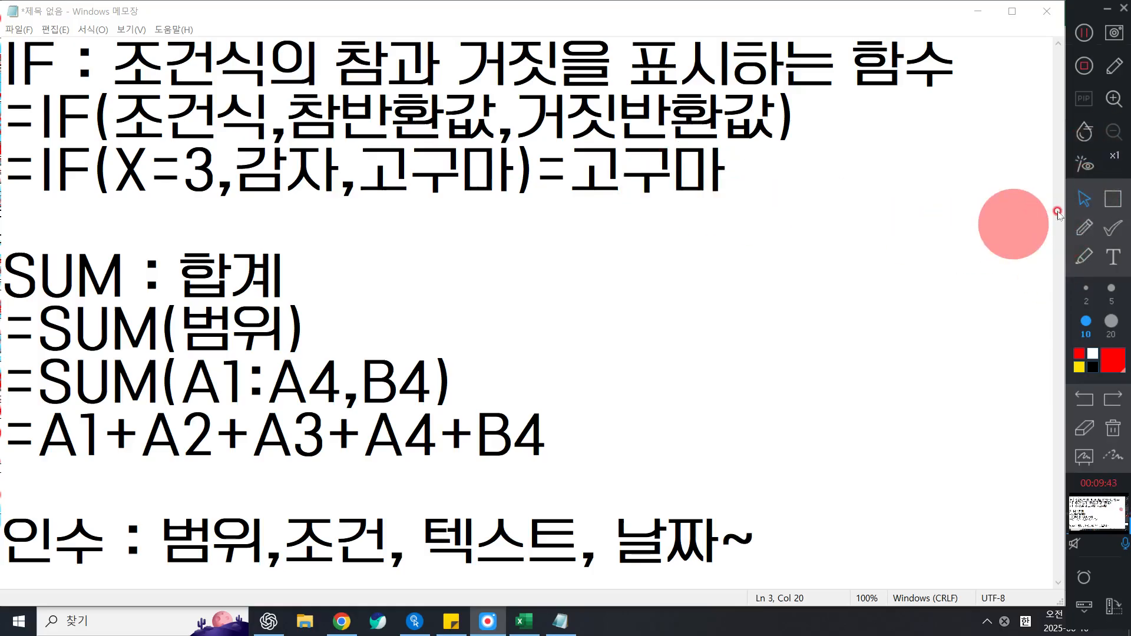
- Illustrate the false case by underlining X=3, writing a red 2 over the X and underlining the 고구마 argument, and clear the marks
left_click(1081, 234)
left_click_drag(137, 180, 227, 209)
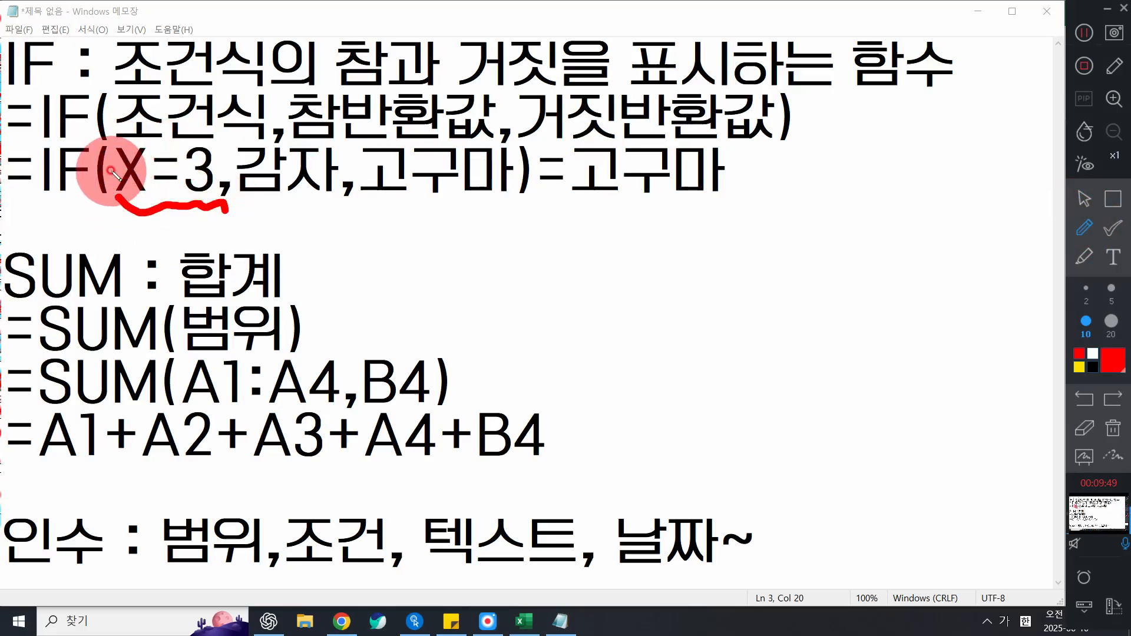
mouse_move(111, 171)
left_mouse_down()
mouse_move(137, 176)
mouse_move(118, 190)
mouse_move(150, 191)
left_mouse_up()
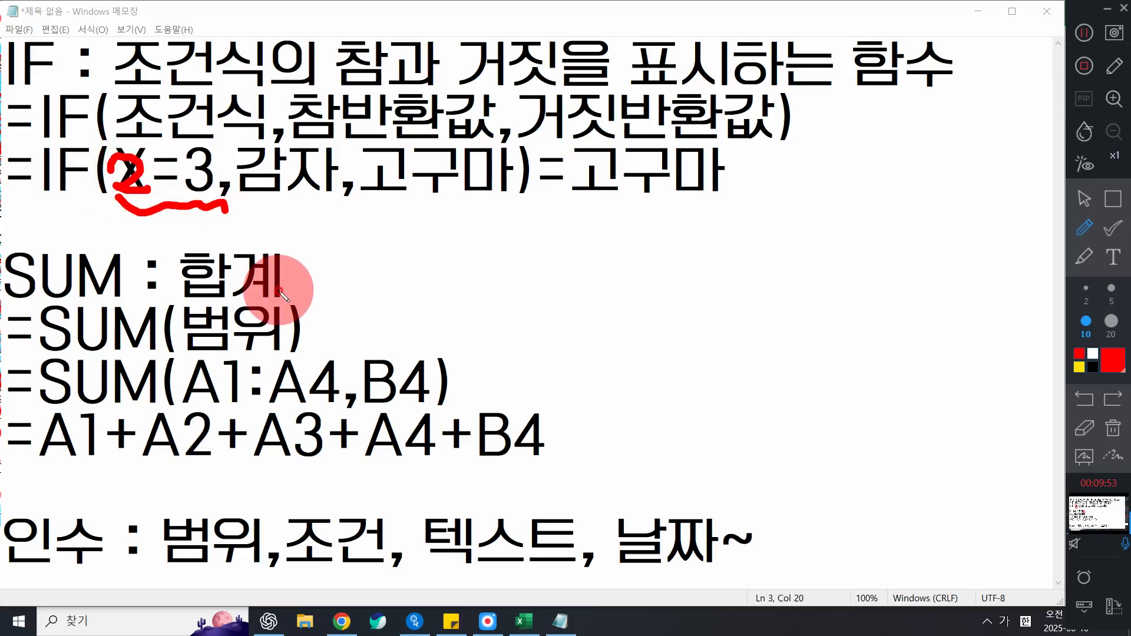
mouse_move(369, 187)
left_mouse_down()
mouse_move(375, 198)
mouse_move(508, 199)
left_mouse_up()
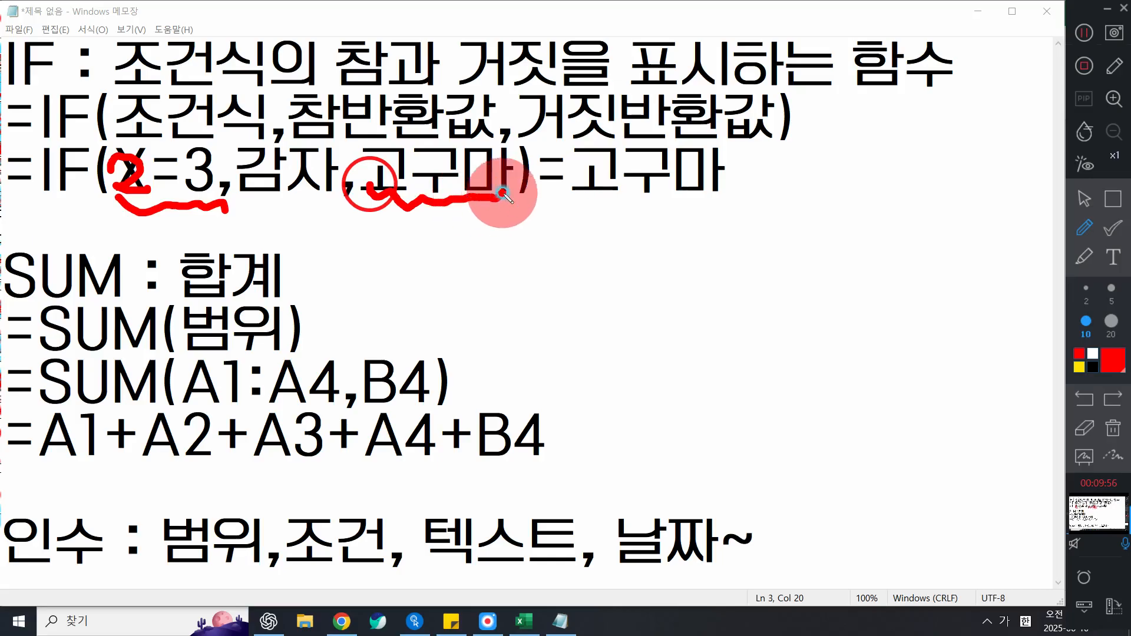
left_click(1119, 429)
- Write a red 3 over the X, underline the result 고구마 after the formula, and clear the marks
mouse_move(118, 154)
left_mouse_down()
mouse_move(126, 164)
mouse_move(111, 187)
left_mouse_up()
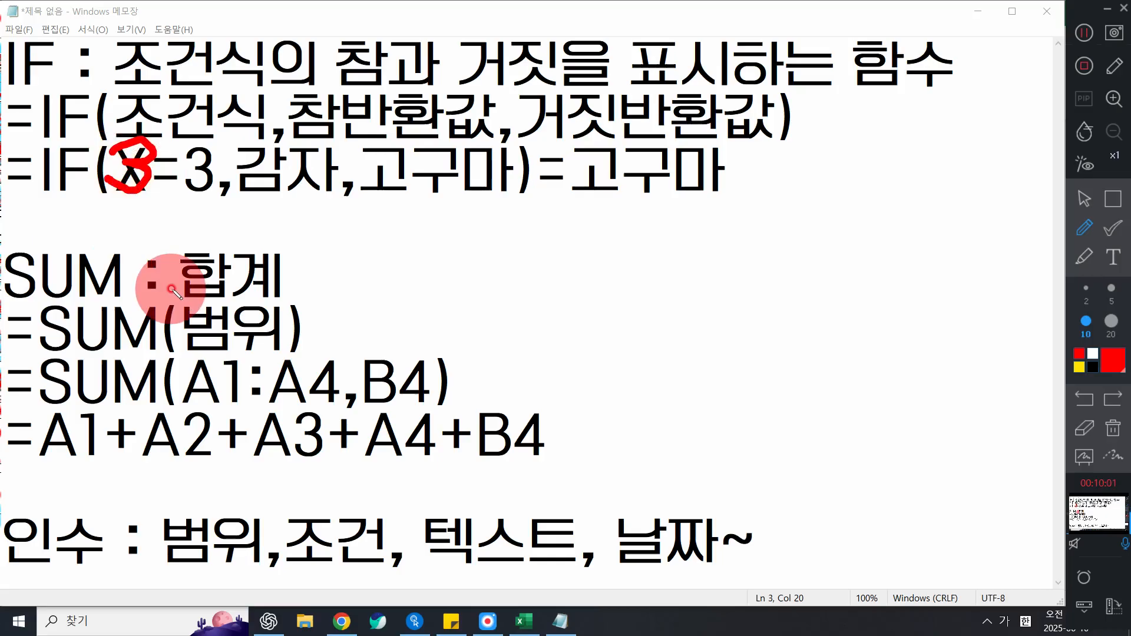
left_click_drag(557, 193, 747, 197)
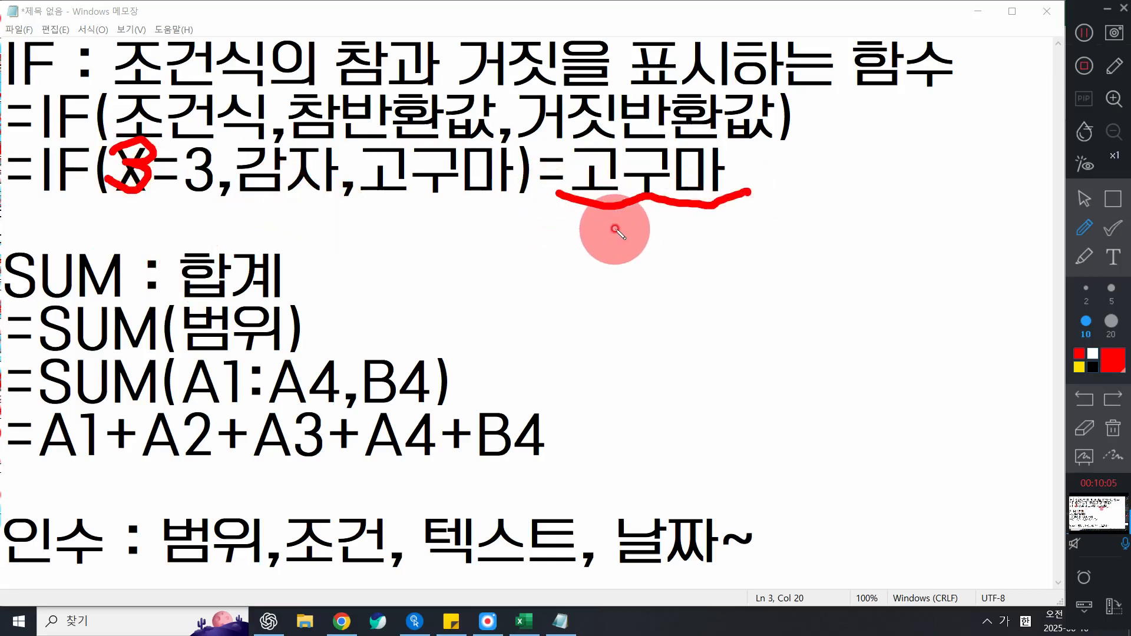
left_click(1115, 429)
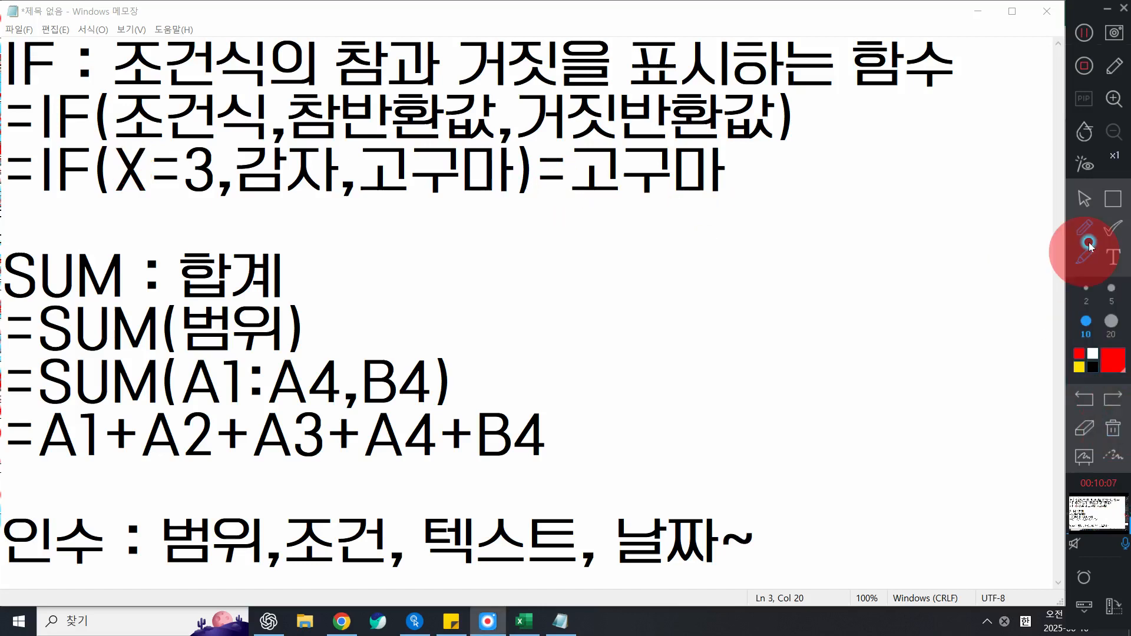
- Underline the three arguments X=3, 감자 and 고구마 in red, clear the underlines and return to the normal pointer
mouse_move(210, 192)
left_mouse_down()
mouse_move(320, 201)
mouse_move(493, 189)
left_mouse_up()
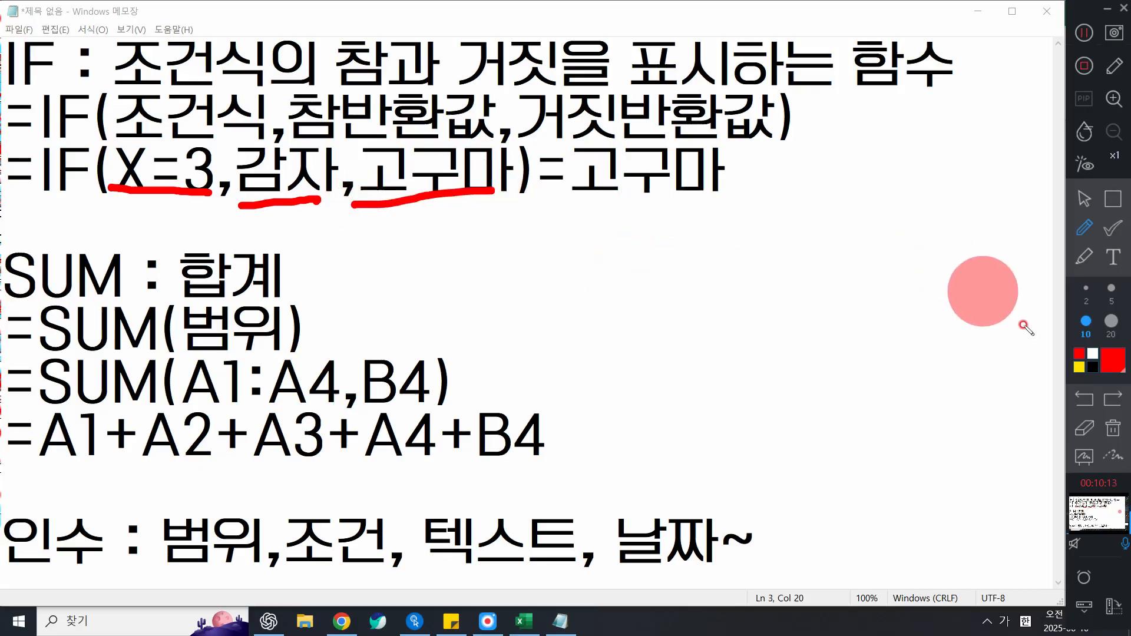
left_click(1113, 428)
left_click(1086, 207)
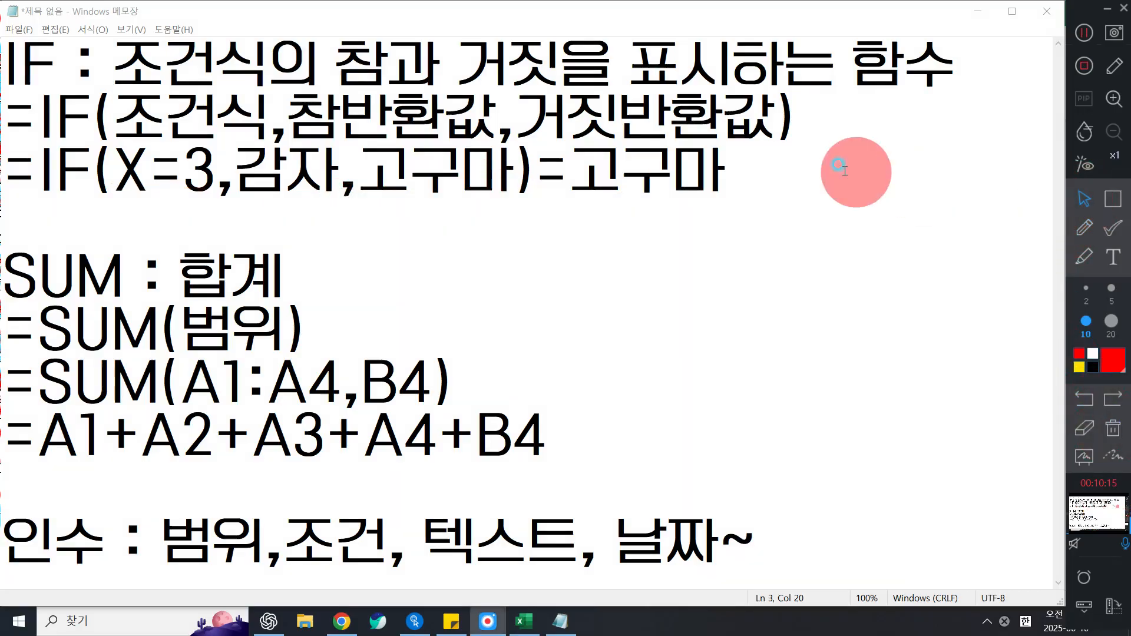
- Examine the formula's result and the equals sign in the X=3 condition by highlighting each
left_click_drag(745, 183, 633, 180)
left_click(868, 220)
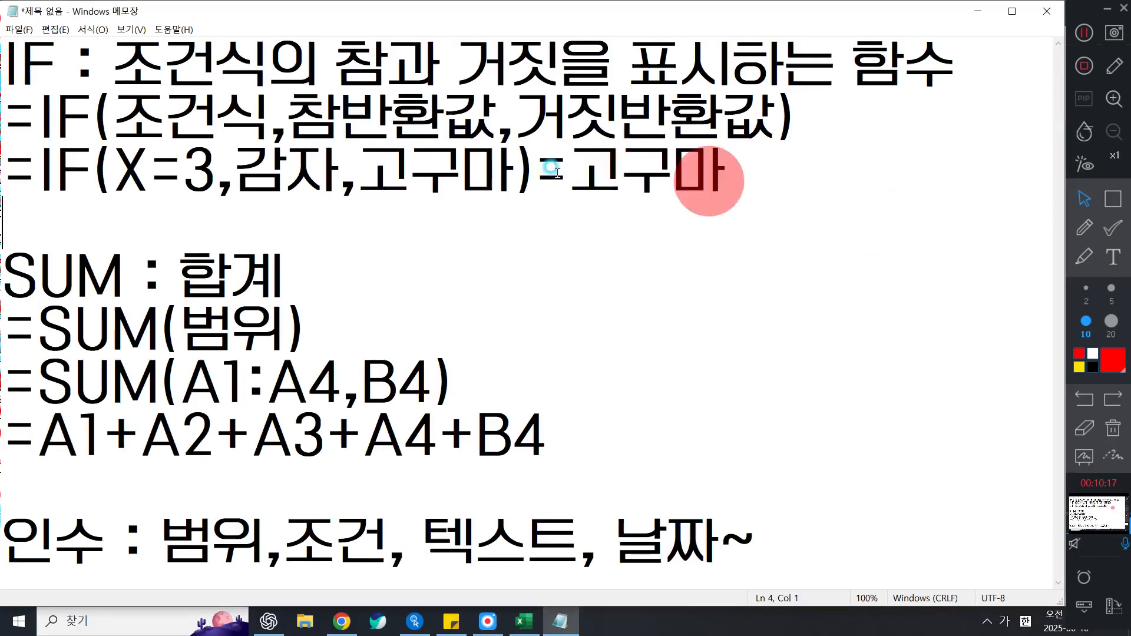
left_click_drag(146, 170, 185, 171)
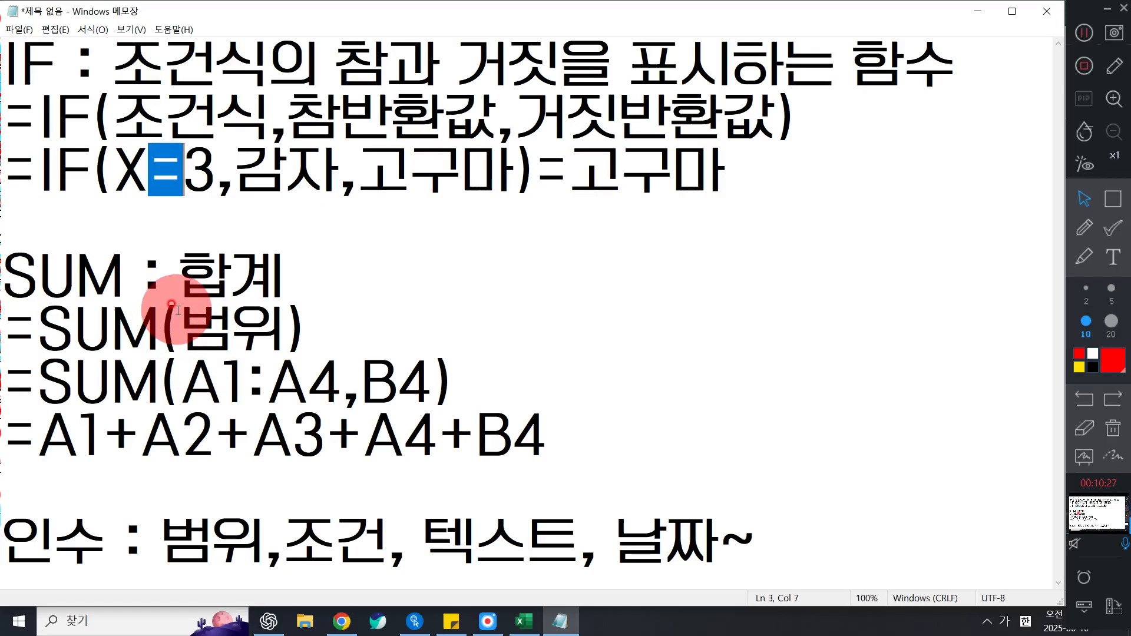
- Clear the text highlight, add ten blank lines after the 인수 line, and place the cursor two lines below it
left_click(776, 222)
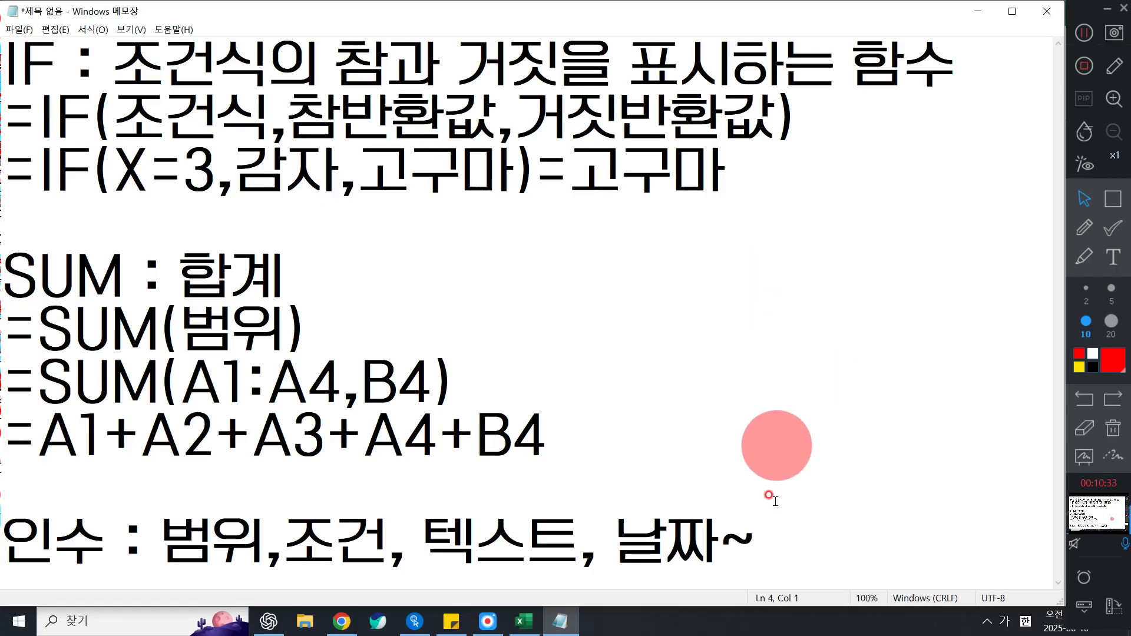
left_click(815, 514)
left_click(798, 526)
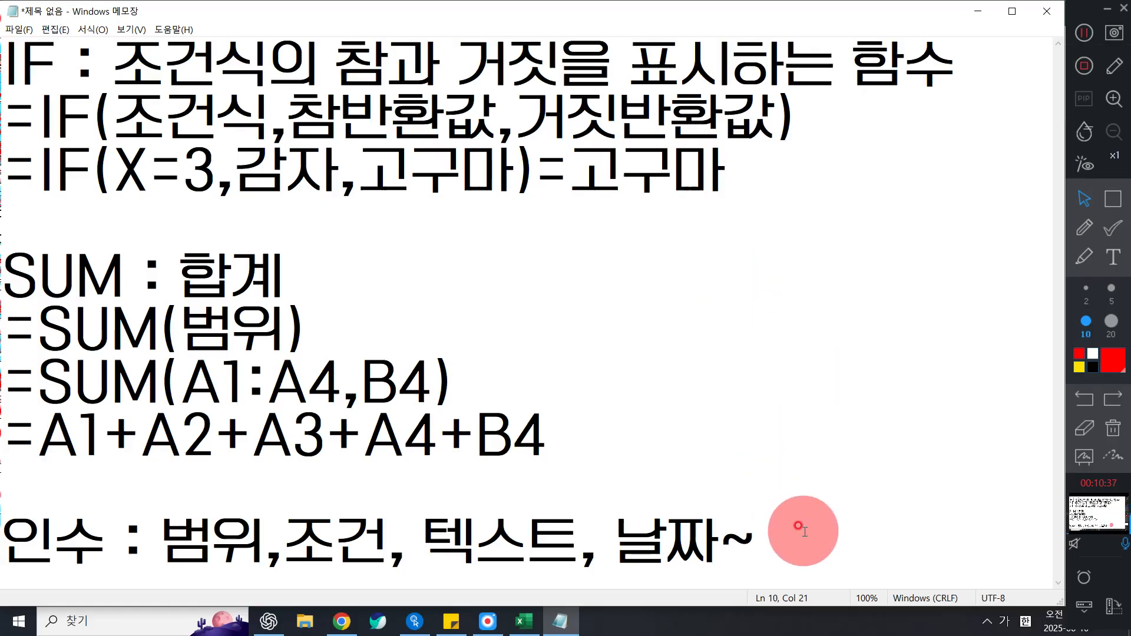
key("Return")
key("Return")
key("Return")
key("Return")
key("Return")
key("Return")
key("Return")
key("Return")
key("Return")
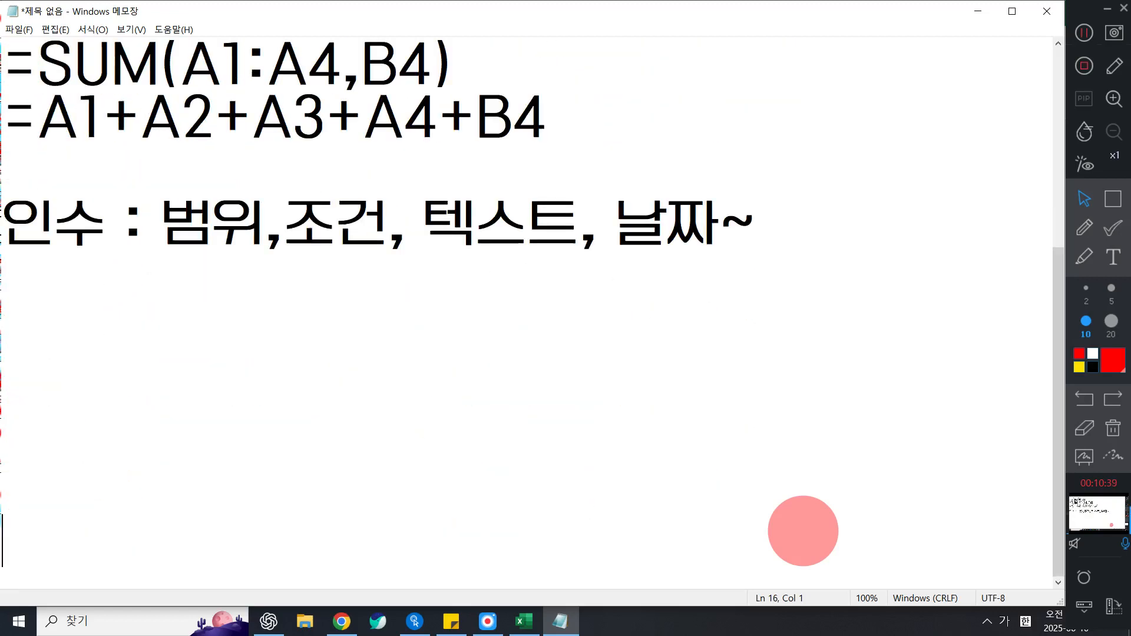
key("Return")
key("Up")
key("Up")
key("Up")
key("Up")
key("Up")
key("Up")
key("Up")
key("Up")
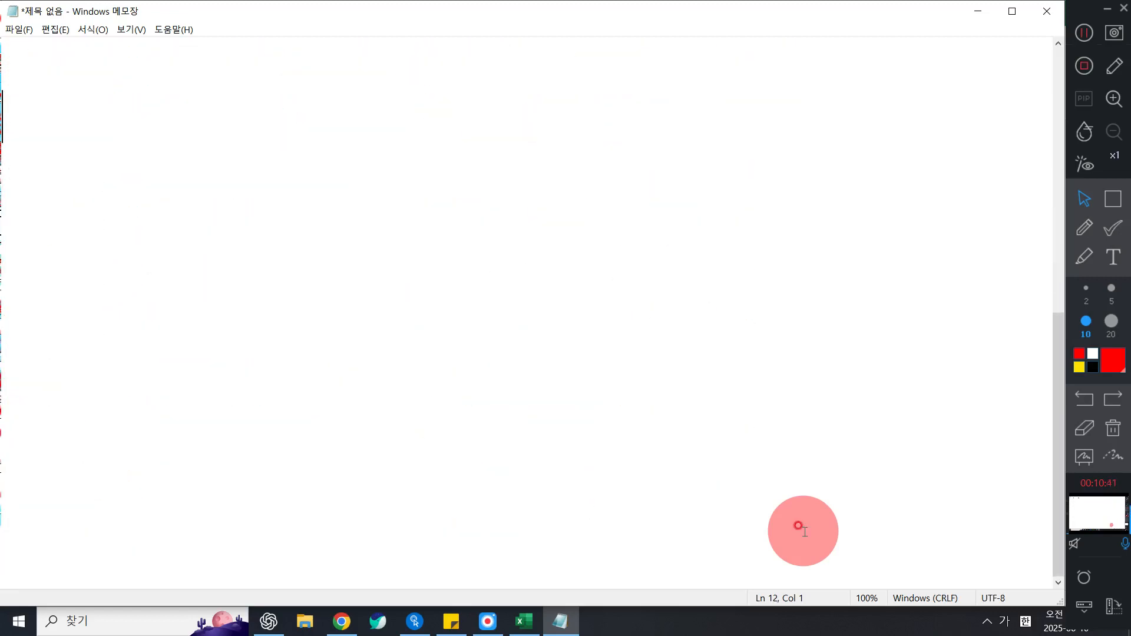
- Write the heading 비교연산자 for a new section of the notes
type("비")
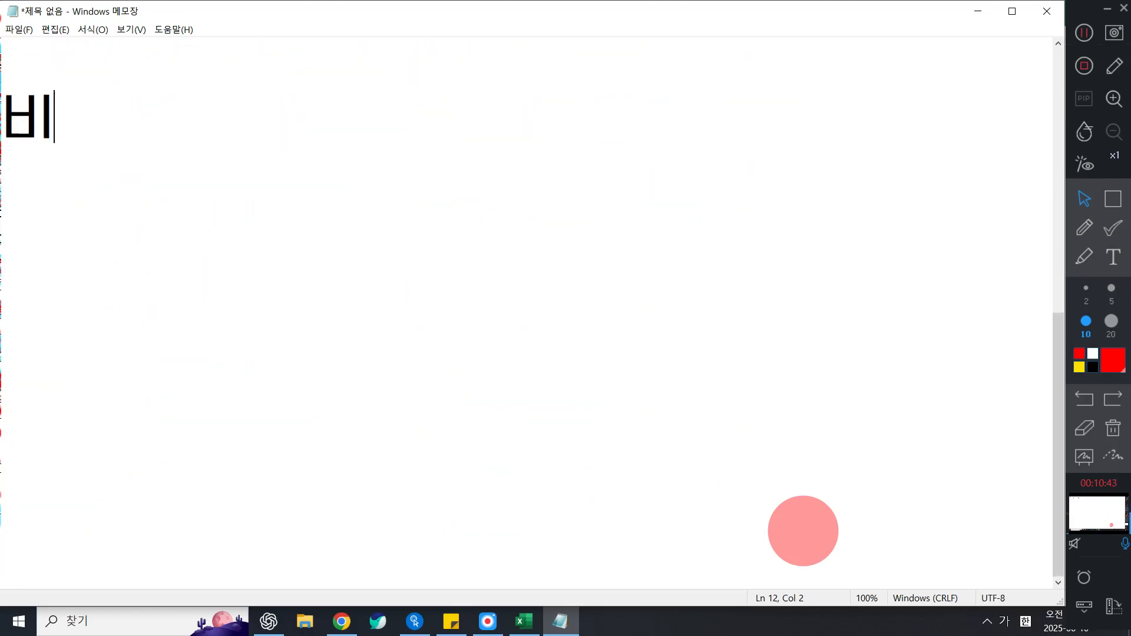
type("ㄱ교연수ㅈ")
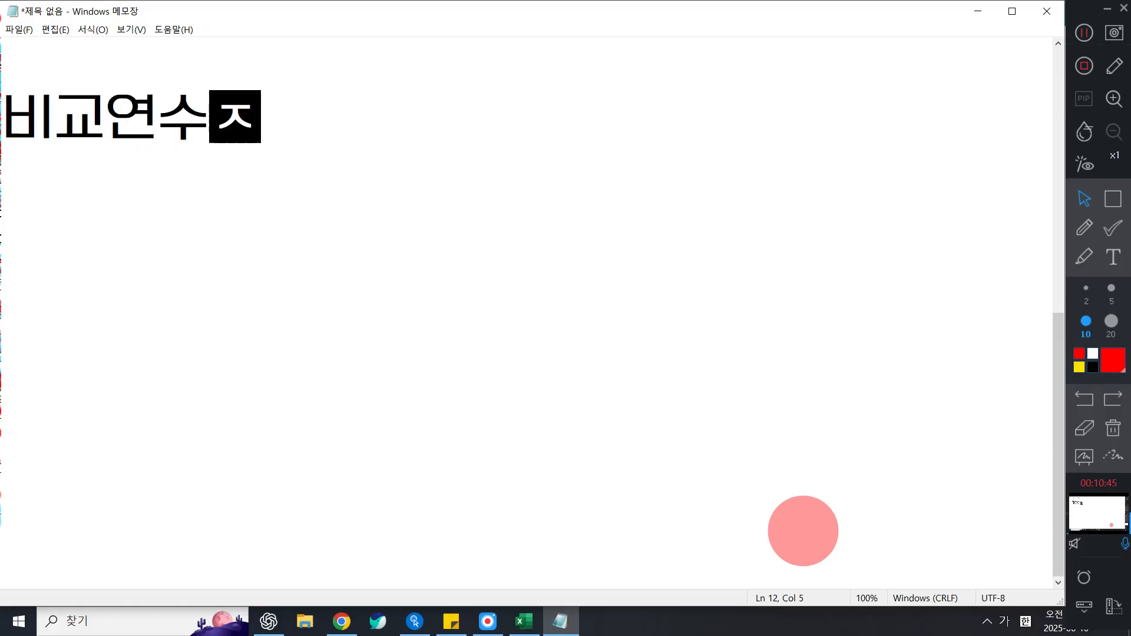
key("BackSpace")
key("BackSpace")
type("산자")
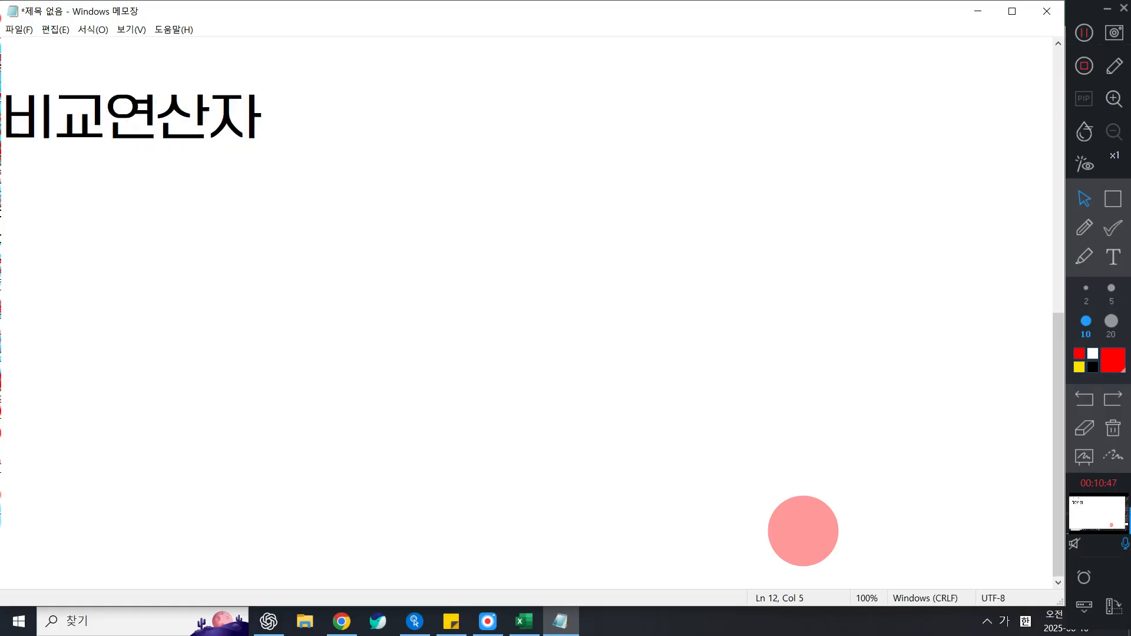
- Add a line under the 비교연산자 heading with the operator = and its tab-aligned meaning 같다
left_click(805, 532)
type("=")
key("Tab")
type("ㄱ")
key("BackSpace")
type("같다")
key("Return")
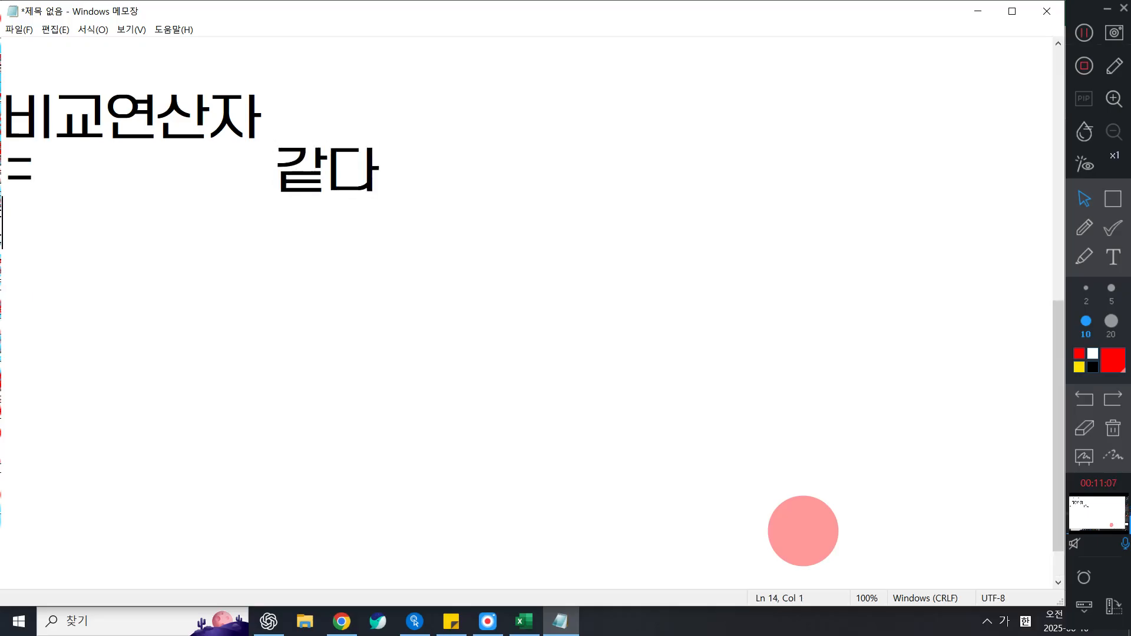
- Add a line for the operator > with the tab-aligned meanings 크다 and 초과
type(">")
key("Tab")
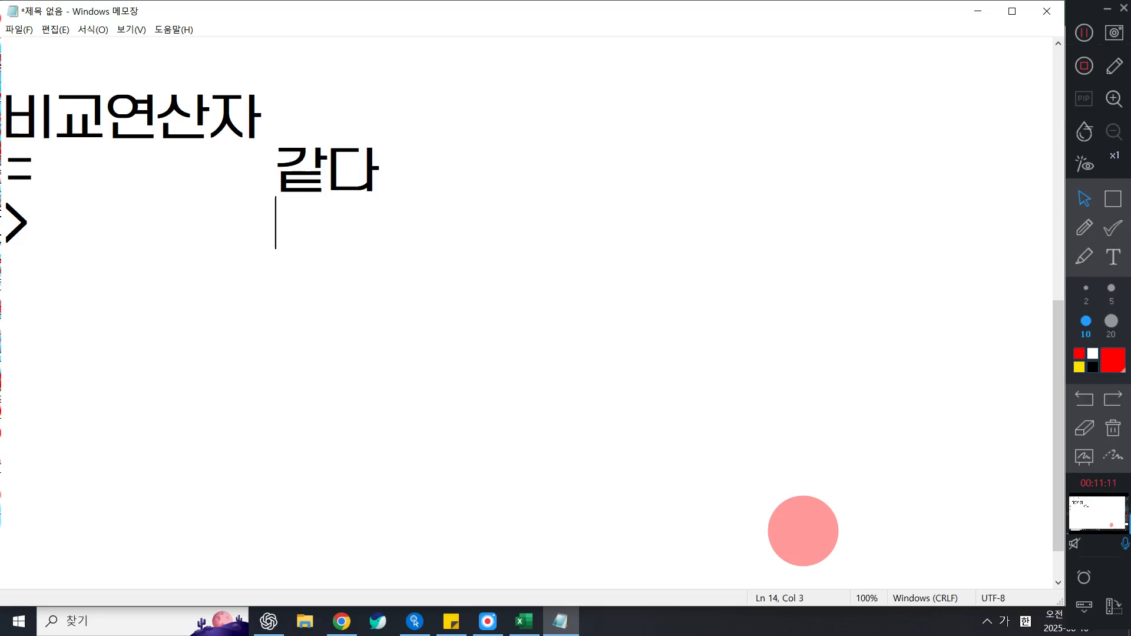
type("크다")
key("Tab")
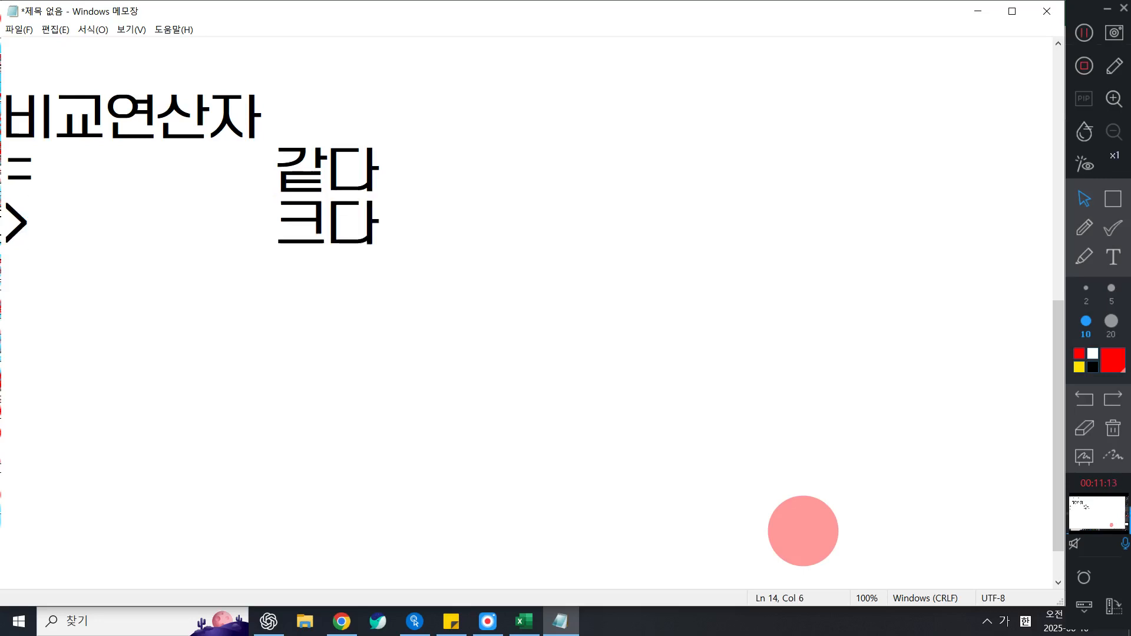
type("초과")
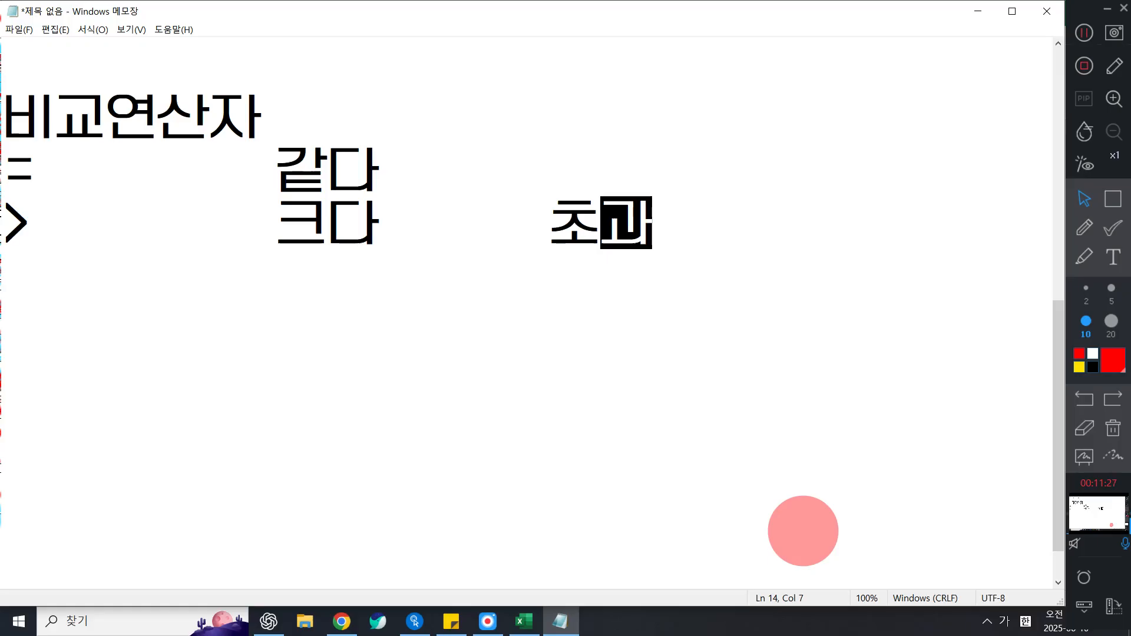
key("Return")
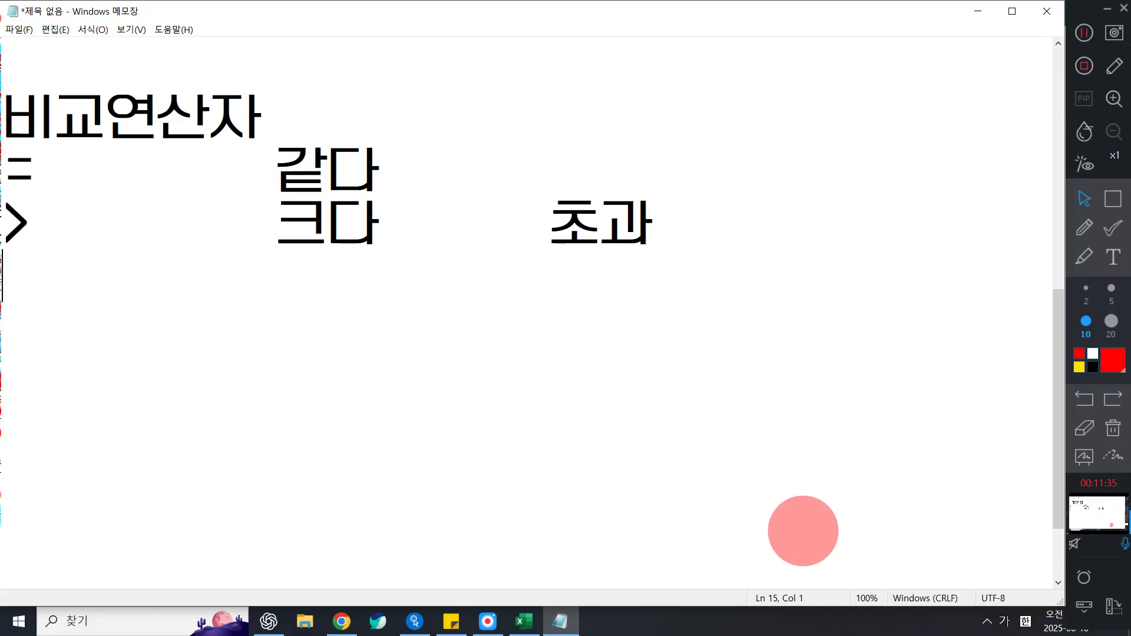
- Add a line for the operator >= with the meanings 크거나같다 and 이상
type(">=")
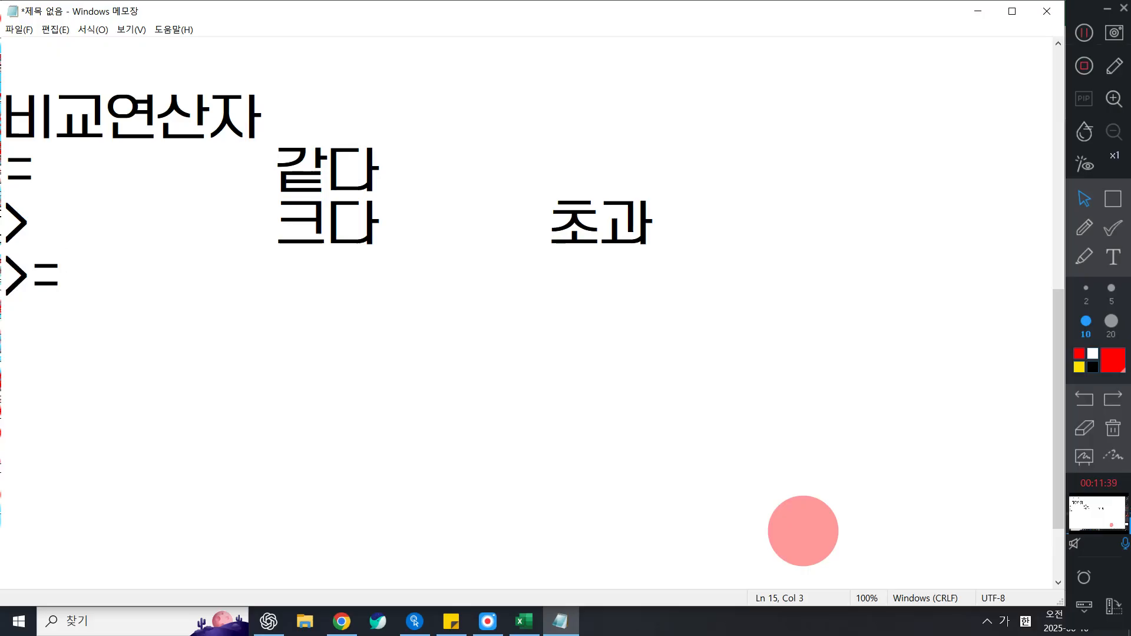
key("Tab")
type("크거")
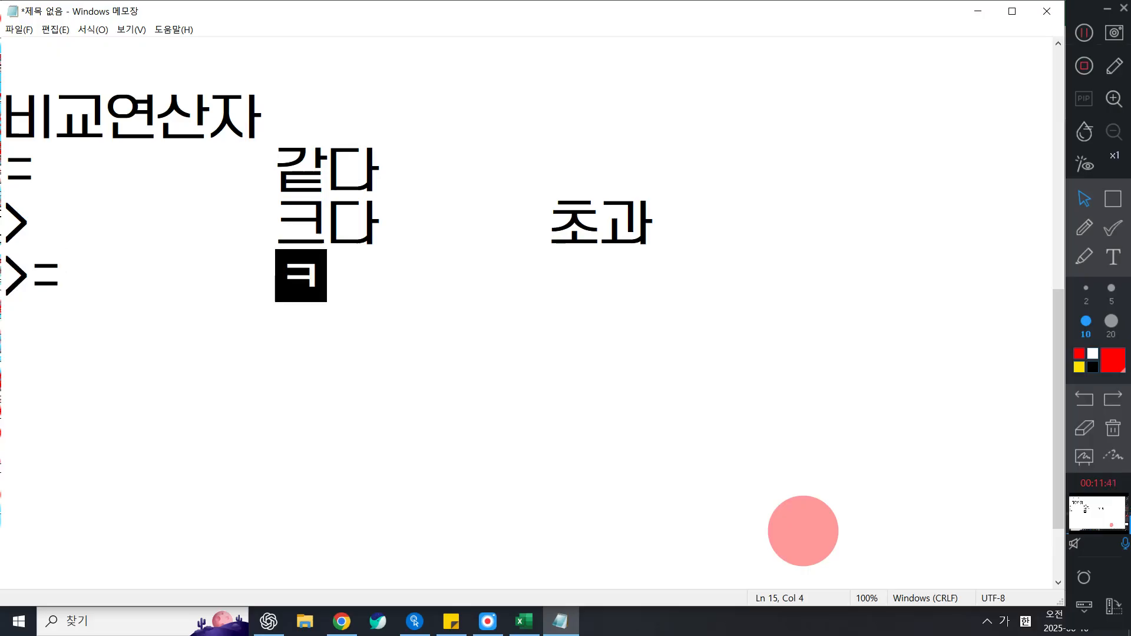
type("나같다")
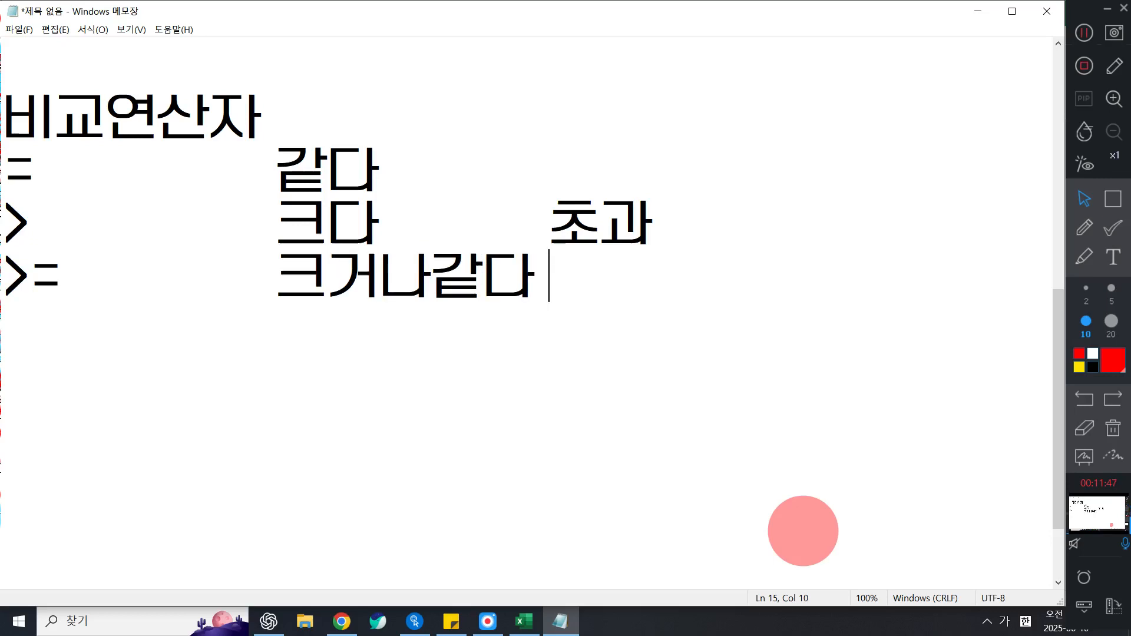
type(" 이상")
key("Return")
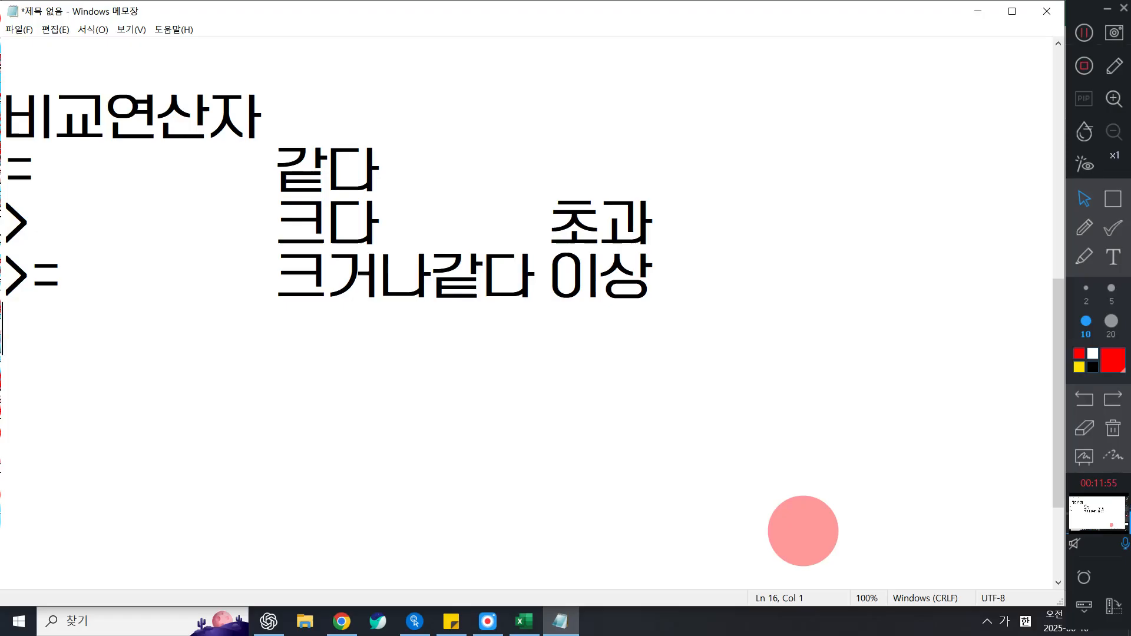
- Add a line for the operator <= with the meanings 작거나같다 and 이하
type("<=")
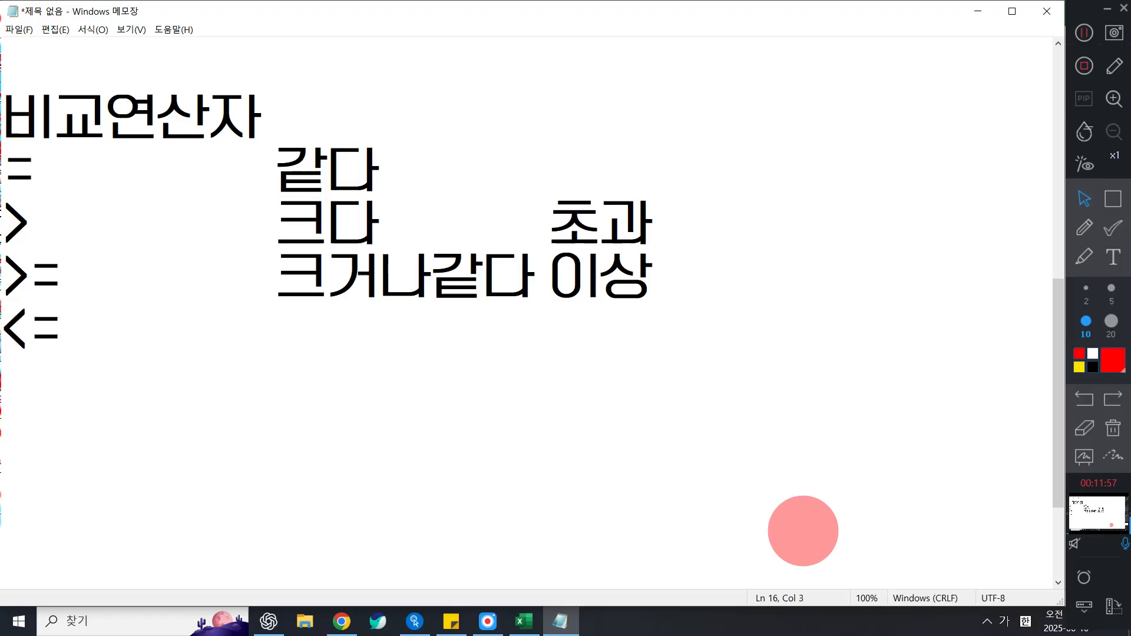
key("Tab")
type("작거나같다 ")
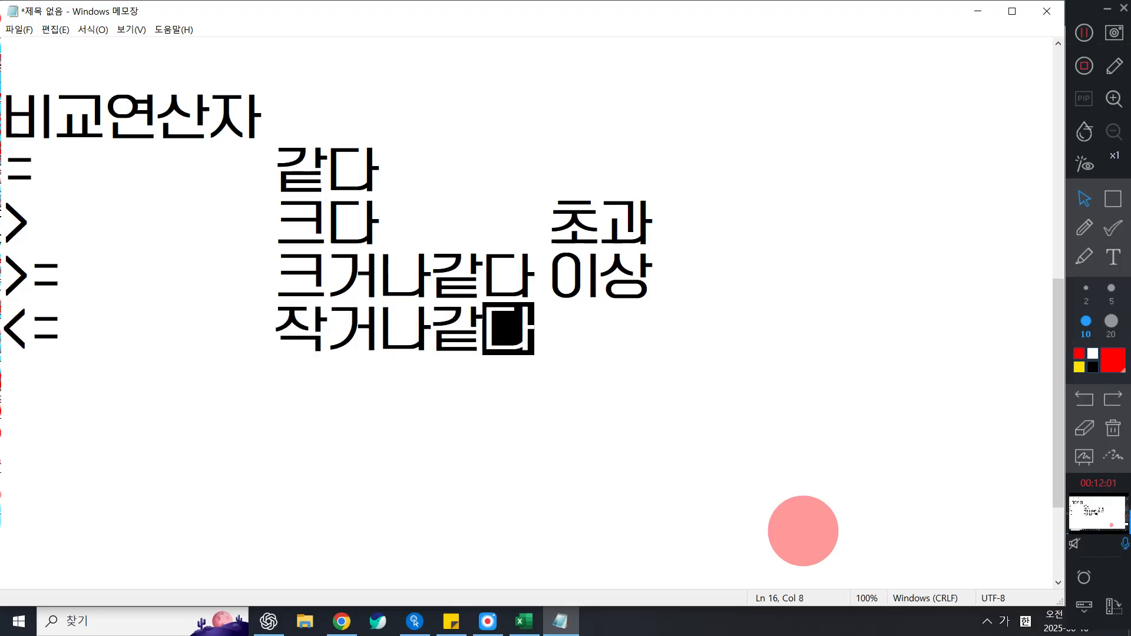
type("이하")
key("Return")
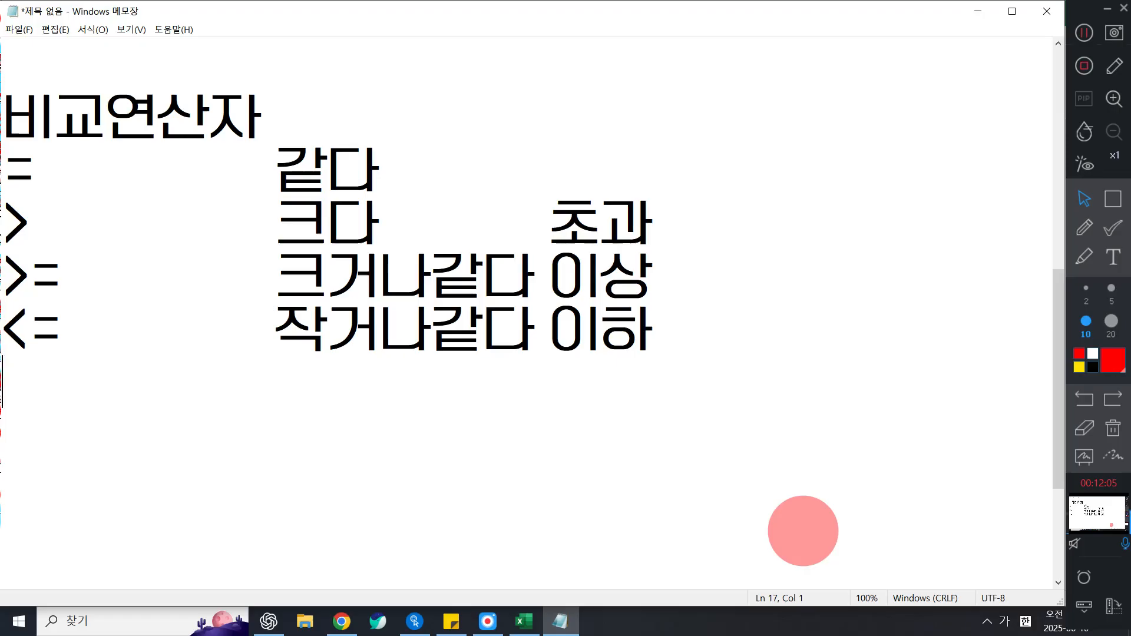
- Add a line for the operator < with the tab-aligned meanings 작다 and 미만, and start a new line
type("<")
key("Tab")
type("작다")
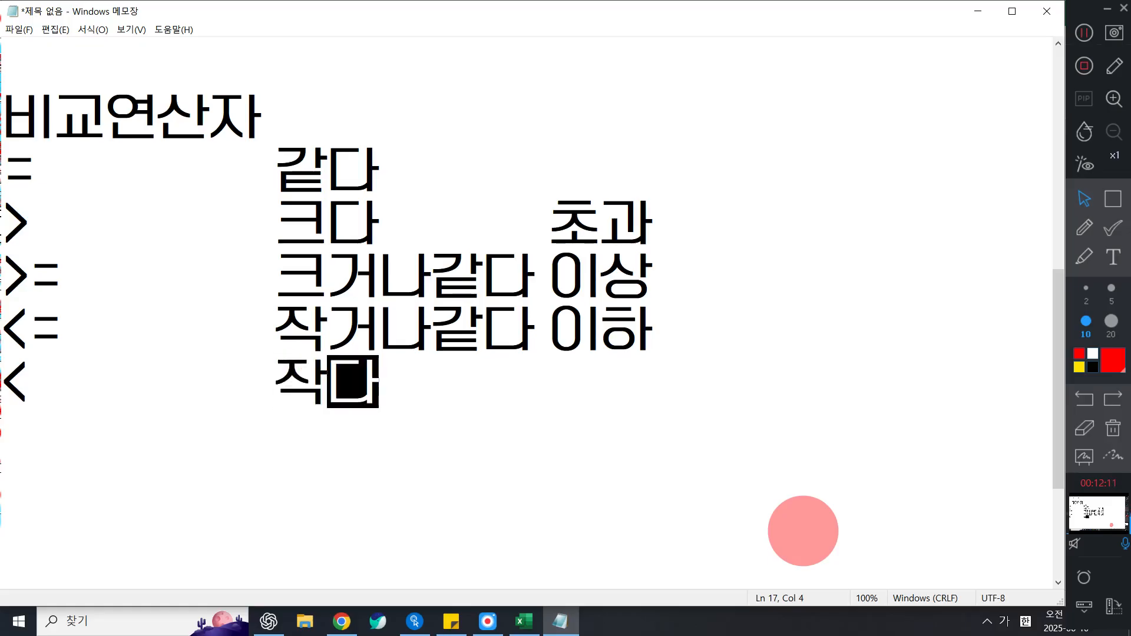
key("Tab")
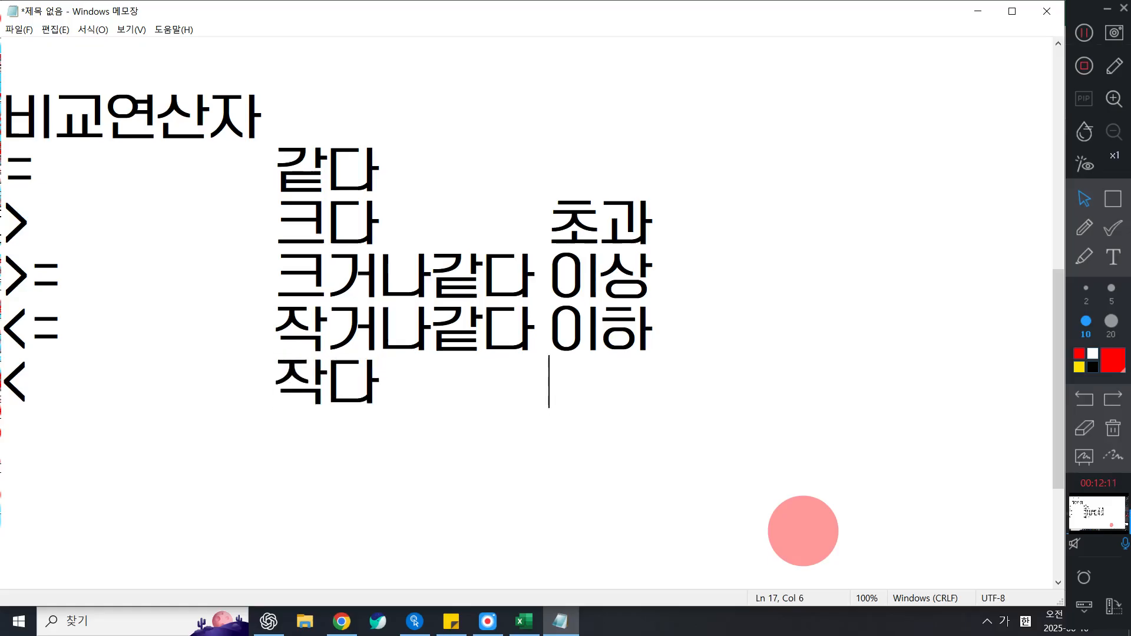
type("미만")
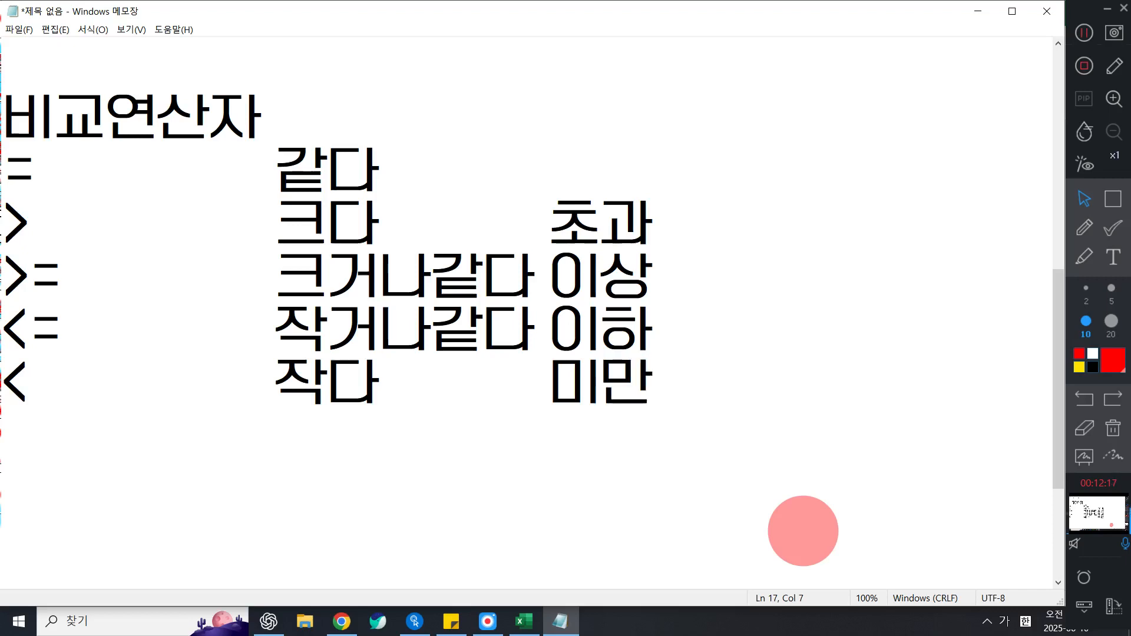
key("Return")
- Insert the special character ≠ on the new line and delete it again
type("ㄷ")
key("Hangul_Hanja")
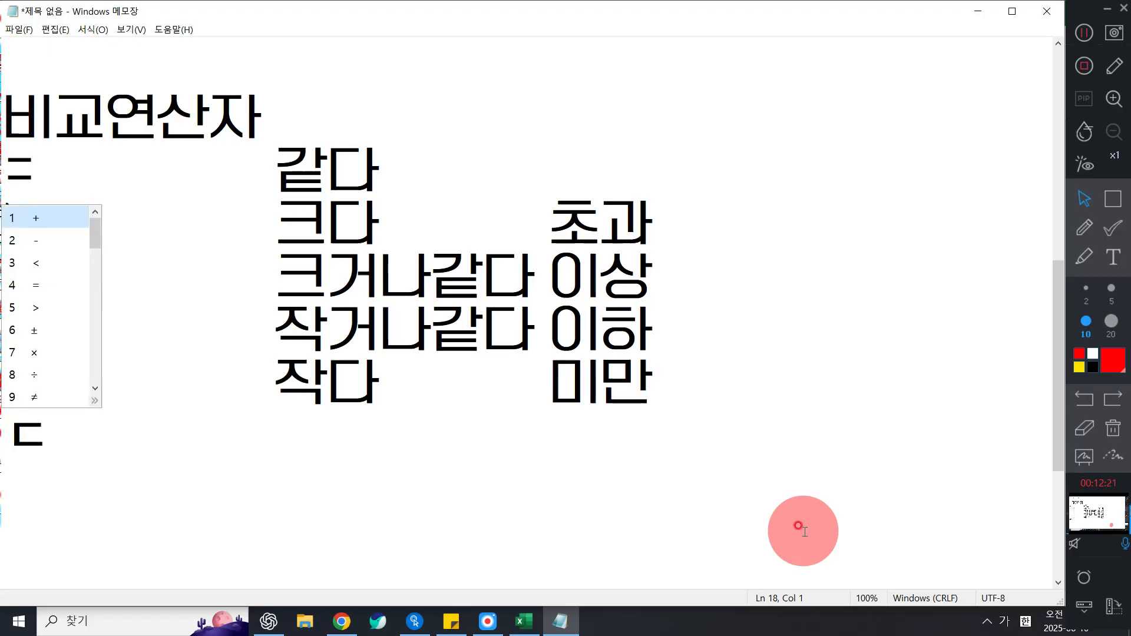
key("9")
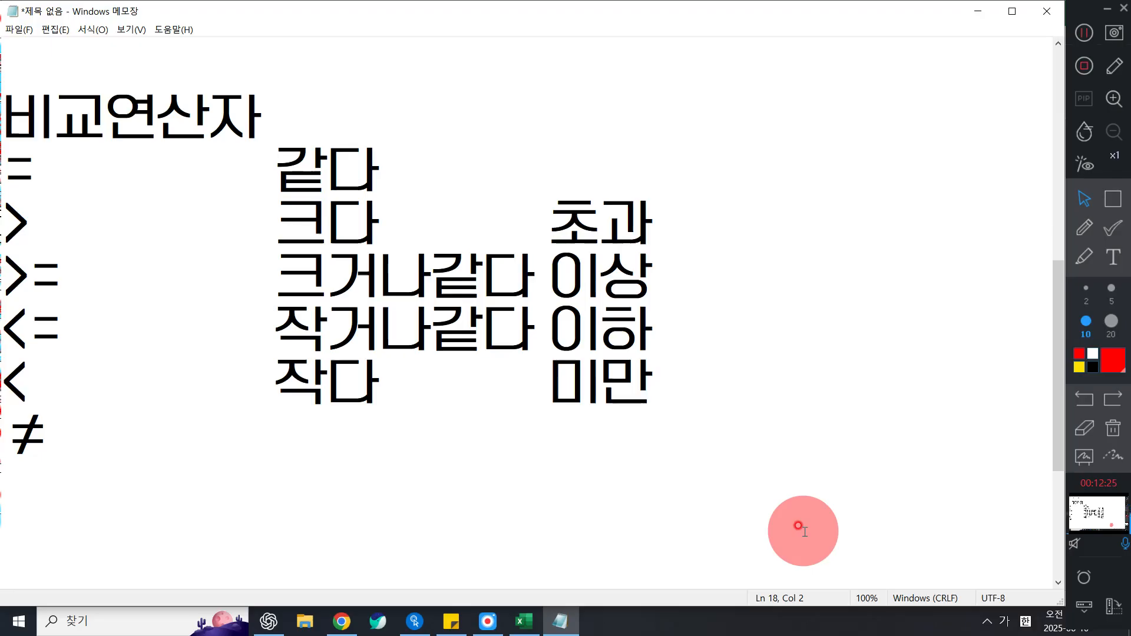
key("BackSpace")
- Complete the operator list with <> and its tab-aligned meaning 같지않다
type("<>")
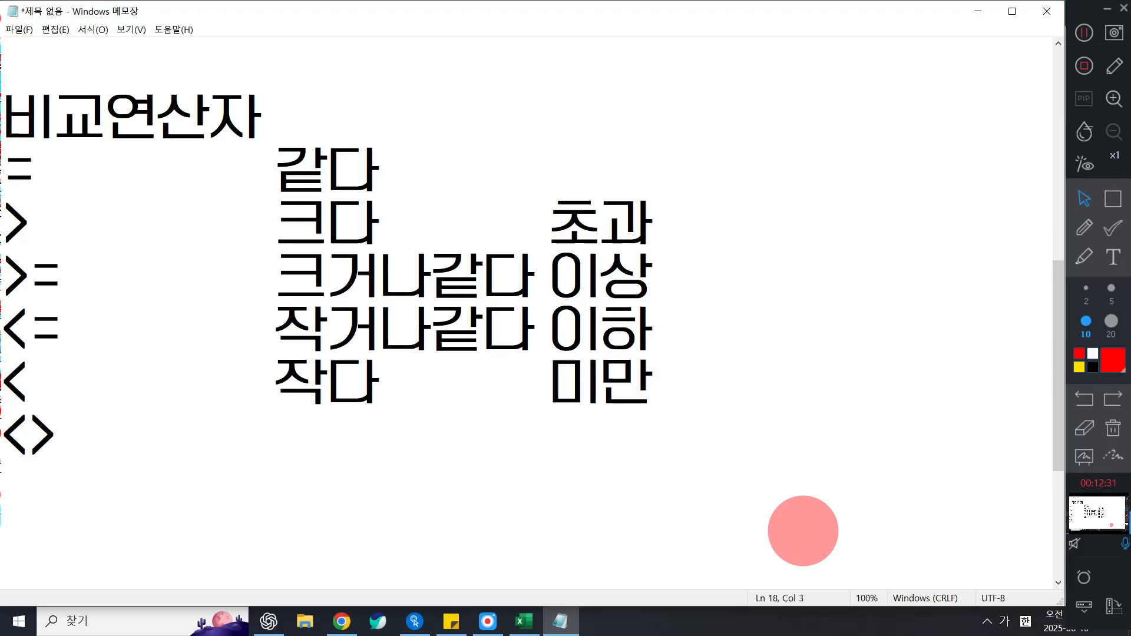
key("Tab")
type("작")
key("BackSpace")
key("BackSpace")
key("BackSpace")
type("같지아")
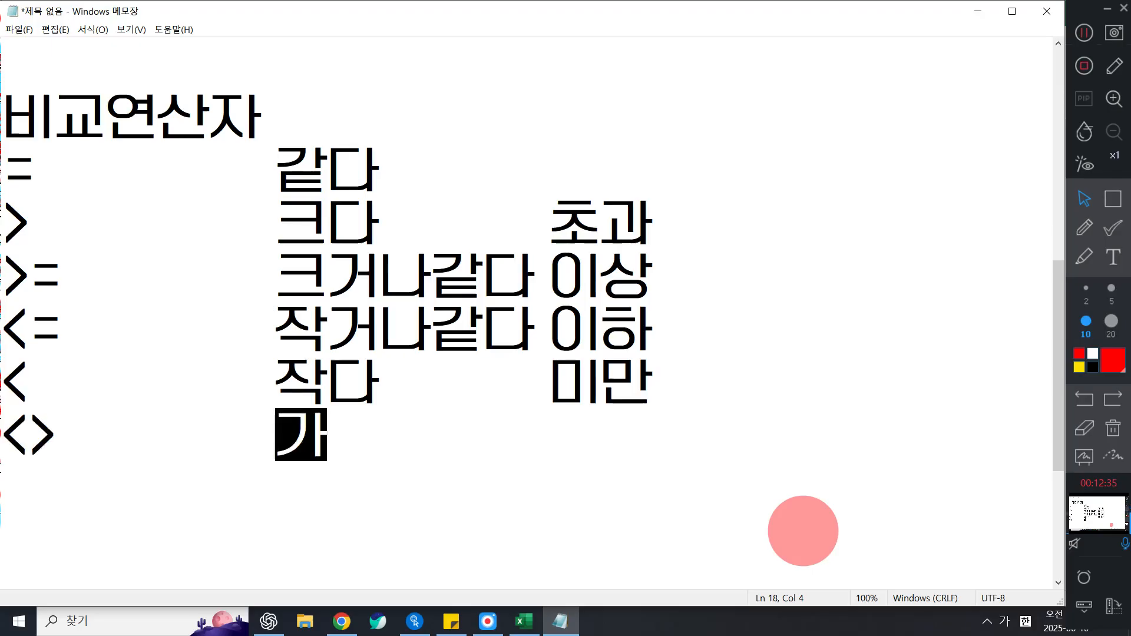
type("않다")
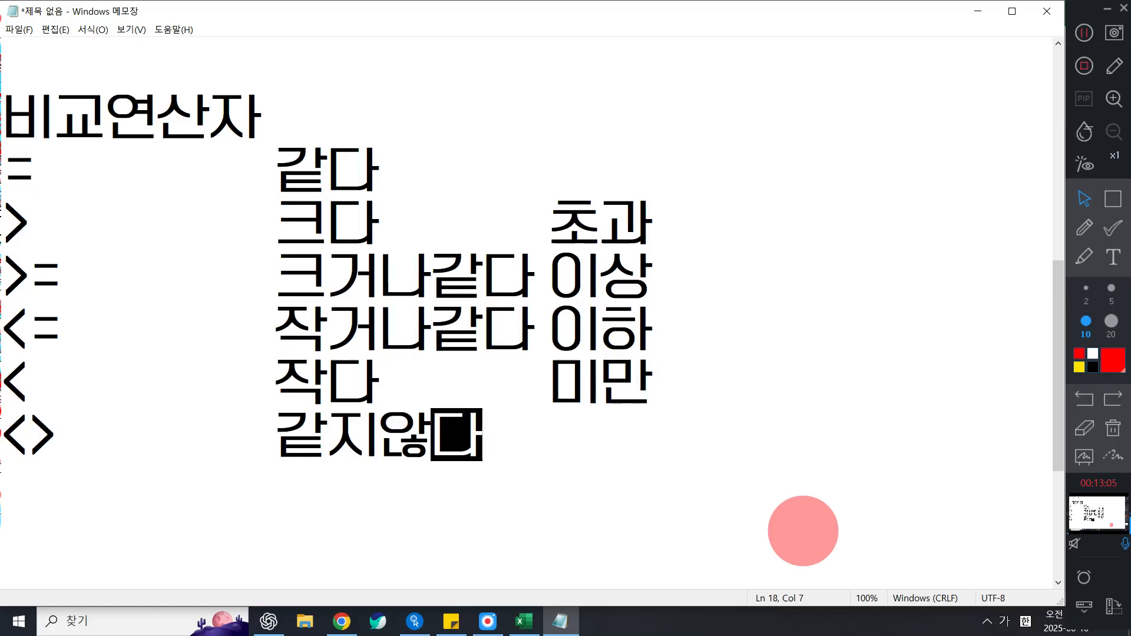
- Switch to the Excel test report and place a red text annotation ㅅ below the table
left_click(977, 11)
left_click(537, 397)
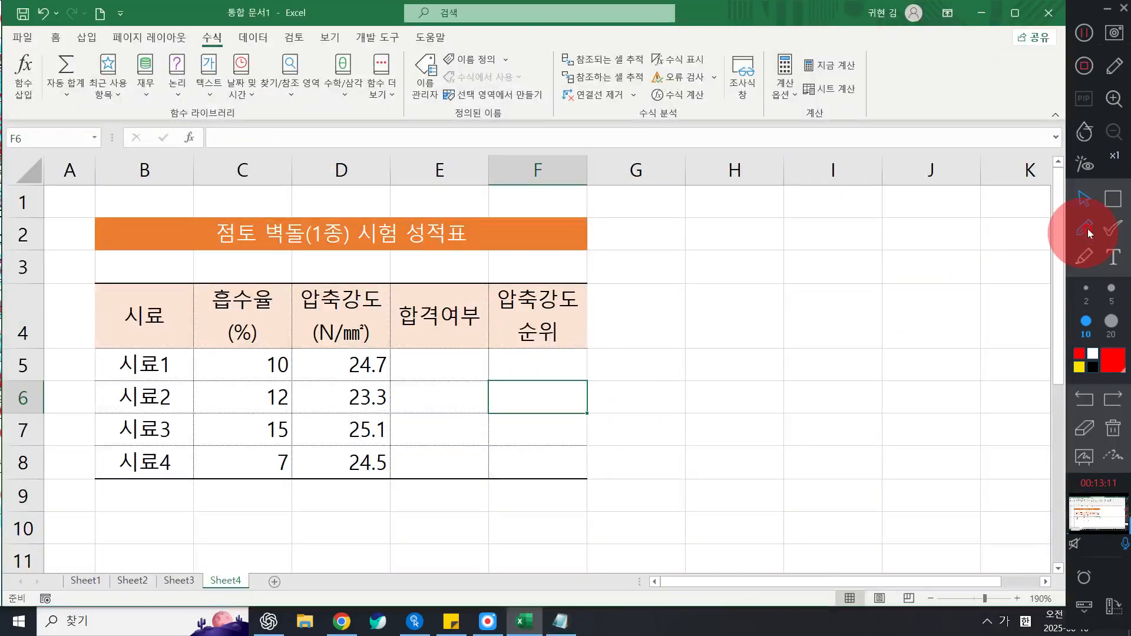
left_click(1117, 260)
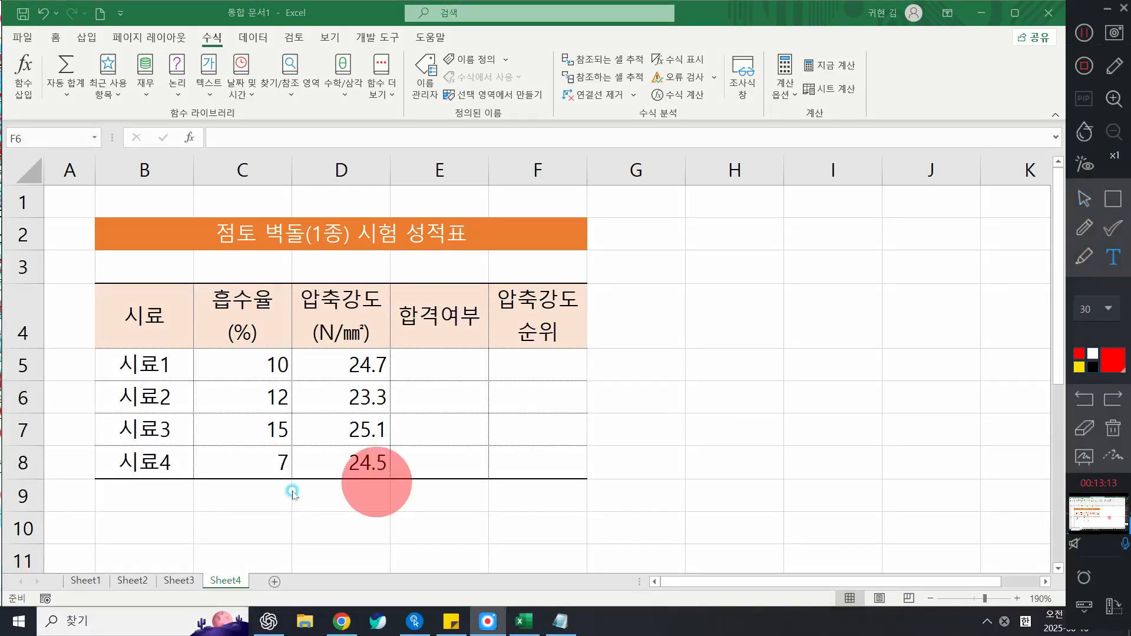
left_click(180, 526)
type("ㅅ")
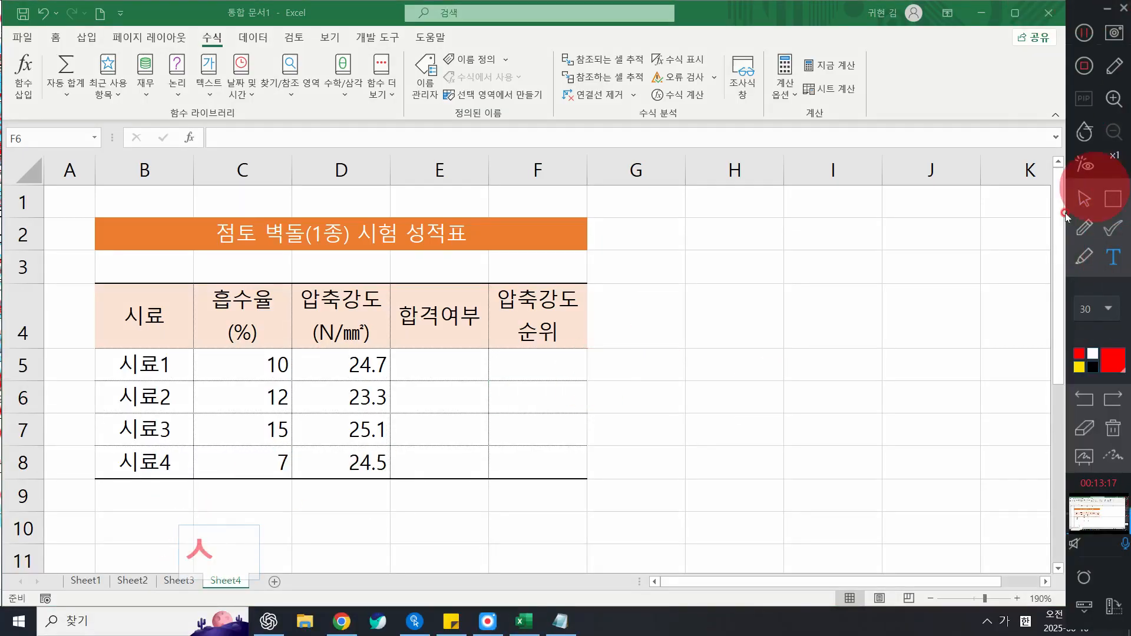
left_click(1083, 200)
- Return to the Notepad operator notes and clear the red ㅅ annotation from the screen
left_click(560, 622)
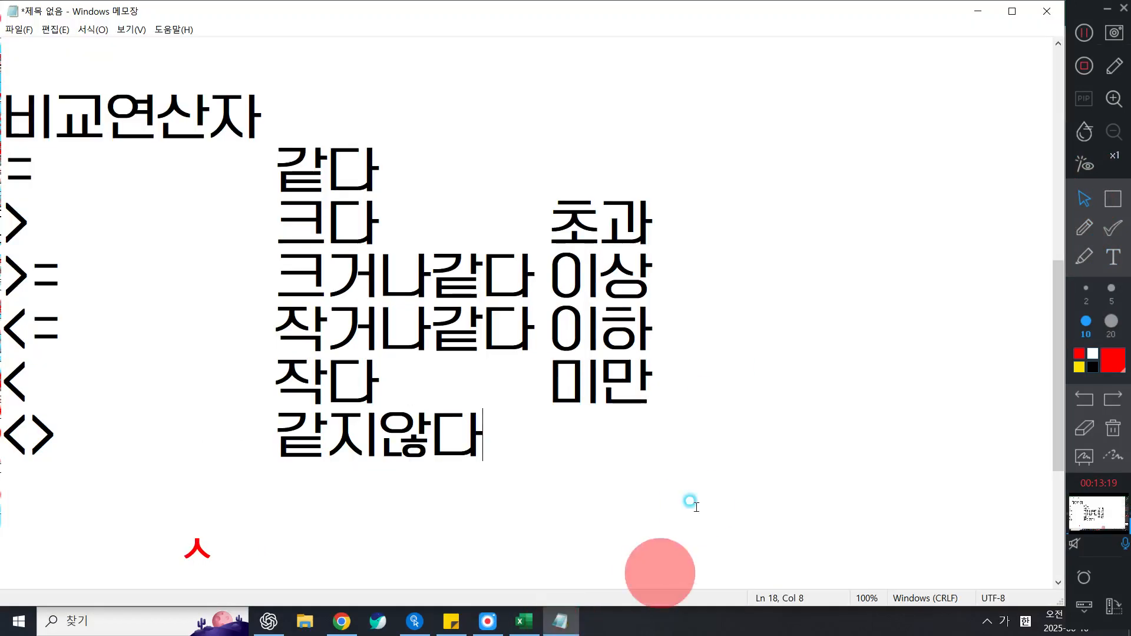
left_click(727, 375)
left_click(1104, 437)
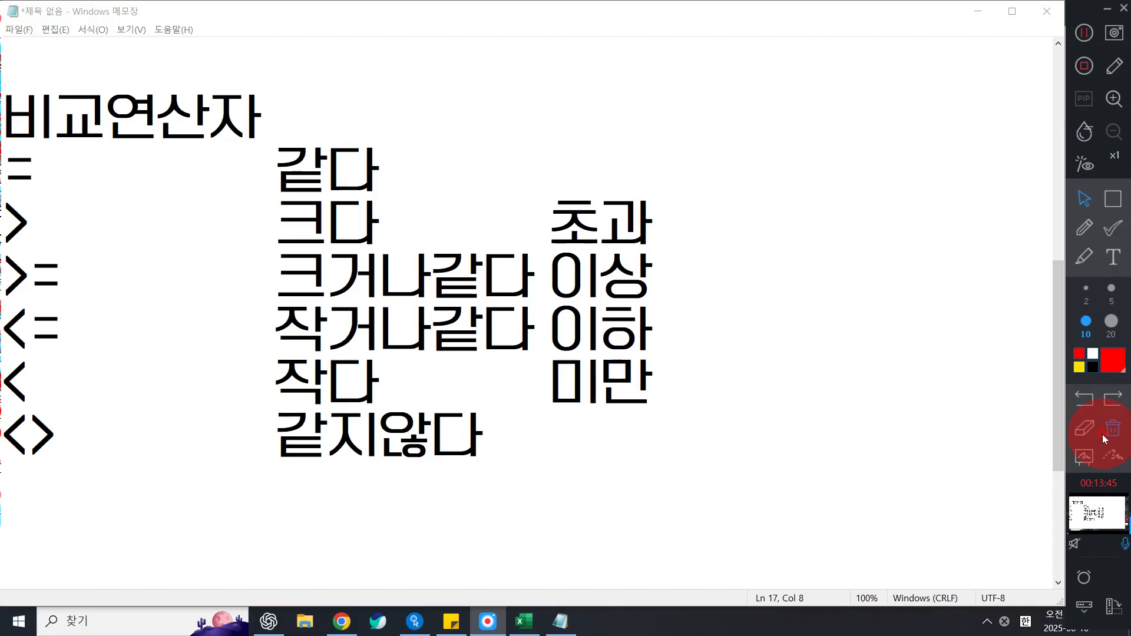
- Switch from the Notepad operator notes to the Excel test report
left_click(982, 13)
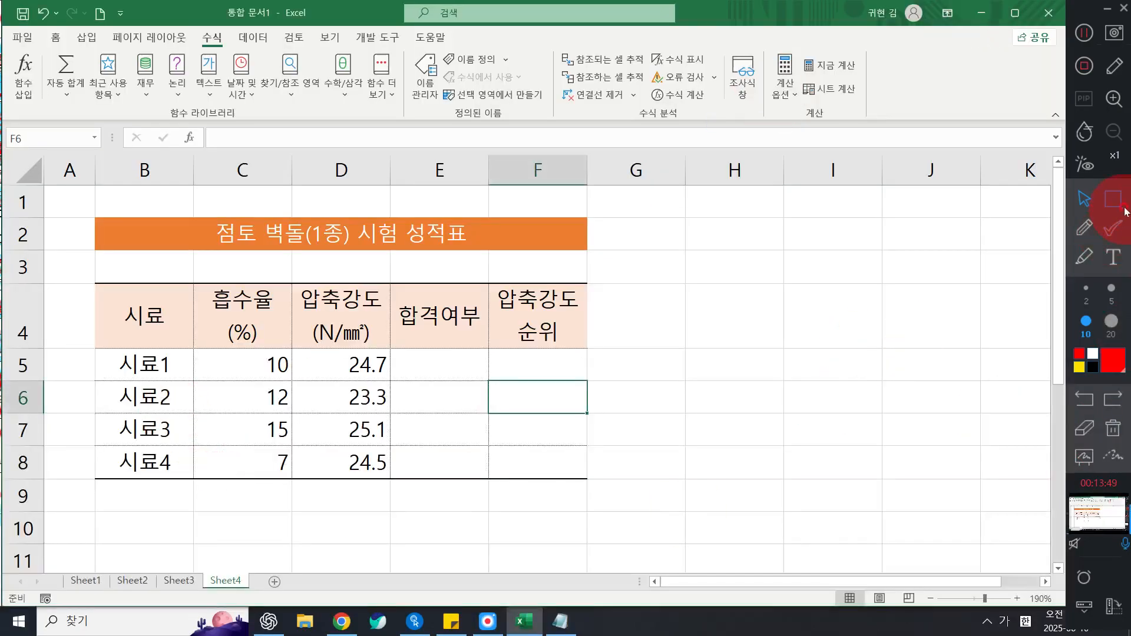
left_click(1113, 257)
left_click(141, 505)
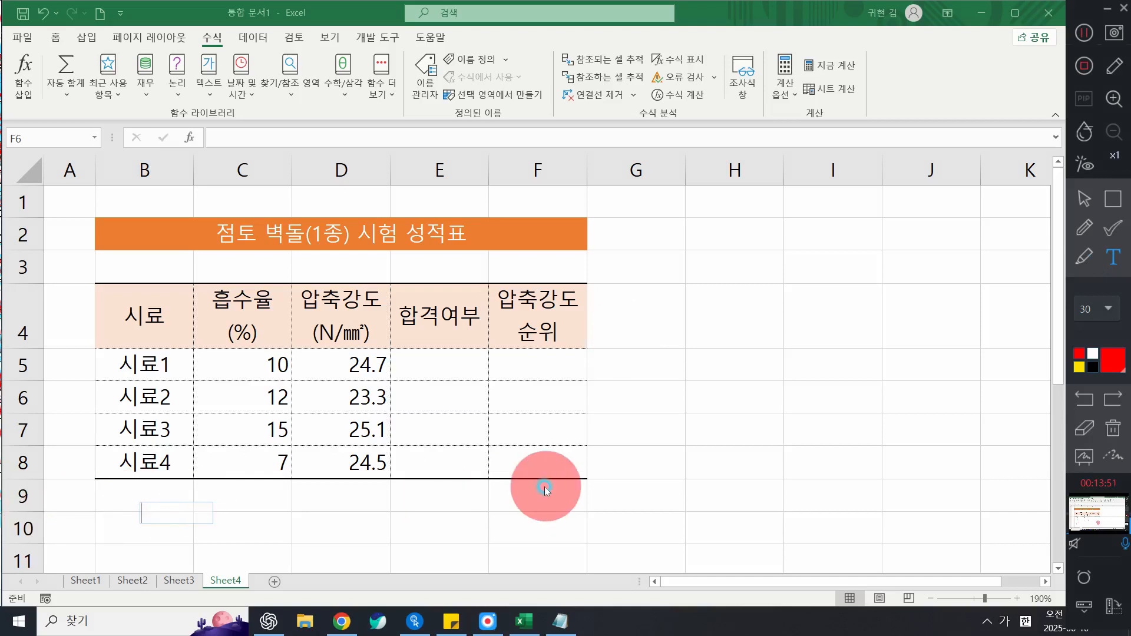
left_click(1085, 227)
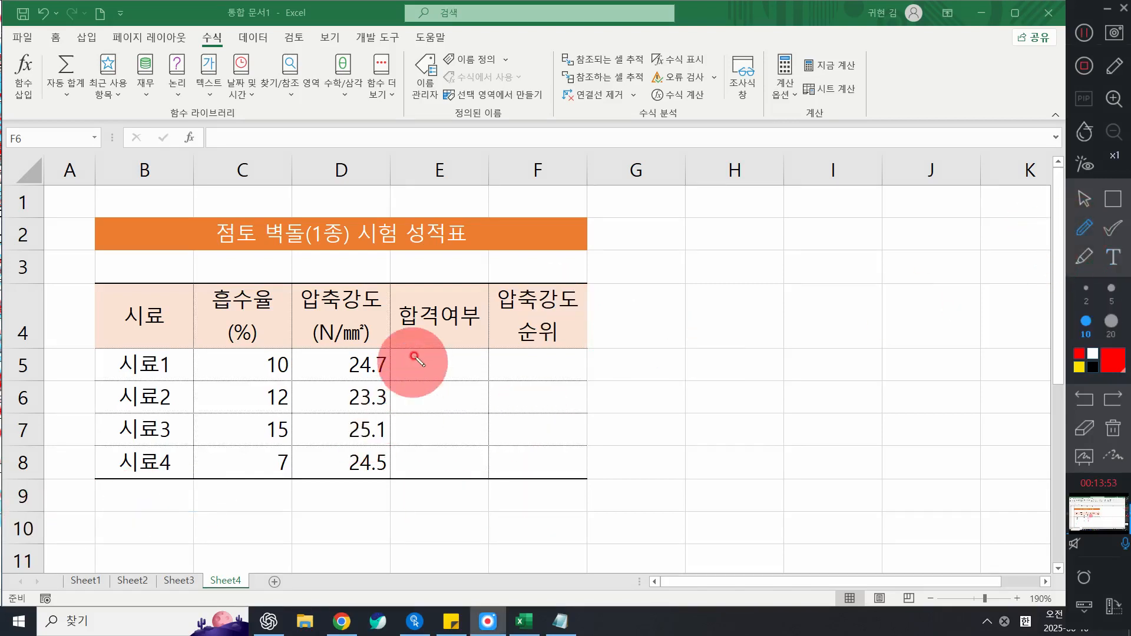
mouse_move(407, 342)
left_mouse_down()
mouse_move(419, 353)
mouse_move(434, 334)
mouse_move(436, 377)
left_mouse_up()
key("ctrl+z")
key("ctrl+z")
- Frame cell E5 with a red rectangle and add the red text annotation 흡수율이 12이상인 시료 합격, 그렇지못하면 불합격 below the table
left_click(1111, 200)
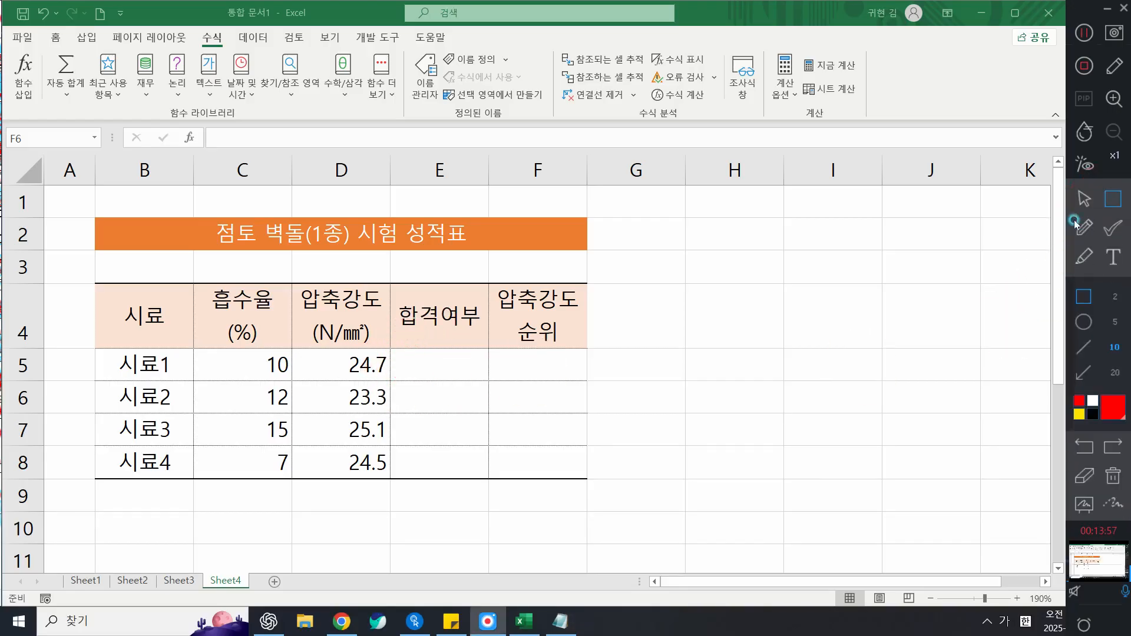
left_click_drag(389, 347, 490, 374)
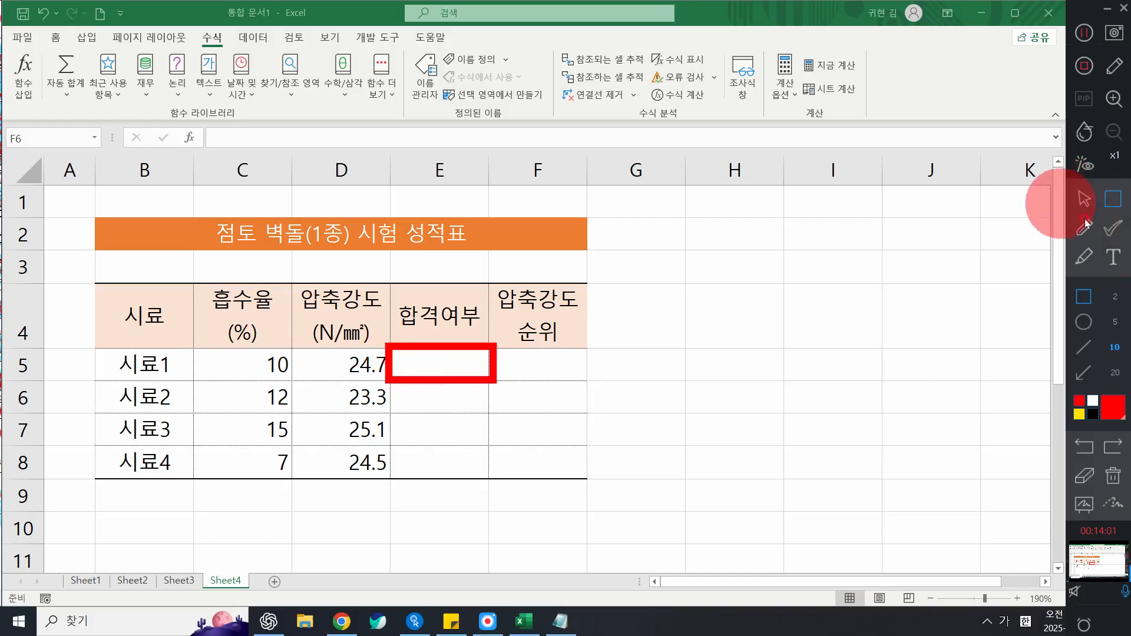
left_click(1112, 257)
left_click(115, 511)
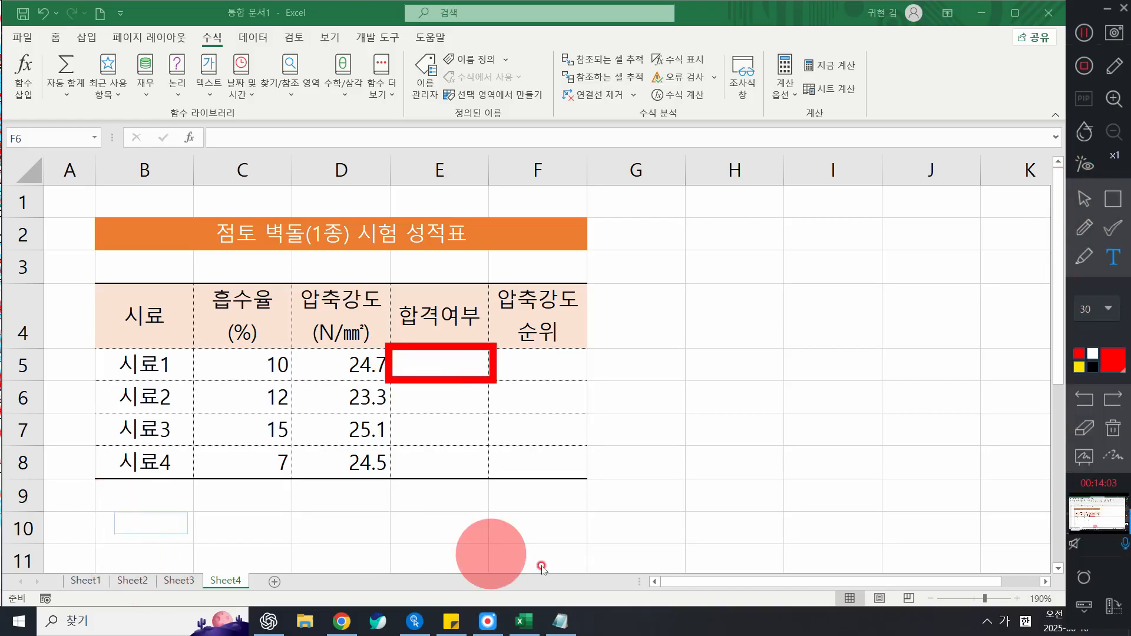
type("흡수율이")
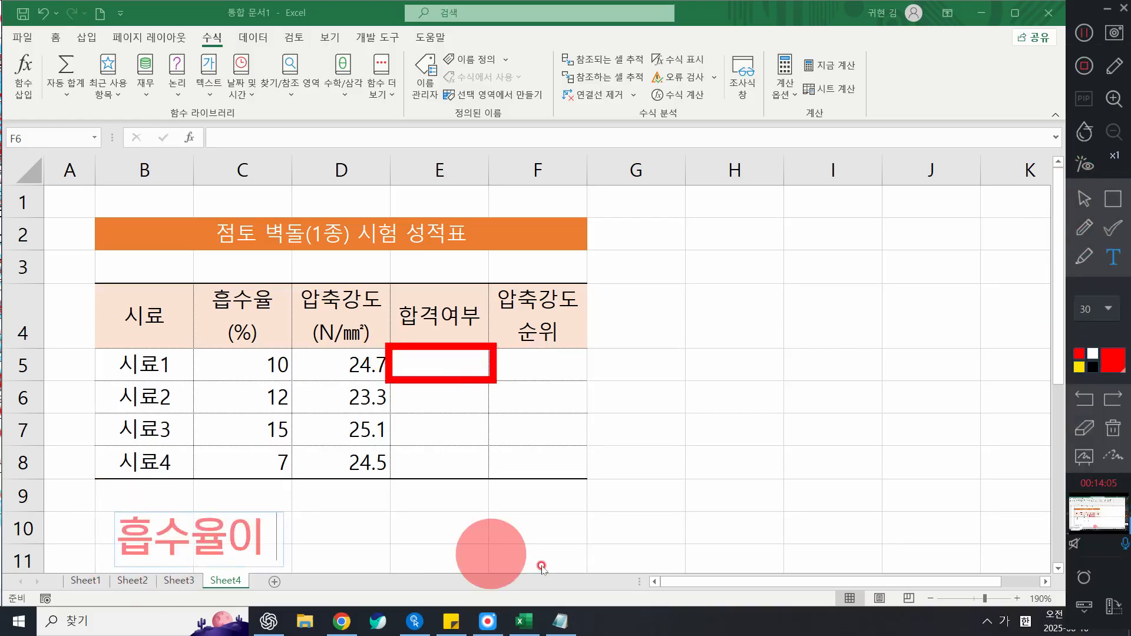
type(" 12이상인")
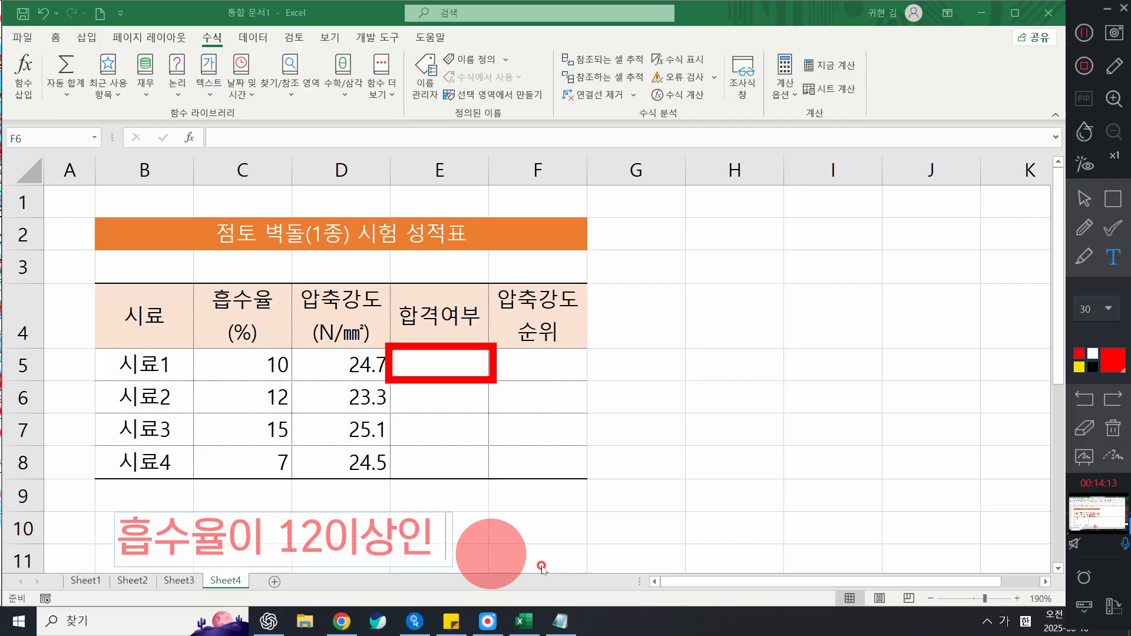
type("시료 합겨")
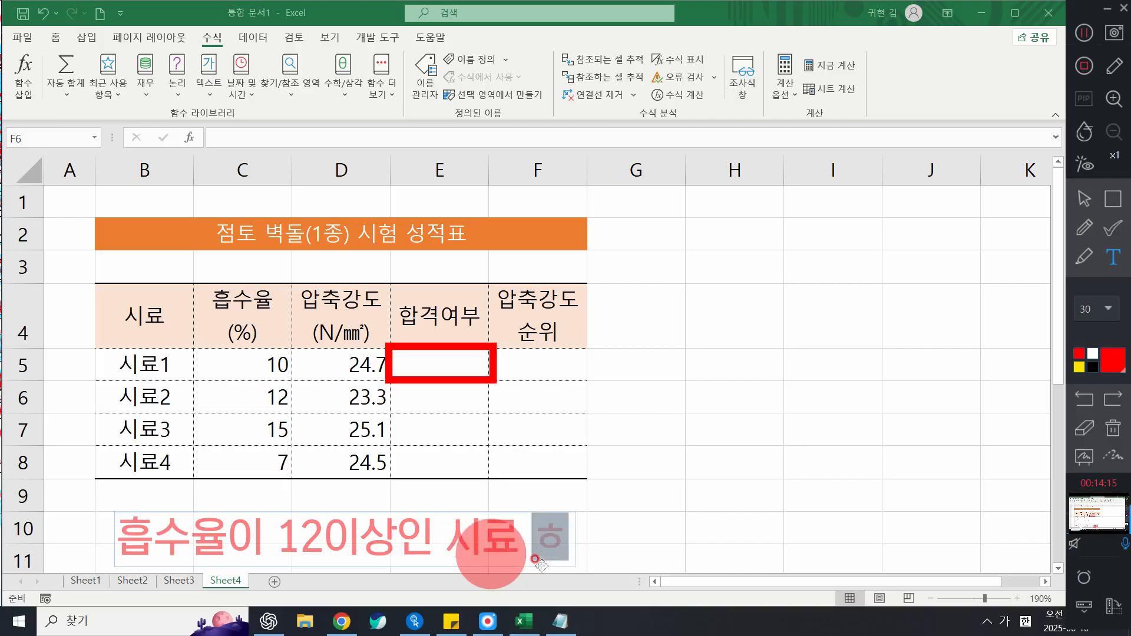
type(", 그렇ㅈ")
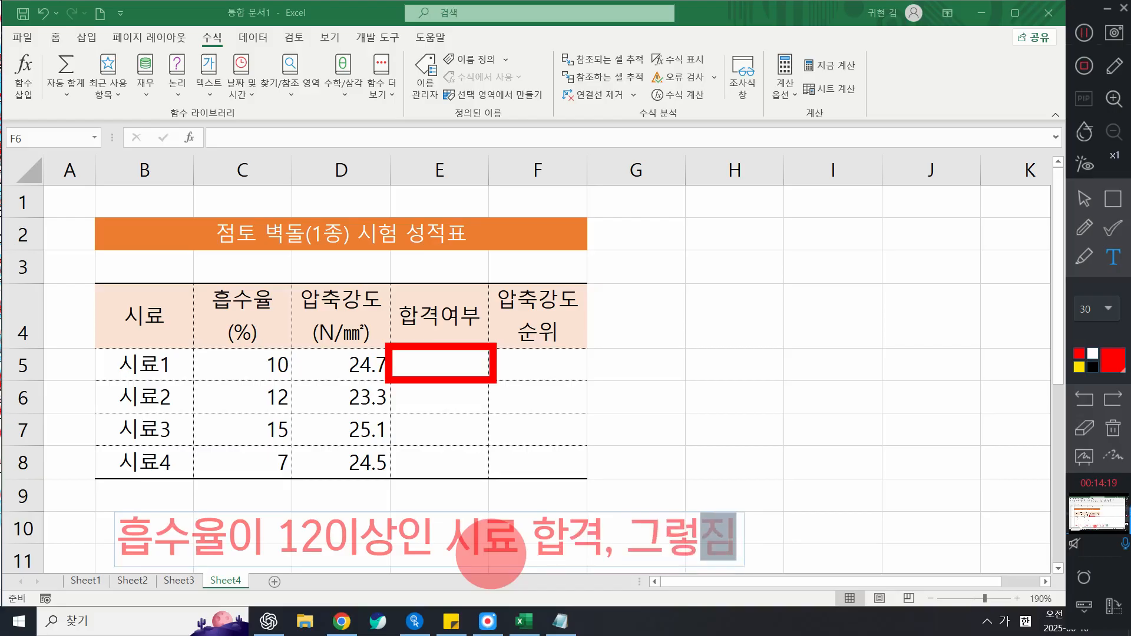
type("지못하면 불합ㄱ")
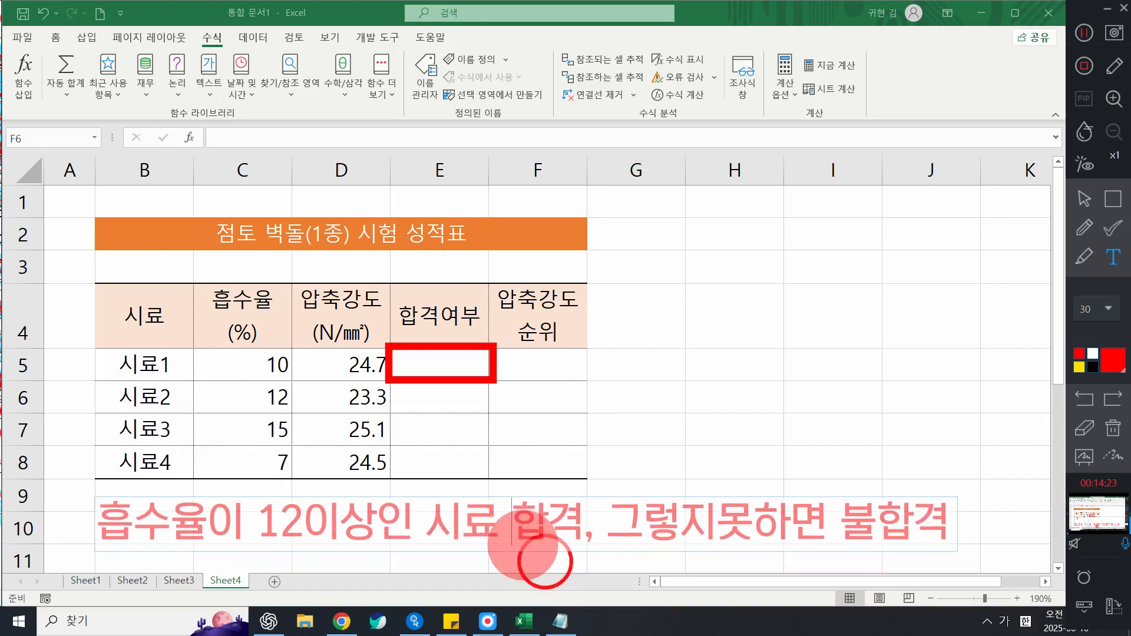
left_click(759, 404)
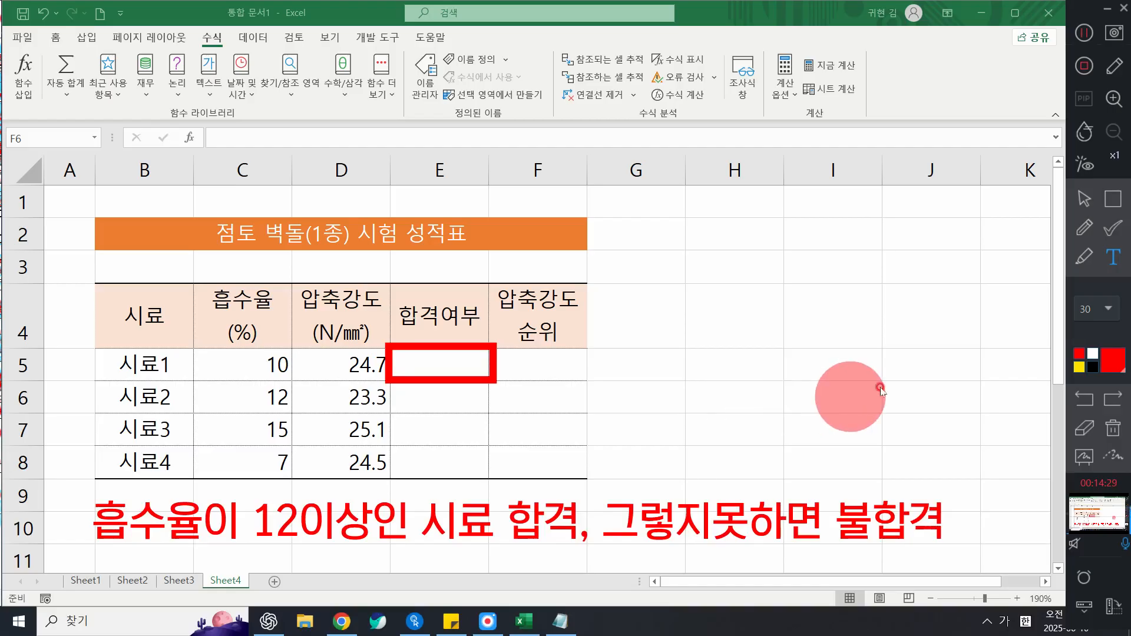
- Handwrite a large red X with the pen beside the report title, across columns G and H
left_click(1077, 231)
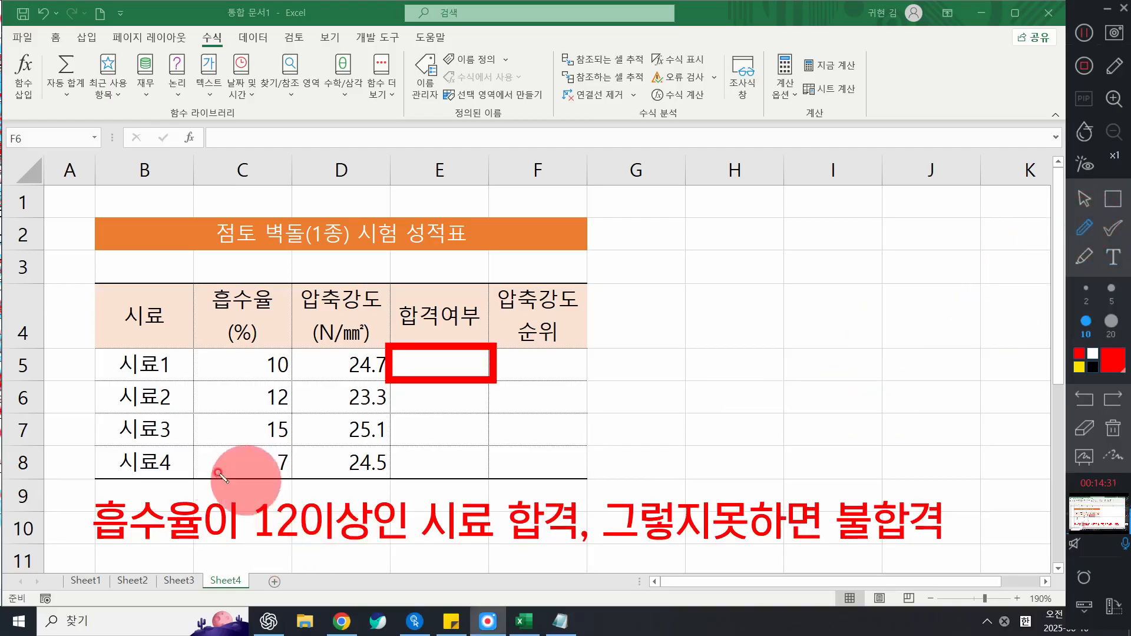
mouse_move(629, 237)
left_mouse_down()
mouse_move(639, 206)
mouse_move(698, 280)
left_mouse_up()
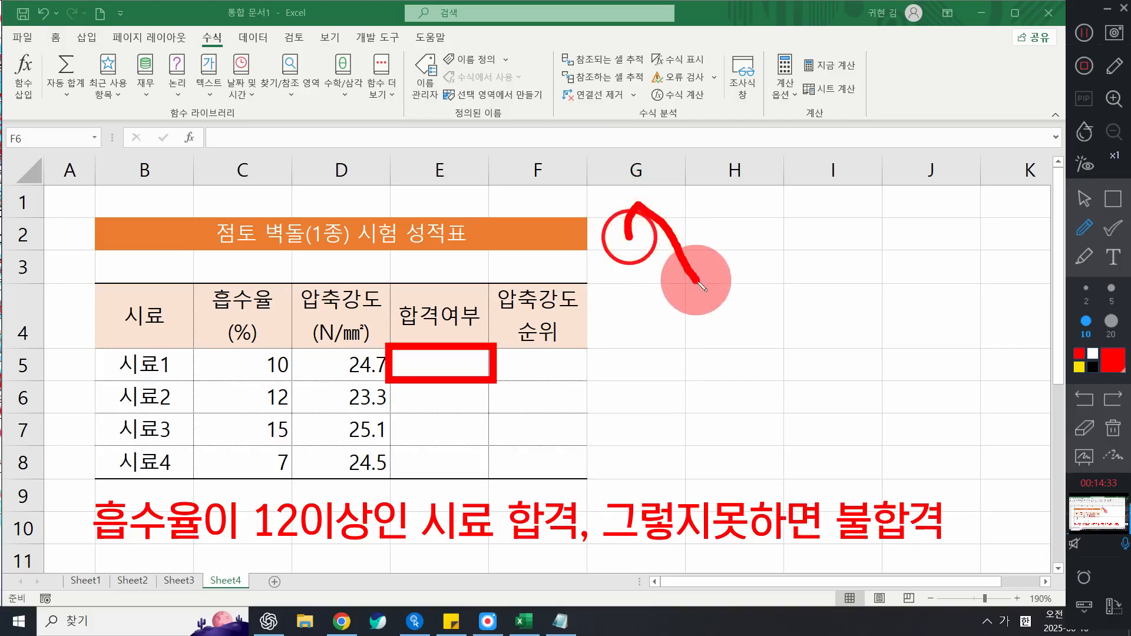
left_click_drag(721, 202, 630, 280)
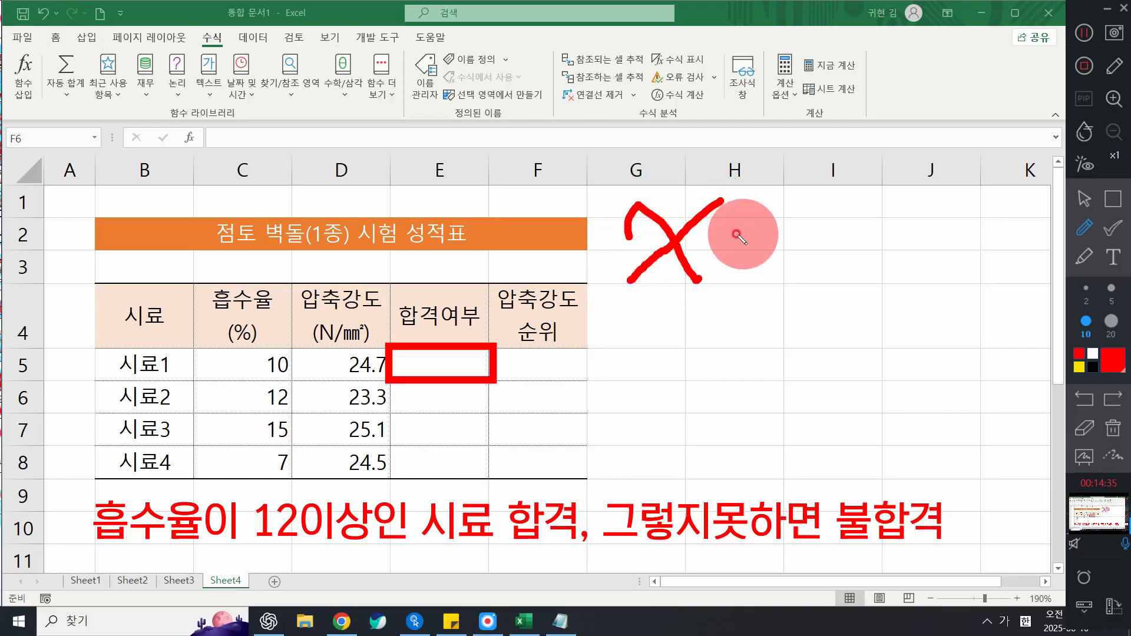
- Handwrite ">=12" in red after the handwritten x beside the table
mouse_move(736, 214)
left_mouse_down()
mouse_move(772, 228)
mouse_move(740, 271)
left_mouse_up()
left_click_drag(792, 222, 840, 211)
left_click_drag(781, 253, 828, 240)
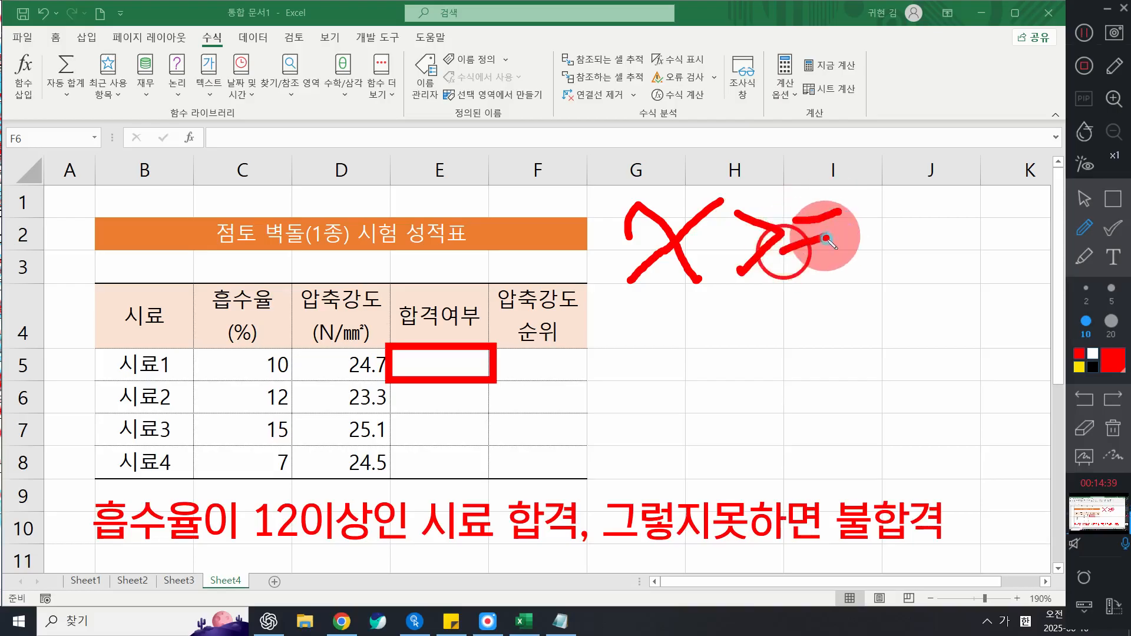
mouse_move(861, 190)
left_mouse_down()
mouse_move(854, 270)
mouse_move(942, 253)
left_mouse_up()
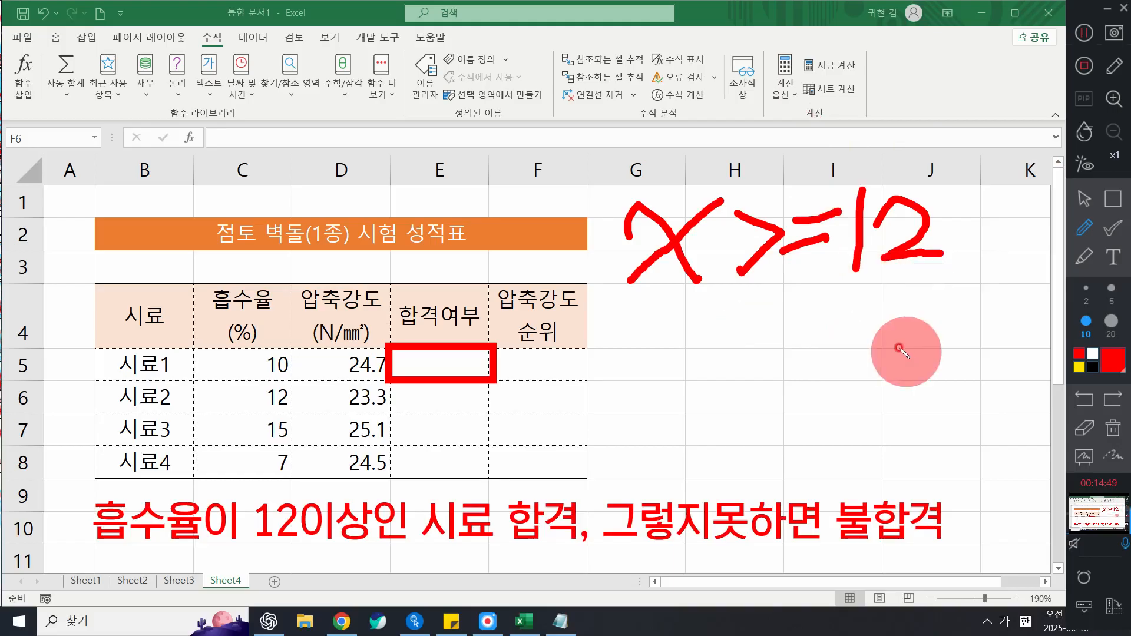
- Draw a wavy underline beneath the handwritten x and write C5 below it
mouse_move(602, 306)
left_mouse_down()
mouse_move(701, 316)
mouse_move(743, 298)
left_mouse_up()
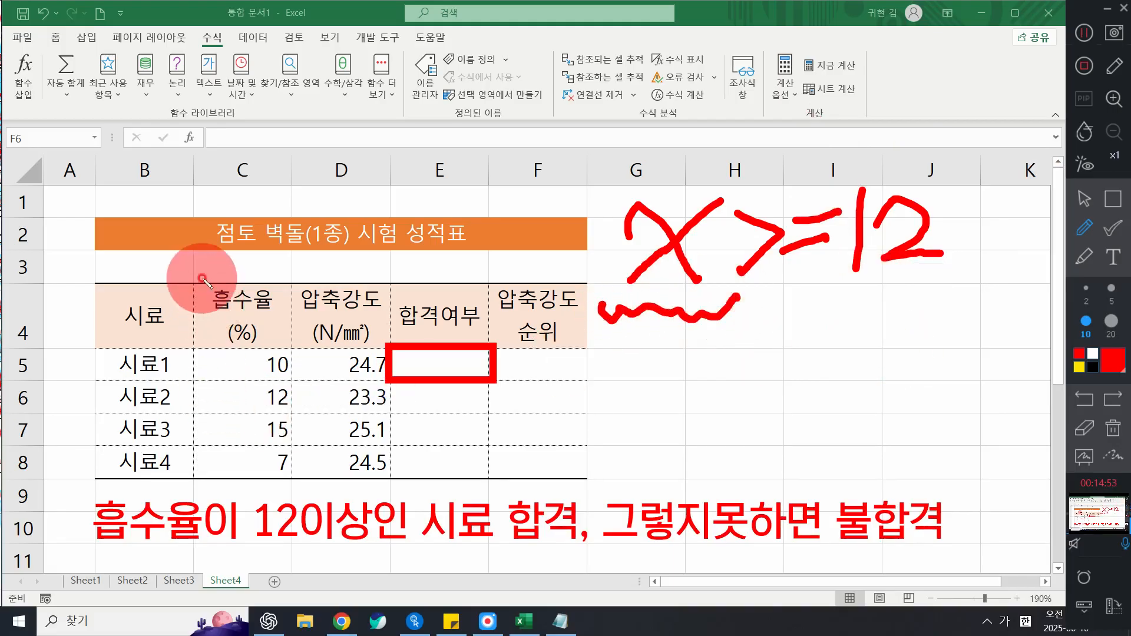
left_click_drag(202, 272, 221, 269)
key("ctrl+z")
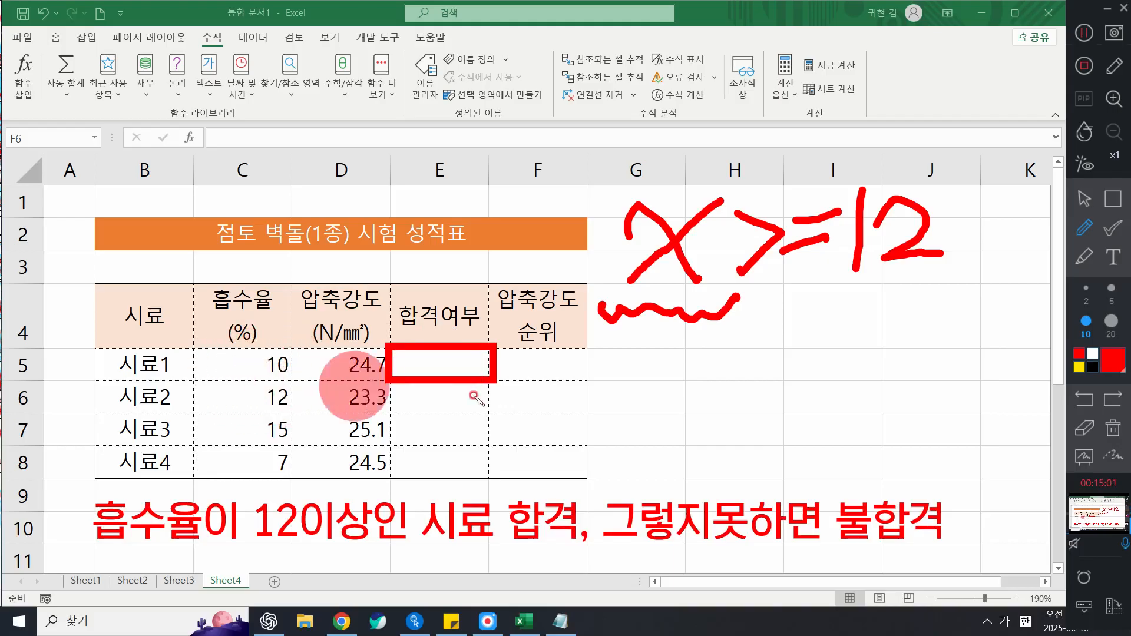
mouse_move(669, 347)
left_mouse_down()
mouse_move(648, 342)
mouse_move(677, 377)
mouse_move(675, 354)
mouse_move(660, 368)
mouse_move(726, 348)
left_mouse_up()
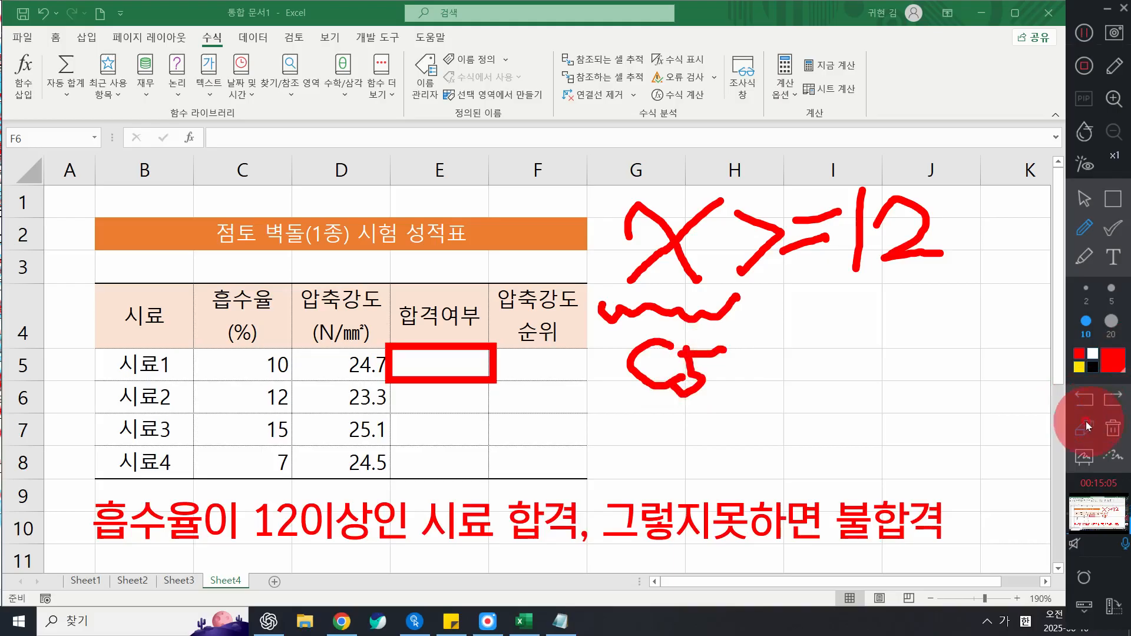
- Erase the handwritten x with its underline and C5 note, and write C5 in front of ">=12"
left_click(1088, 425)
mouse_move(693, 405)
left_mouse_down()
mouse_move(665, 302)
mouse_move(660, 215)
mouse_move(624, 224)
mouse_move(651, 268)
left_mouse_up()
left_click(1085, 228)
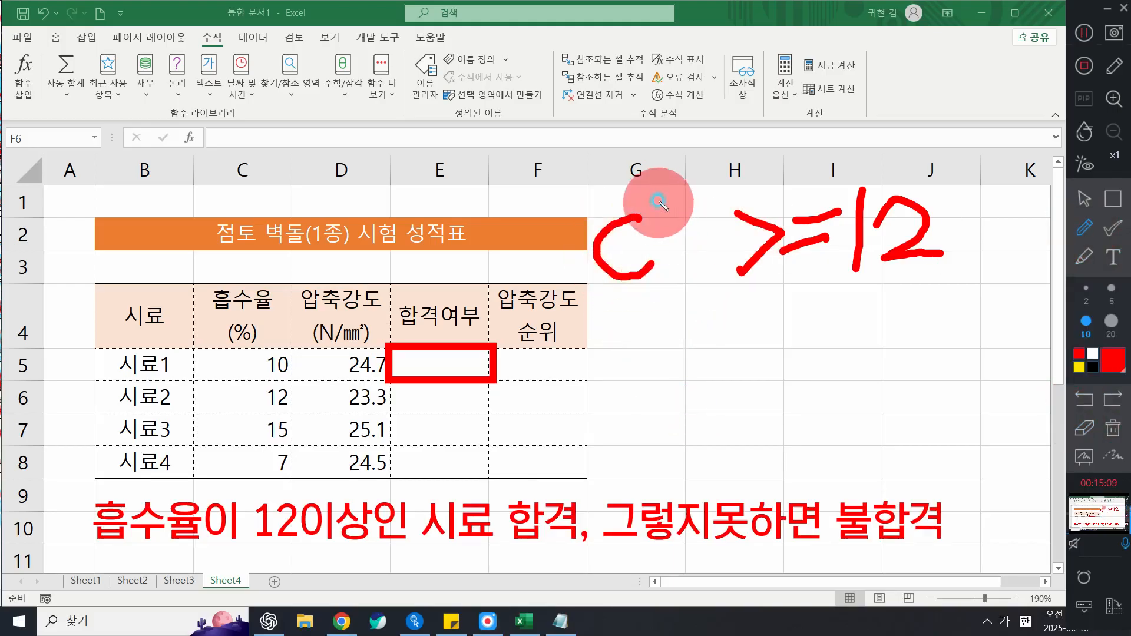
mouse_move(658, 202)
left_mouse_down()
mouse_move(686, 251)
mouse_move(654, 289)
left_mouse_up()
left_click_drag(667, 224, 701, 220)
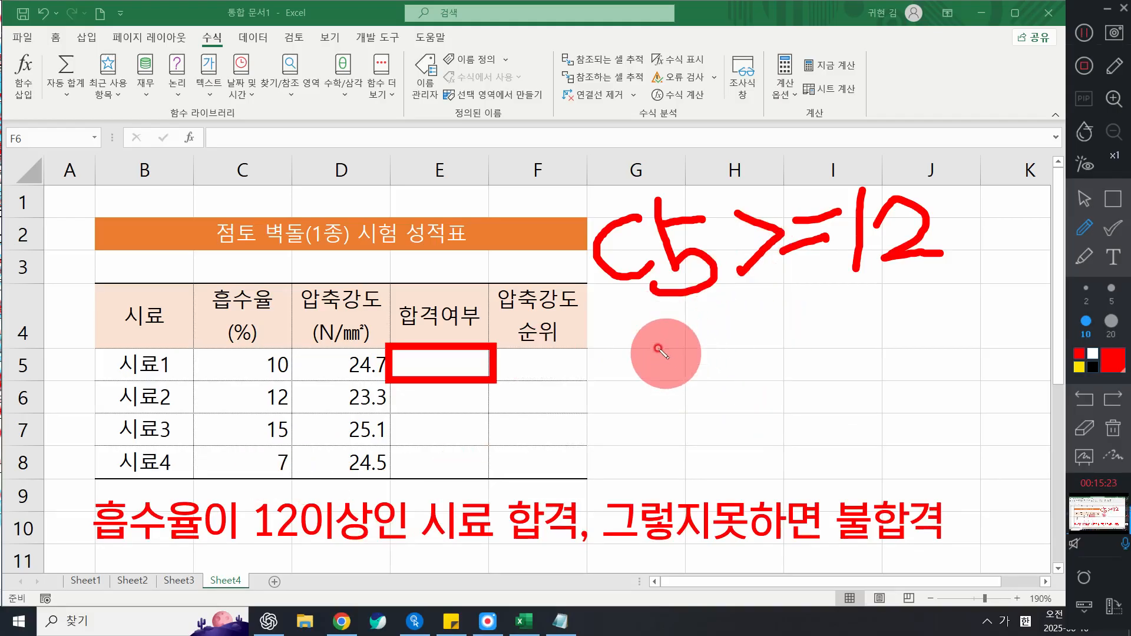
- Handwrite "x>=12" beneath "C5>=12" and underline its x
mouse_move(633, 352)
left_mouse_down()
mouse_move(671, 363)
mouse_move(710, 398)
left_mouse_up()
left_click_drag(686, 354, 651, 392)
mouse_move(727, 333)
left_mouse_down()
mouse_move(750, 353)
mouse_move(721, 380)
left_mouse_up()
left_click_drag(779, 334, 825, 330)
mouse_move(778, 352)
left_mouse_down()
mouse_move(812, 349)
mouse_move(838, 383)
left_mouse_up()
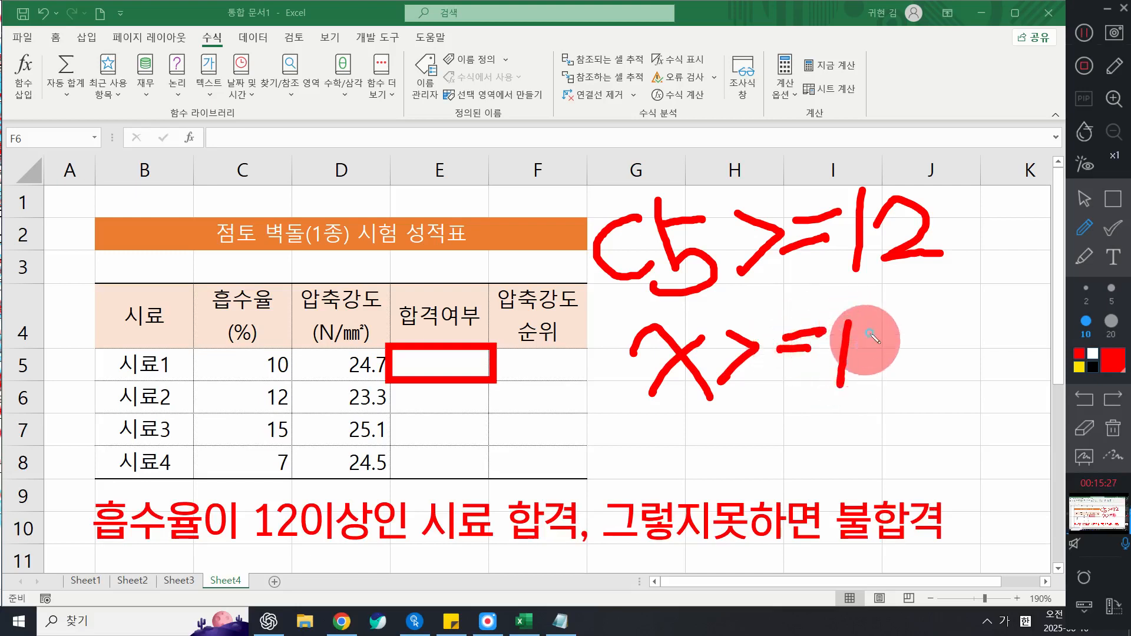
mouse_move(848, 318)
left_mouse_down()
mouse_move(867, 379)
mouse_move(895, 377)
left_mouse_up()
mouse_move(589, 391)
left_mouse_down()
mouse_move(615, 423)
mouse_move(739, 415)
left_mouse_up()
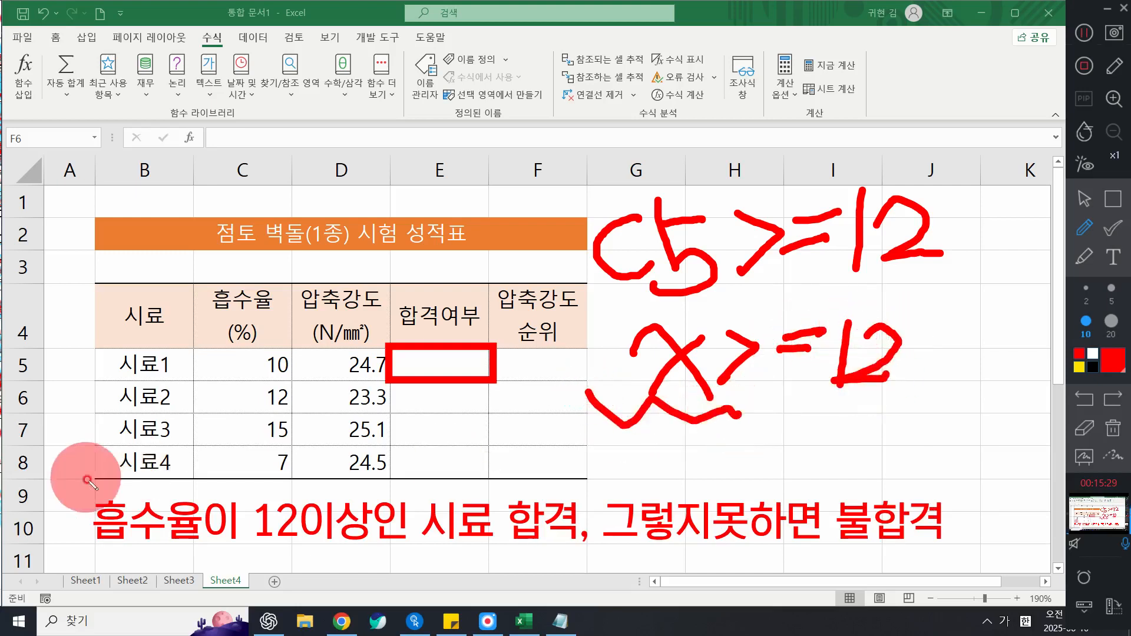
mouse_move(85, 526)
left_mouse_down()
mouse_move(342, 391)
mouse_move(618, 362)
left_mouse_up()
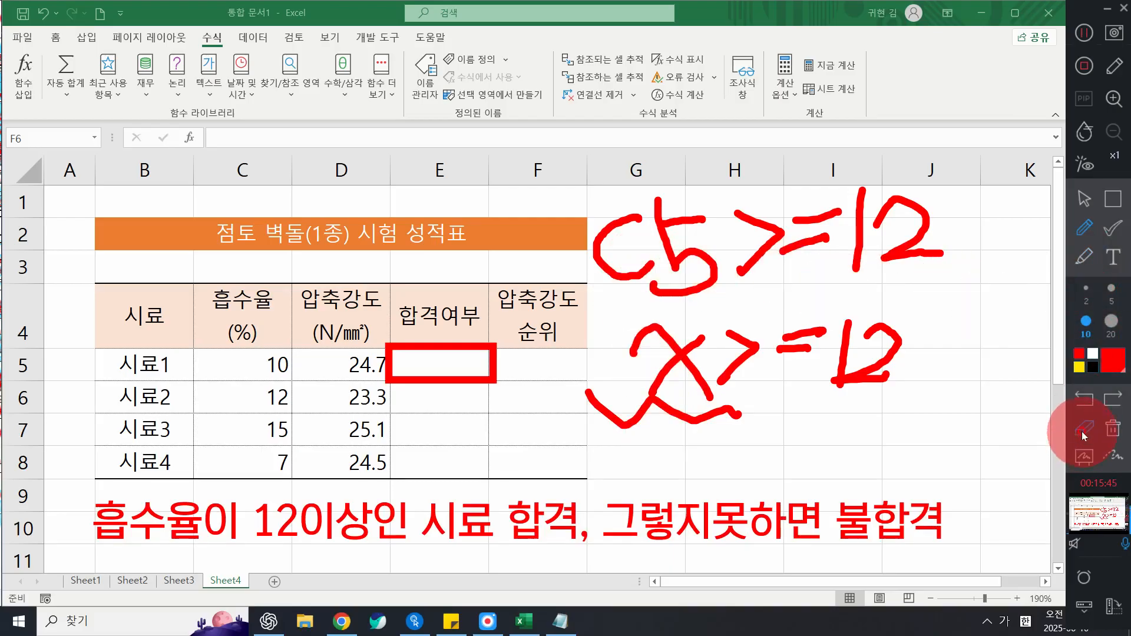
- Erase all the handwritten notes and the red box around cell E5, and leave annotation mode
left_click(1083, 433)
mouse_move(707, 436)
left_mouse_down()
mouse_move(654, 212)
mouse_move(766, 291)
mouse_move(783, 329)
mouse_move(878, 354)
left_mouse_up()
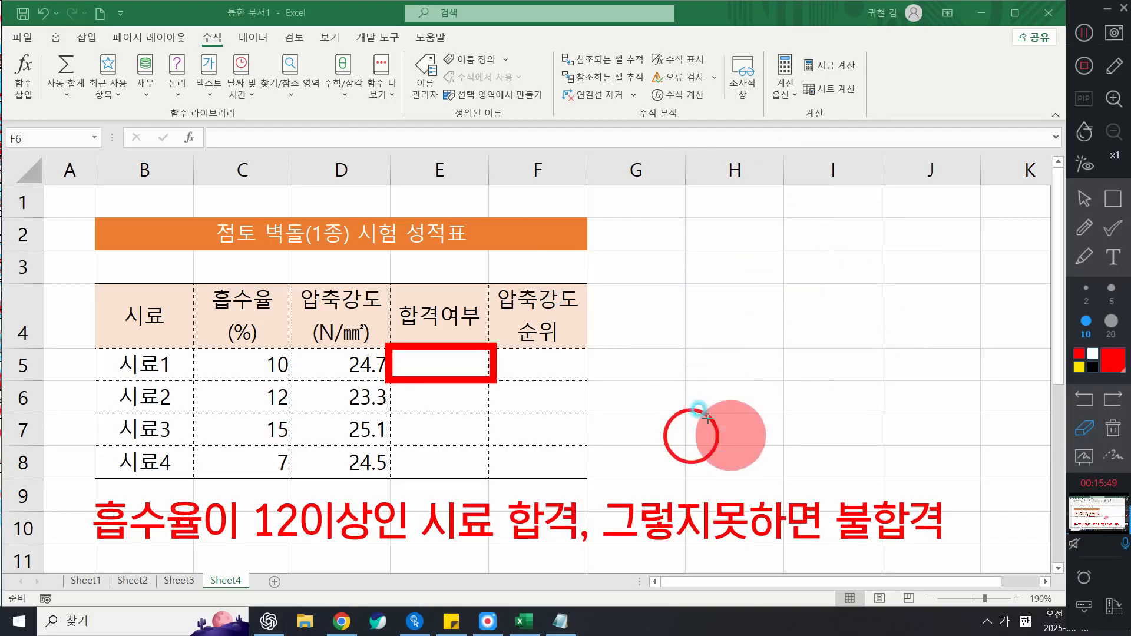
mouse_move(495, 353)
left_mouse_down()
mouse_move(446, 324)
mouse_move(458, 344)
left_mouse_up()
left_click(1084, 197)
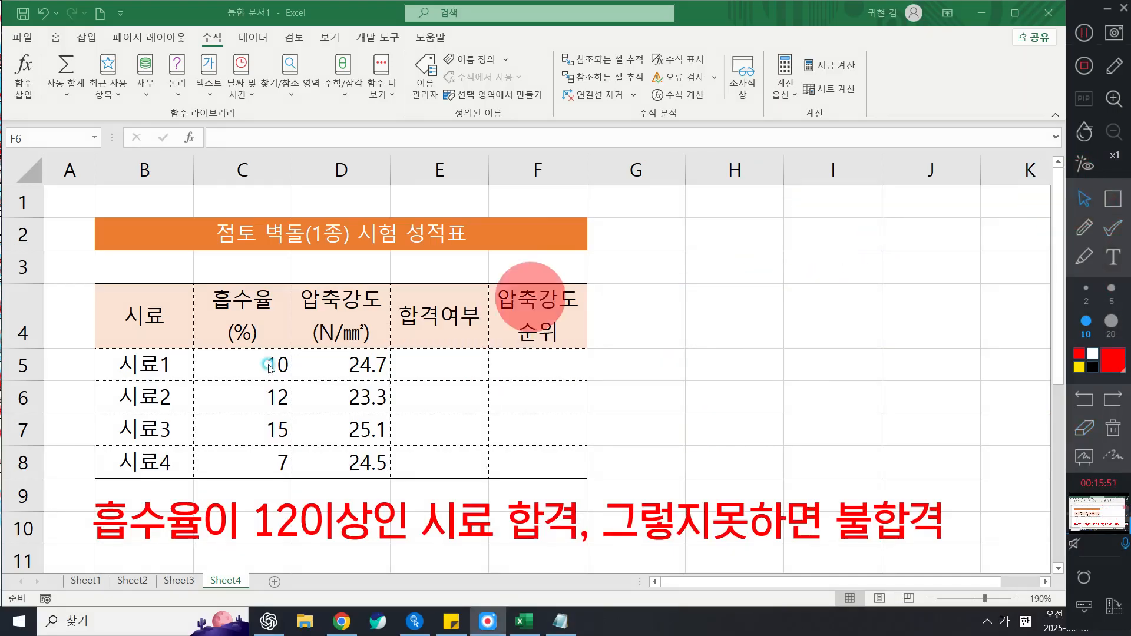
- Begin an "=IF(" formula in cell E5, the 합격여부 cell of 시료1
left_click(452, 375)
left_click(436, 369)
type("=ㅑ")
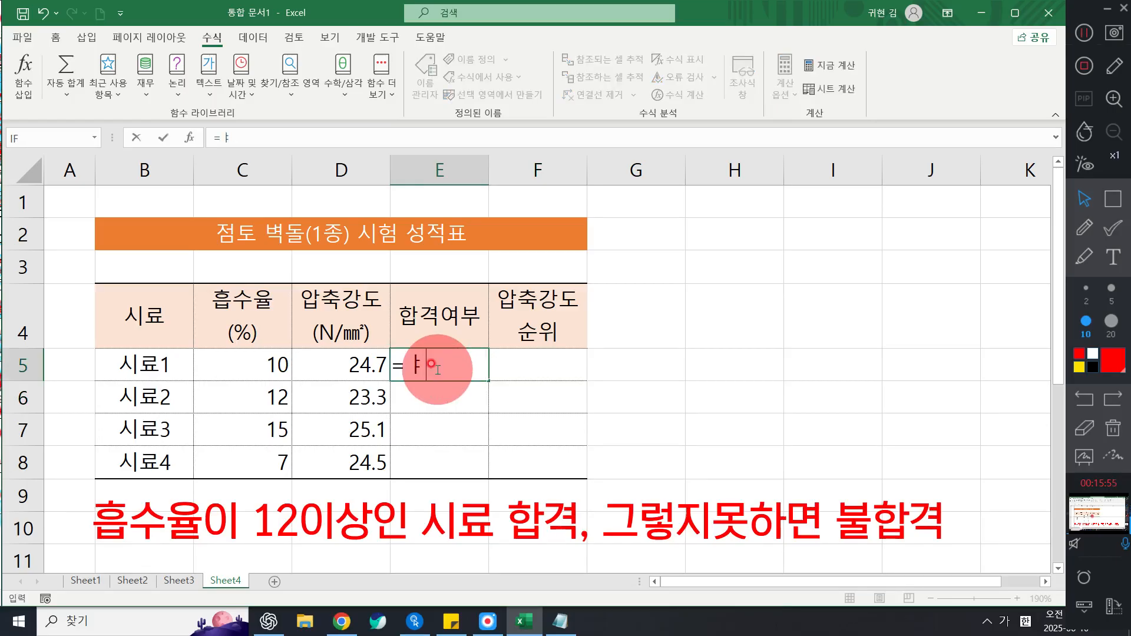
key("BackSpace")
key("Hangul")
type("IF")
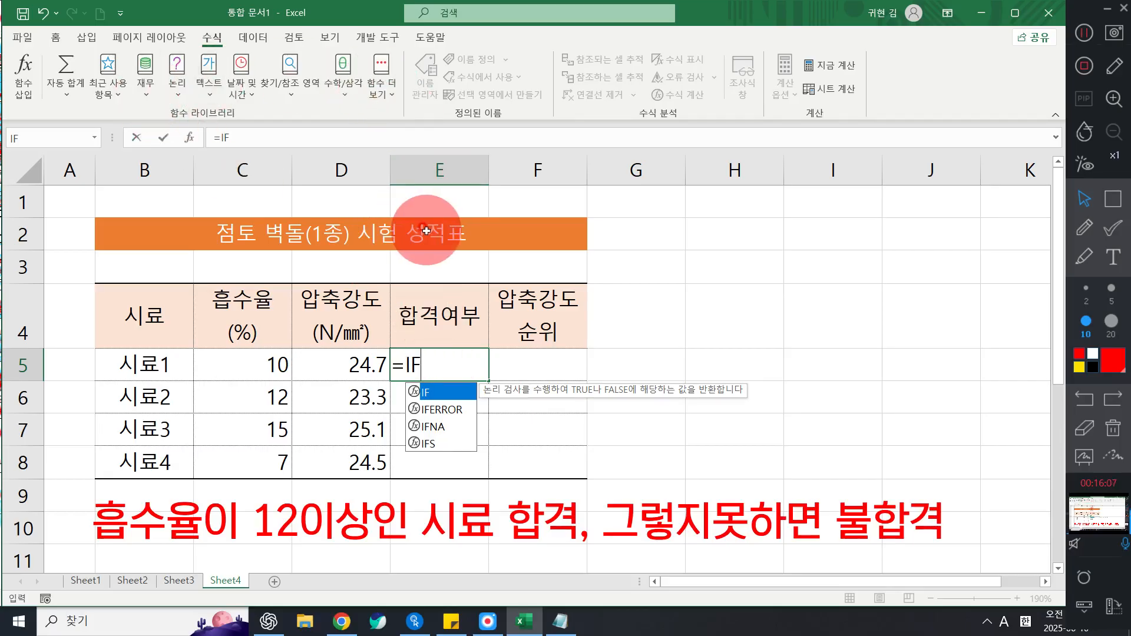
key("Escape")
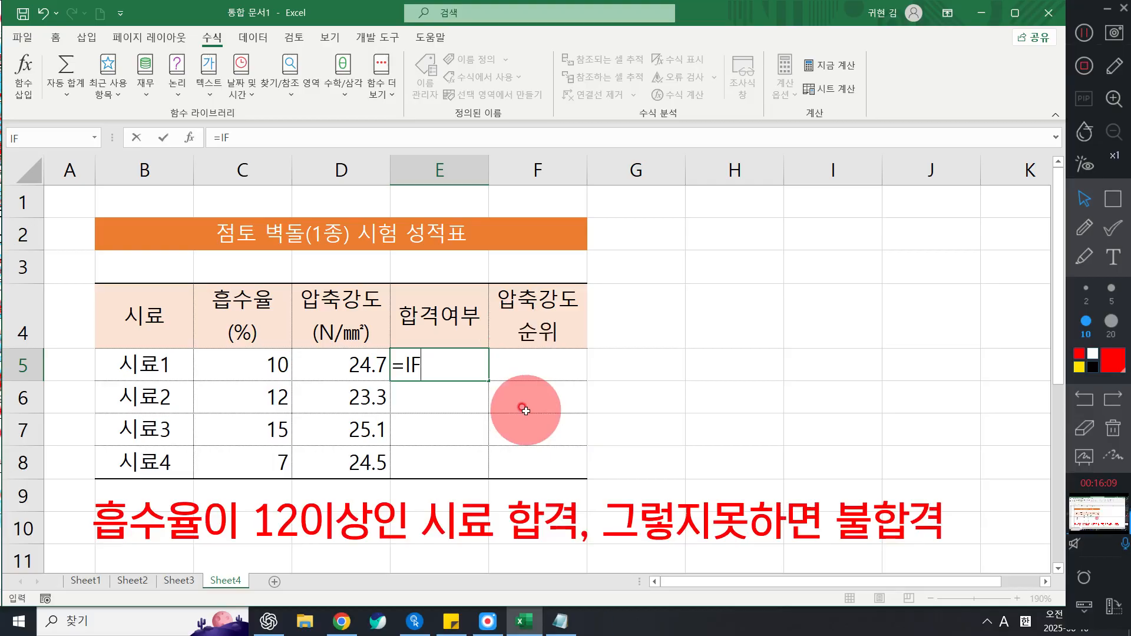
key("super+plus")
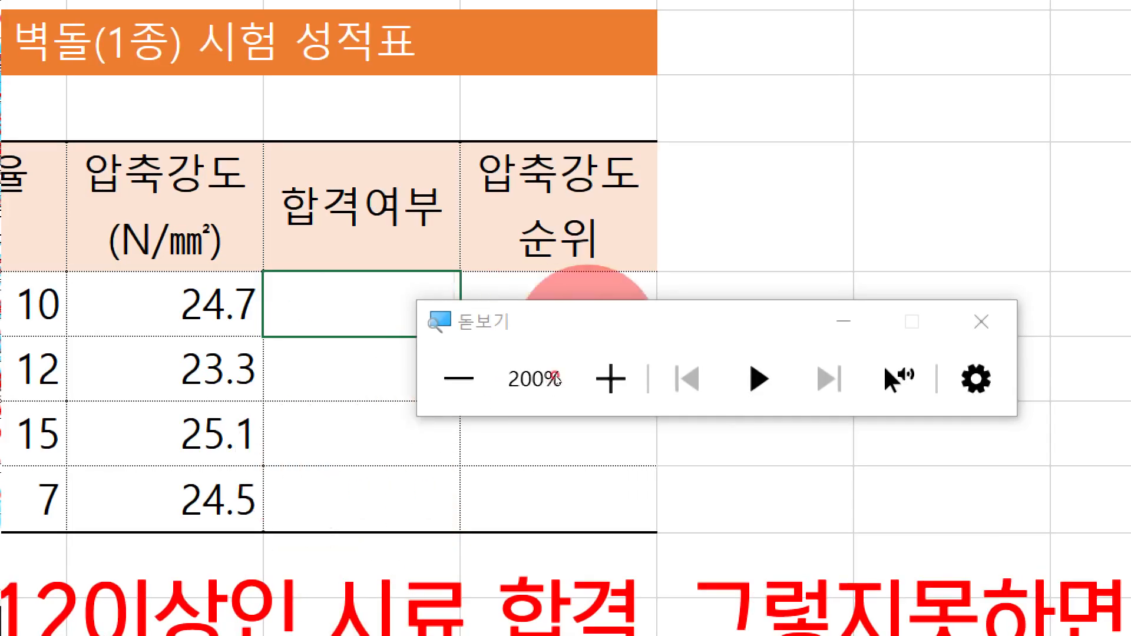
type("=")
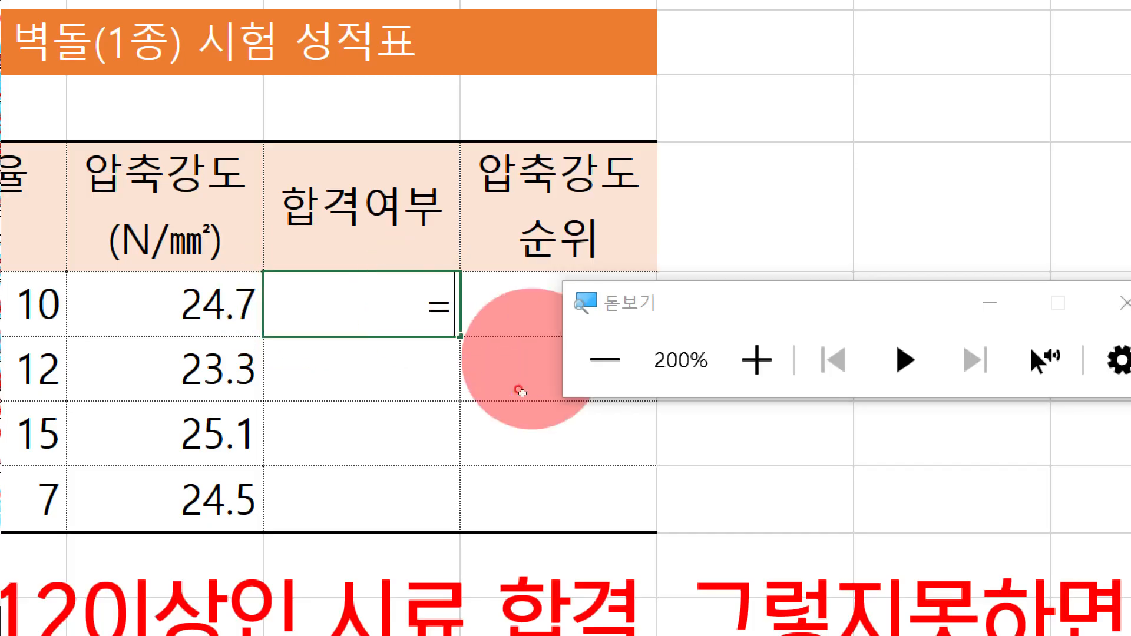
type("IF")
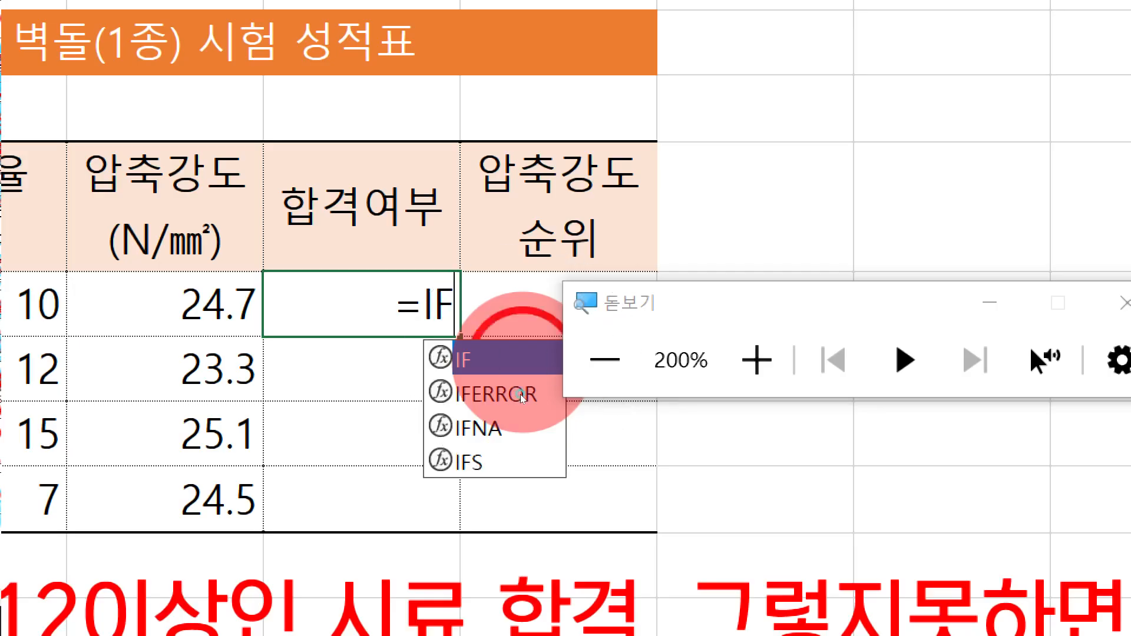
type("(")
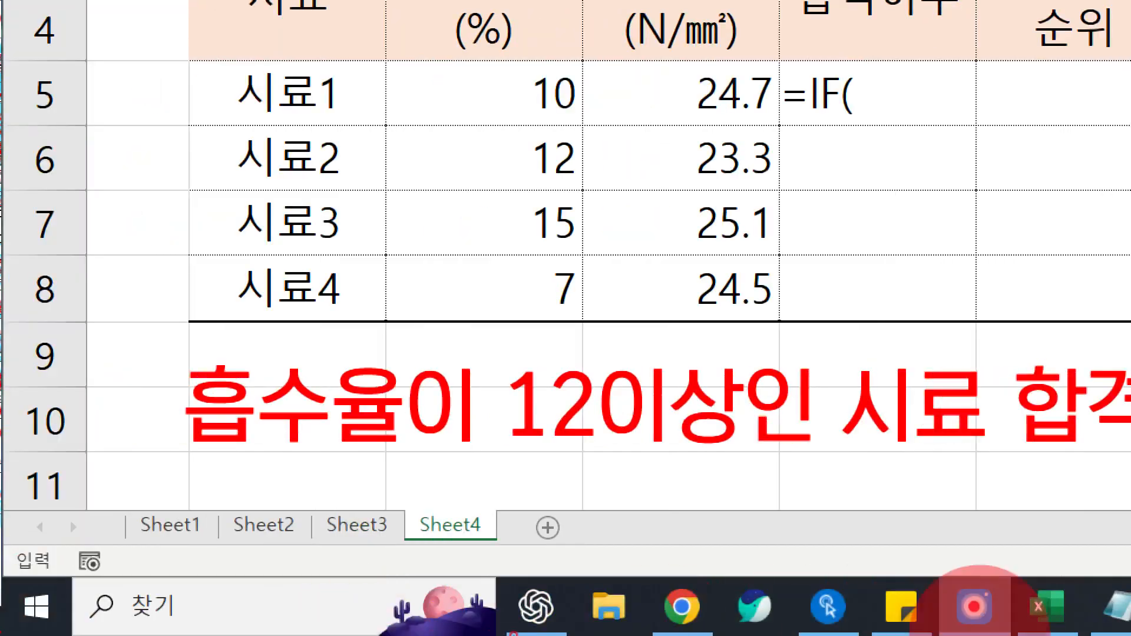
right_click(982, 607)
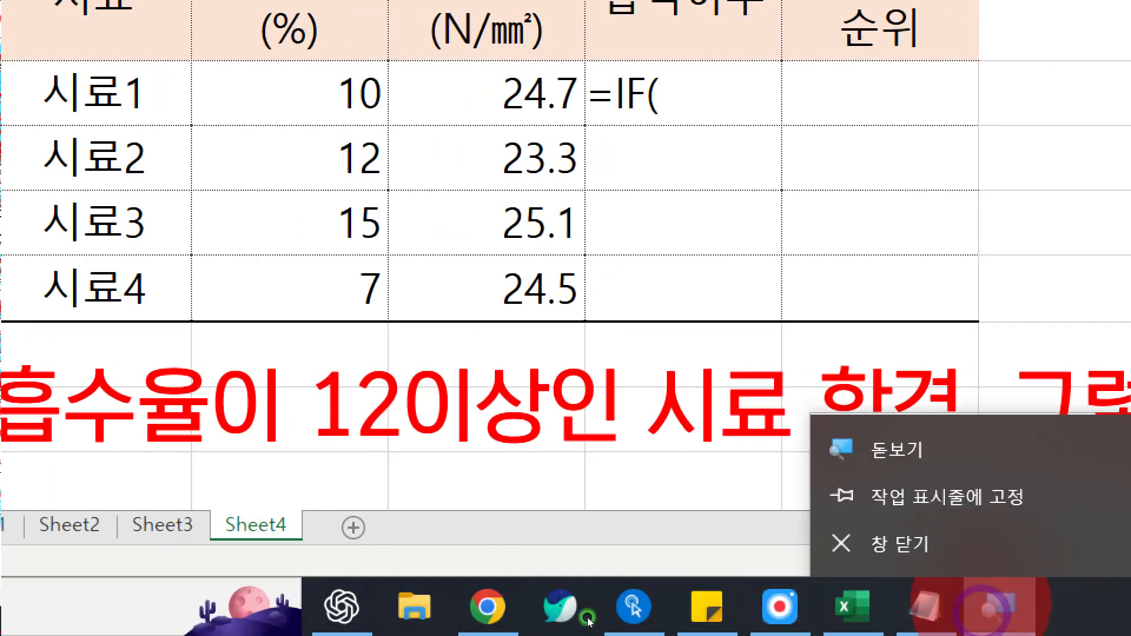
left_click(900, 543)
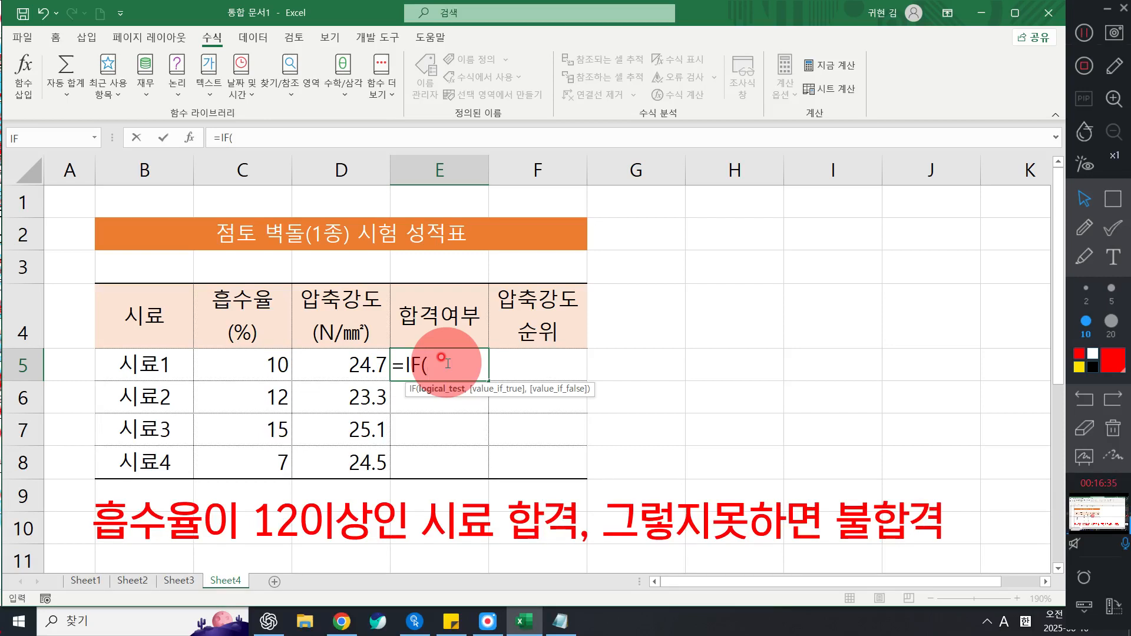
- Review the IF function's syntax notes in Notepad and return to the Excel worksheet
left_click(570, 630)
scroll(330, 218, "up", 5)
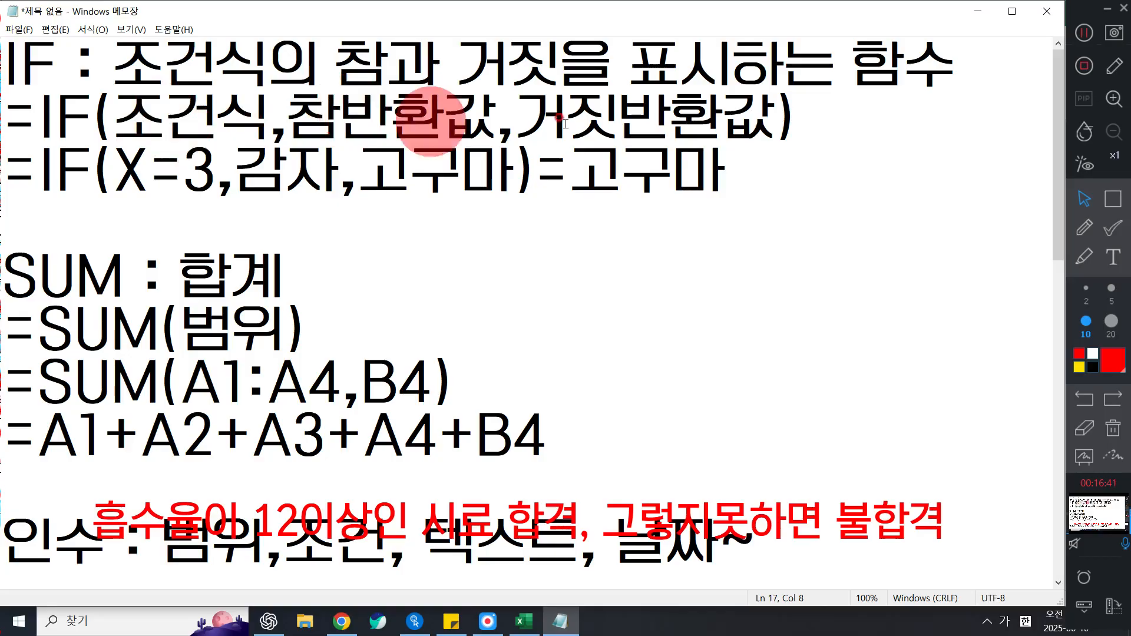
left_click(978, 13)
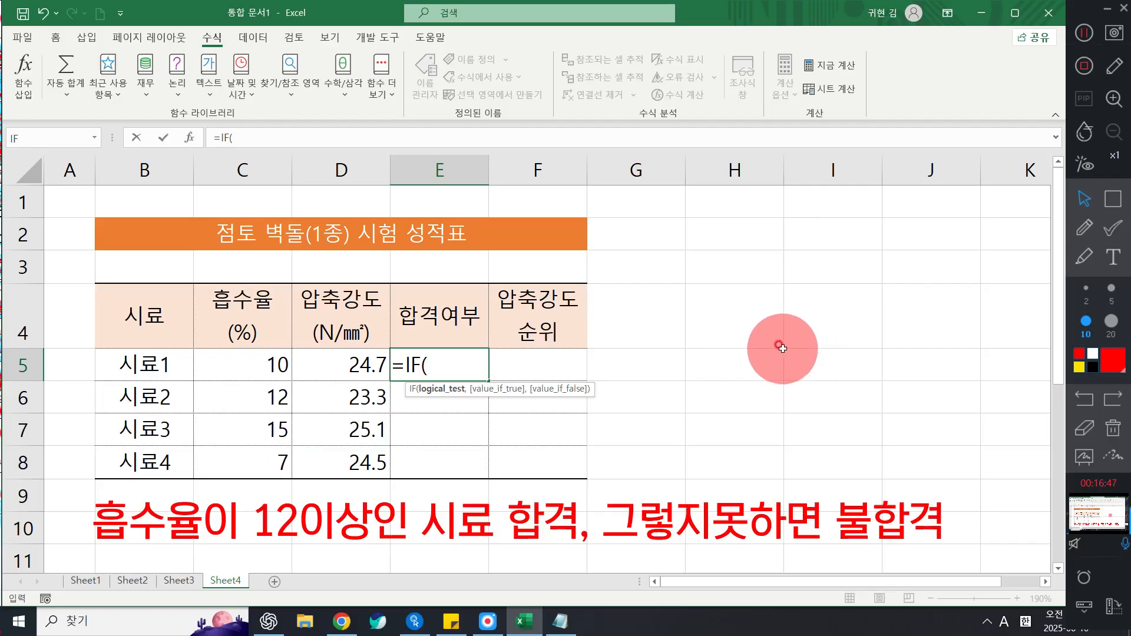
- Open the IF function's arguments dialog for E5 and move it clear of the table's data
left_click(188, 141)
left_click_drag(503, 176, 661, 162)
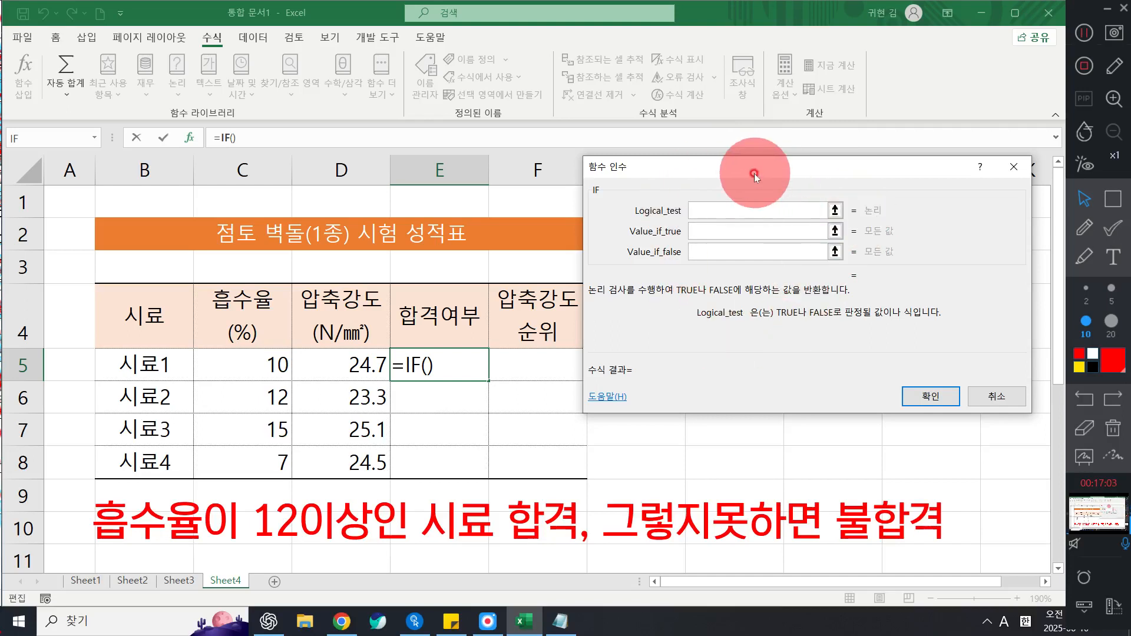
left_click_drag(760, 166, 776, 213)
- Set the IF function's Logical_test to C5>=12, picking cell C5 from the 흡수율 column
left_click(718, 247)
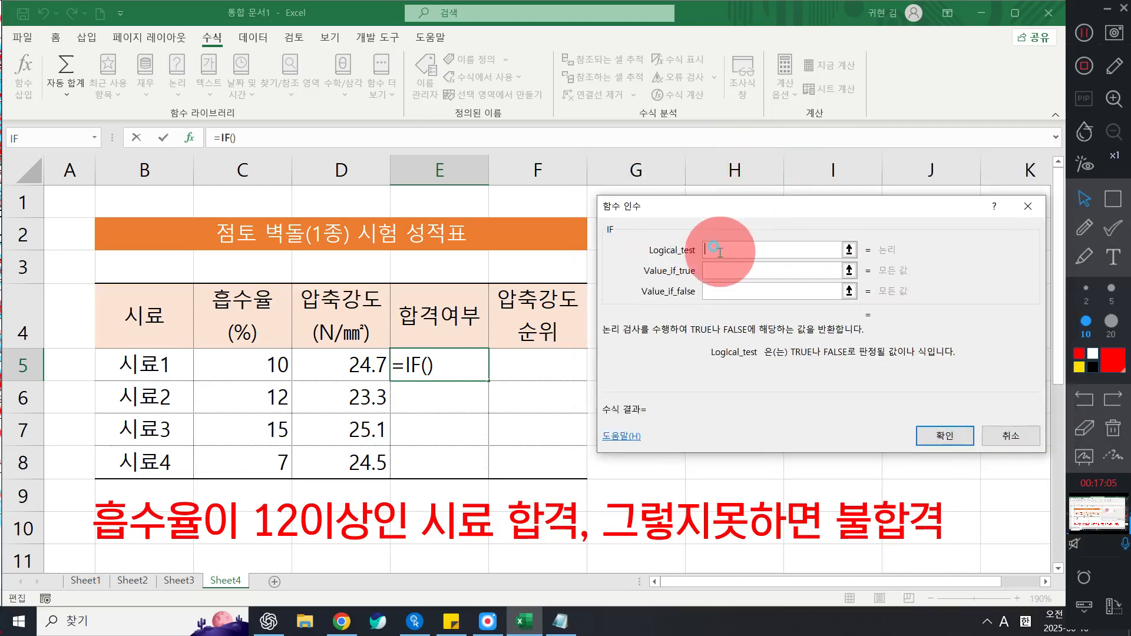
left_click(729, 249)
left_click(729, 250)
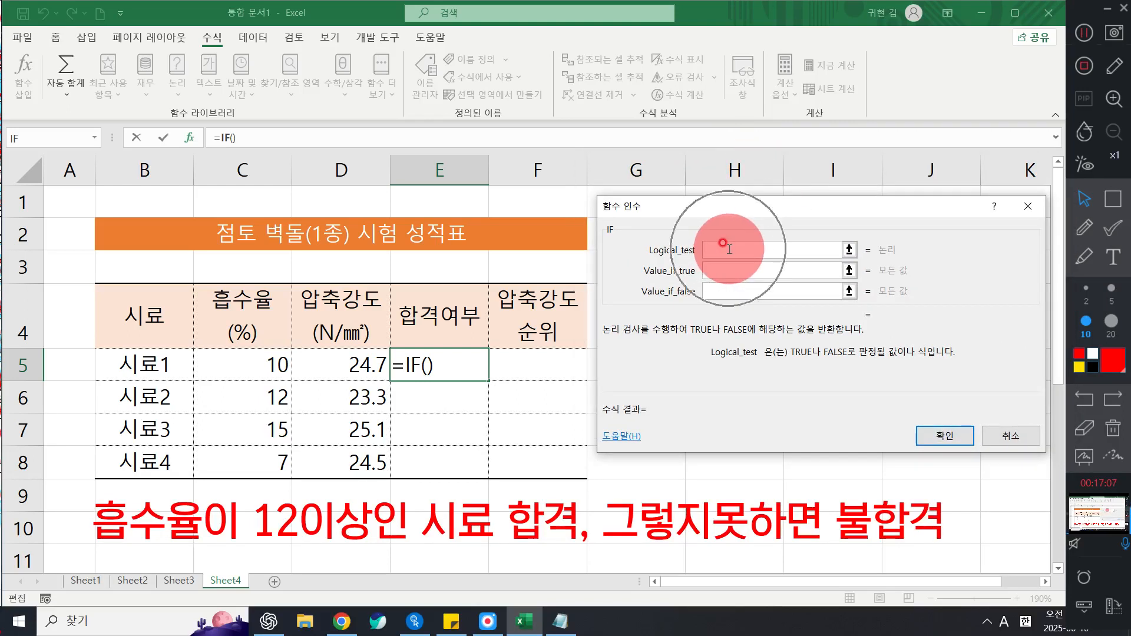
left_click(730, 249)
left_click(724, 253)
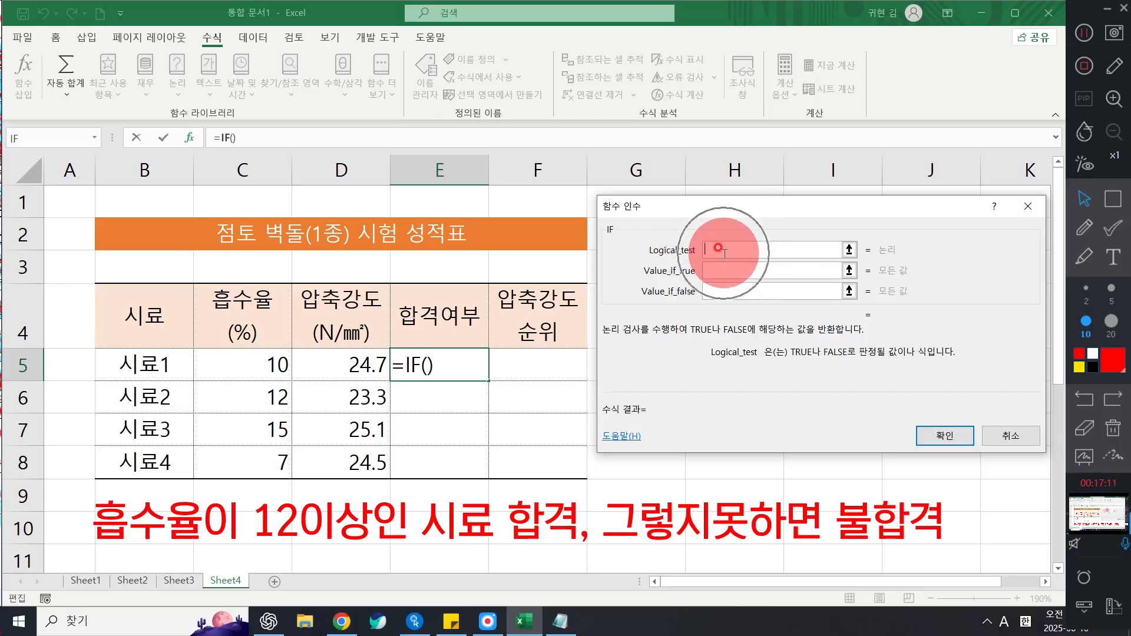
left_click(724, 253)
left_click(724, 253)
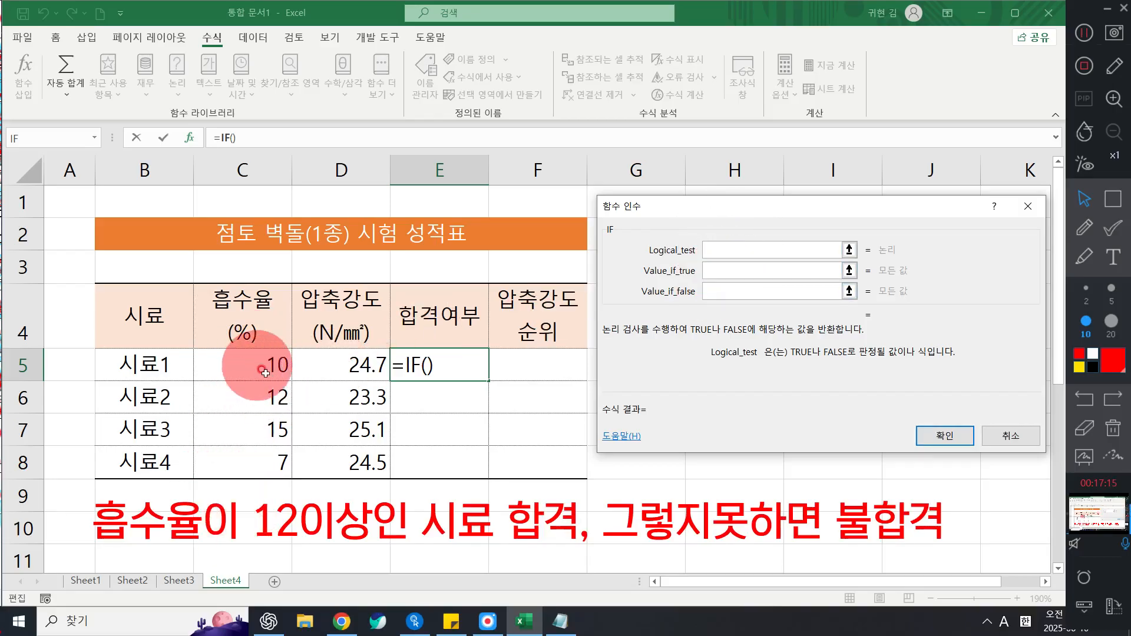
left_click(245, 363)
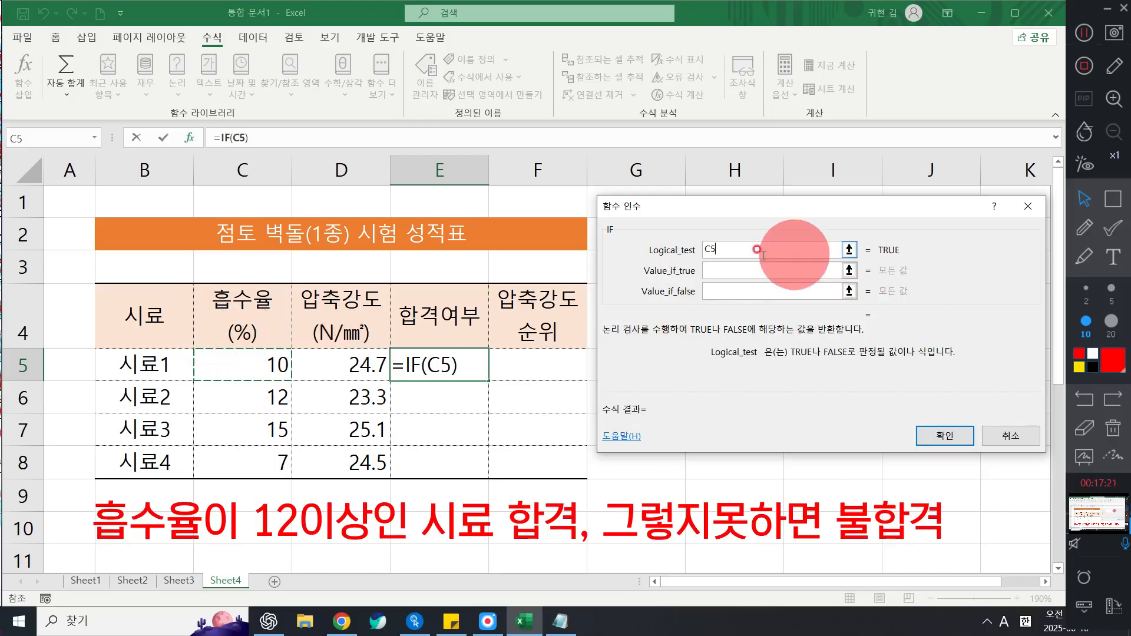
left_click(723, 264)
type(">=12")
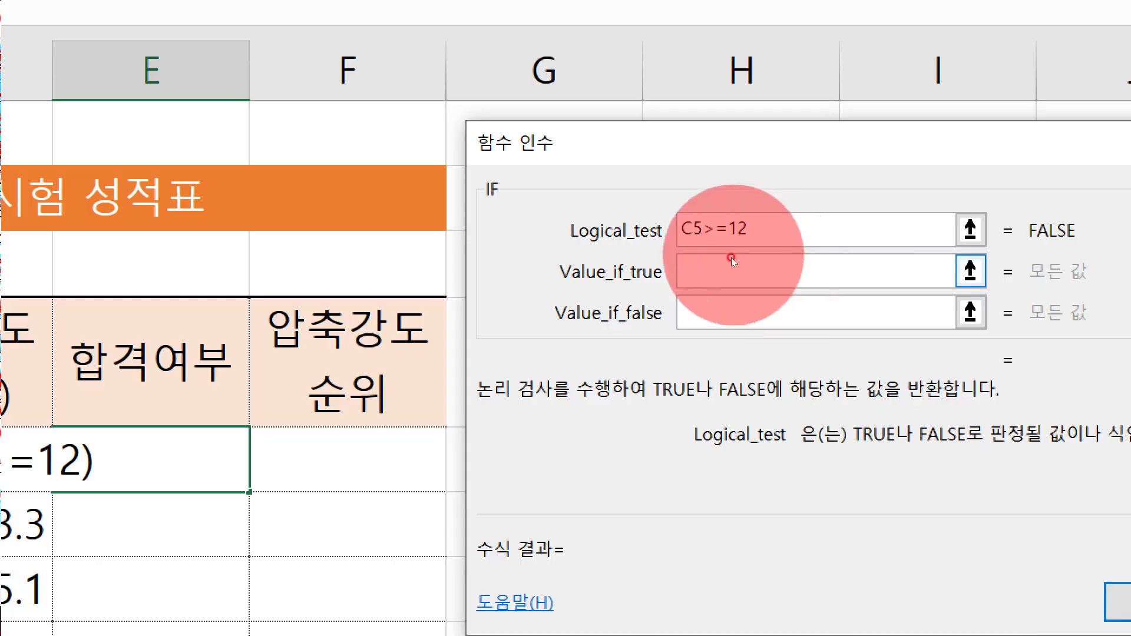
- Close the screen magnifier and set the IF function's Value_if_true to 합격
left_click(755, 254)
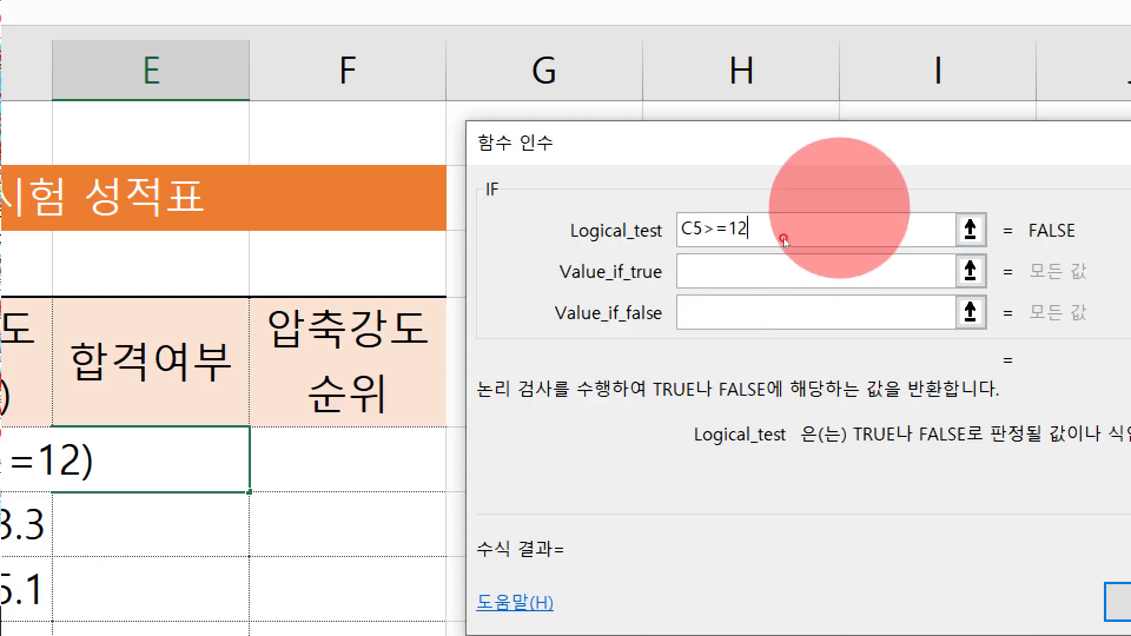
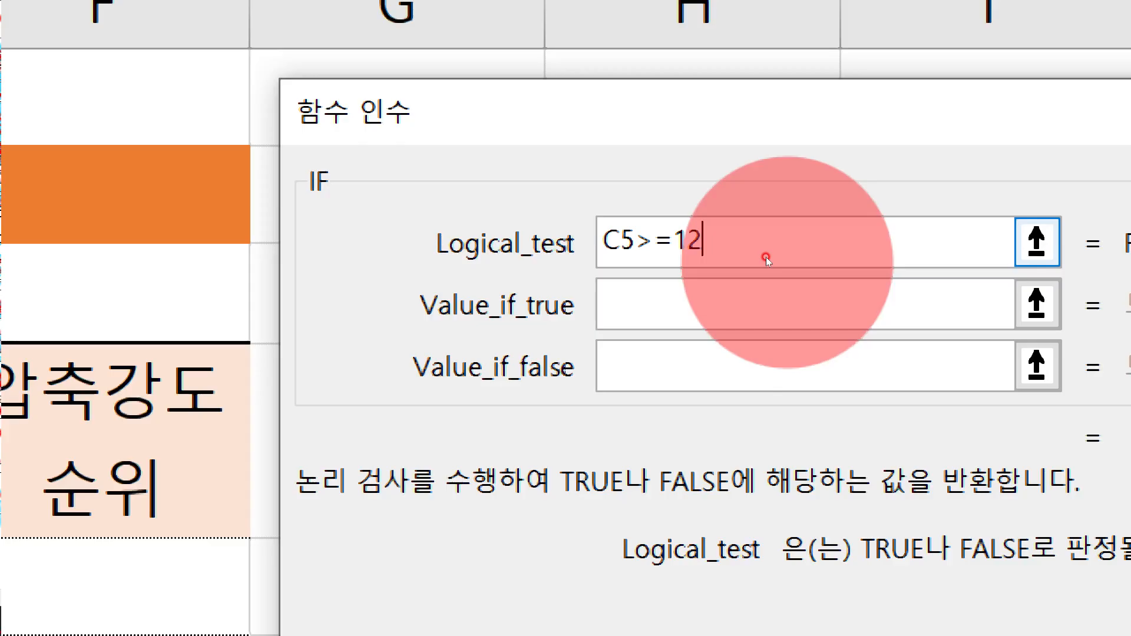
left_click(794, 287)
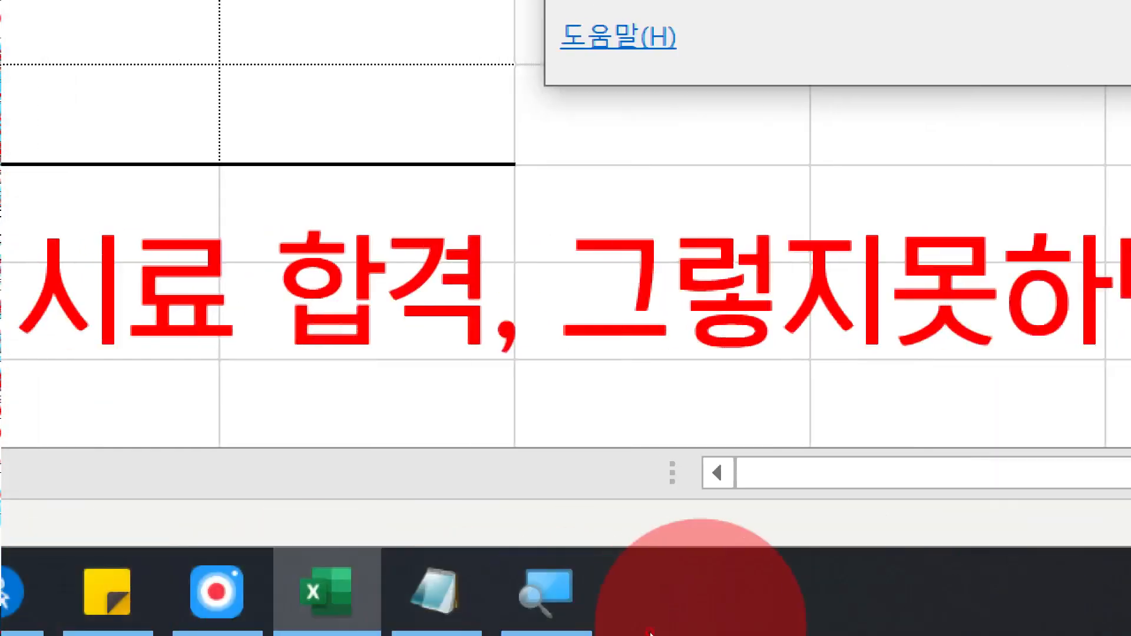
right_click(591, 603)
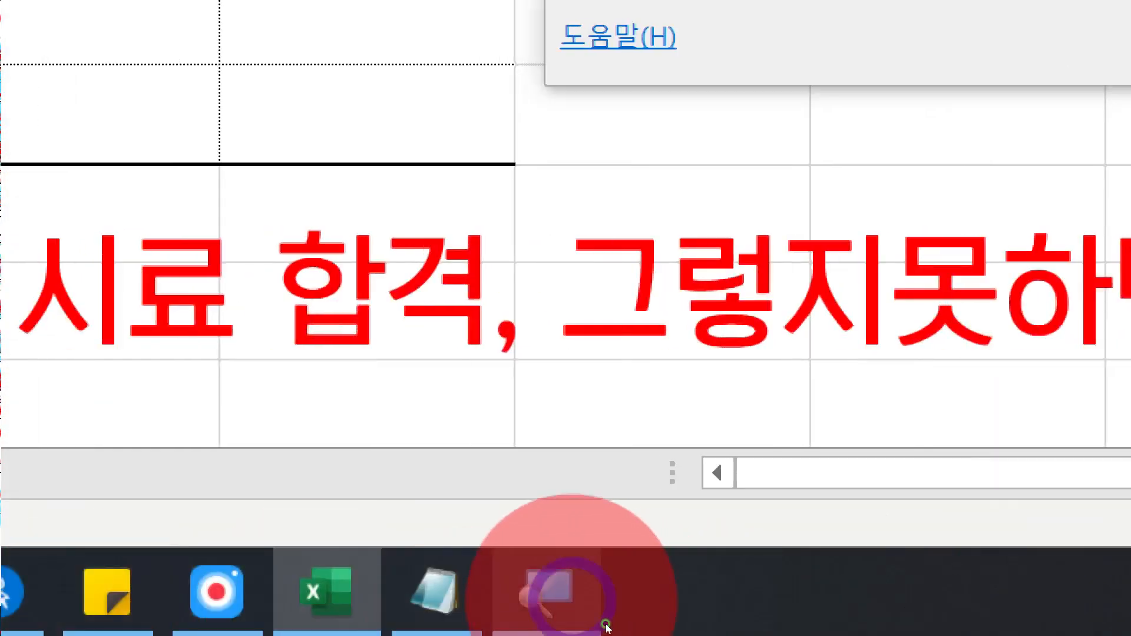
left_click(530, 498)
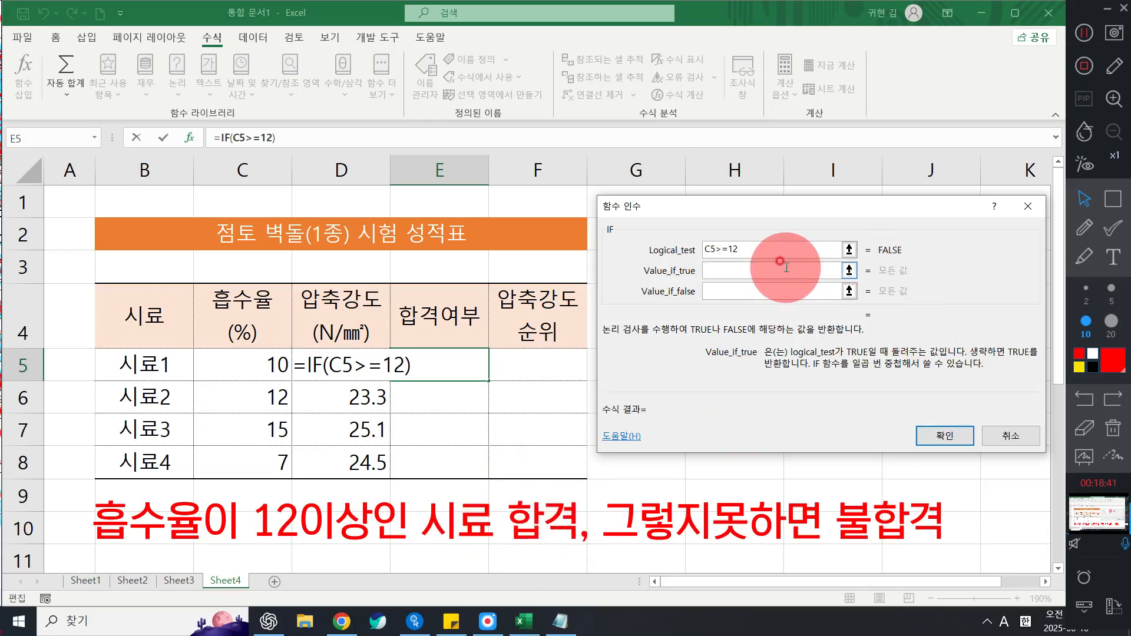
type("GKQR")
key("BackSpace")
key("BackSpace")
key("BackSpace")
key("BackSpace")
key("Hangul")
type("합격")
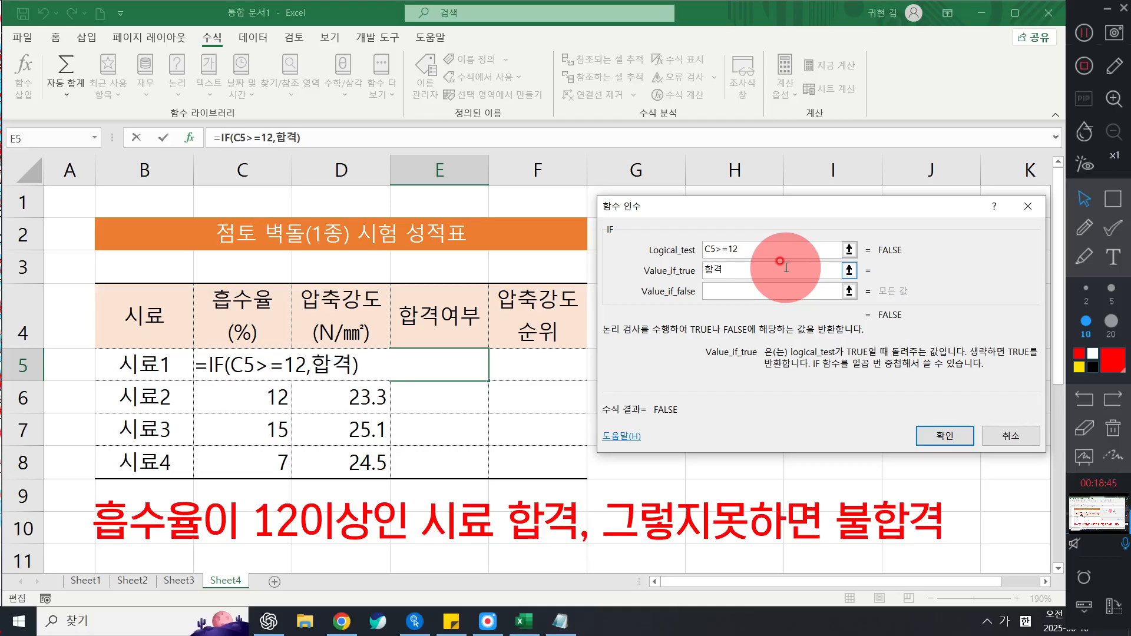
- Set the IF function's Value_if_false to 불합격 and enter the finished formula in E5
left_click(719, 286)
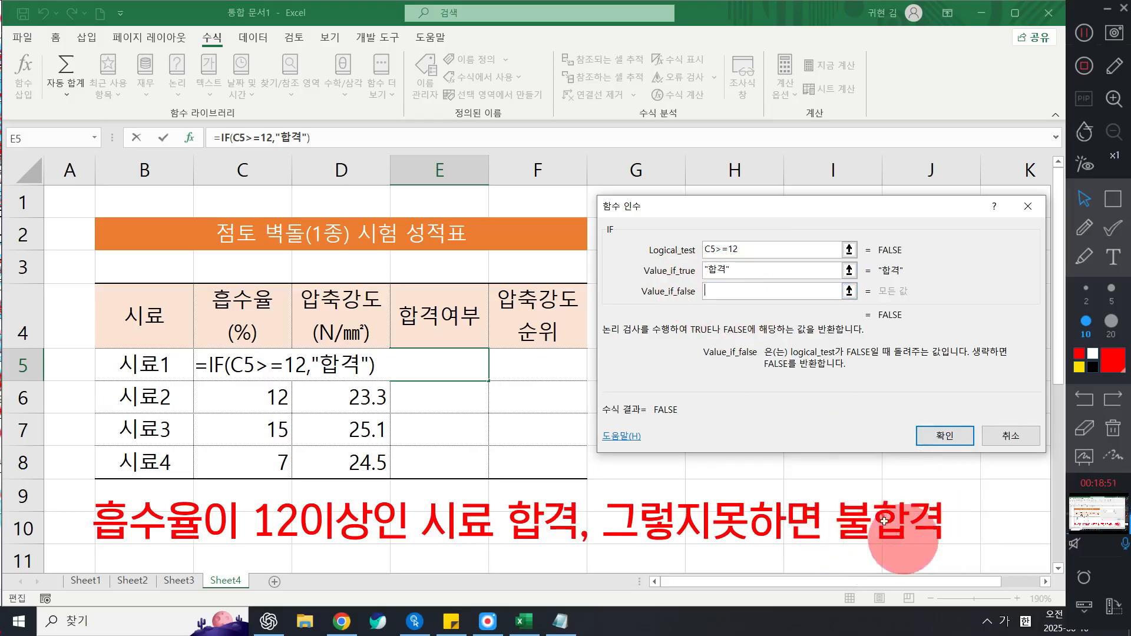
type("불합격")
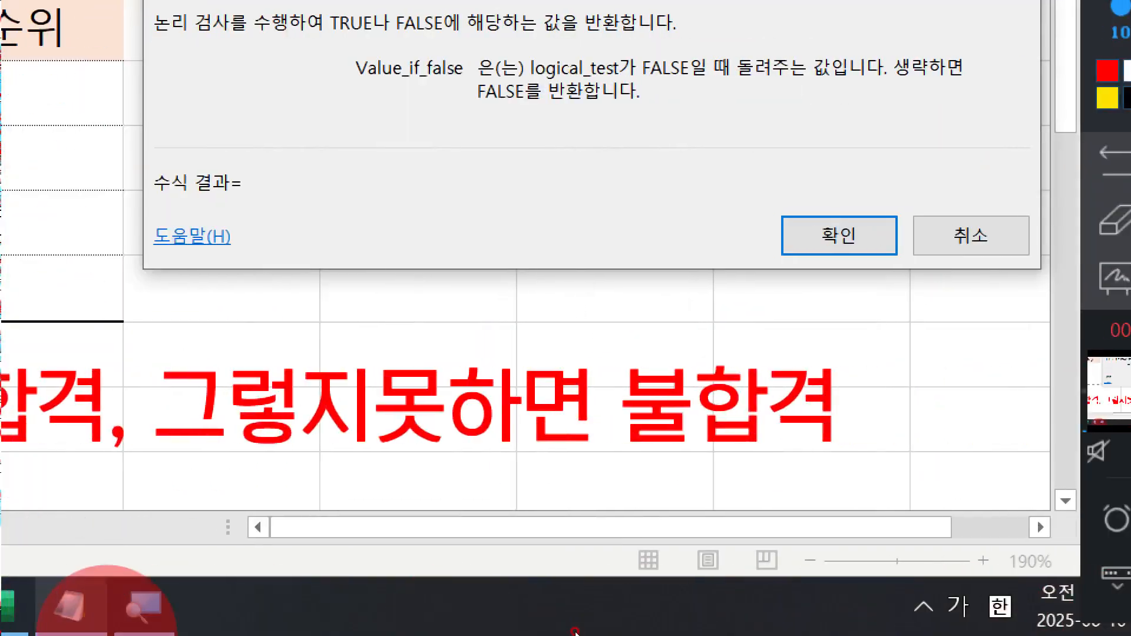
left_click(142, 610)
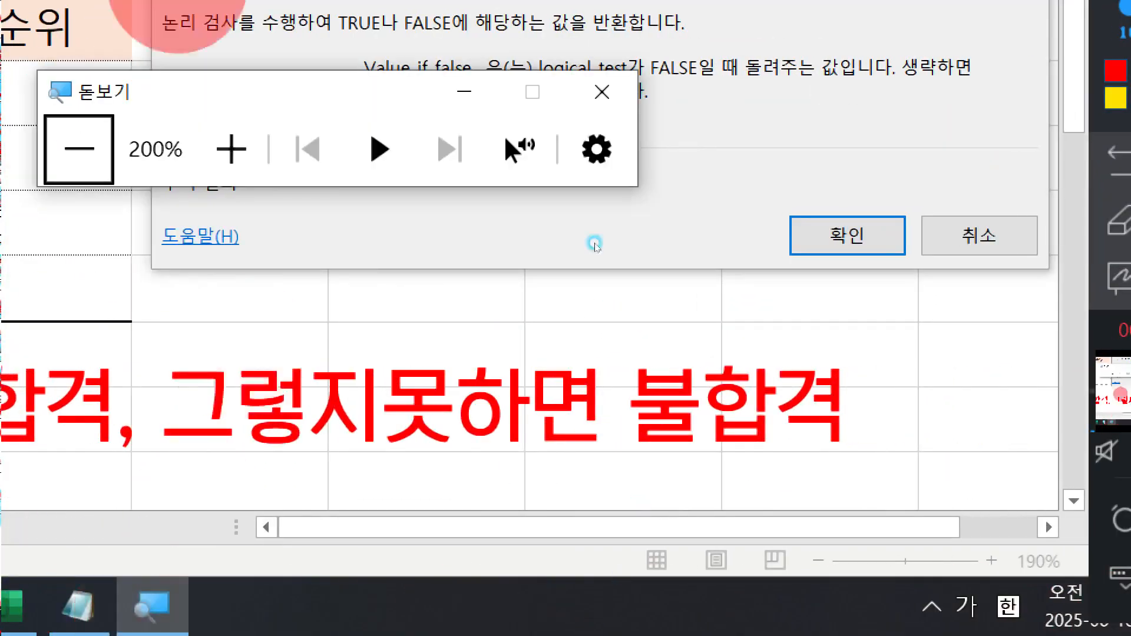
left_click(595, 334)
left_click(847, 473)
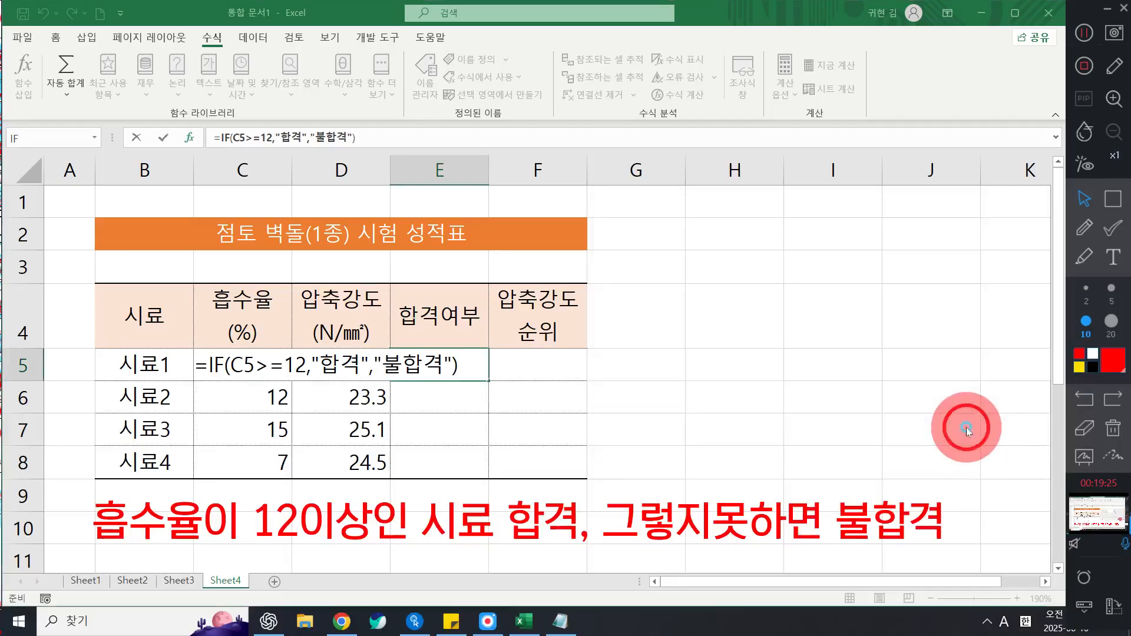
left_click(596, 389)
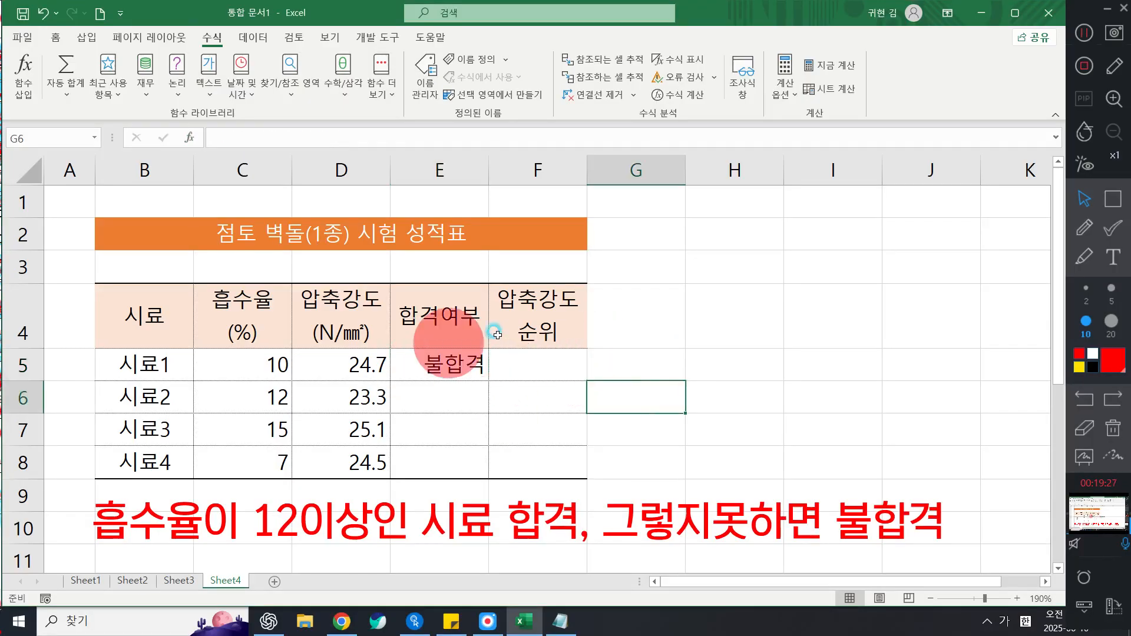
- Center the content of cell E5 horizontally
left_click(450, 364)
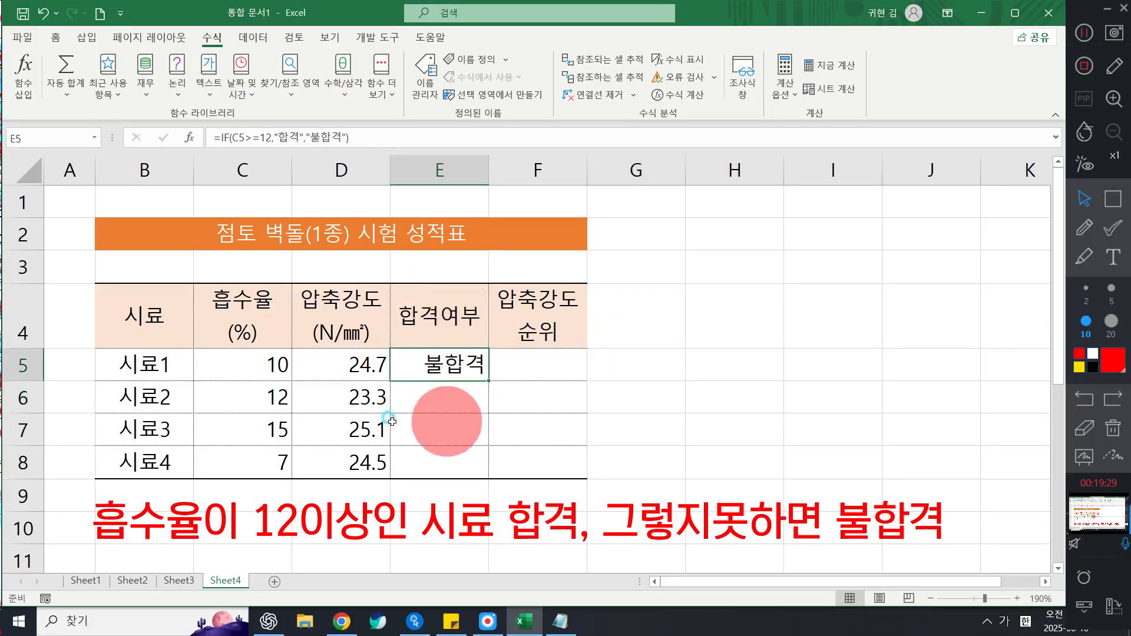
left_click(54, 37)
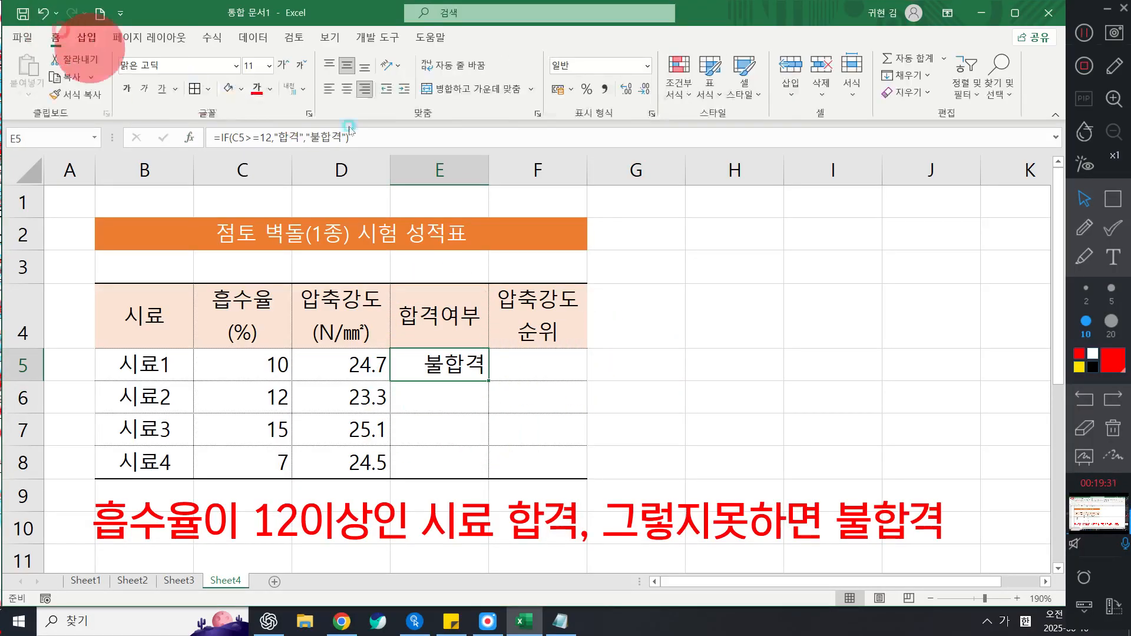
left_click(359, 91)
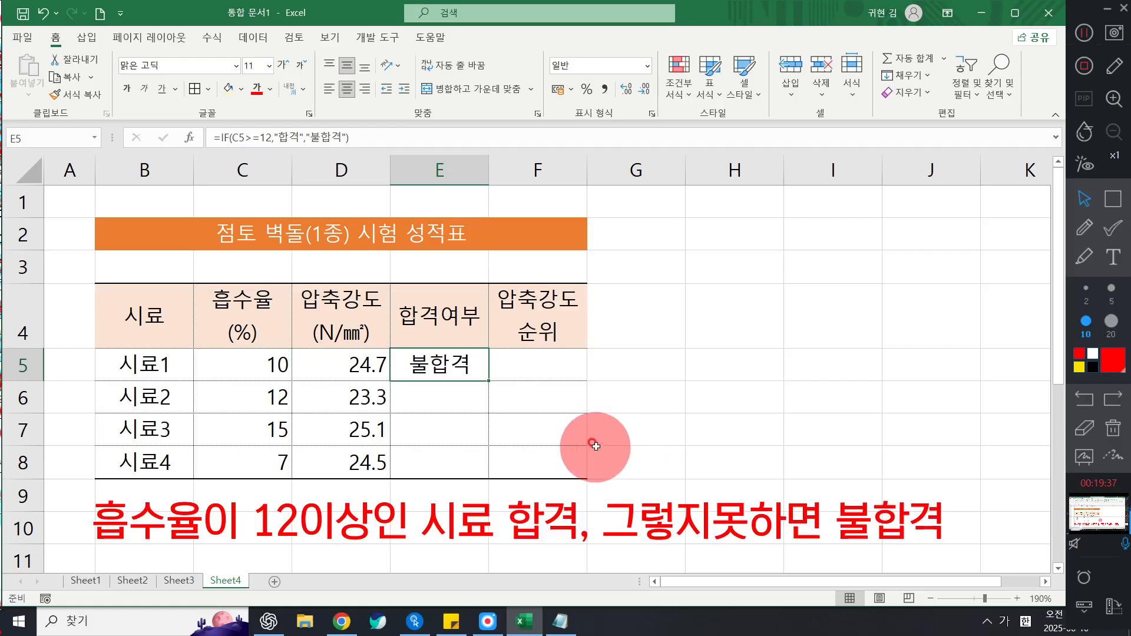
left_click(715, 435)
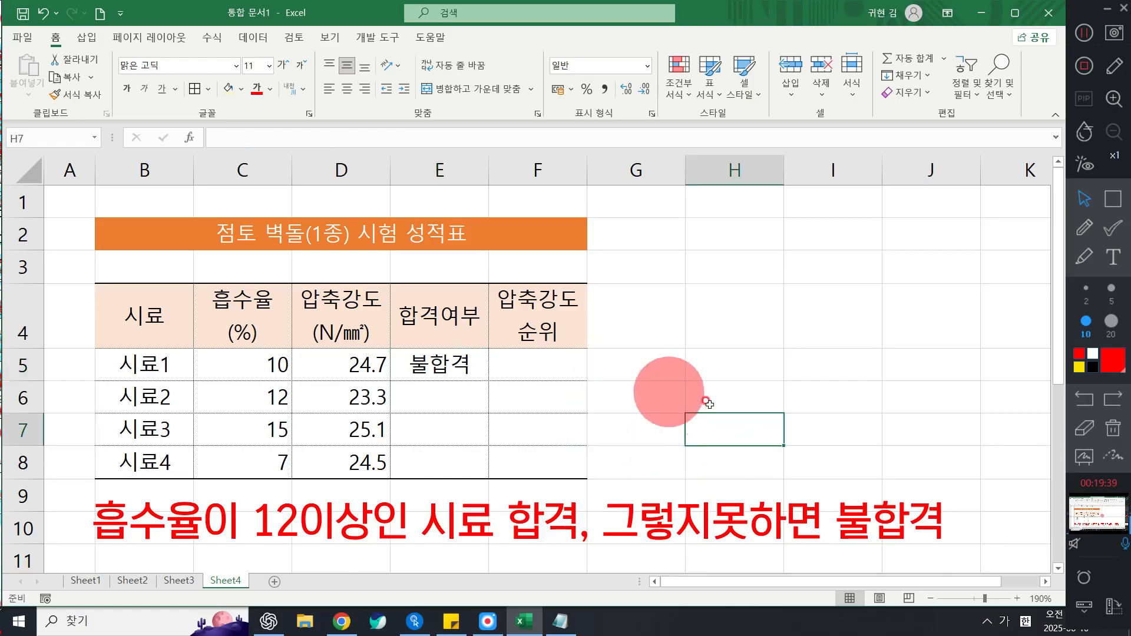
- Erase the red criterion annotation drawn below the table and return to the normal pointer
left_click(1113, 428)
left_click(1084, 228)
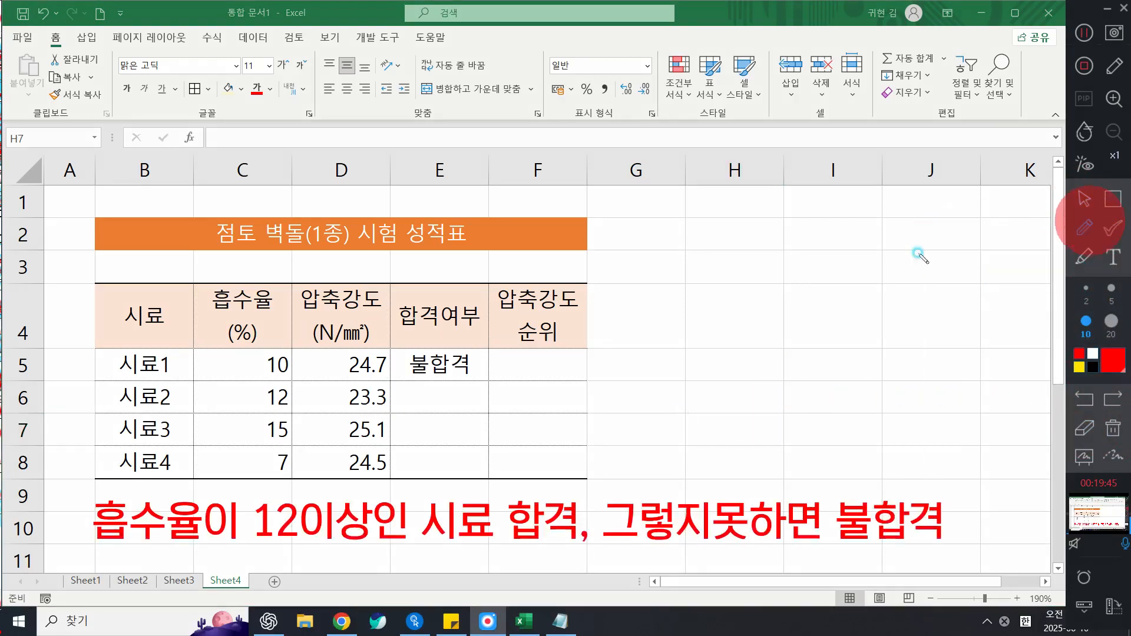
left_click(1113, 429)
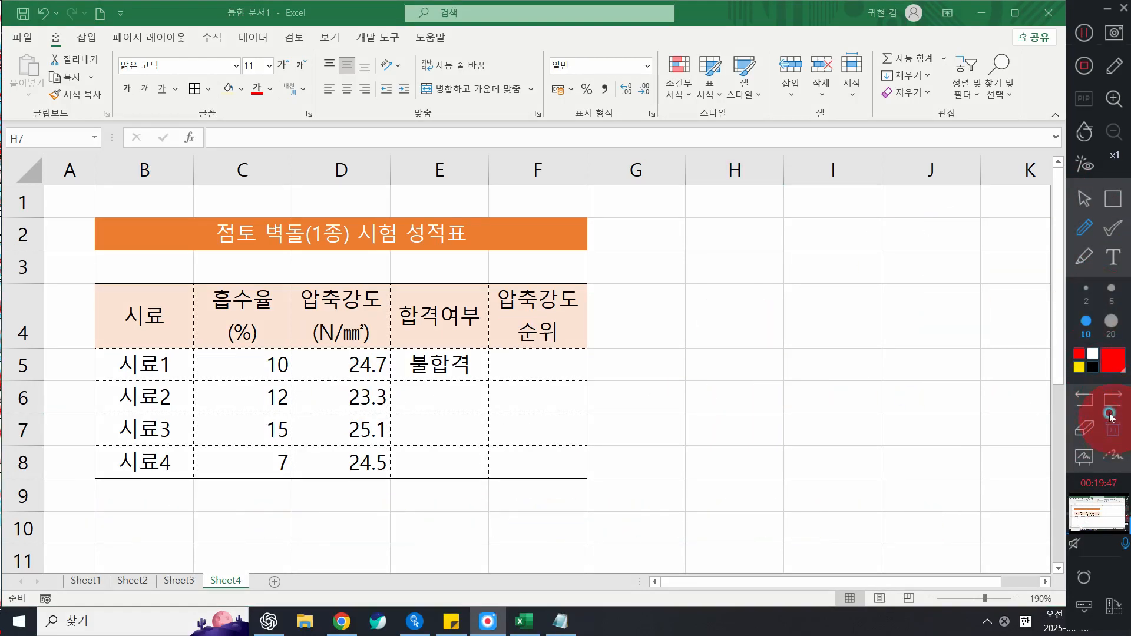
left_click(1084, 199)
- Delete the IF formula from cell E5
left_click(422, 366)
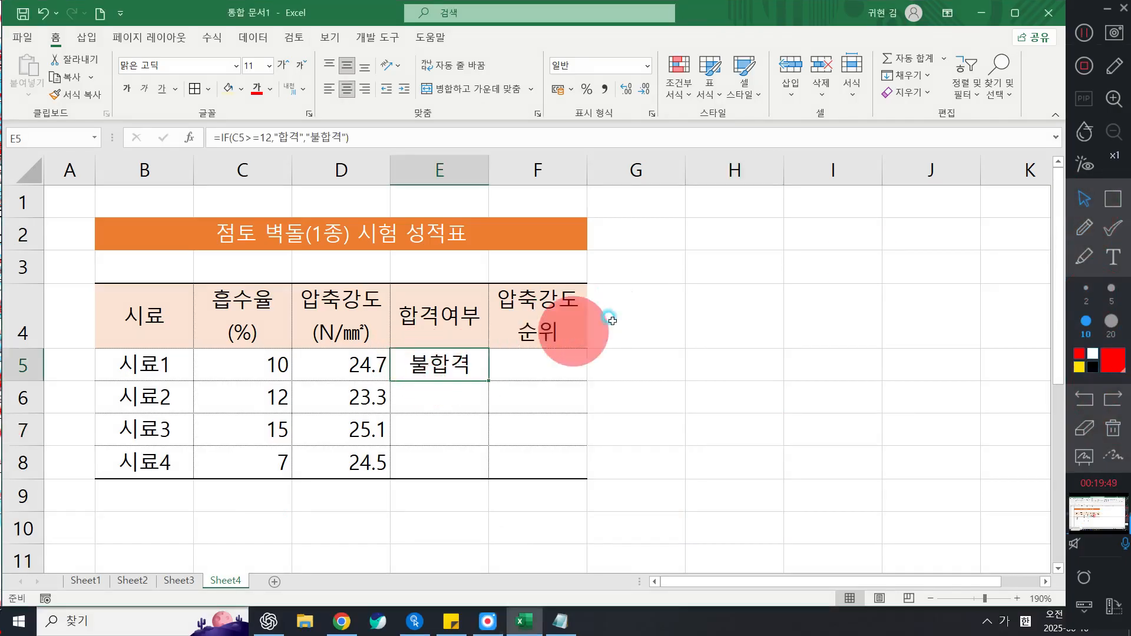
left_click(628, 394)
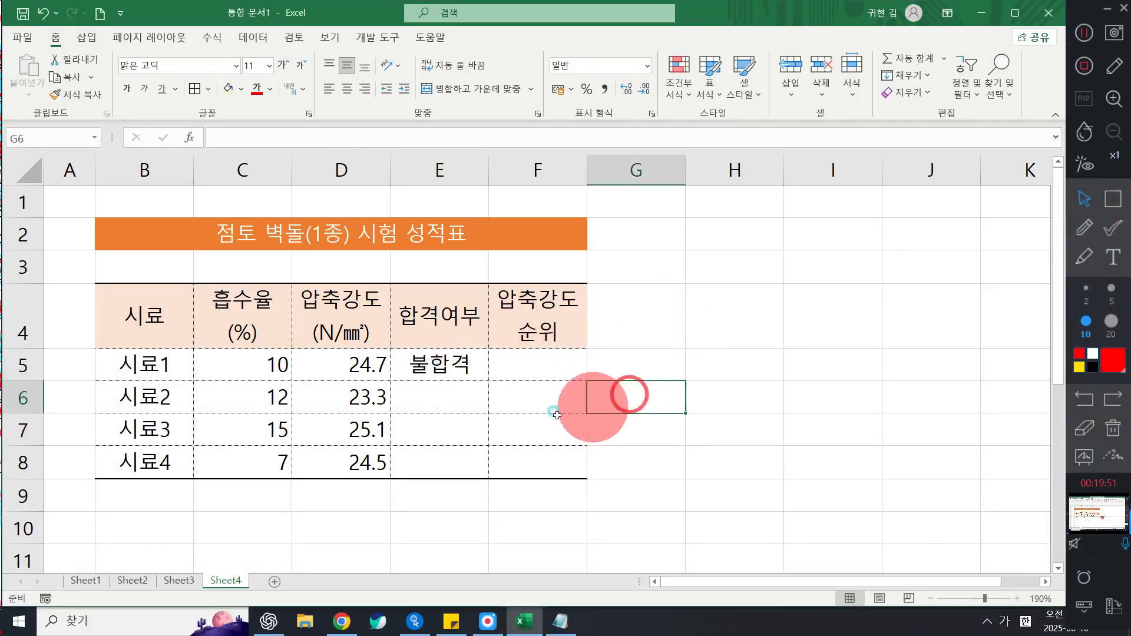
left_click(554, 407)
left_click(457, 368)
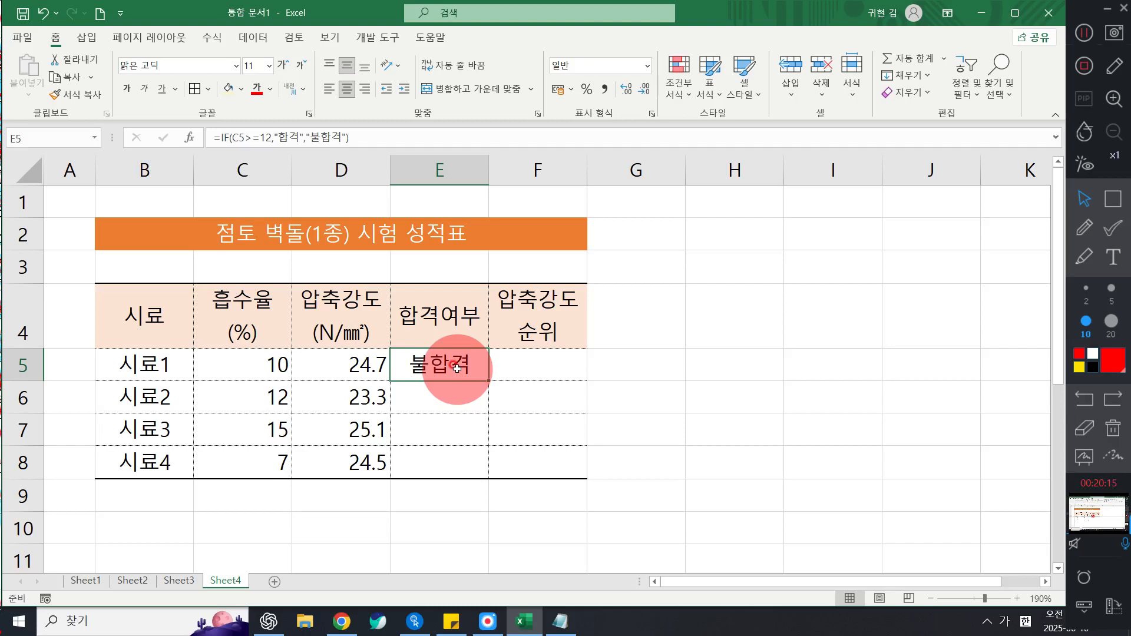
key("Delete")
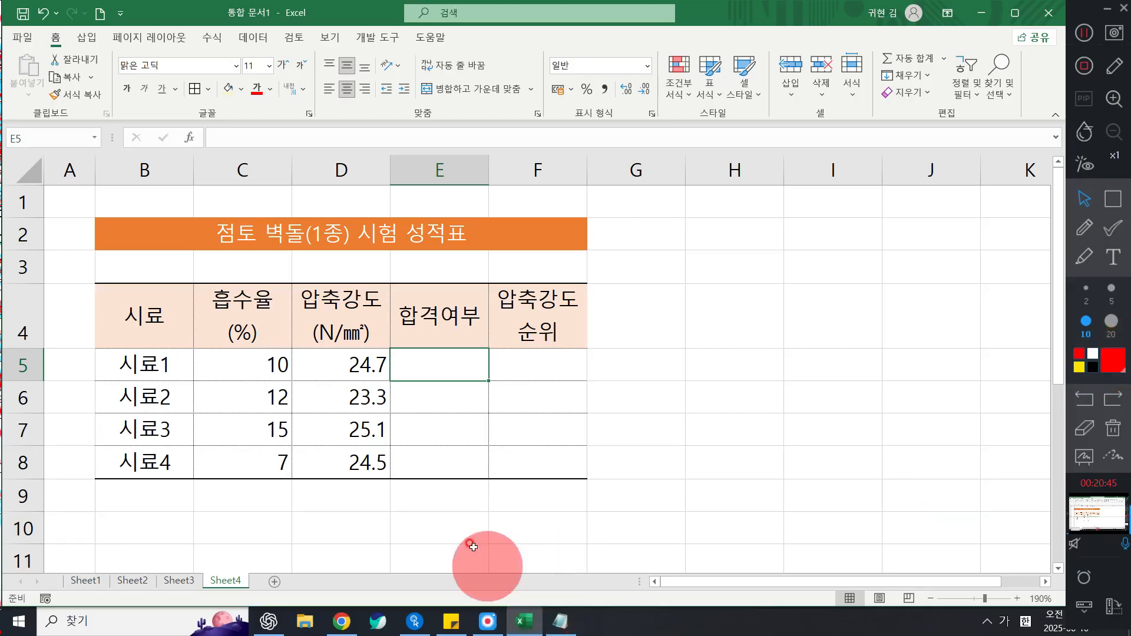
- Start a red text annotation below the table with the screen recorder's Text tool
left_click(1113, 257)
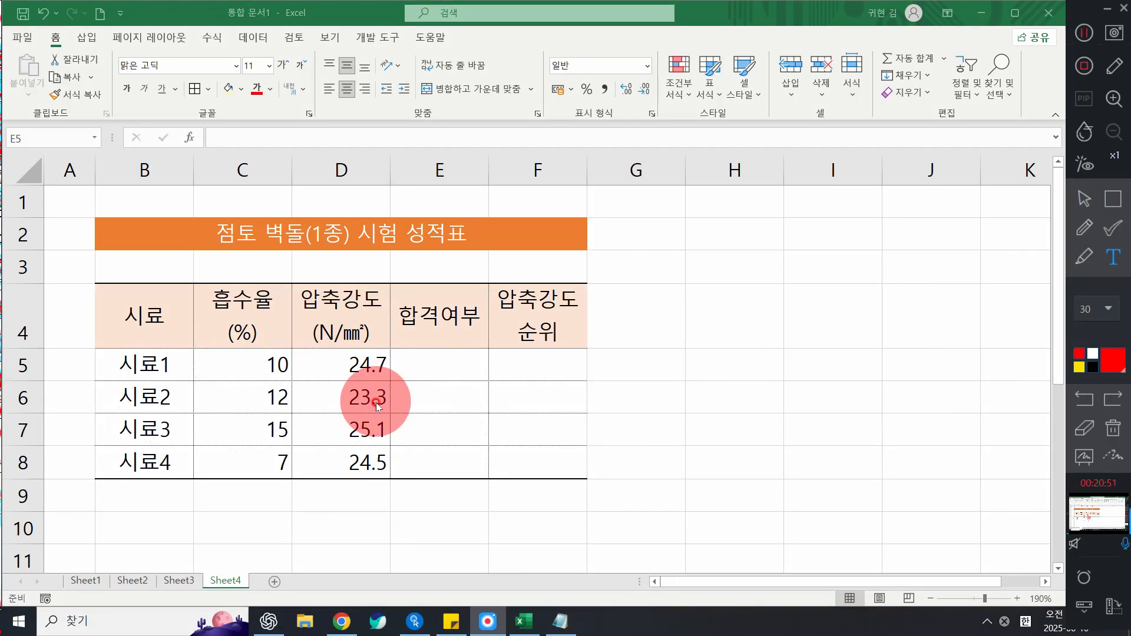
left_click(157, 508)
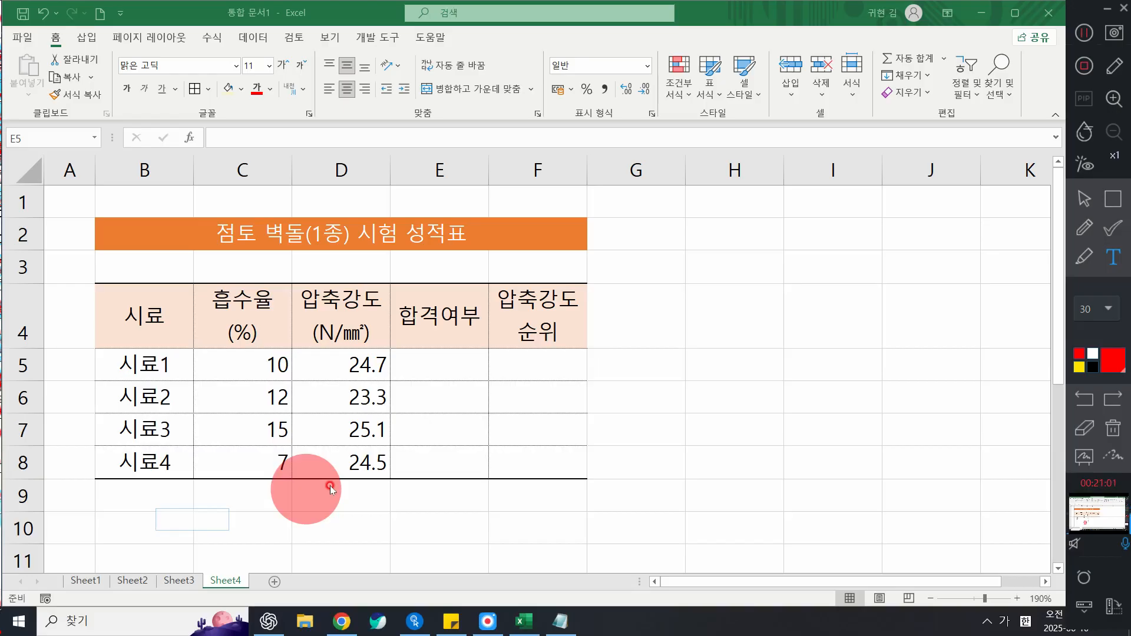
type("흡수")
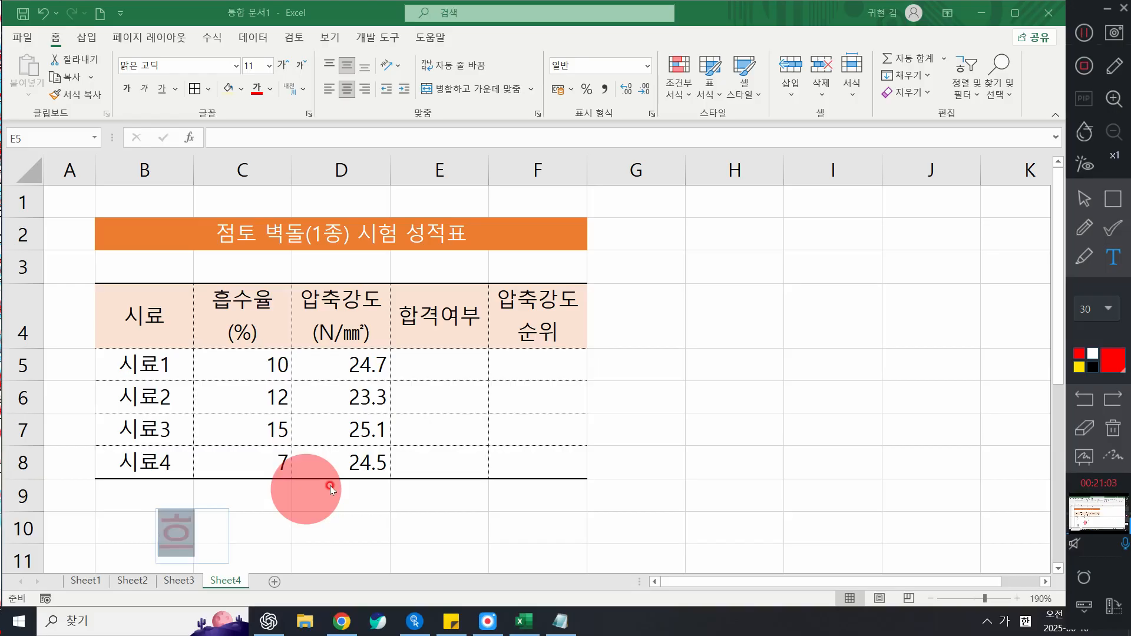
type("율 10")
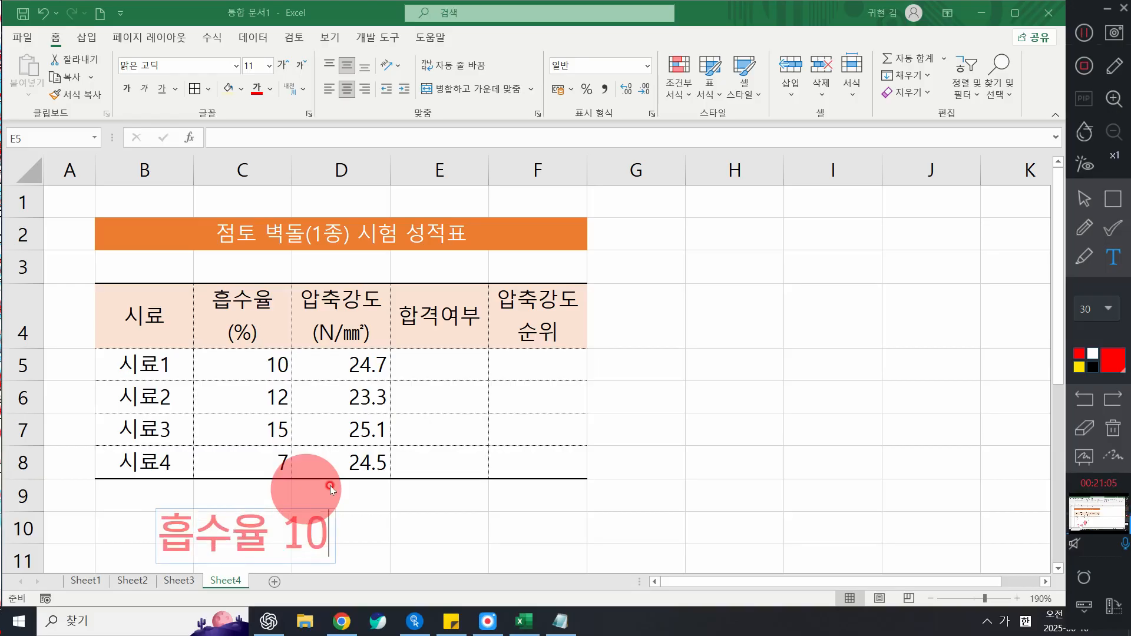
key("BackSpace")
key("BackSpace")
key("BackSpace")
key("BackSpace")
key("BackSpace")
key("BackSpace")
- Write the first condition, "시료가 흡수율이 10이상이면서,", in the text annotation
type("시")
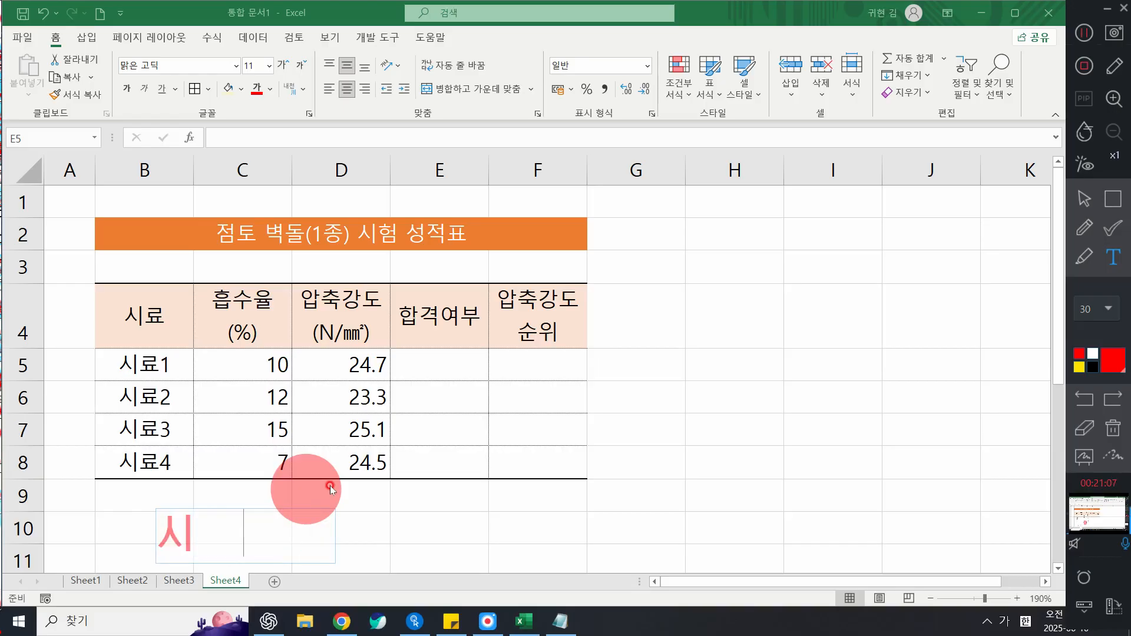
type("료가 ㅅ")
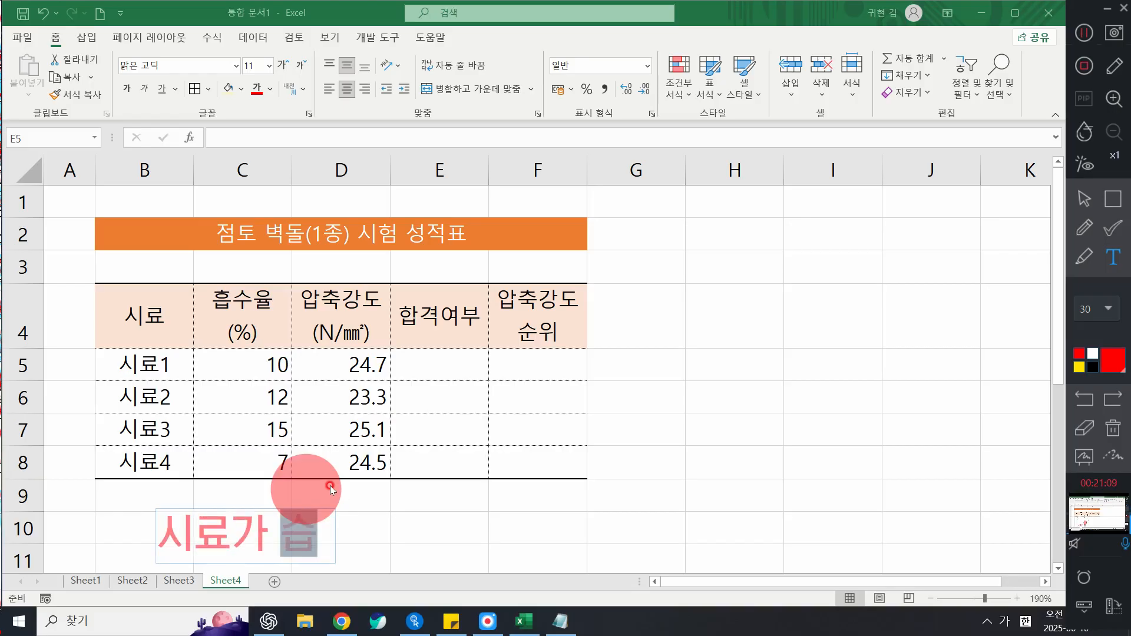
key("BackSpace")
type("흡수율이 ")
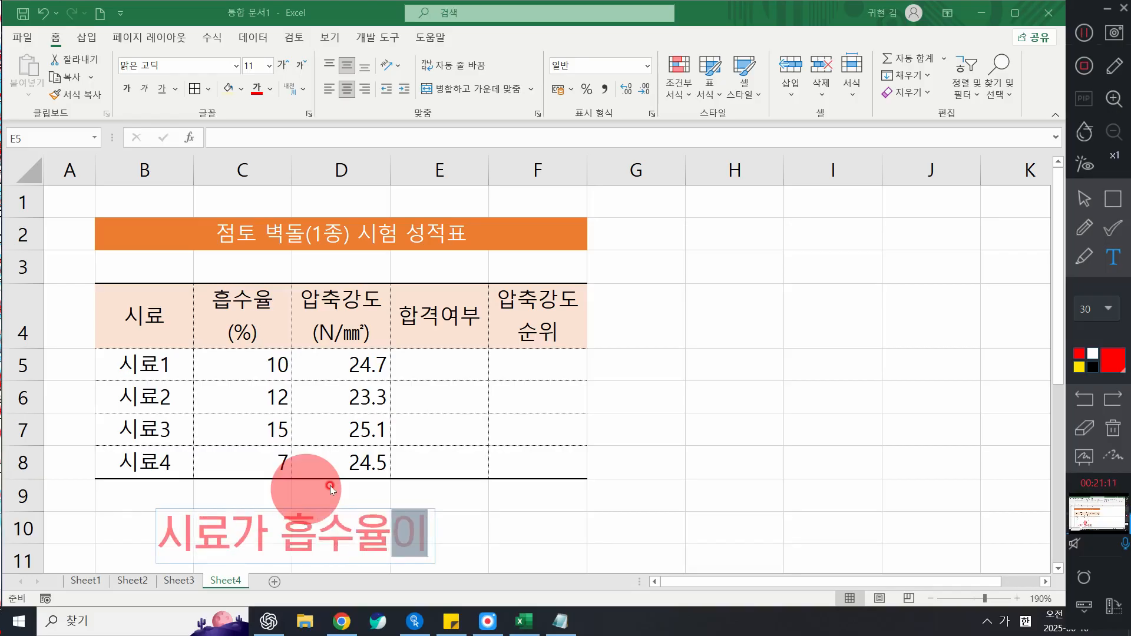
type("10")
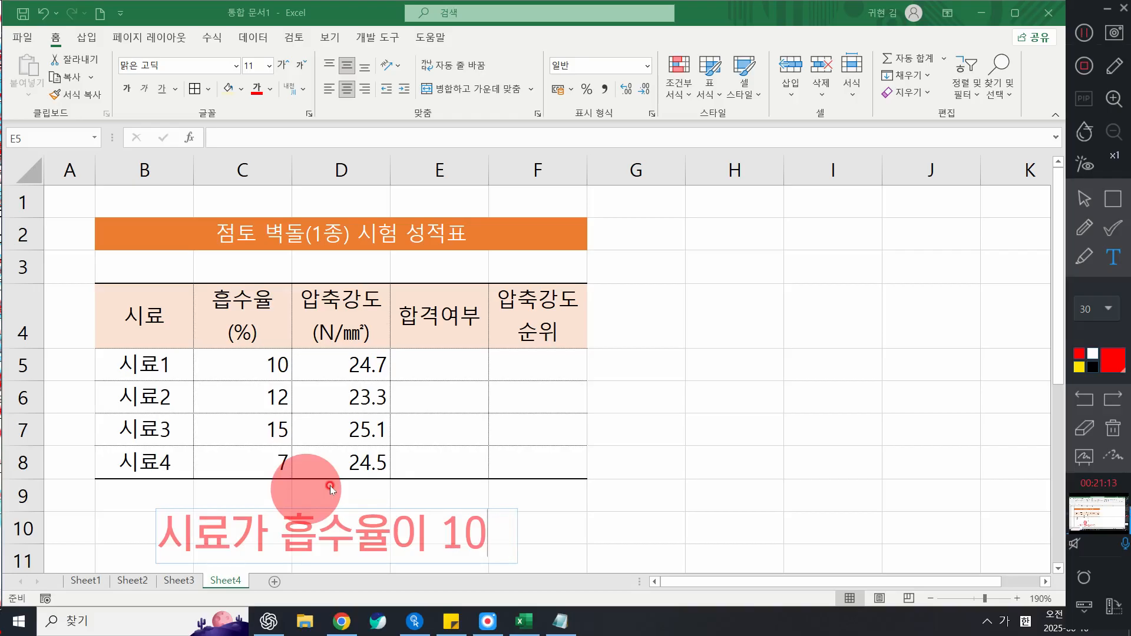
type("이사ㅇ이면서, ")
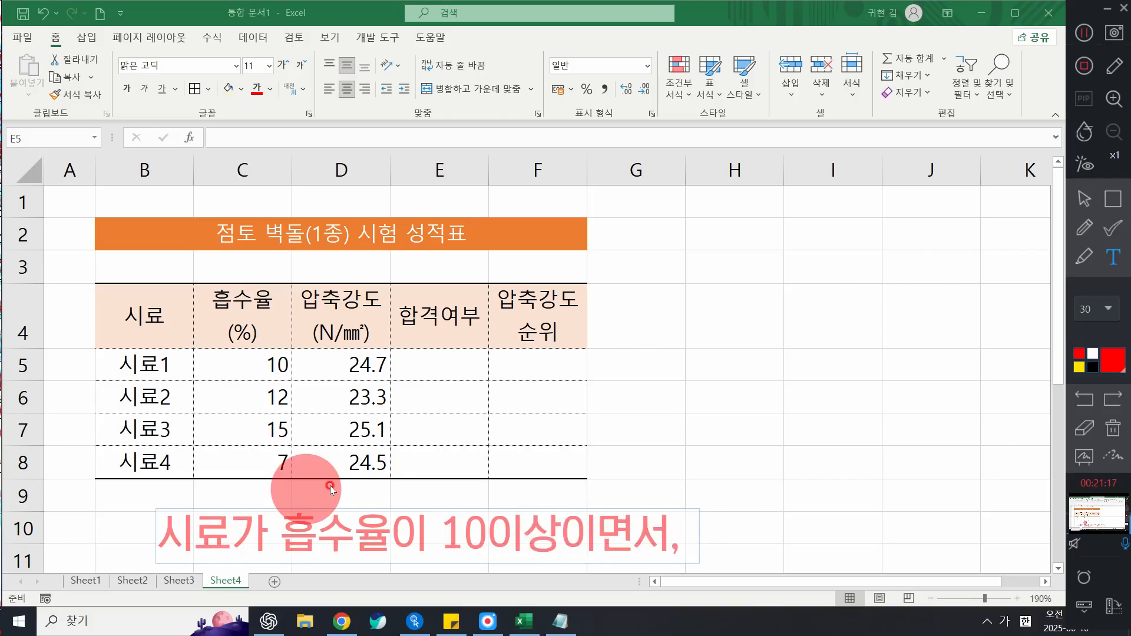
- Add the second condition, "압축강도 24.5이상이면", to the end of the text annotation's first line
type("압축강도")
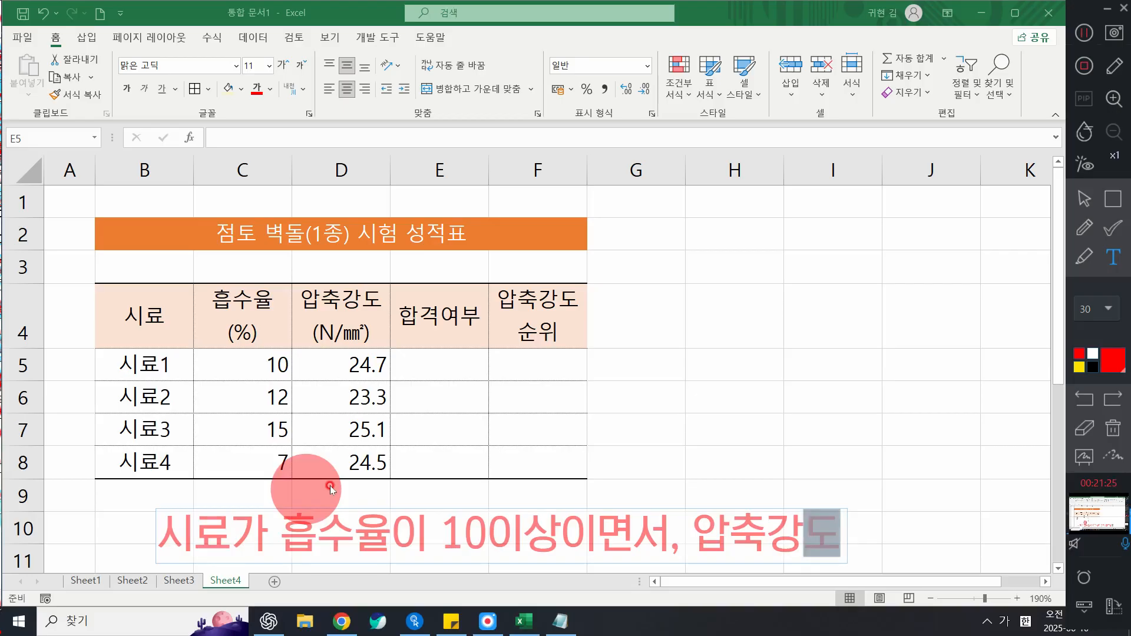
type("2")
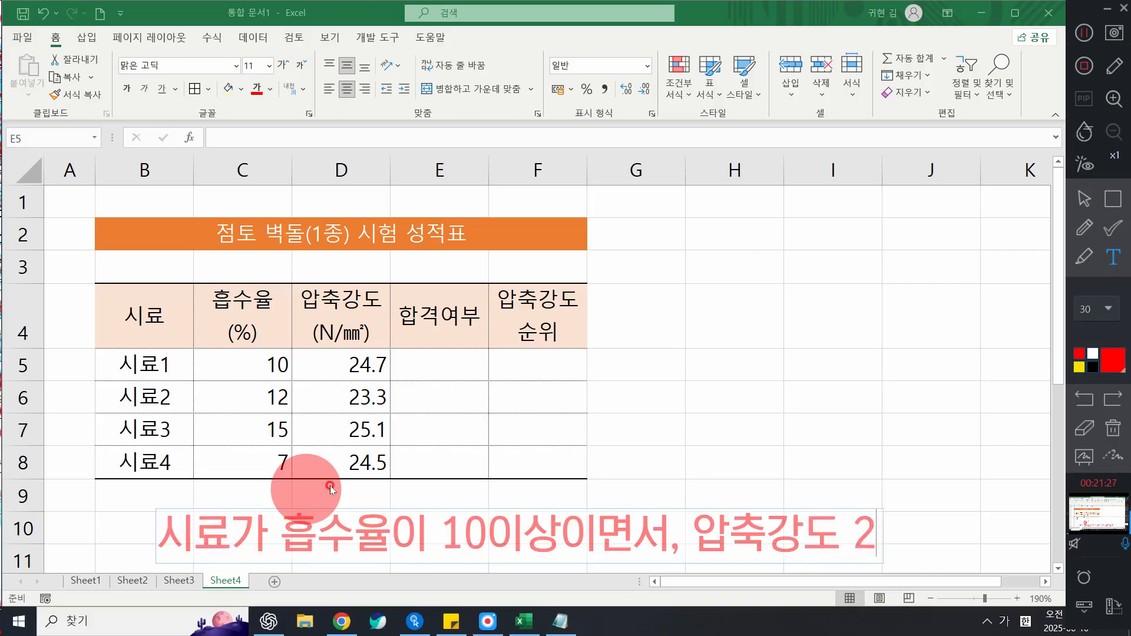
type("4.5이")
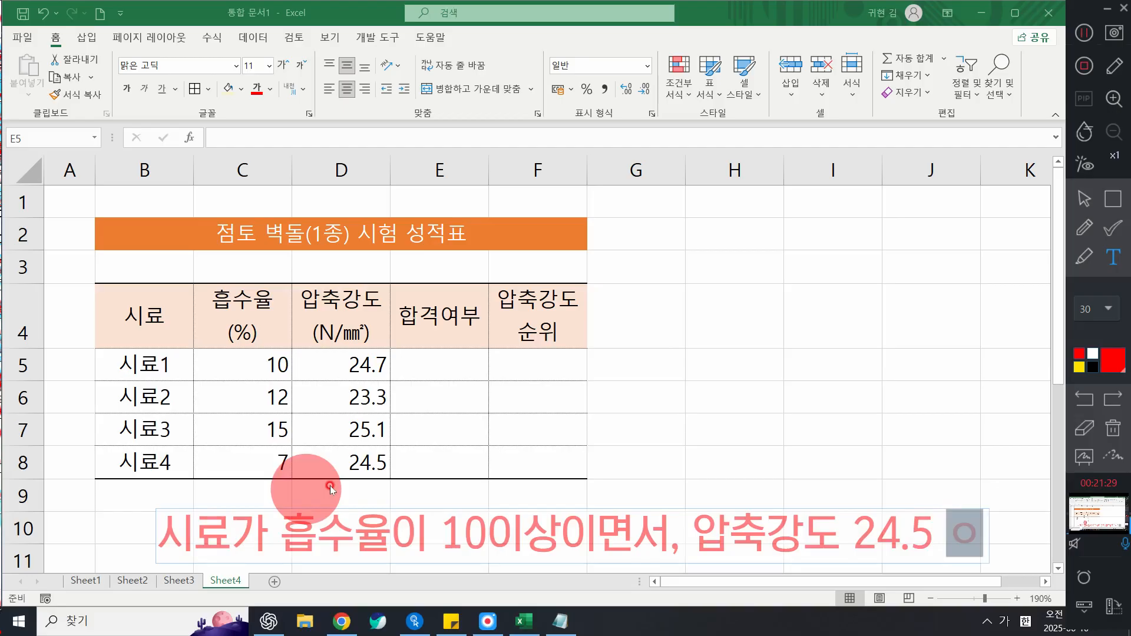
type("상이")
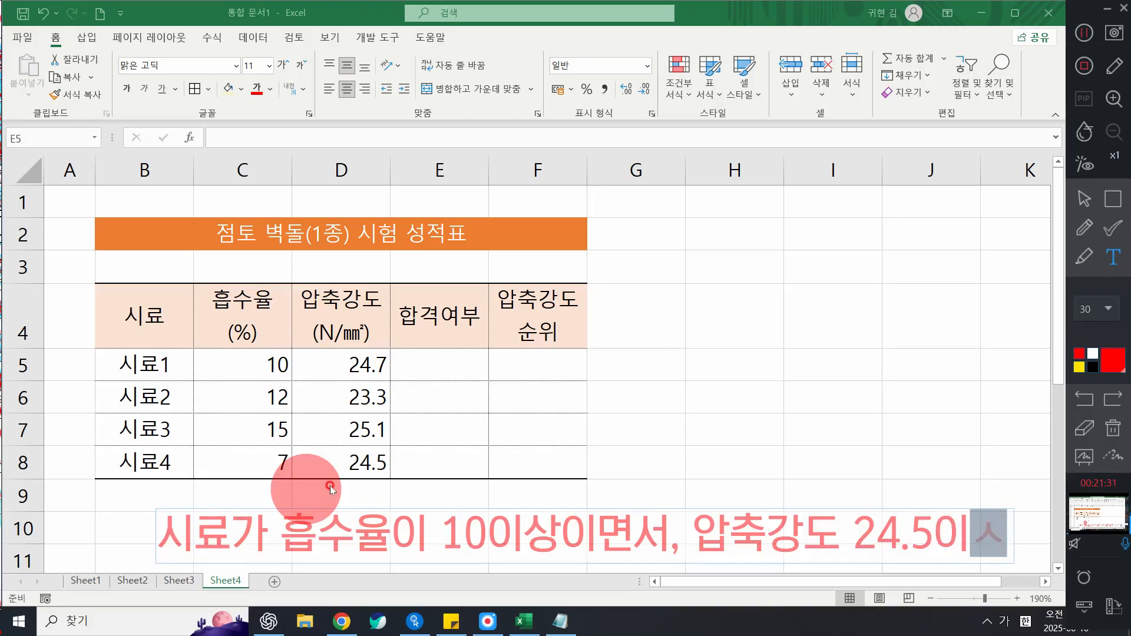
type("면")
- Add the line "합격을 하고 그렇지 못하면 불합격" to the annotation and place it directly below the table
key("Return")
type("합격")
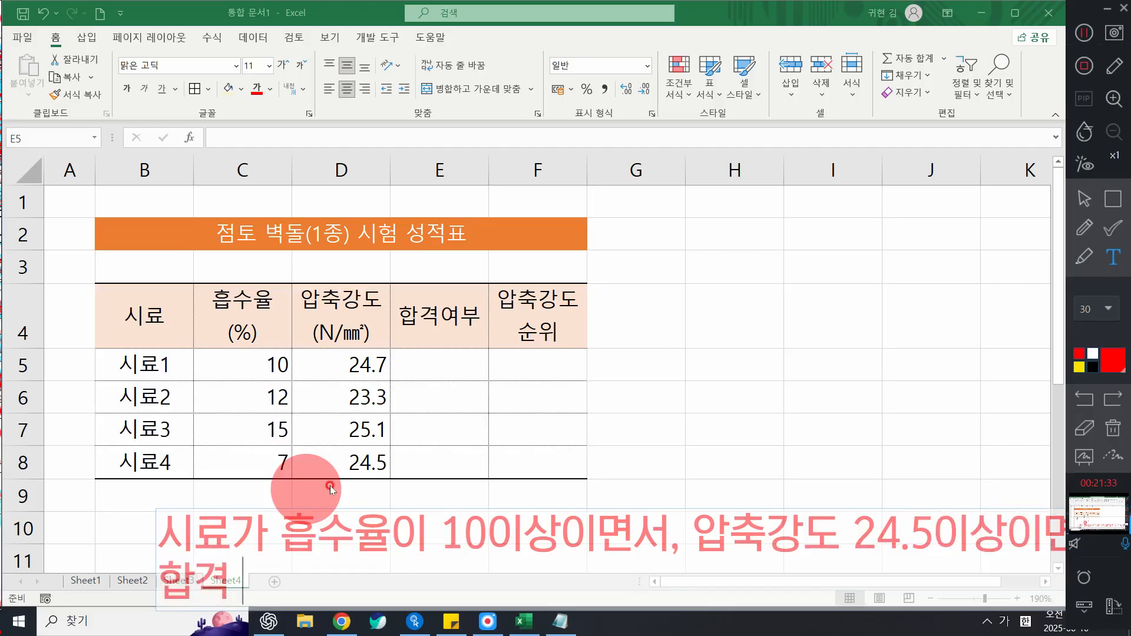
type("을 하")
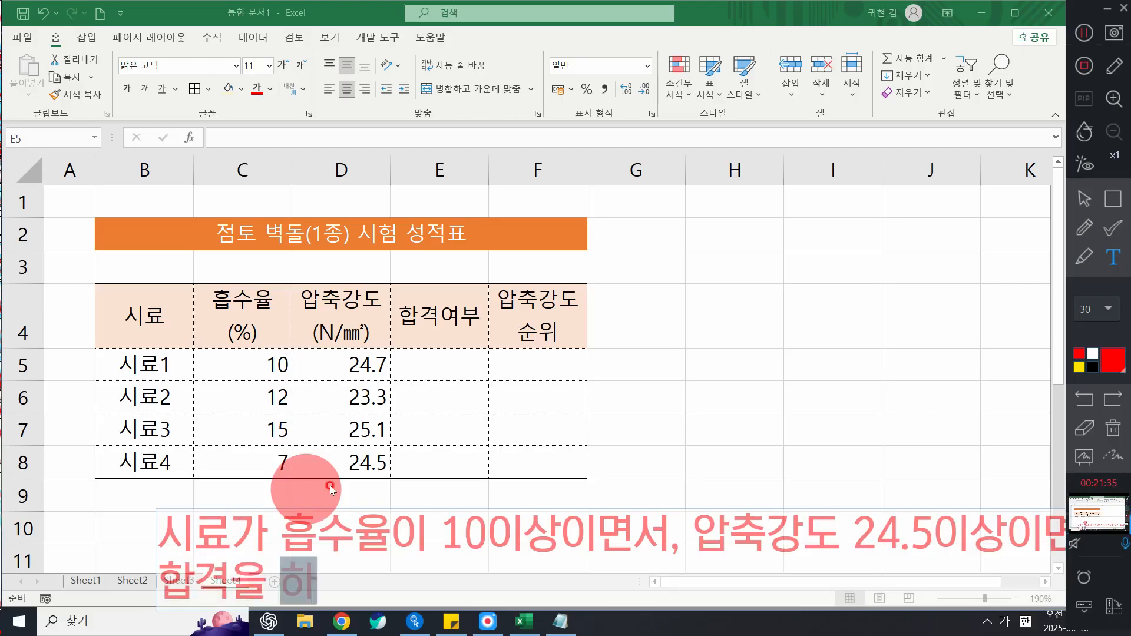
type("고 그")
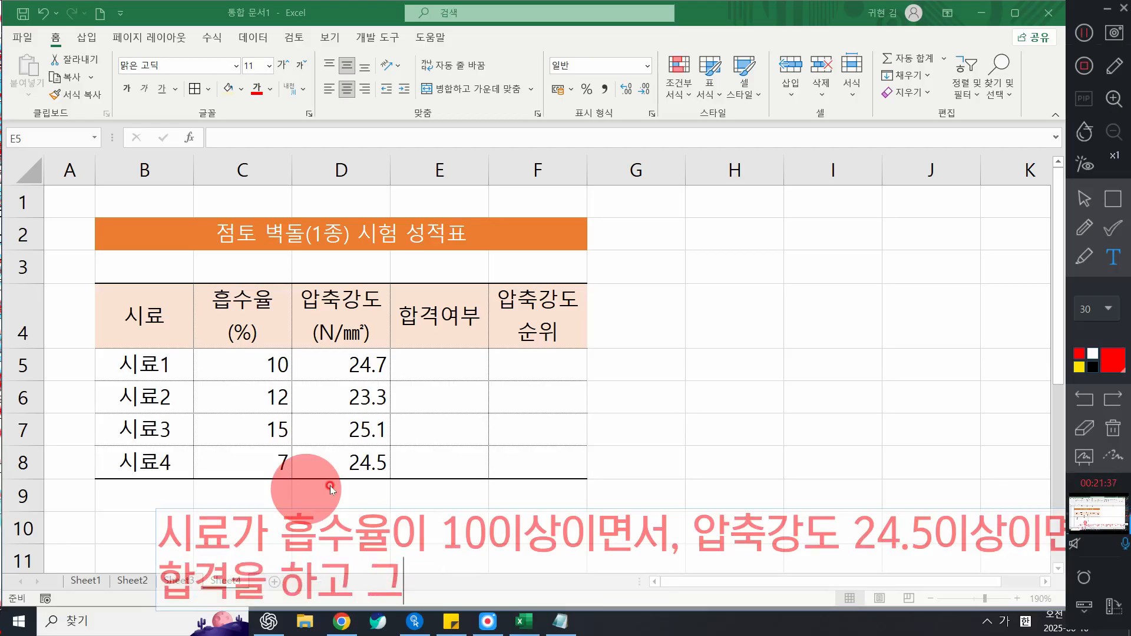
type("렇ㅈㅣ 못하면")
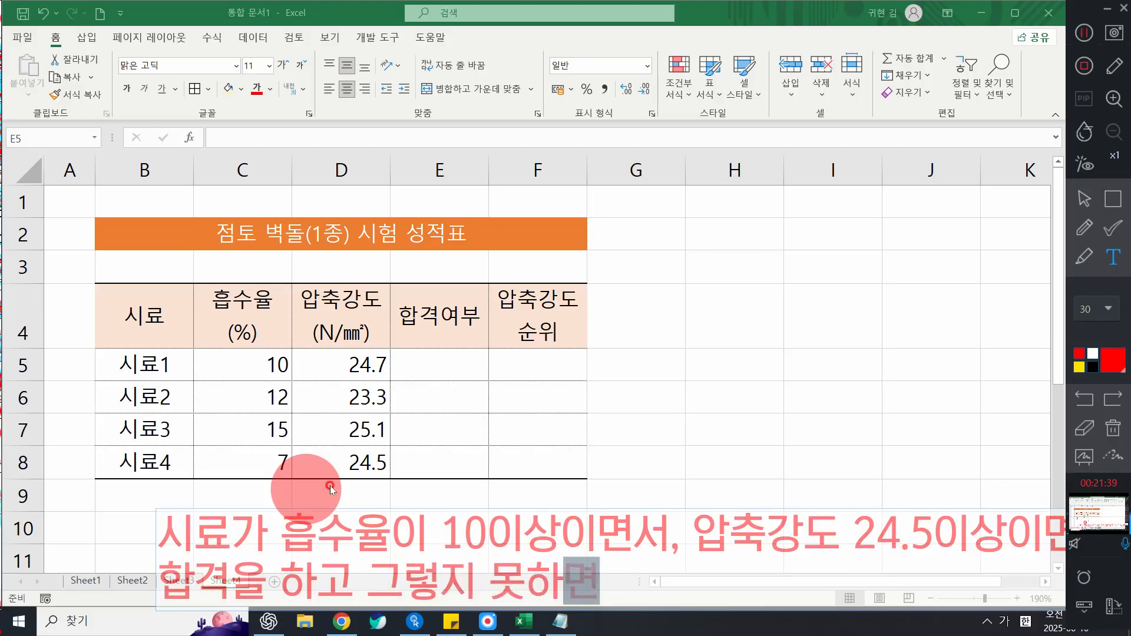
type(" 불합격")
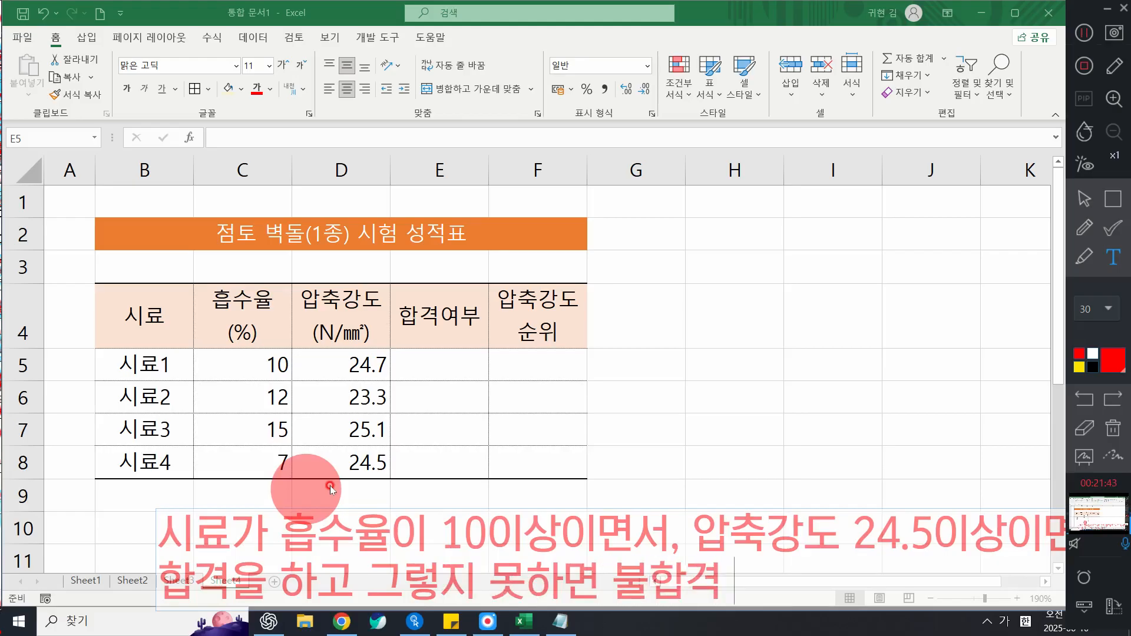
left_click_drag(335, 541, 255, 511)
left_click(667, 322)
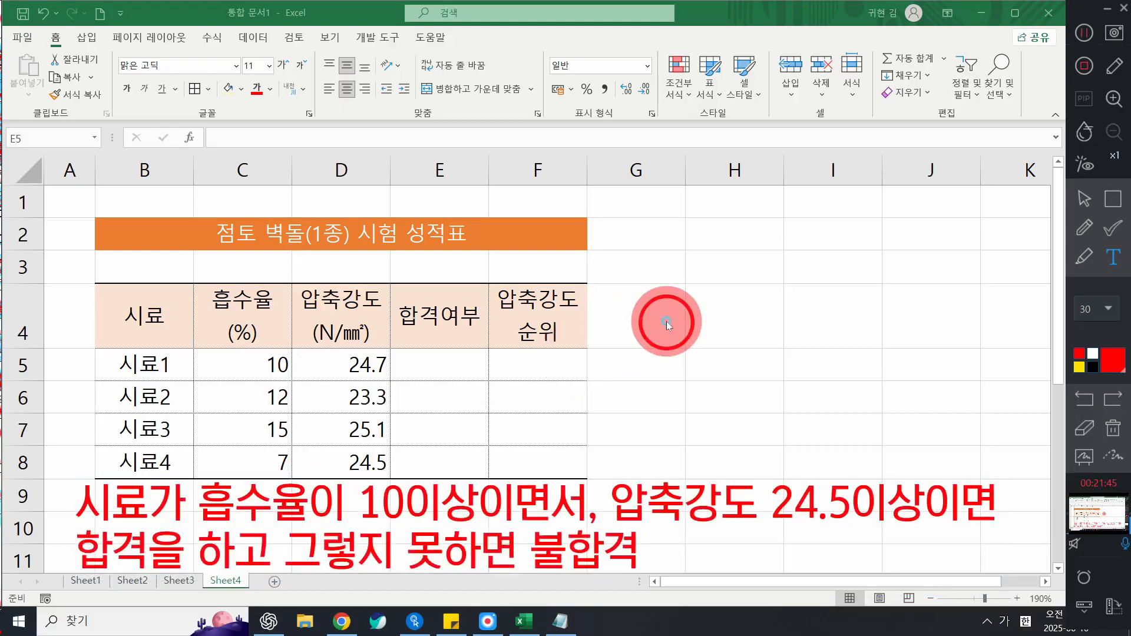
left_click(900, 377)
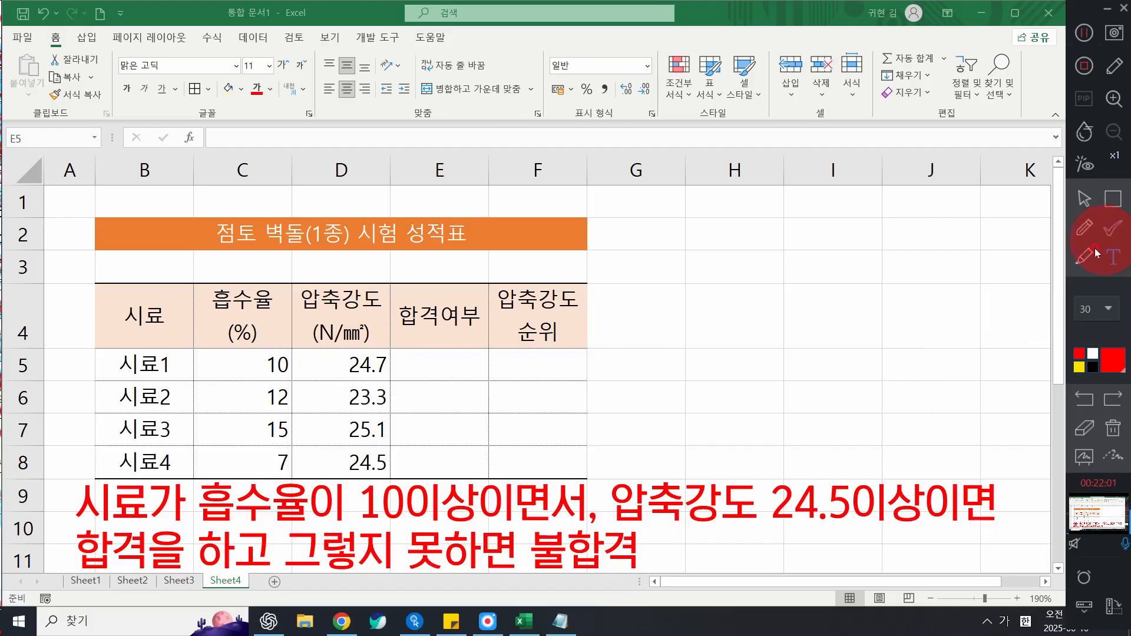
- Handwrite "C5>=10" in red with the recorder's pen in the empty cells beside the table
left_click(1084, 227)
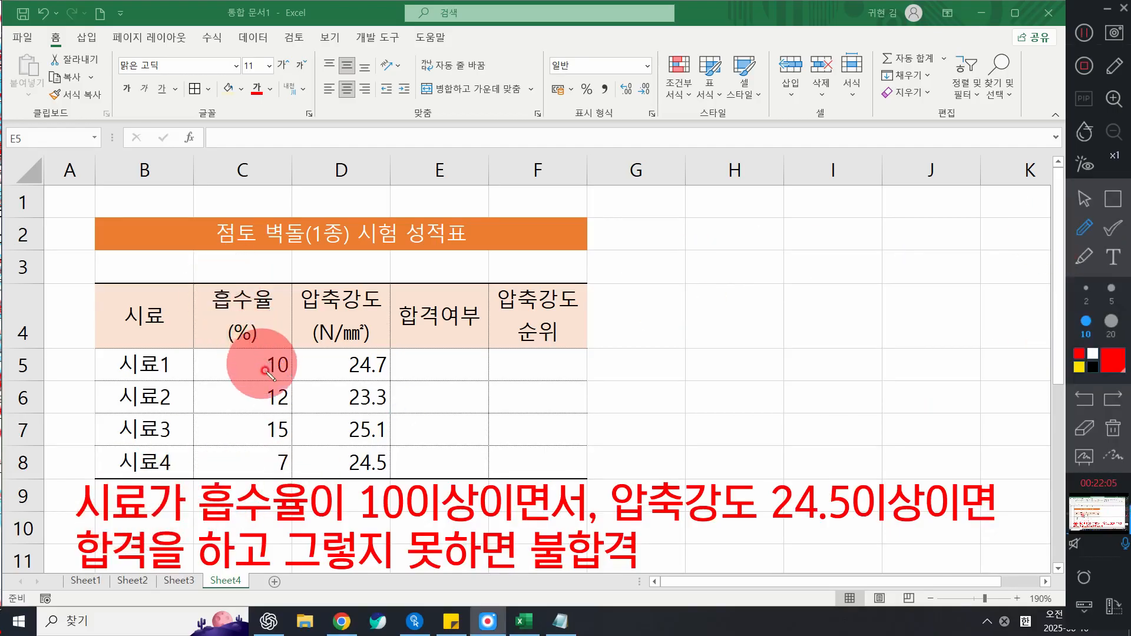
mouse_move(698, 198)
left_mouse_down()
mouse_move(662, 252)
mouse_move(696, 241)
left_mouse_up()
left_click_drag(733, 188, 745, 259)
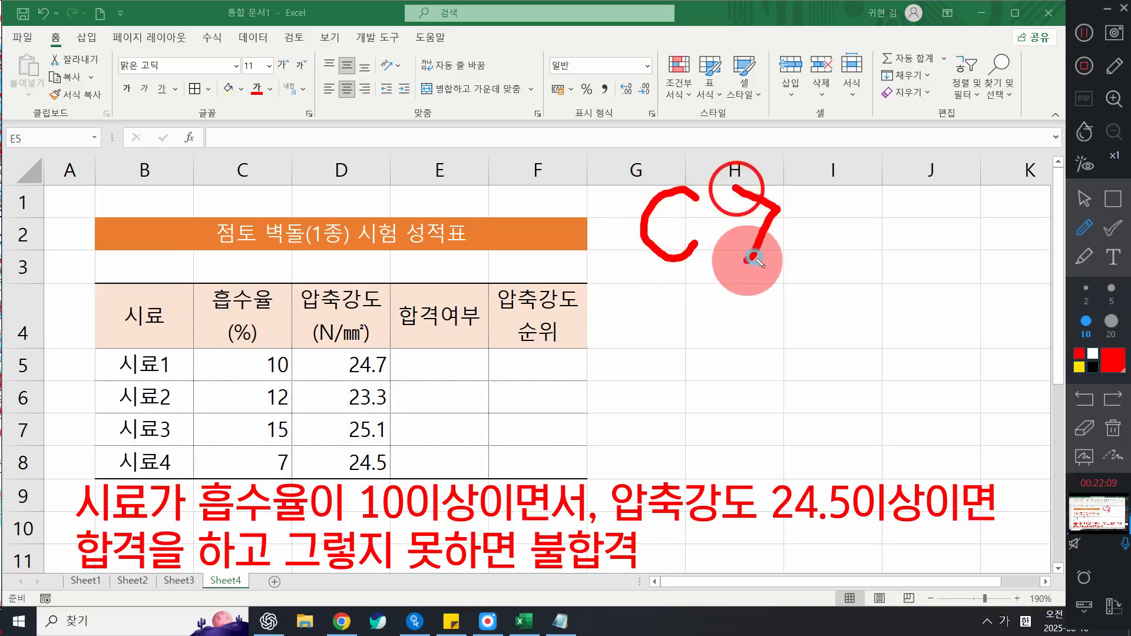
mouse_move(788, 206)
left_mouse_down()
mouse_move(825, 203)
mouse_move(824, 227)
left_mouse_up()
left_click_drag(864, 178, 860, 250)
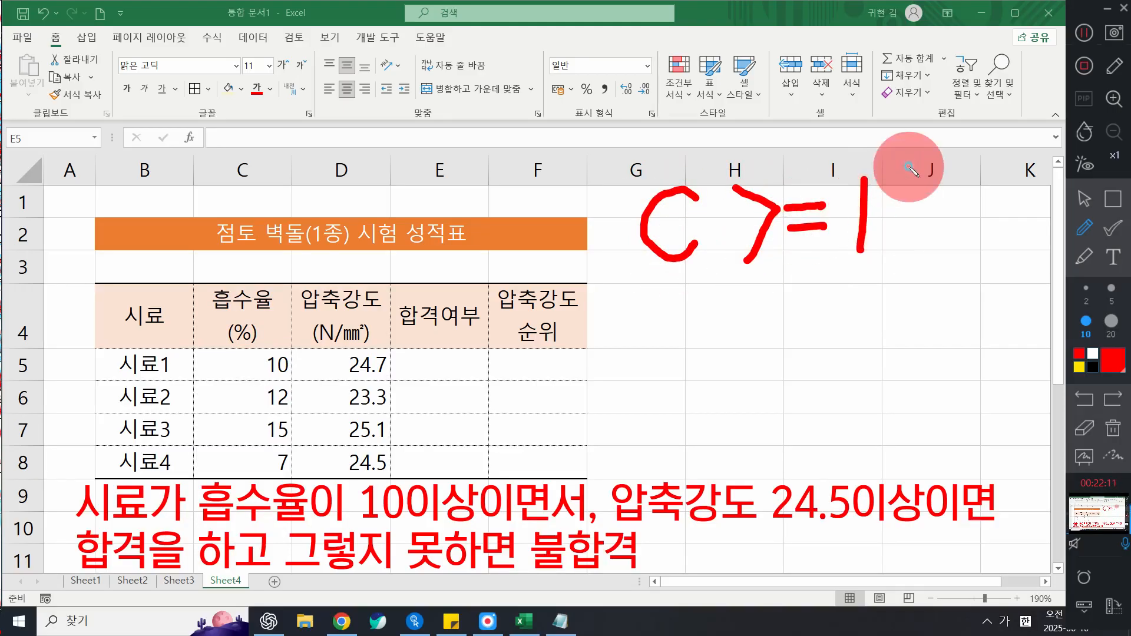
left_click_drag(901, 158, 916, 168)
mouse_move(712, 203)
left_mouse_down()
mouse_move(714, 264)
mouse_move(740, 200)
left_mouse_up()
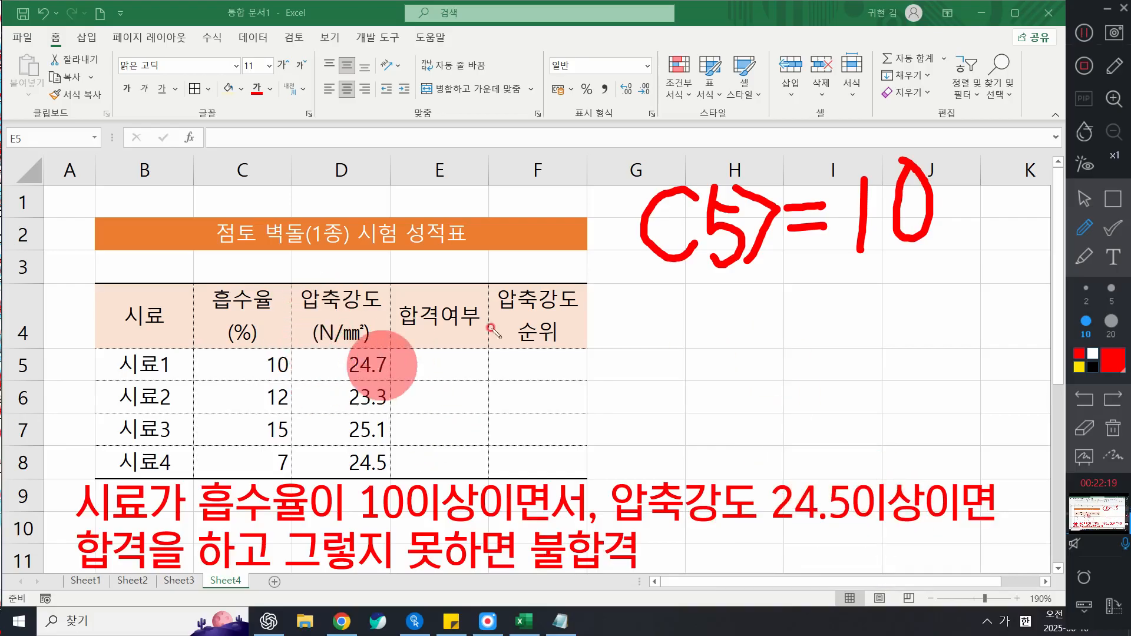
- Handwrite "D5>=24.5" in red beneath the C5 condition and enclose both conditions in one pair of large brackets
left_click_drag(686, 301, 684, 295)
left_click_drag(660, 297, 645, 373)
left_click_drag(660, 318, 655, 375)
key("ctrl+z")
mouse_move(647, 292)
left_mouse_down()
mouse_move(687, 354)
mouse_move(655, 373)
left_mouse_up()
mouse_move(724, 289)
left_mouse_down()
mouse_move(732, 366)
mouse_move(707, 369)
mouse_move(758, 303)
mouse_move(766, 375)
left_mouse_up()
left_click_drag(807, 304, 852, 296)
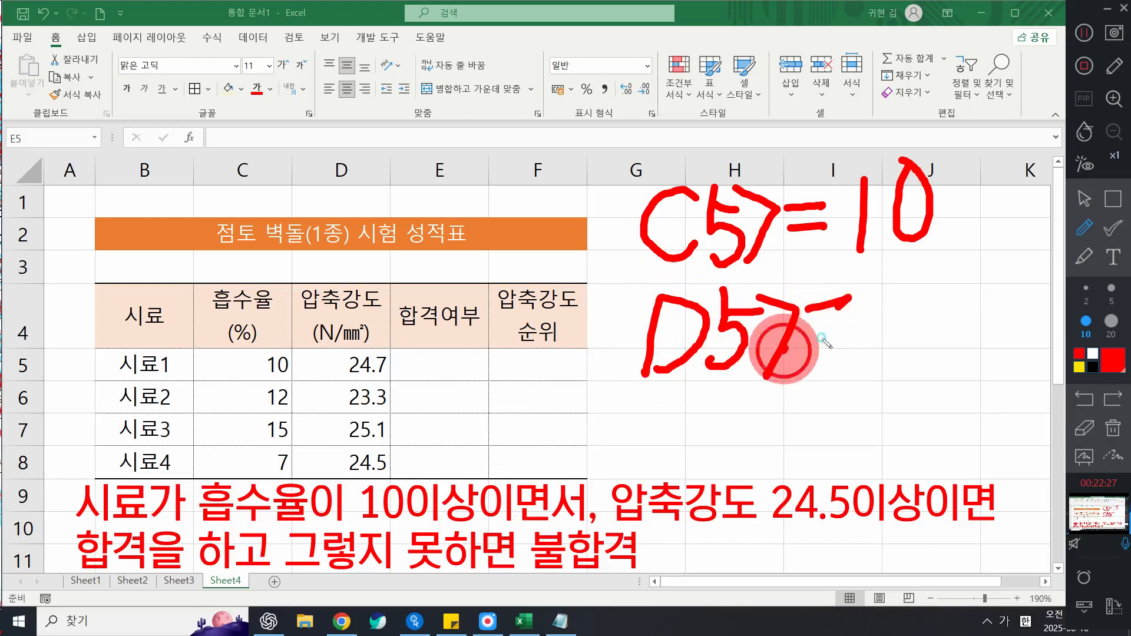
mouse_move(775, 352)
left_mouse_down()
mouse_move(842, 331)
mouse_move(898, 331)
left_mouse_up()
mouse_move(923, 268)
left_mouse_down()
mouse_move(945, 307)
mouse_move(917, 322)
left_mouse_up()
left_click(964, 315)
mouse_move(968, 263)
left_mouse_down()
mouse_move(958, 322)
mouse_move(992, 258)
left_mouse_up()
mouse_move(570, 223)
left_mouse_down()
mouse_move(542, 236)
mouse_move(601, 347)
left_mouse_up()
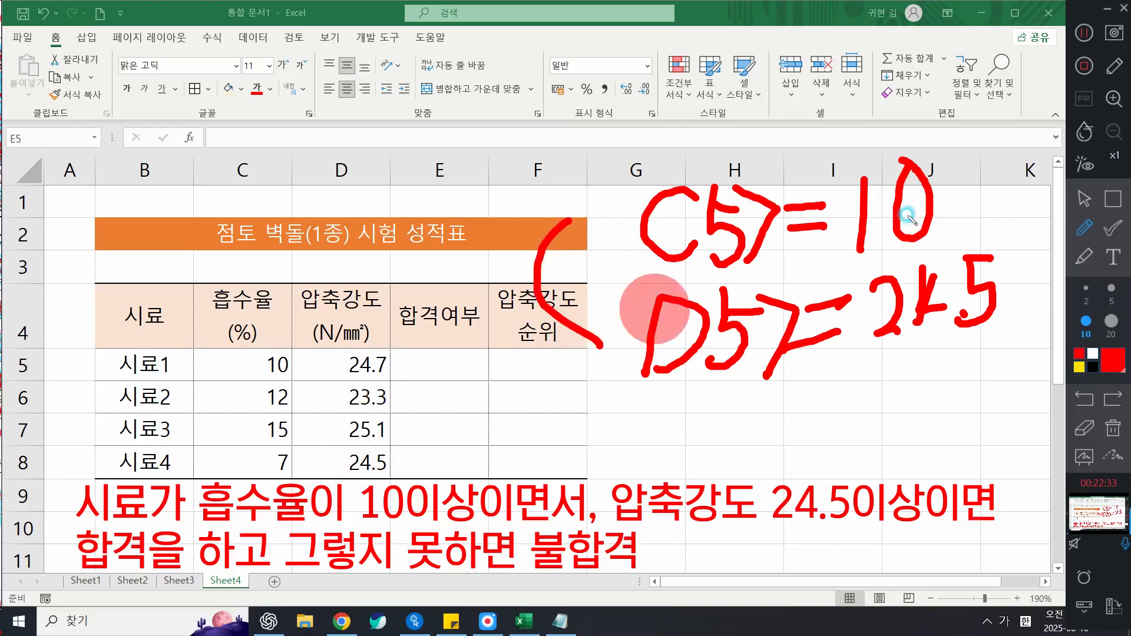
mouse_move(978, 187)
left_mouse_down()
mouse_move(1009, 190)
mouse_move(1012, 282)
left_mouse_up()
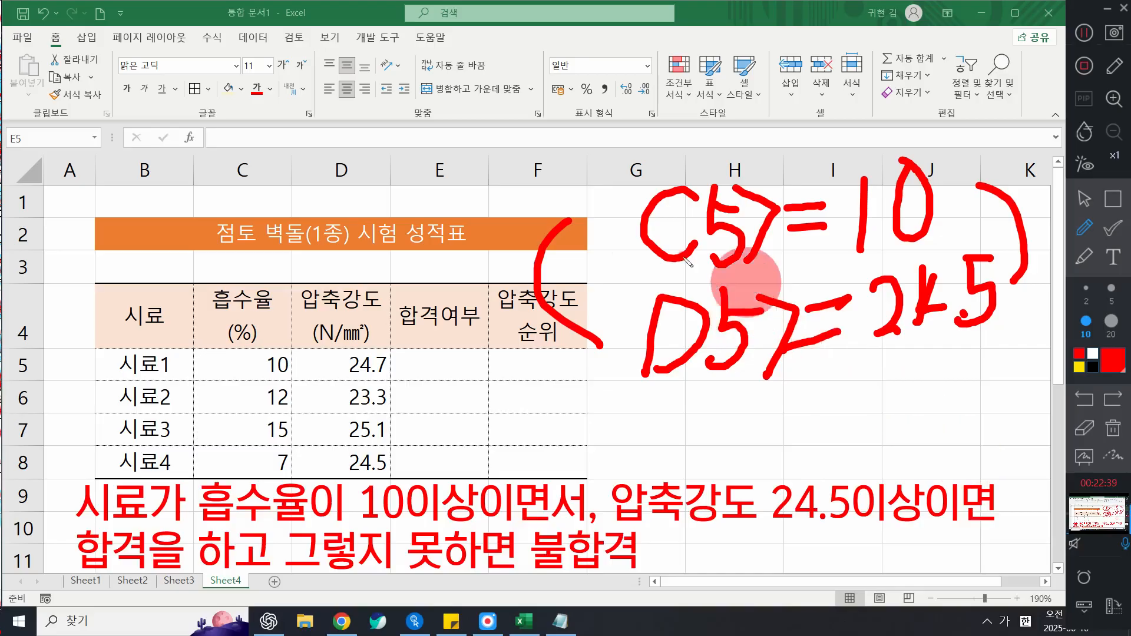
mouse_move(575, 146)
left_mouse_down()
mouse_move(581, 114)
mouse_move(585, 155)
mouse_move(644, 115)
left_mouse_up()
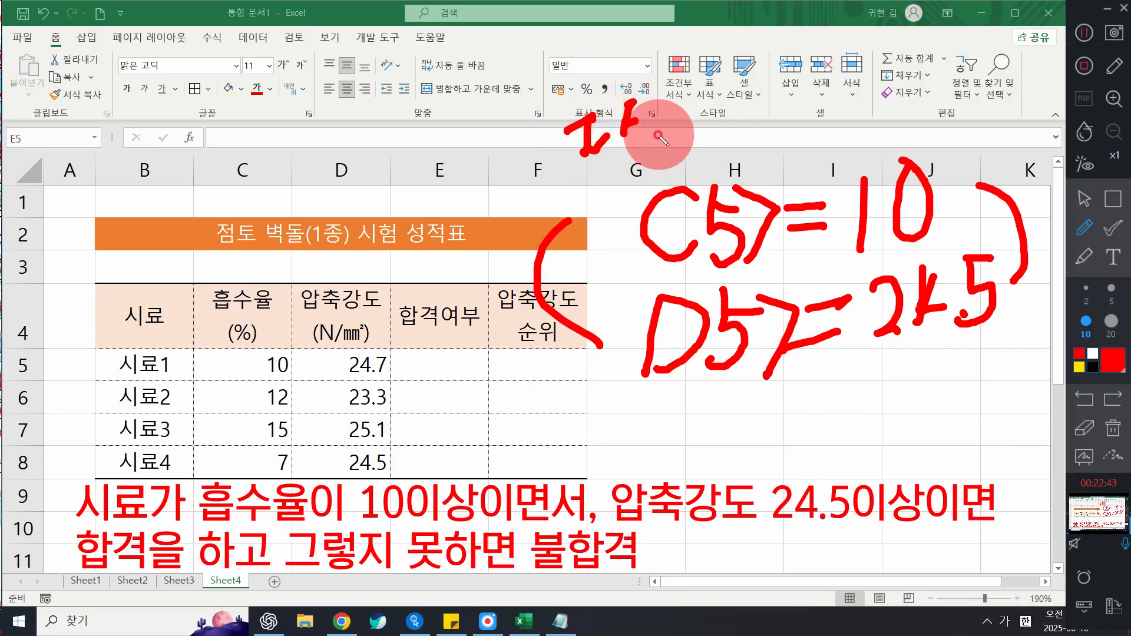
left_click(1083, 398)
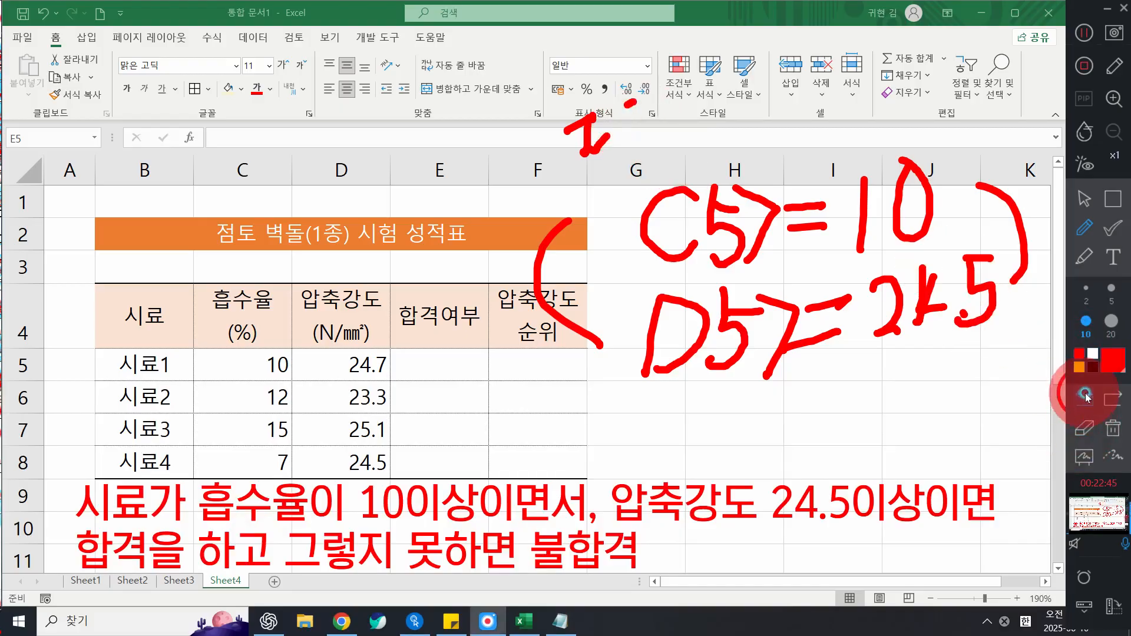
left_click(1083, 398)
left_click(1082, 398)
left_click(1083, 398)
- Return to the normal pointer, switch to the Notepad notes and erase all red annotations
left_click(1084, 199)
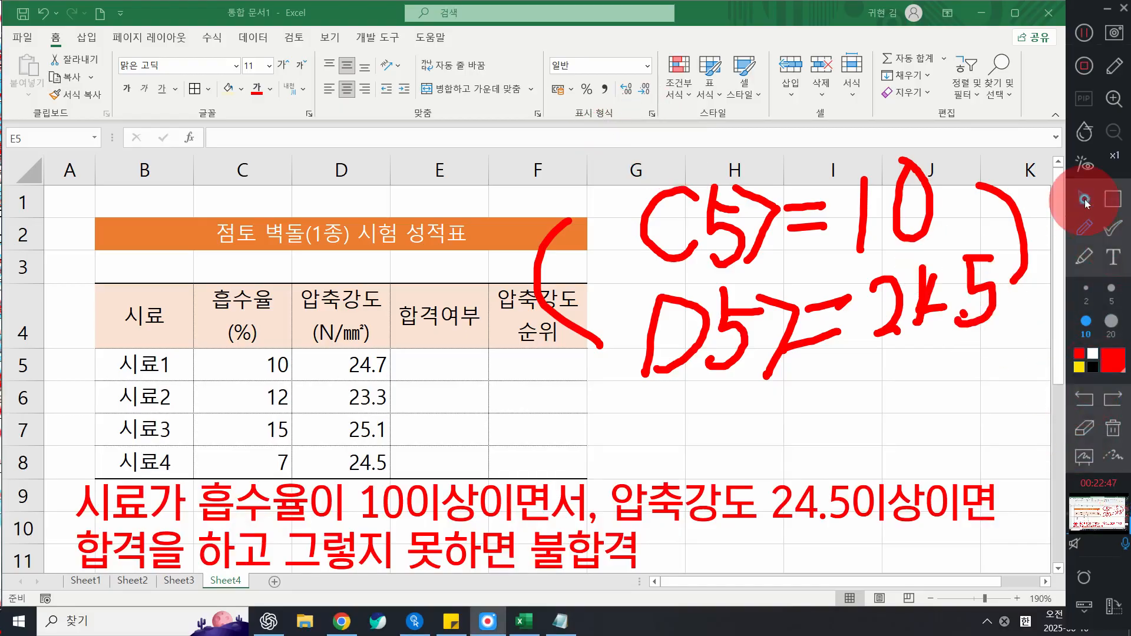
left_click(559, 621)
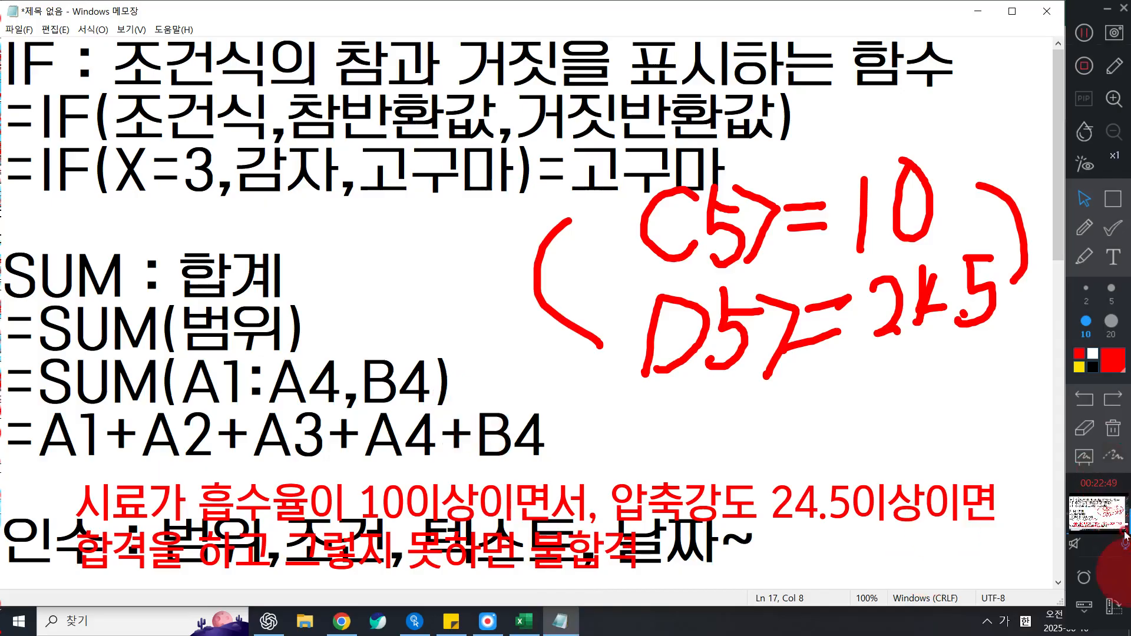
left_click(1113, 428)
- Add blank lines after the comparison operator list at the end of the notes and place the cursor there
left_click(817, 550)
scroll(819, 565, "down", 5)
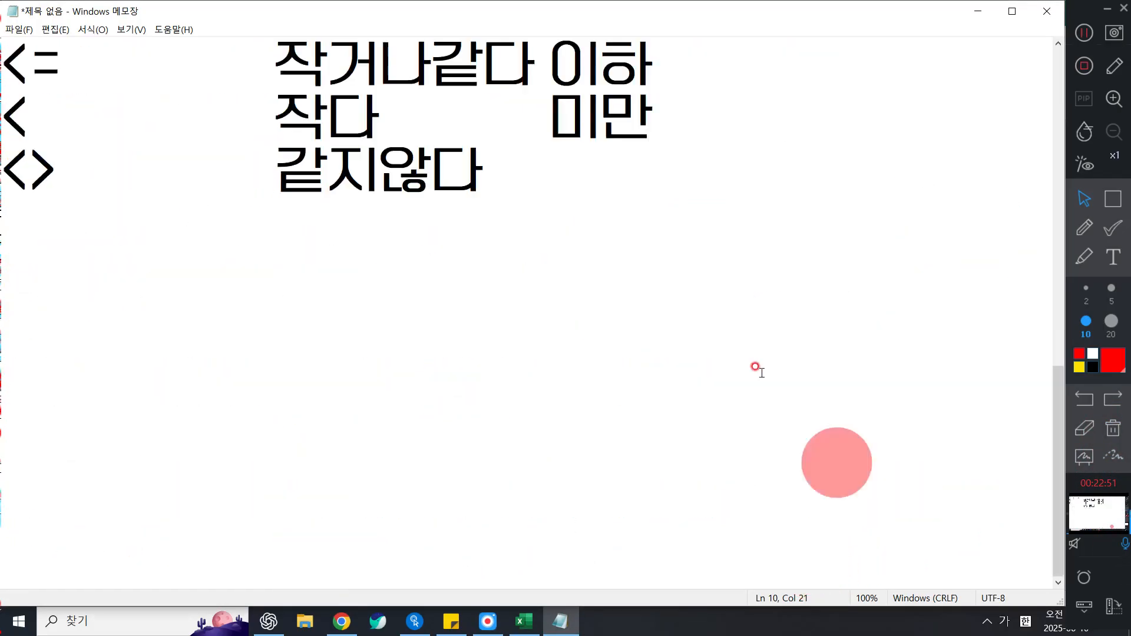
left_click(697, 352)
key("Return")
key("Return")
key("Return")
scroll(697, 352, "down", 2)
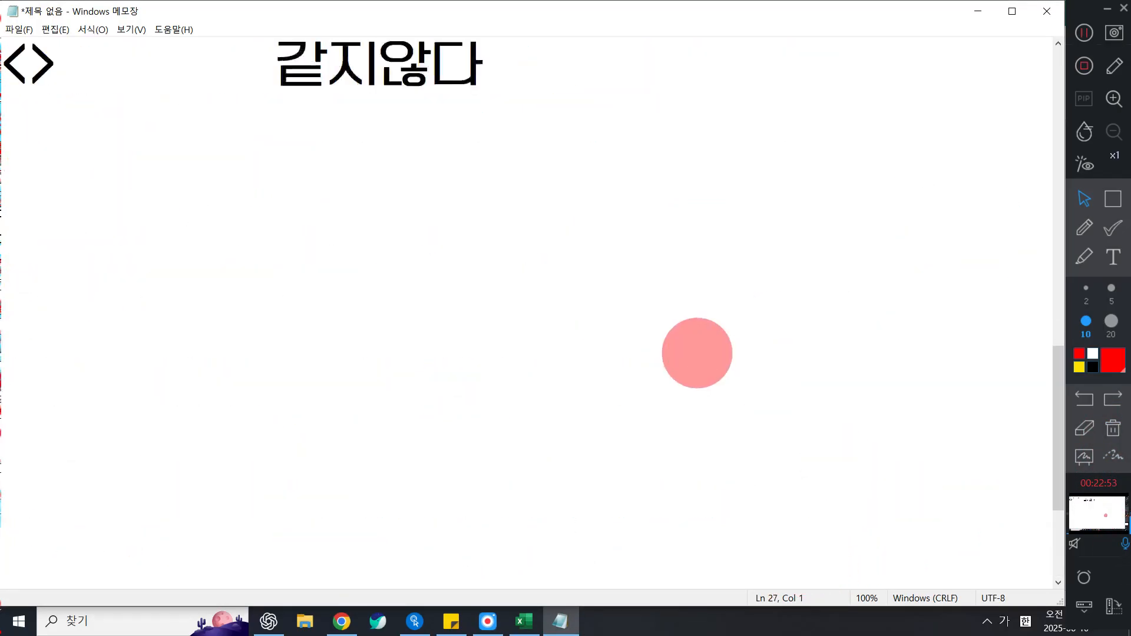
left_click(257, 129)
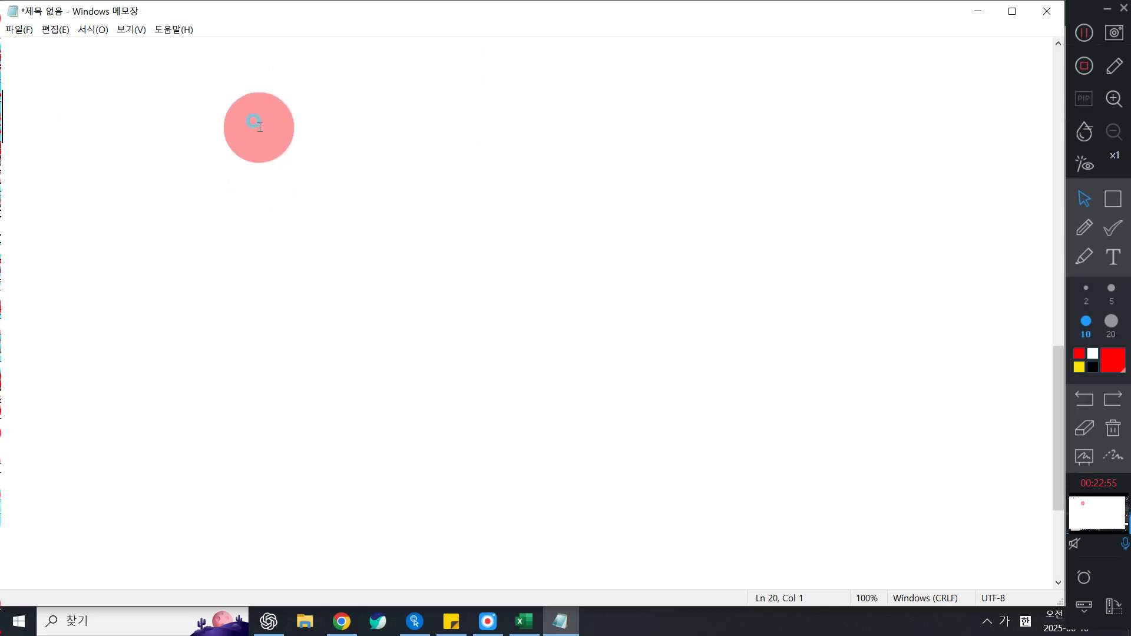
- Start a new function note with the heading "AND :" below the comparison operators
type("무")
key("BackSpace")
key("BackSpace")
key("Hangul")
type("AND")
key("BackSpace")
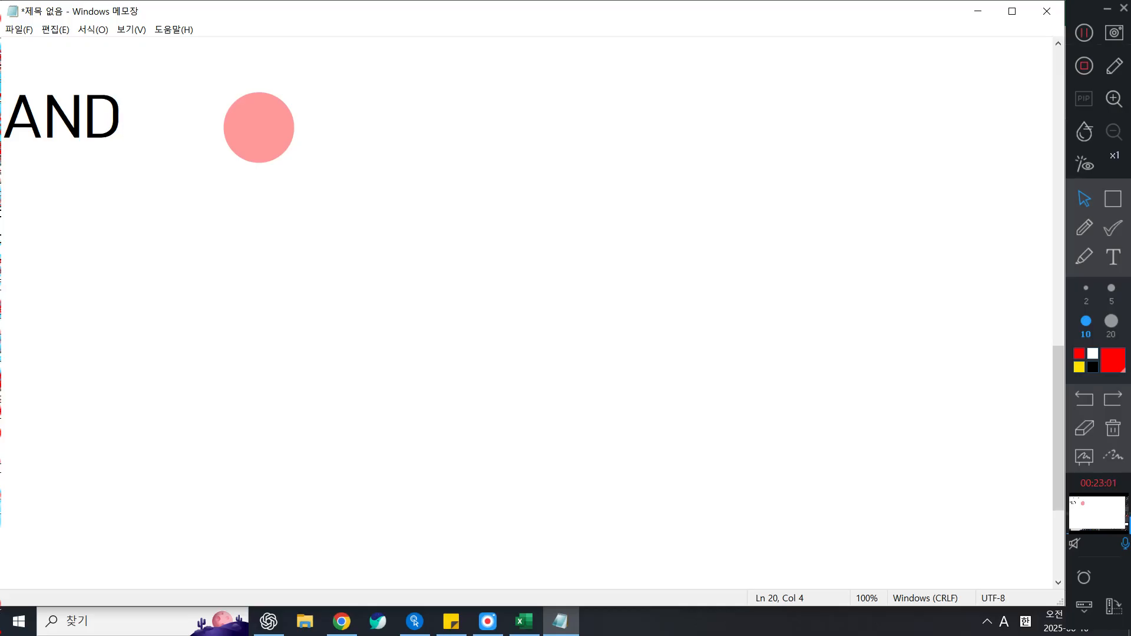
key("BackSpace")
type(":")
type("WHRE")
key("BackSpace")
key("BackSpace")
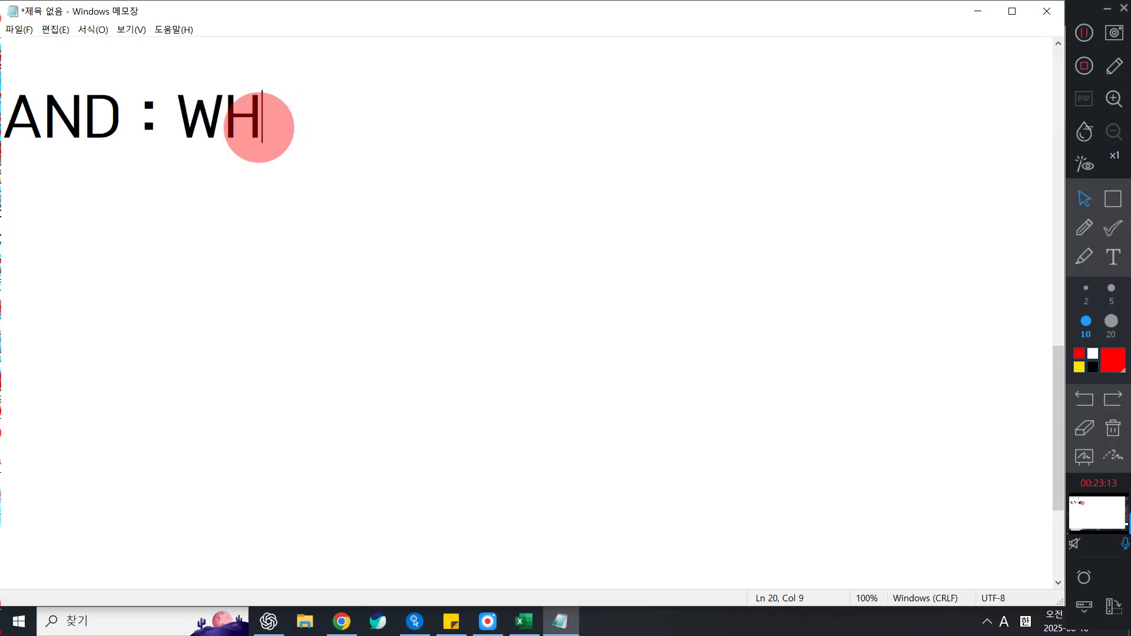
key("BackSpace")
key("BackSpace")
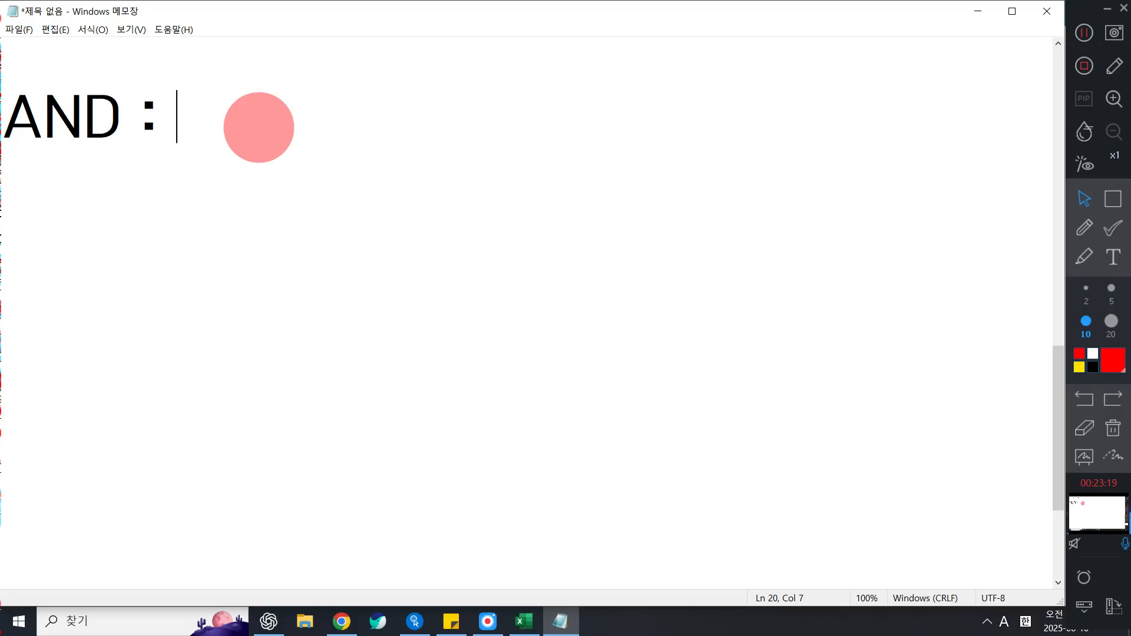
type("RMF")
key("BackSpace")
key("BackSpace")
key("BackSpace")
type("지")
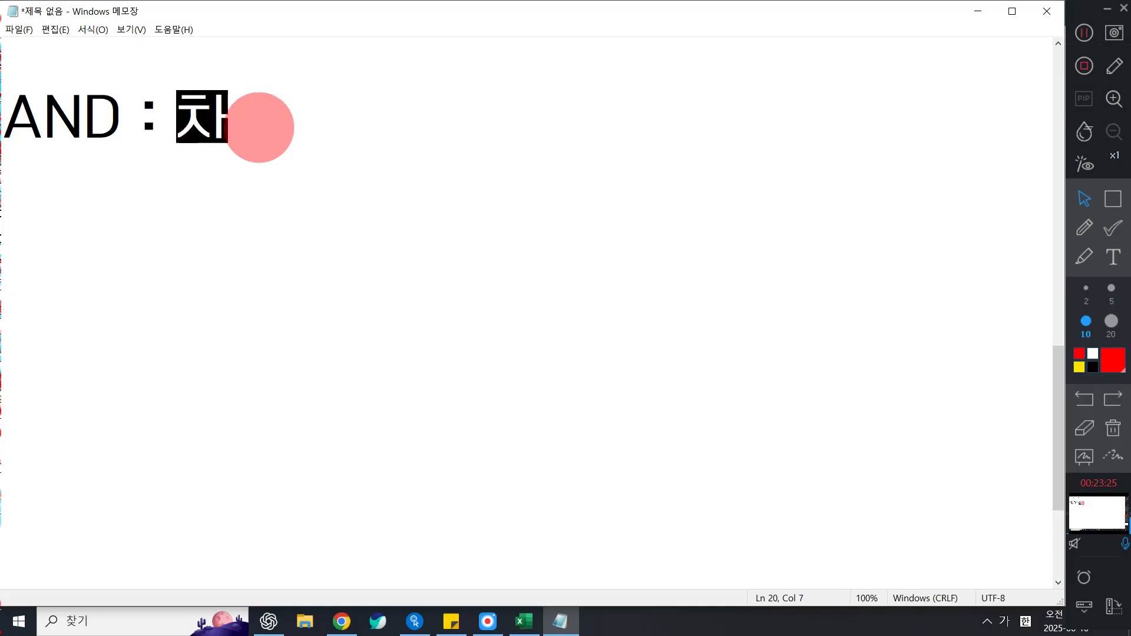
key("BackSpace")
key("BackSpace")
- Describe AND as "조건들이 모두 참이면 참," followed by "그렇지 못하면 거짓" on the next line
type("조건의")
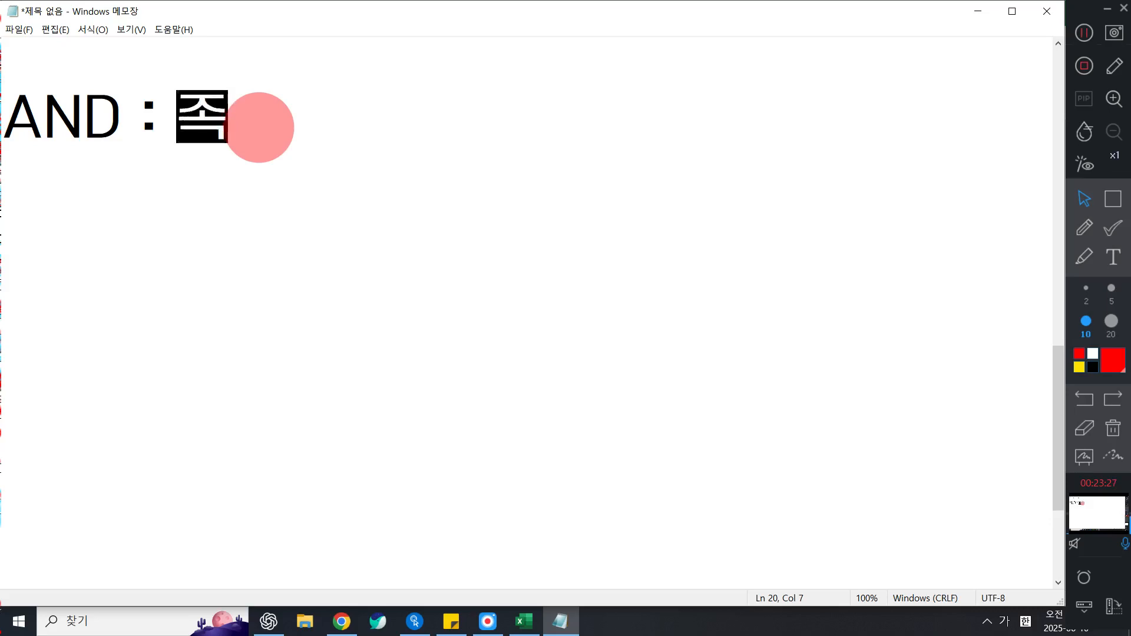
key("BackSpace")
key("BackSpace")
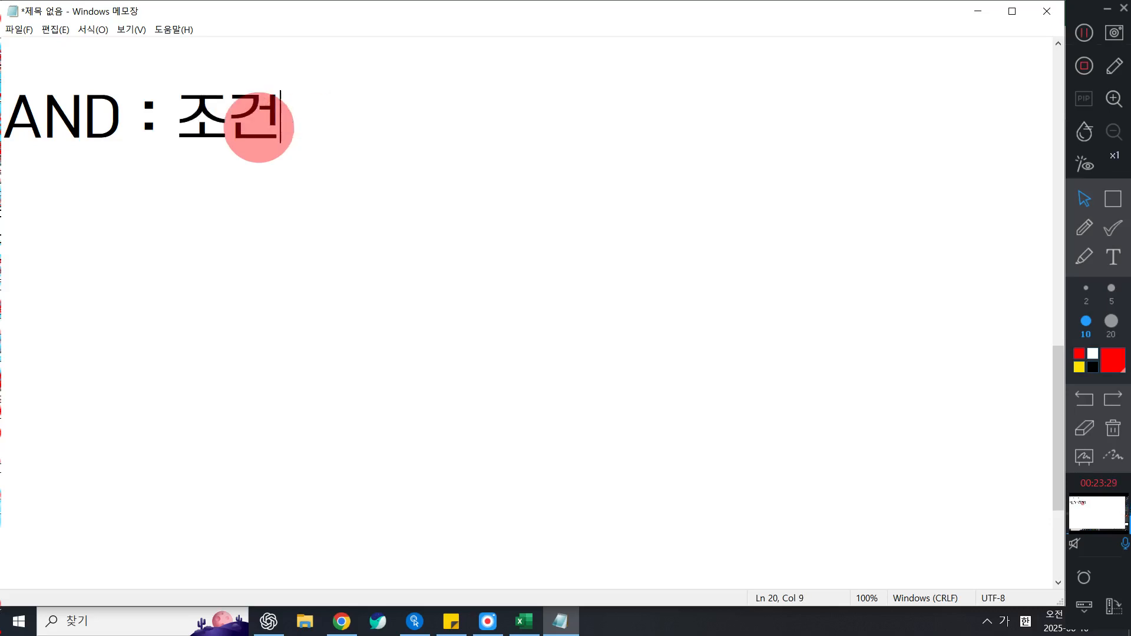
type("들이 모두 참")
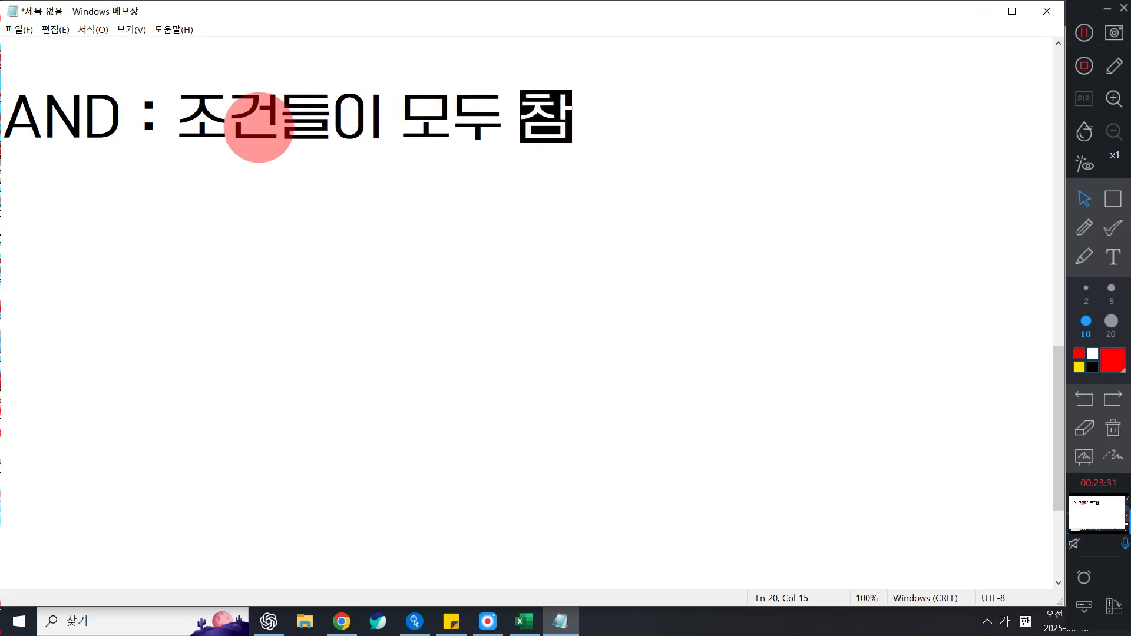
type("이면 치ㅁ,")
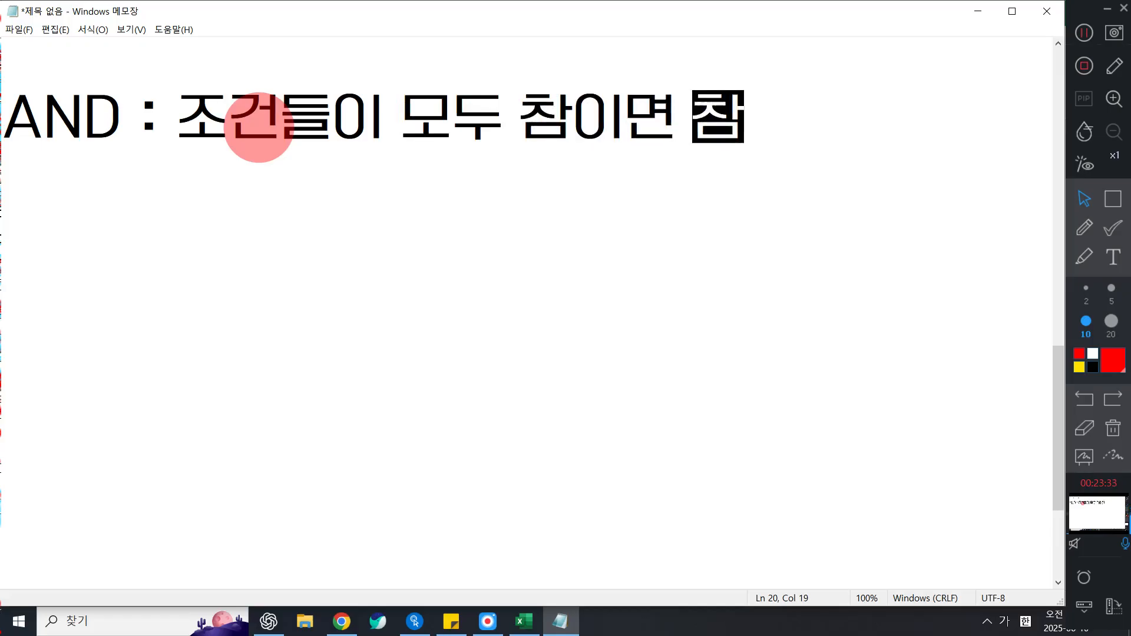
key("Return")
type("그렇지 ")
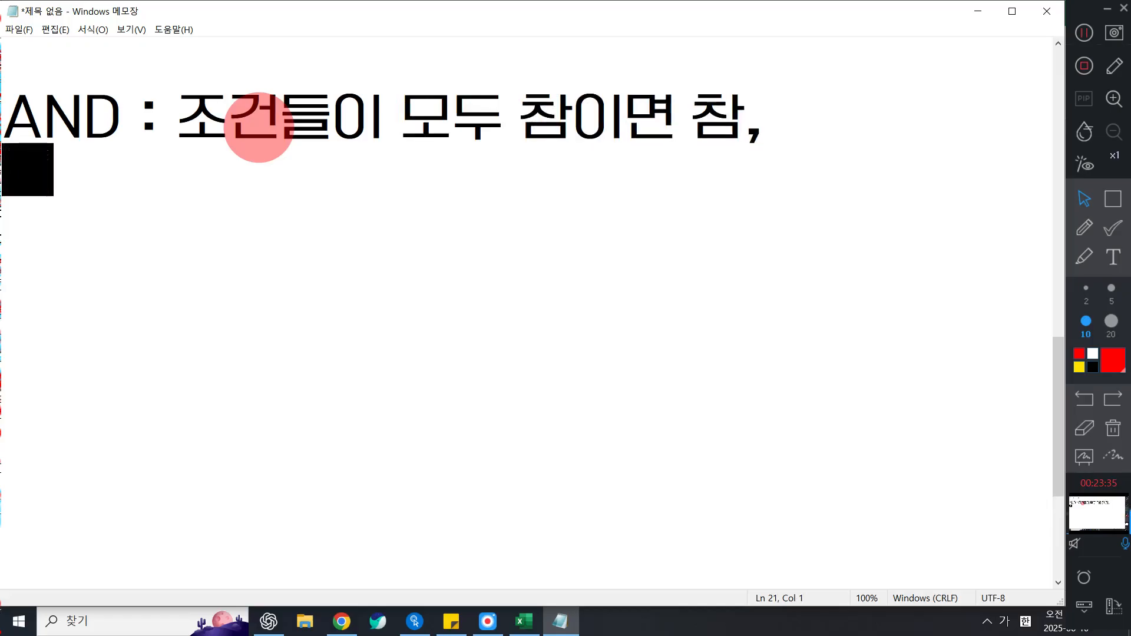
type("못하면 거짓")
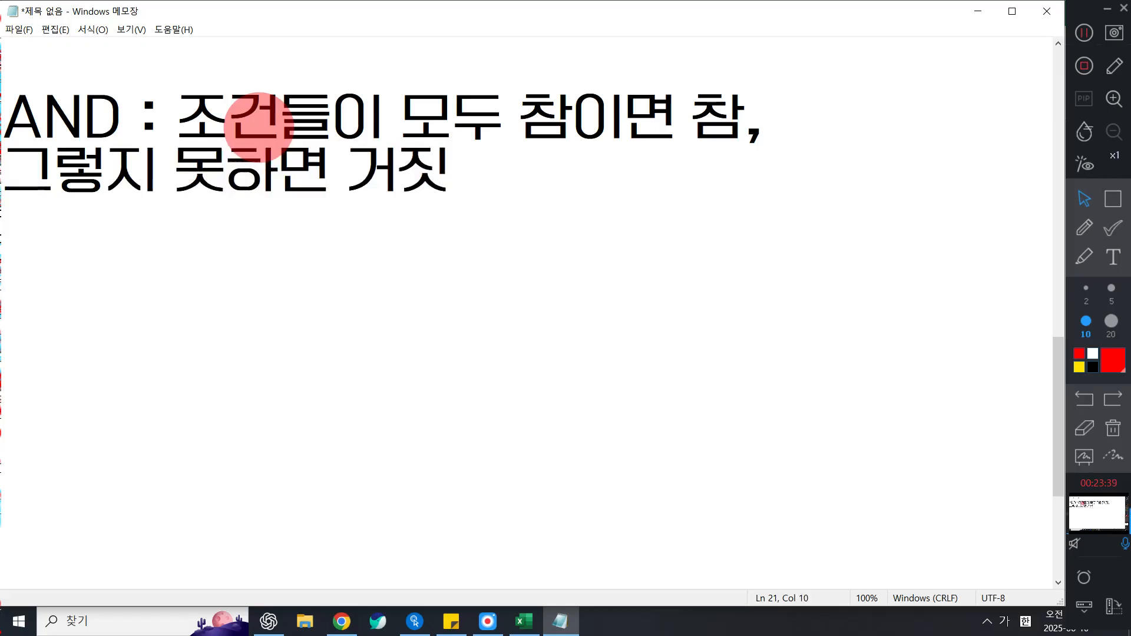
- Complete the AND description by adding "표시" after "거짓" and leave a blank line below it
type("표시")
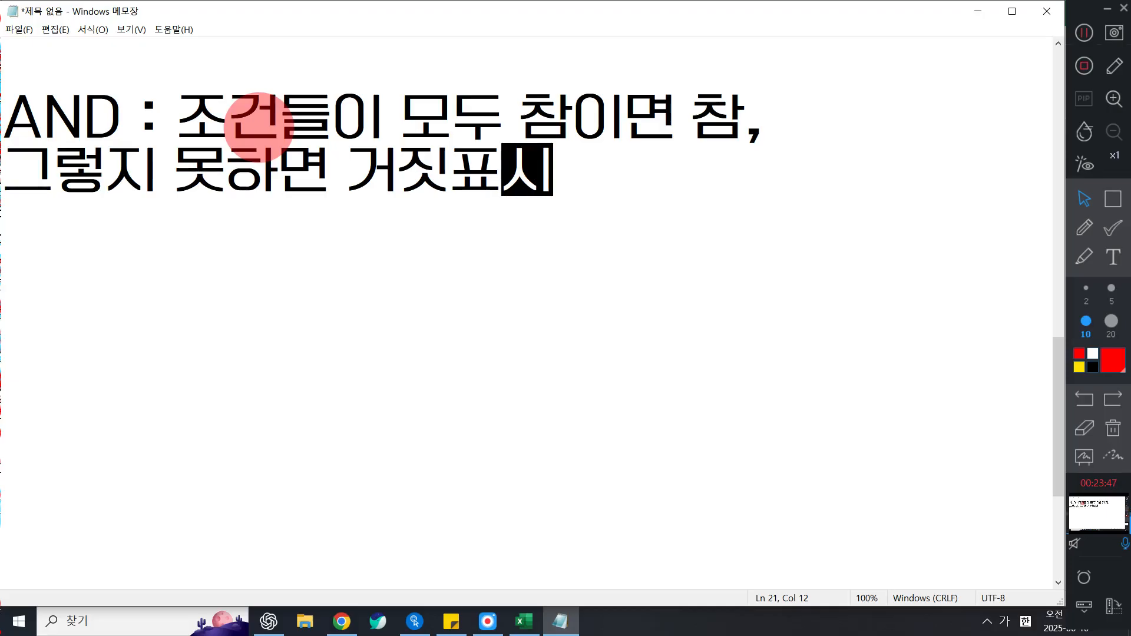
key("Return")
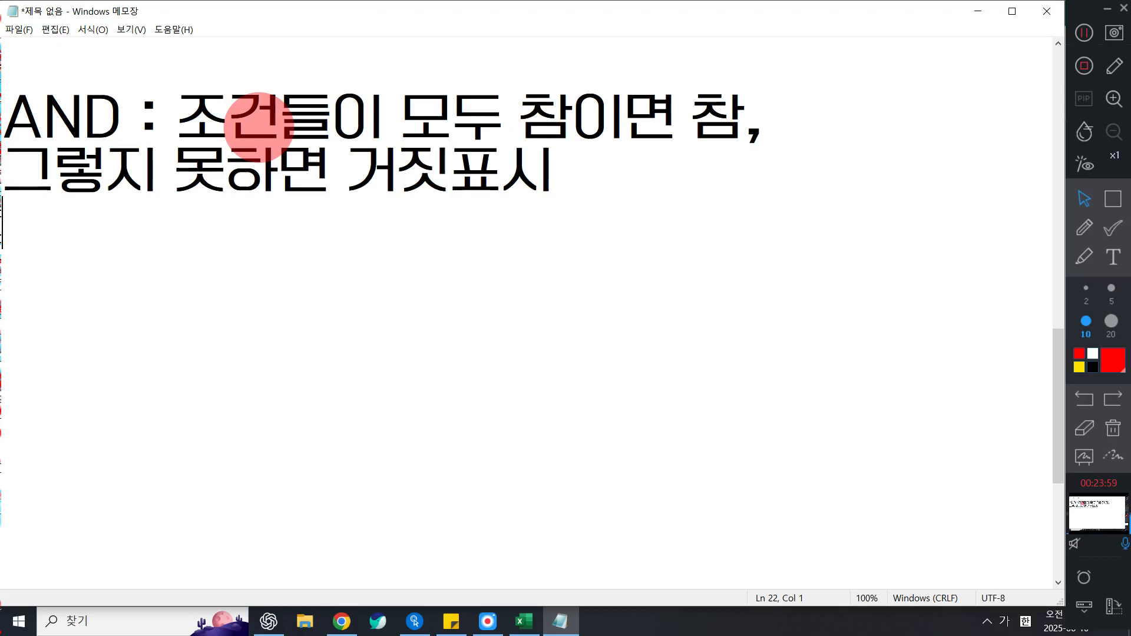
key("Return")
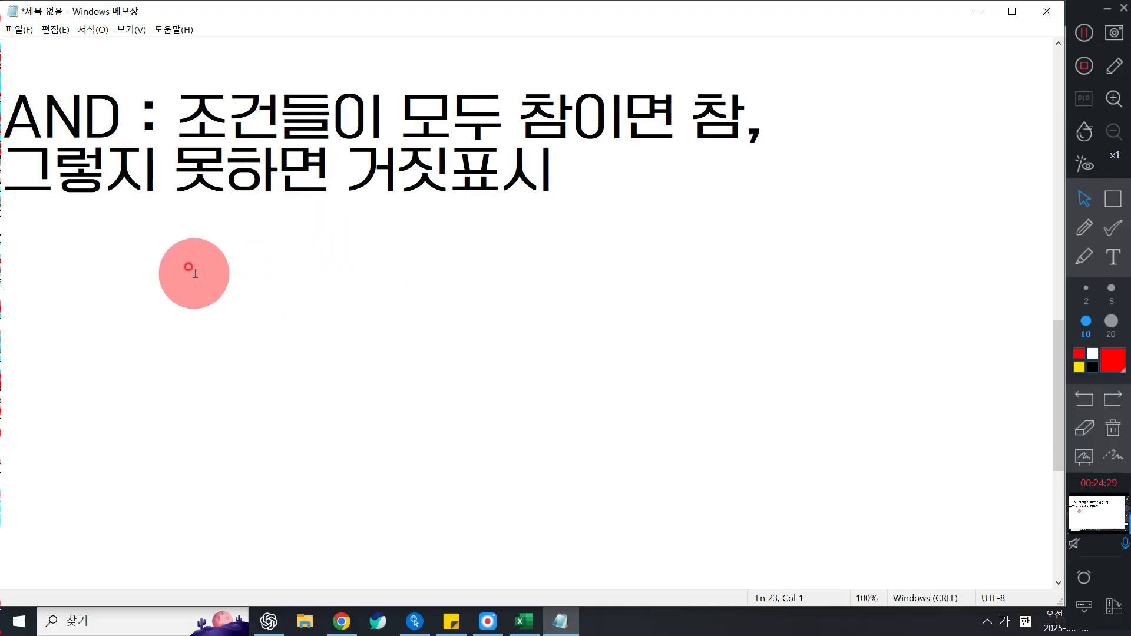
- Start the syntax line "=AND(" below the AND description
key("Hangul")
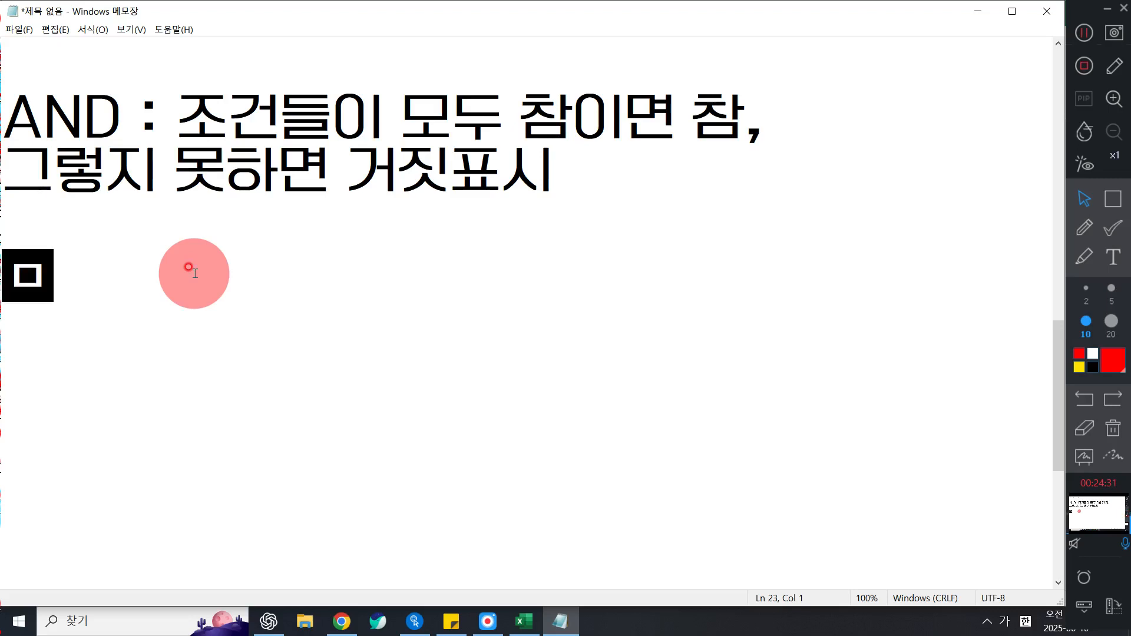
type("AND(")
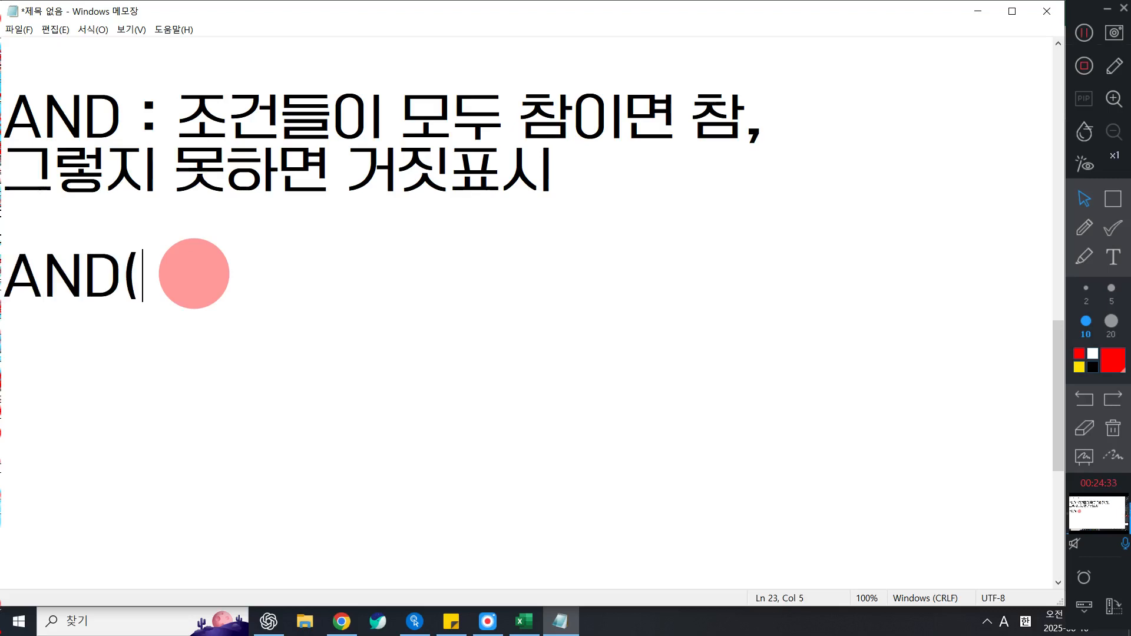
key("Left")
key("Left")
key("Left")
key("Left")
type("=")
key("Right")
key("Right")
key("Right")
key("Right")
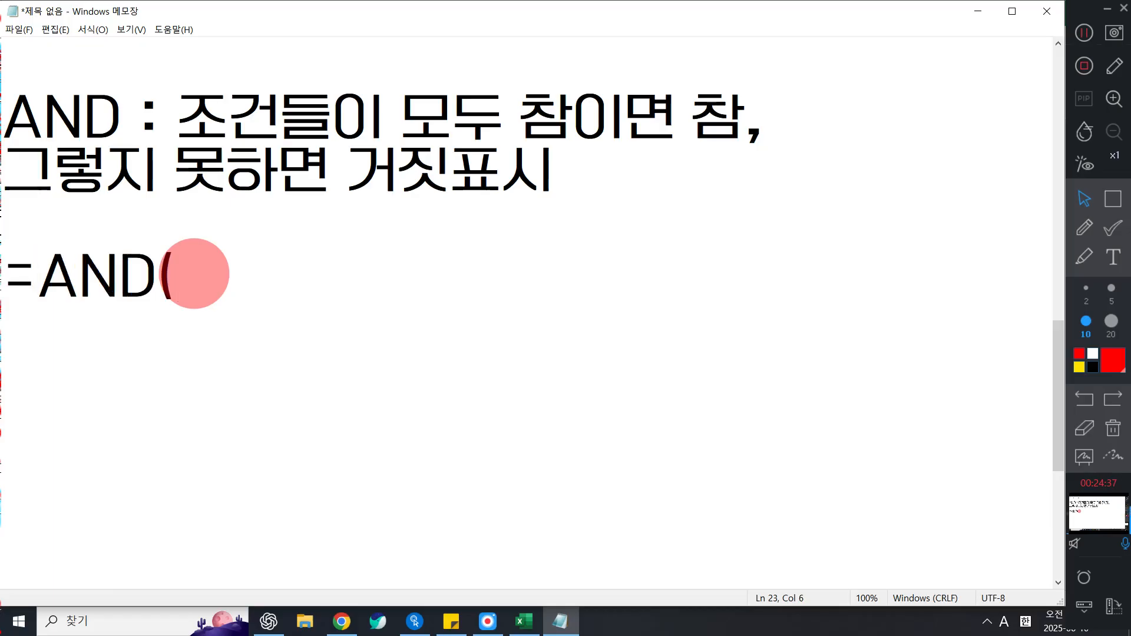
type("A")
key("BackSpace")
type("WHR")
key("BackSpace")
key("BackSpace")
key("BackSpace")
- Add the arguments "조건1,조건2,조건3" after the opening parenthesis of the AND syntax
type("조건,")
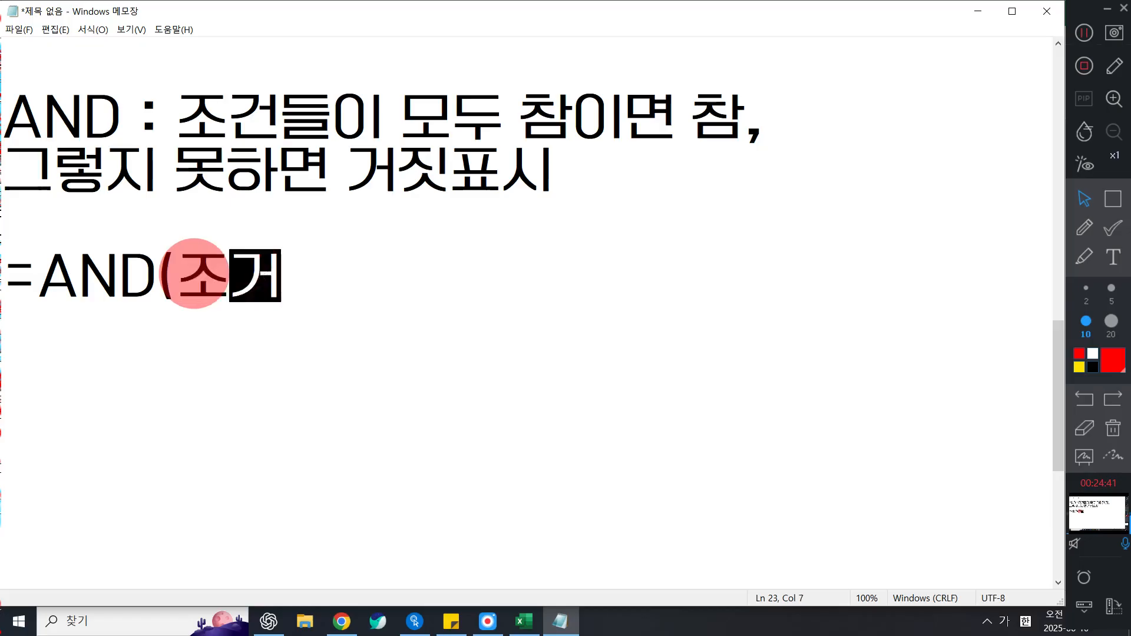
key("BackSpace")
type("1,")
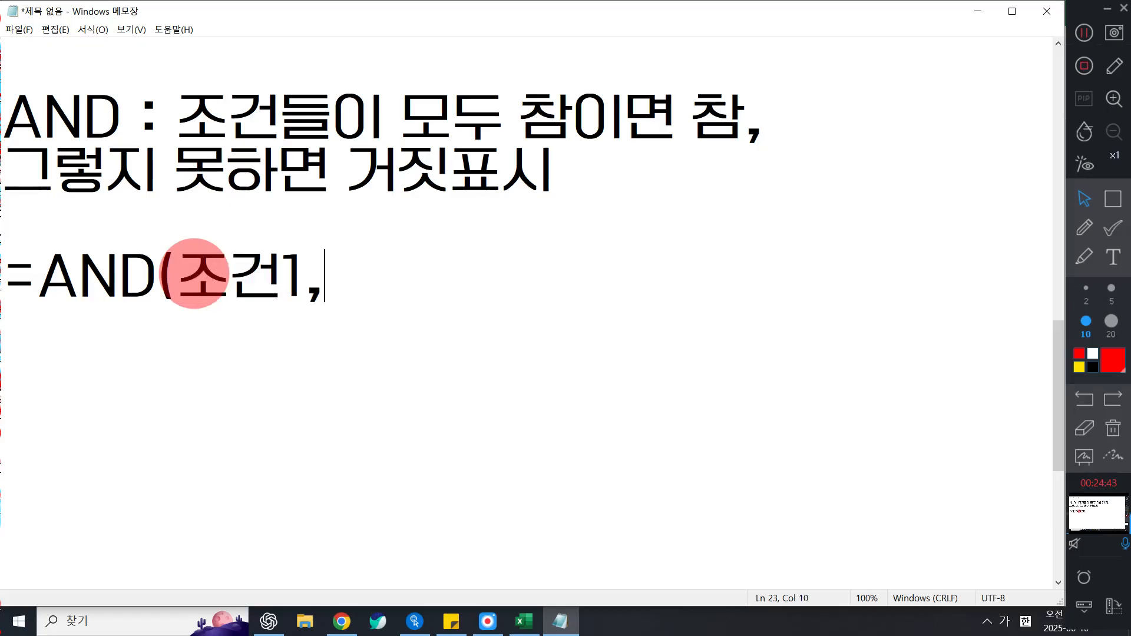
type("조건2,조건3")
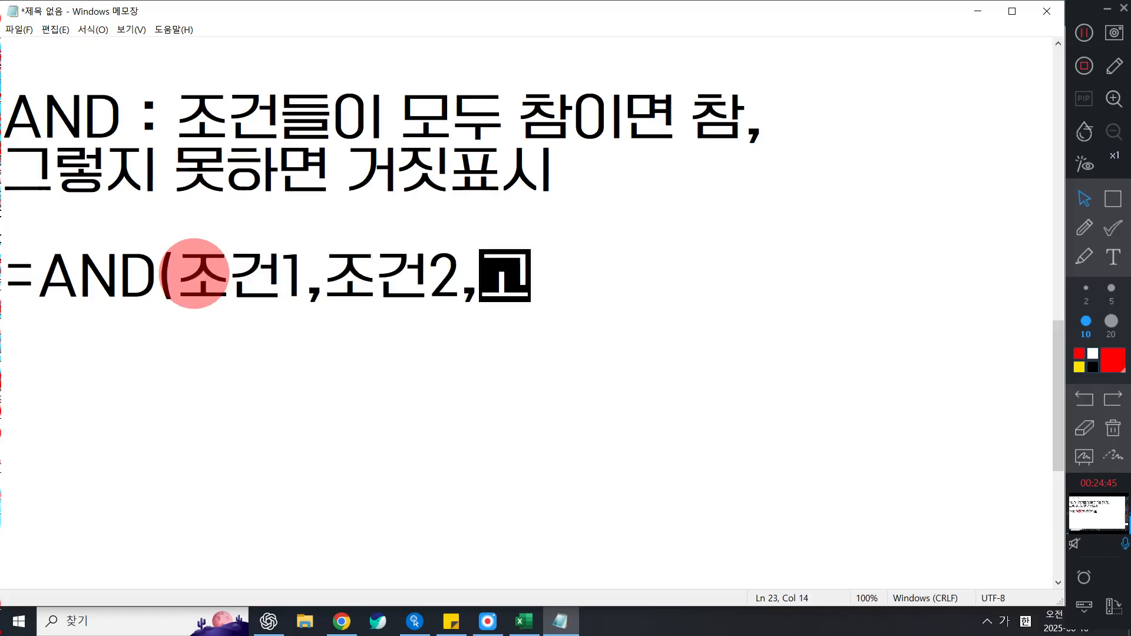
key("Return")
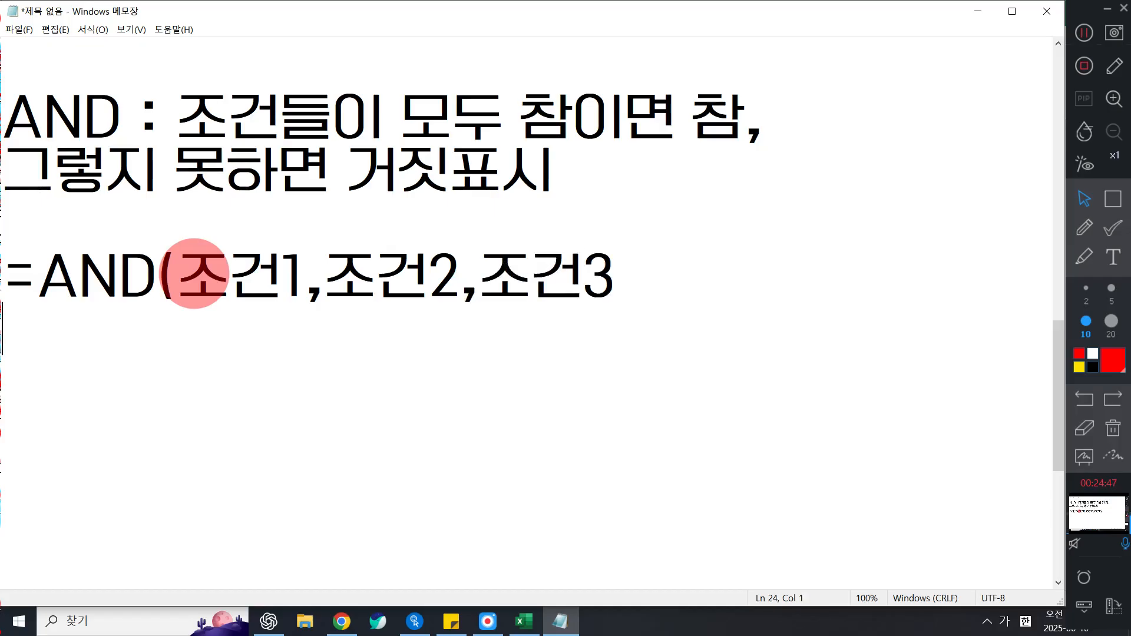
type("ㅁ")
key("BackSpace")
key("BackSpace")
type("ㅁ")
key("Hangul_Hanja")
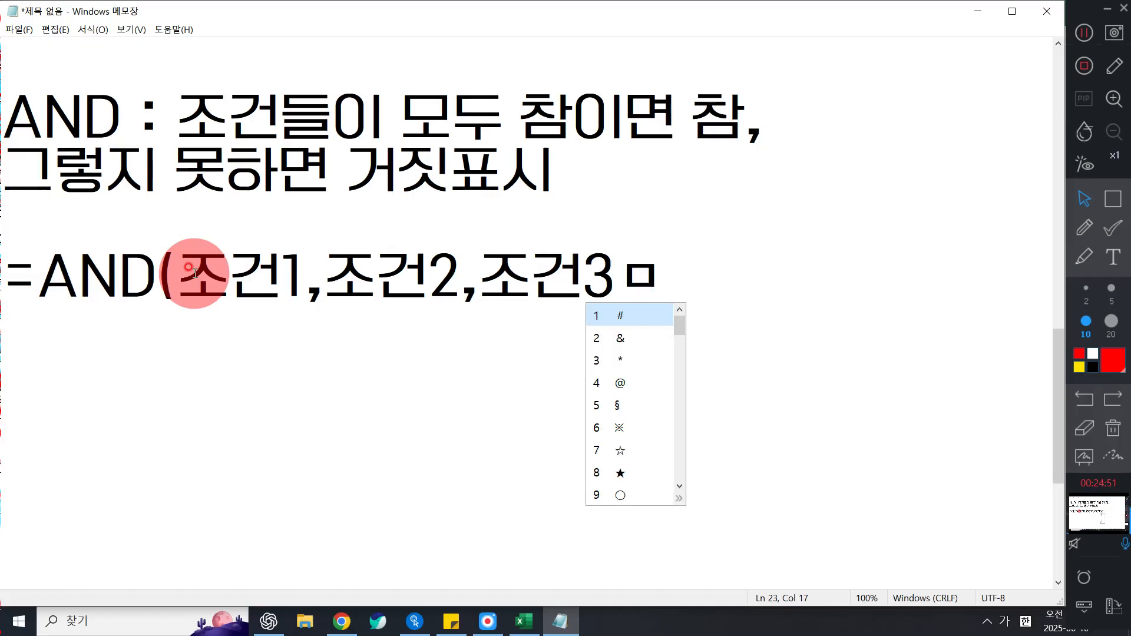
key("Escape")
key("BackSpace")
type("ㄱ")
key("Menu")
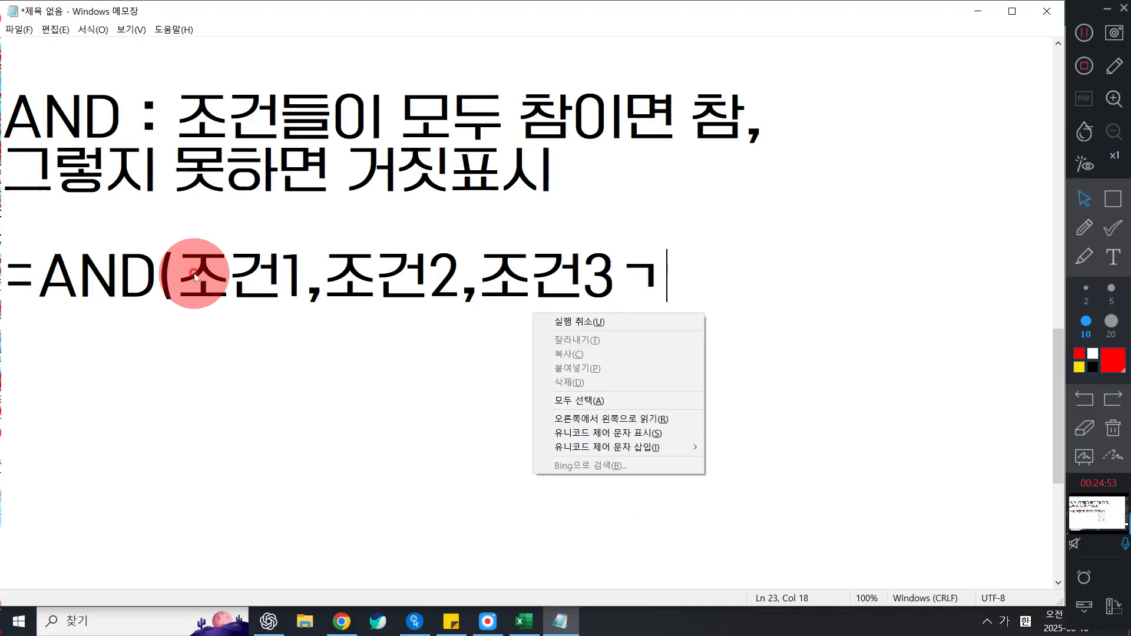
key("Escape")
key("BackSpace")
- Insert the ellipsis symbol "…" after 조건3 and close the AND syntax with a parenthesis
type("ㄱ")
key("Hangul_Hanja")
key("Page_Down")
key("Page_Down")
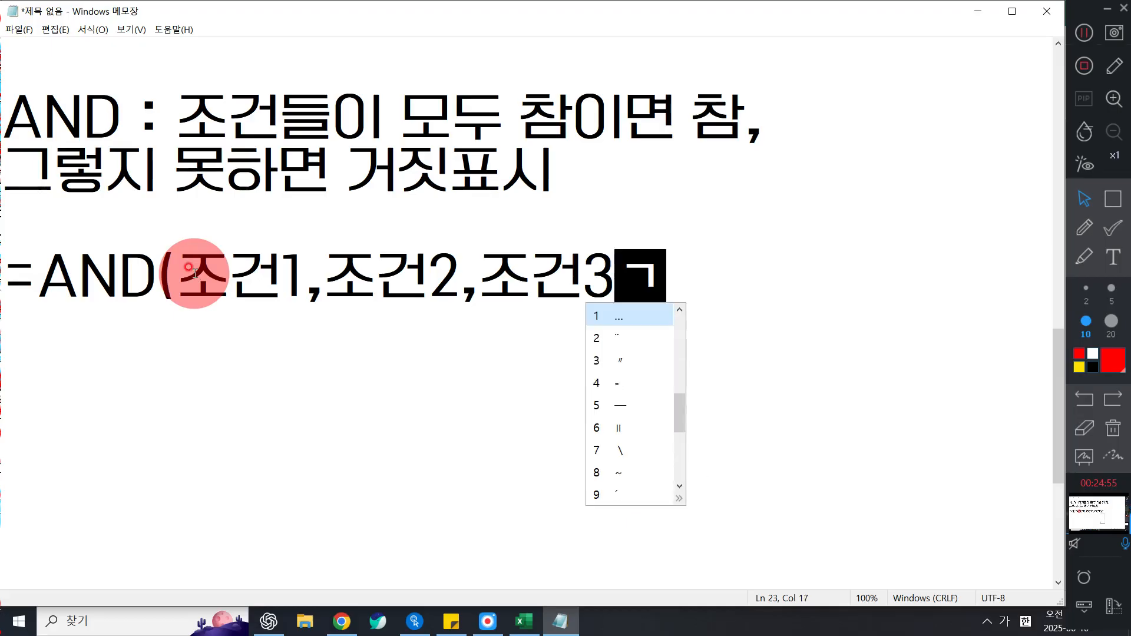
key("Return")
type(")")
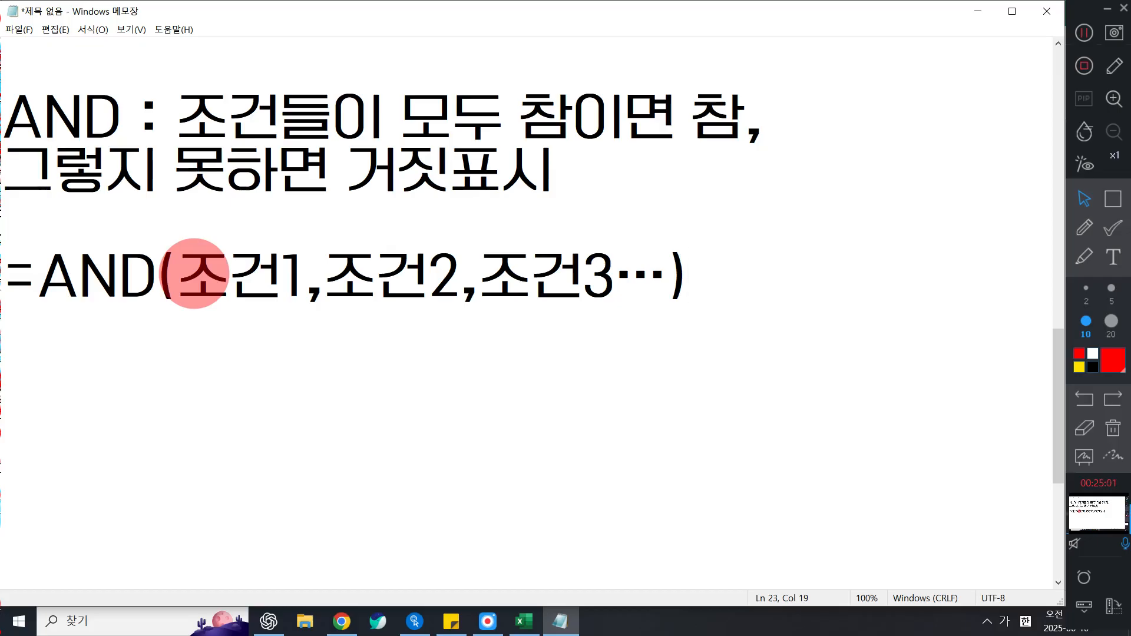
- Underline the conditions in the AND syntax and handwrite "참" beside it in red, and clear these marks
left_click(1084, 227)
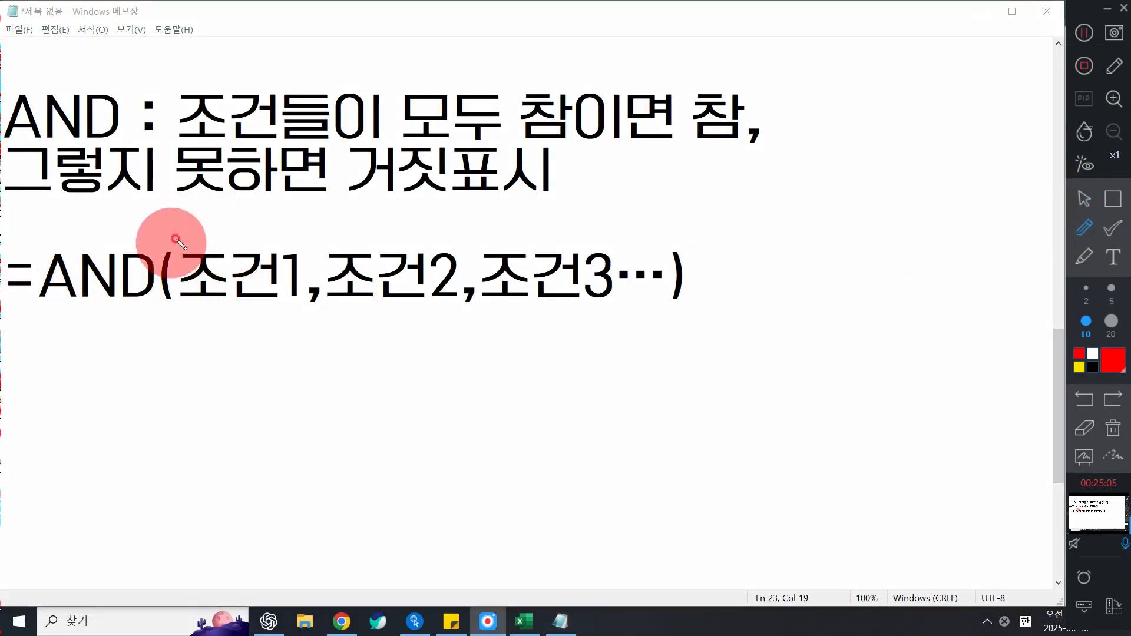
mouse_move(180, 233)
left_mouse_down()
mouse_move(486, 181)
mouse_move(599, 245)
left_mouse_up()
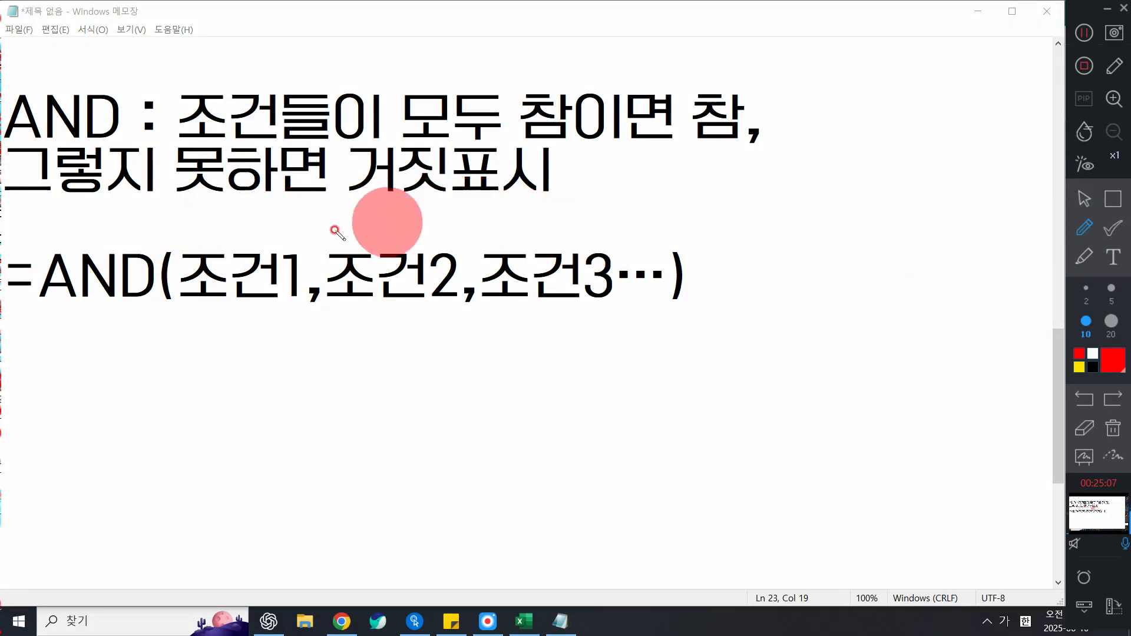
left_click(193, 219)
left_click_drag(193, 219, 253, 187)
left_click_drag(704, 252, 721, 265)
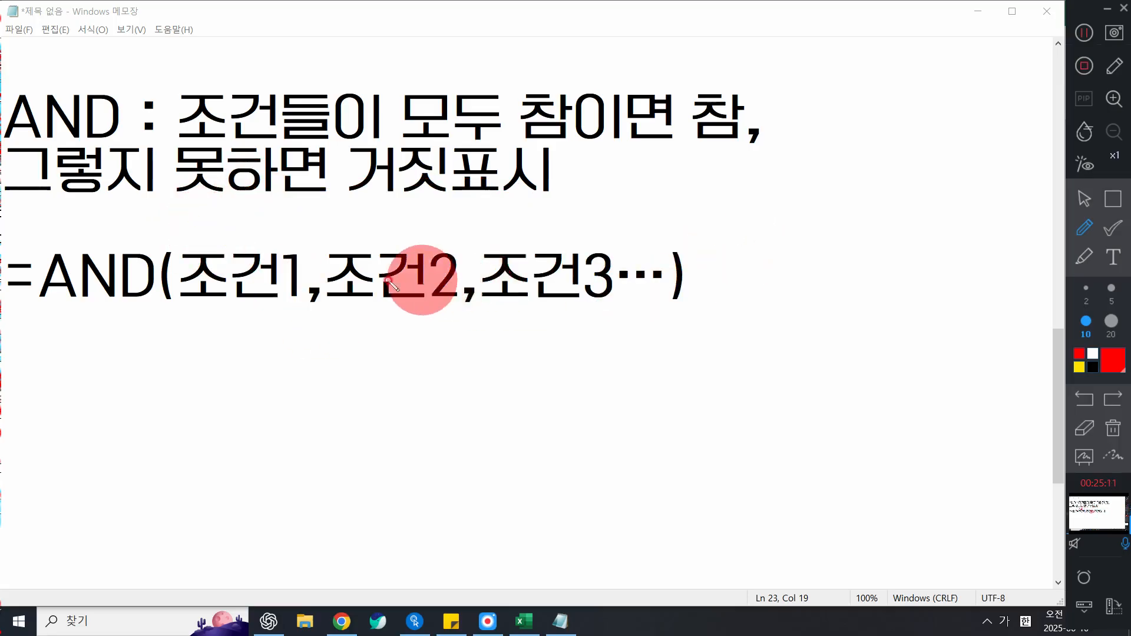
left_click_drag(166, 309, 648, 300)
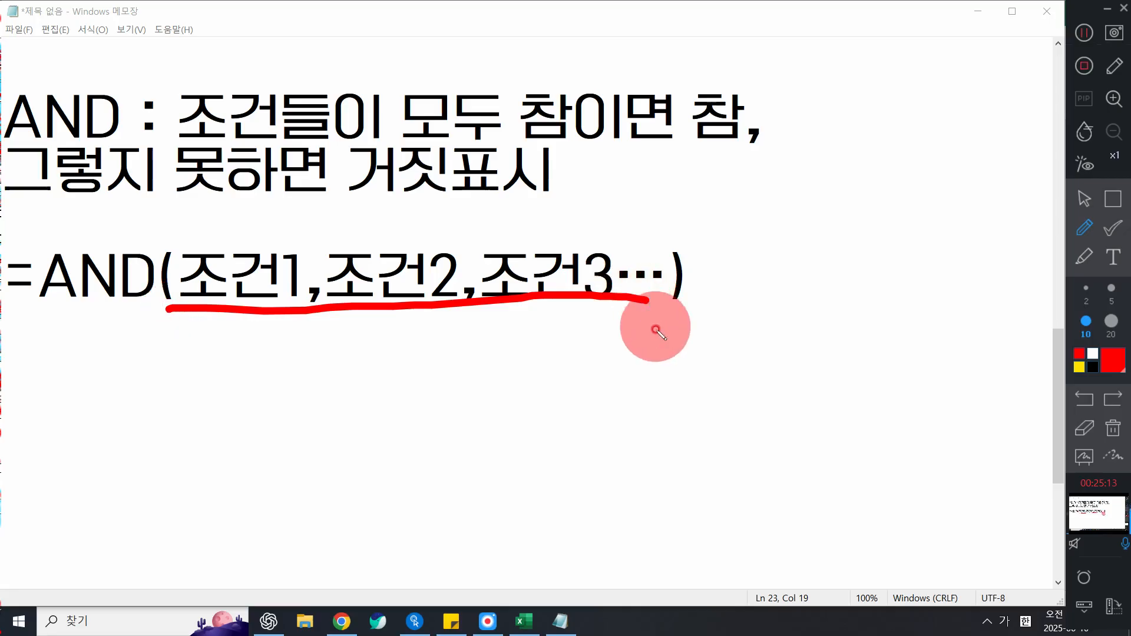
left_click_drag(724, 219, 722, 220)
mouse_move(726, 241)
left_mouse_down()
mouse_move(744, 285)
mouse_move(773, 275)
mouse_move(748, 295)
mouse_move(757, 283)
left_mouse_up()
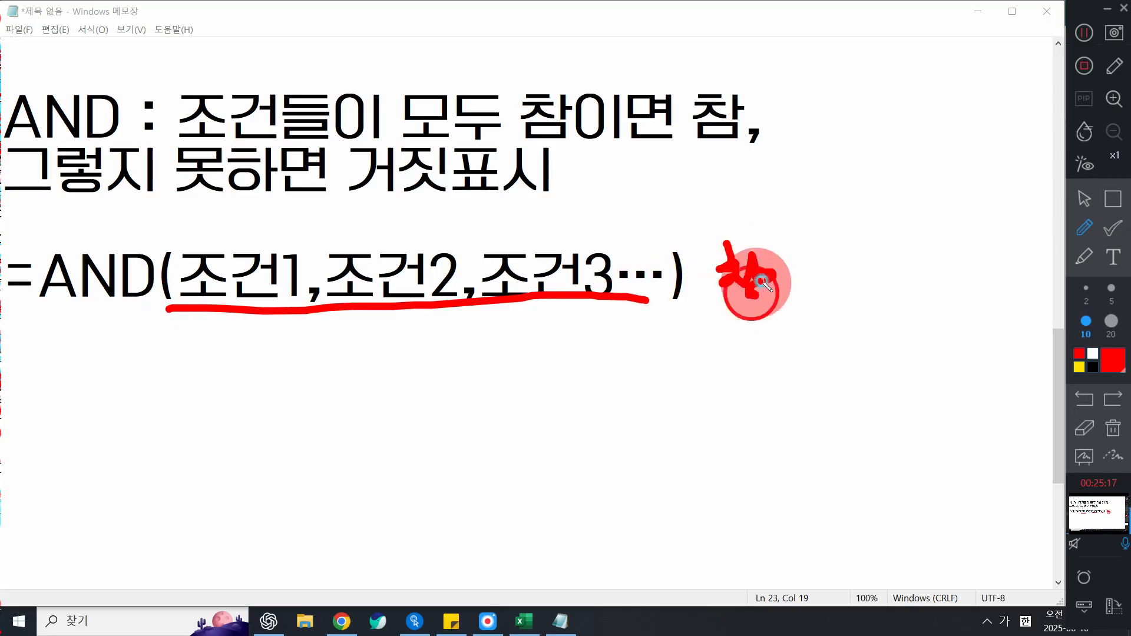
left_click(1123, 419)
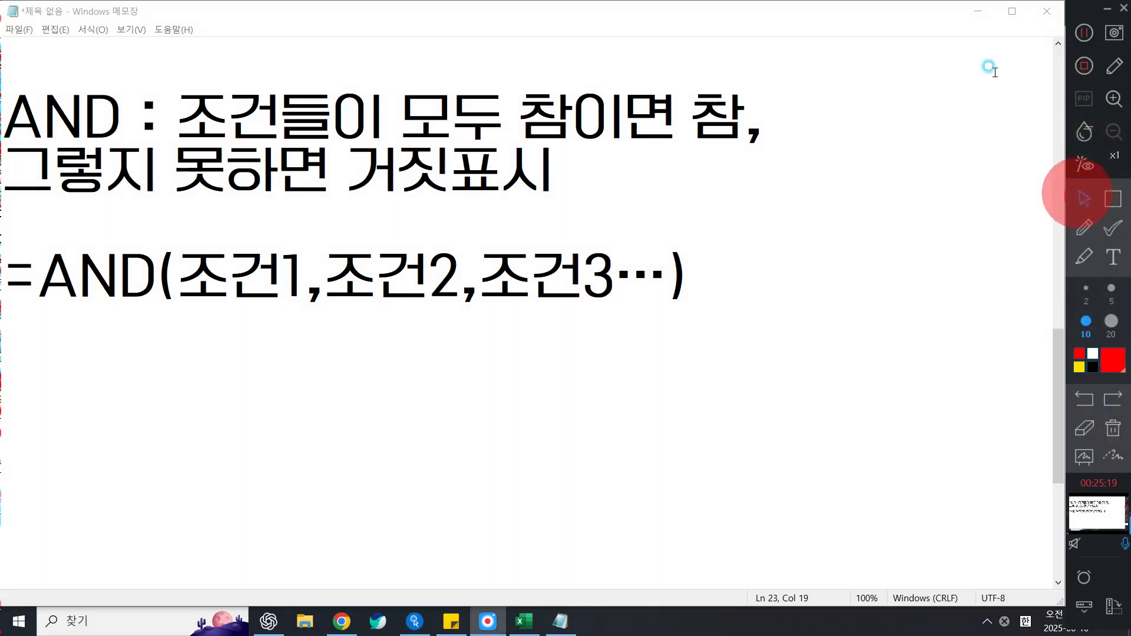
- Switch back to the Excel sheet and restore the earlier red pass-criteria text and handwritten conditions
left_click(975, 16)
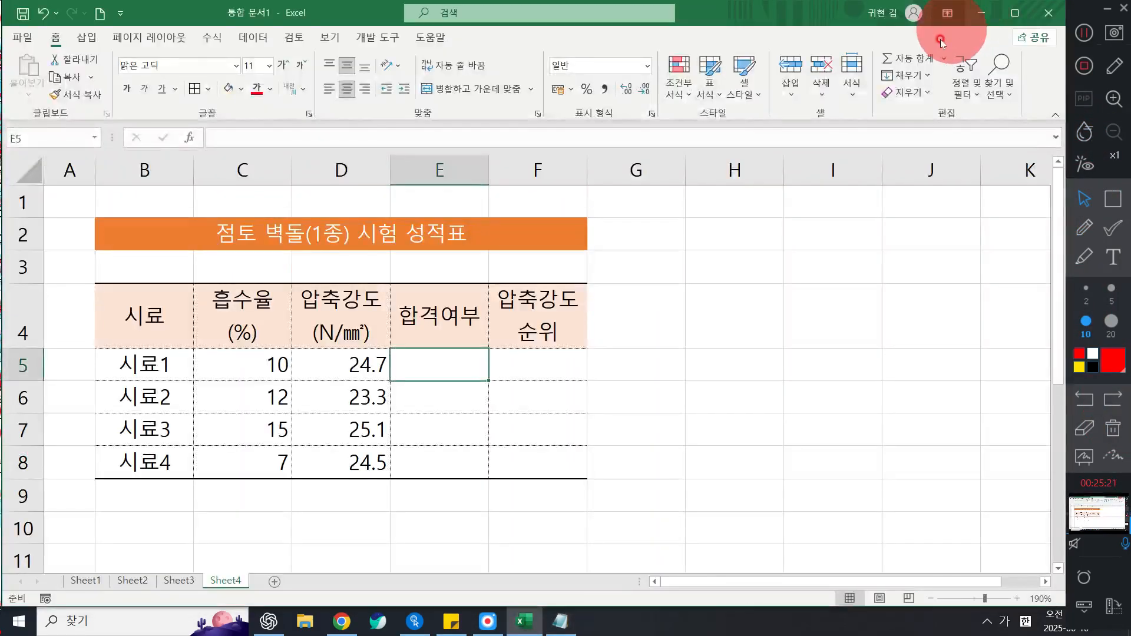
left_click(1080, 399)
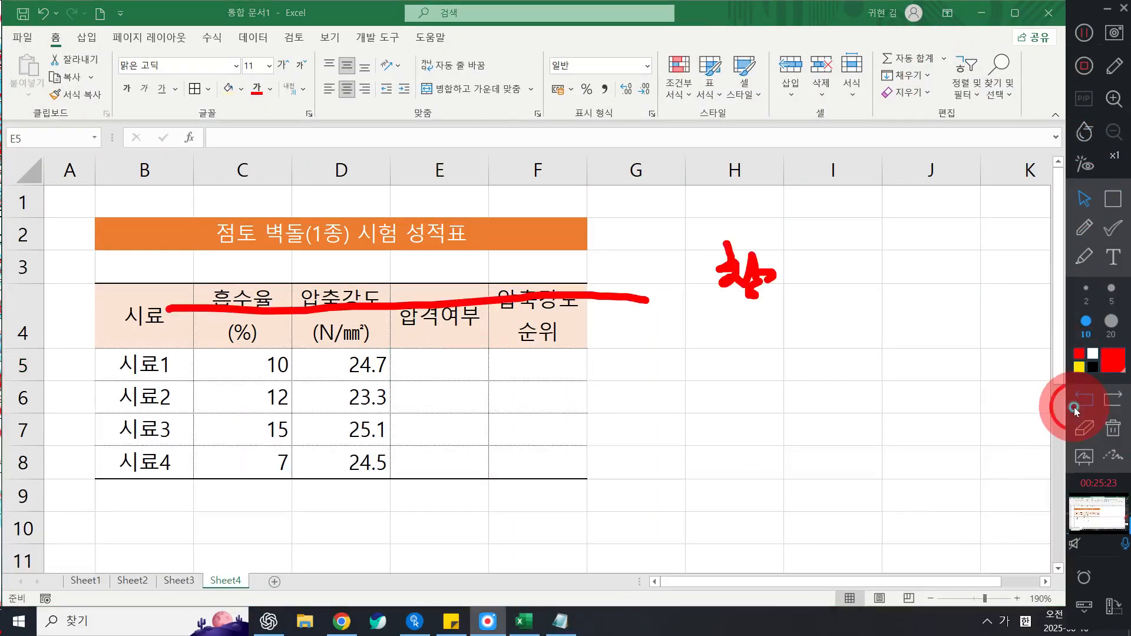
left_click(1078, 399)
left_click(1078, 400)
left_click(1078, 399)
left_click(1079, 399)
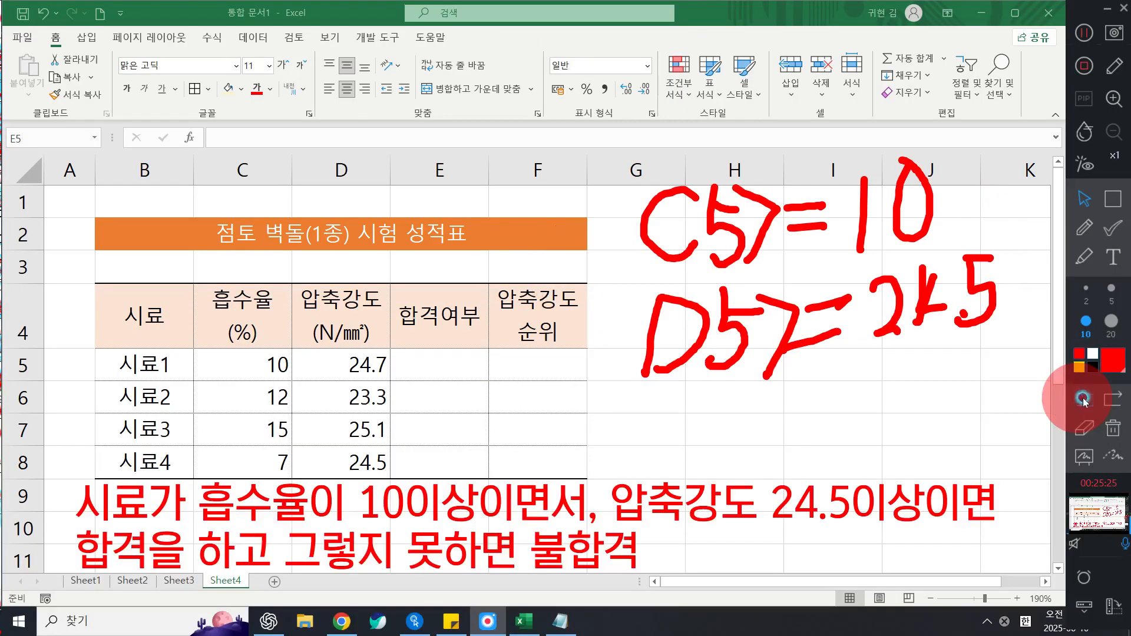
left_click(1117, 402)
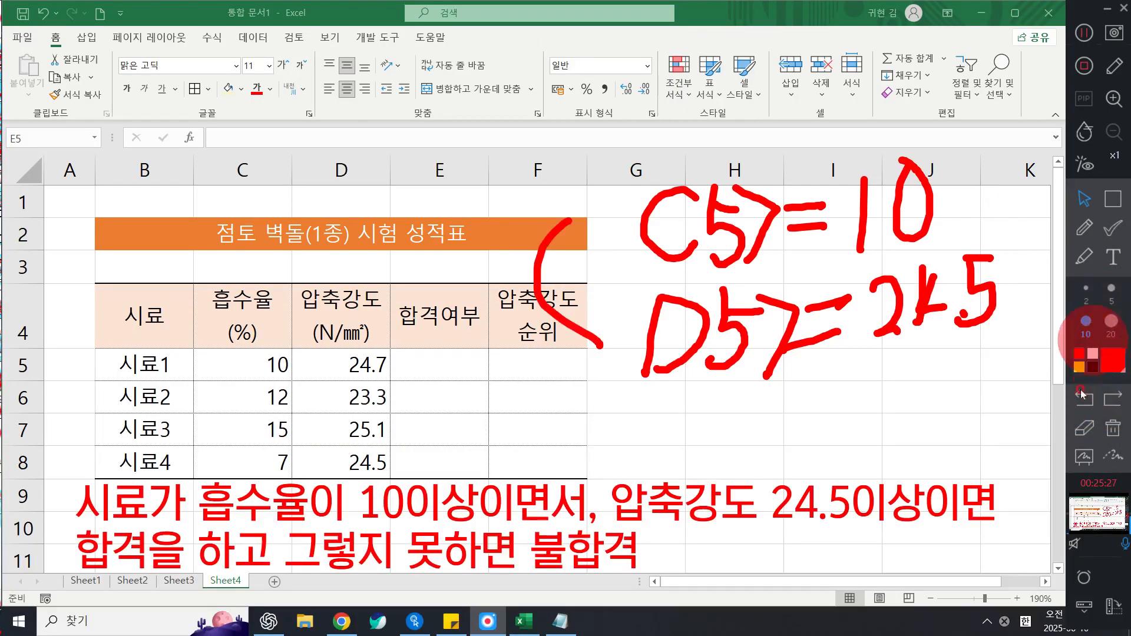
- Erase the handwritten C5>=10 and D5>=24.5 annotations, keeping the red criteria text, and return to the normal pointer
left_click(1073, 430)
mouse_move(626, 357)
left_mouse_down()
mouse_move(727, 369)
mouse_move(630, 200)
mouse_move(838, 295)
mouse_move(960, 189)
mouse_move(967, 291)
mouse_move(955, 298)
left_mouse_up()
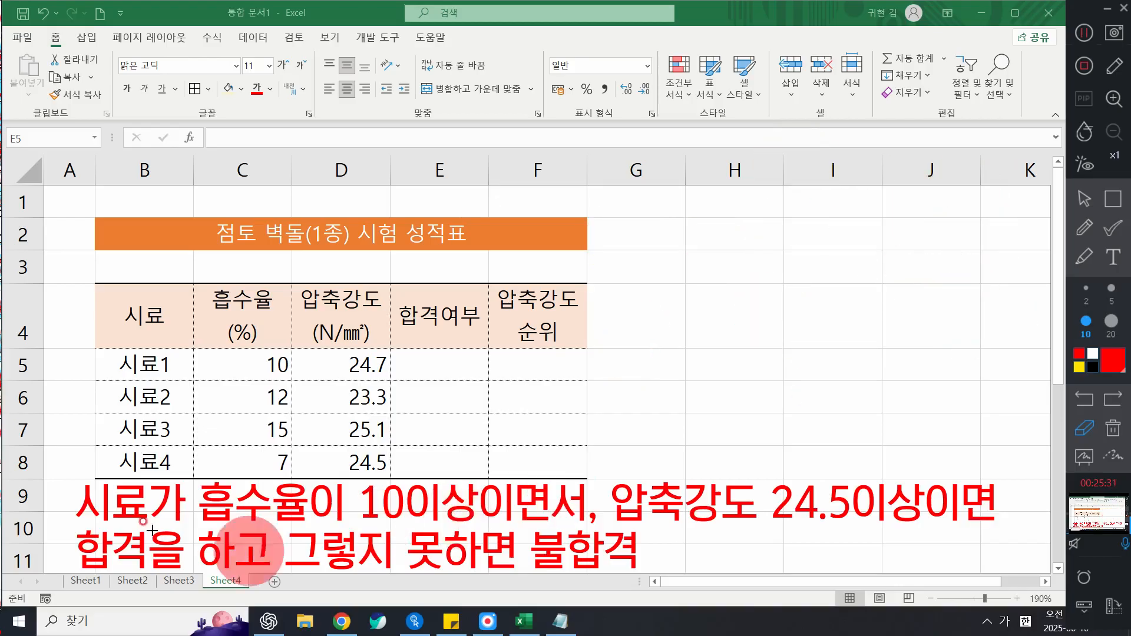
left_click(1079, 223)
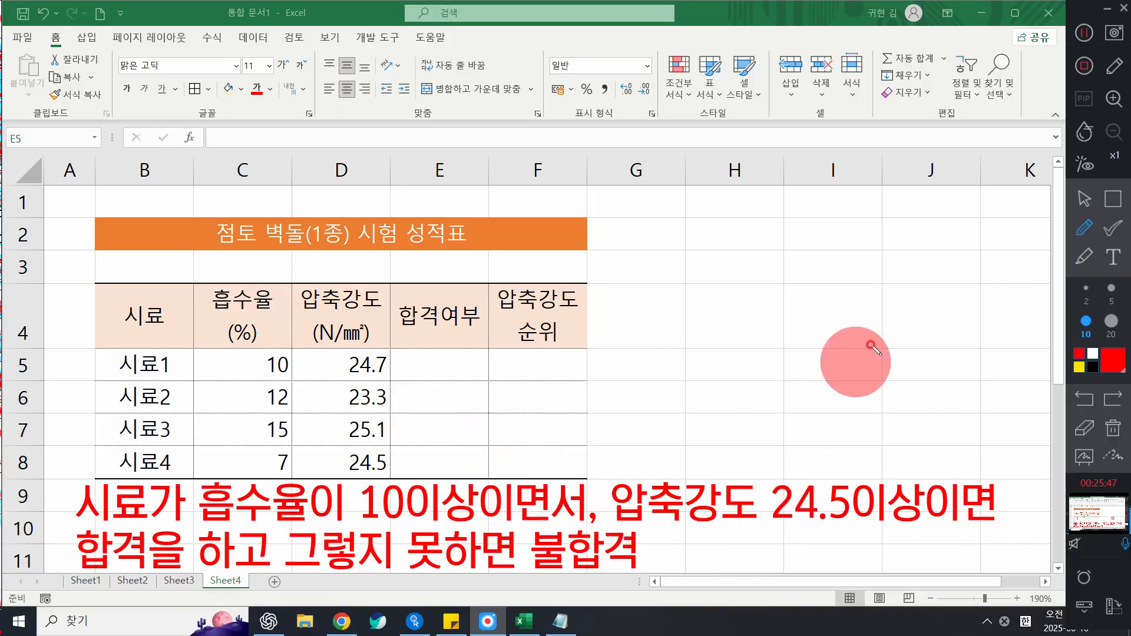
left_click(1084, 199)
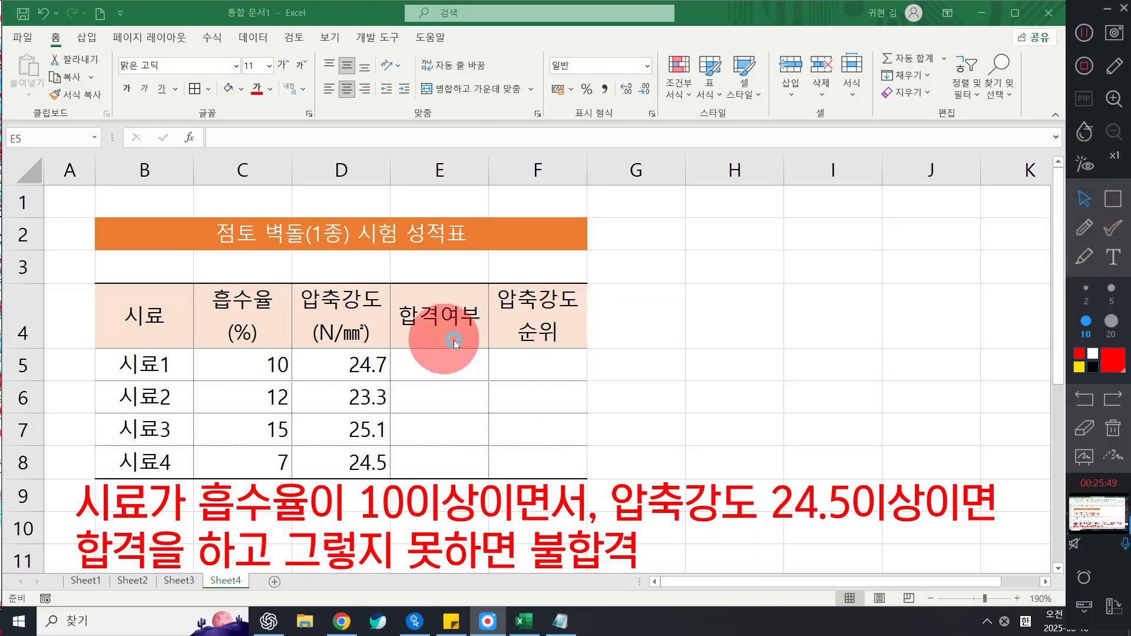
- Start a formula in cell E5 with the AND function, taken from the function suggestions
left_click(453, 362)
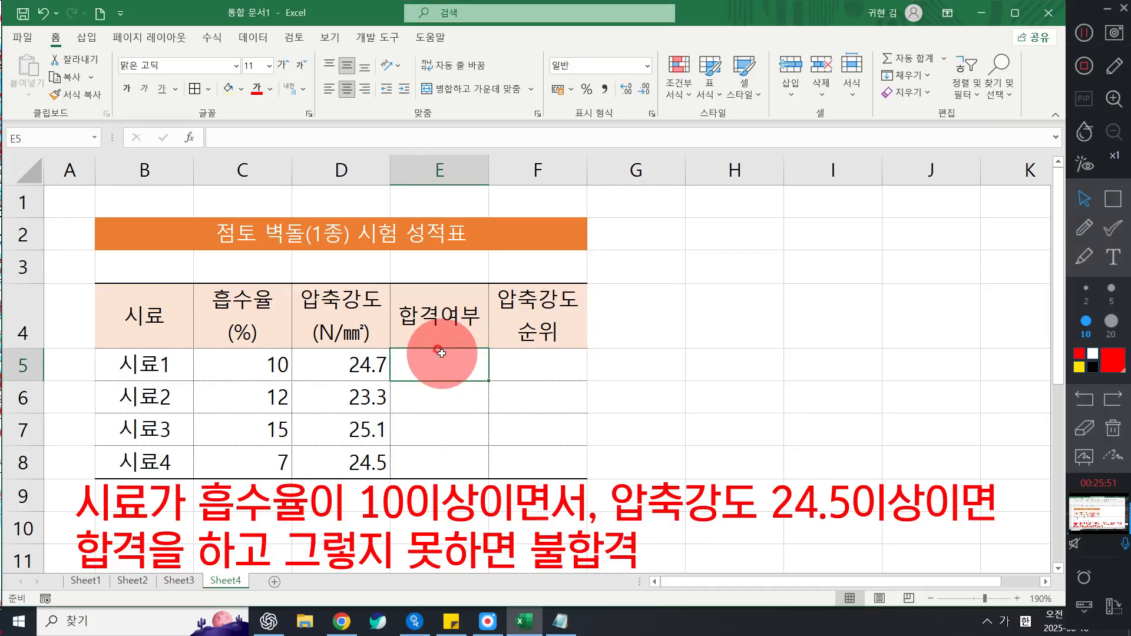
type("=")
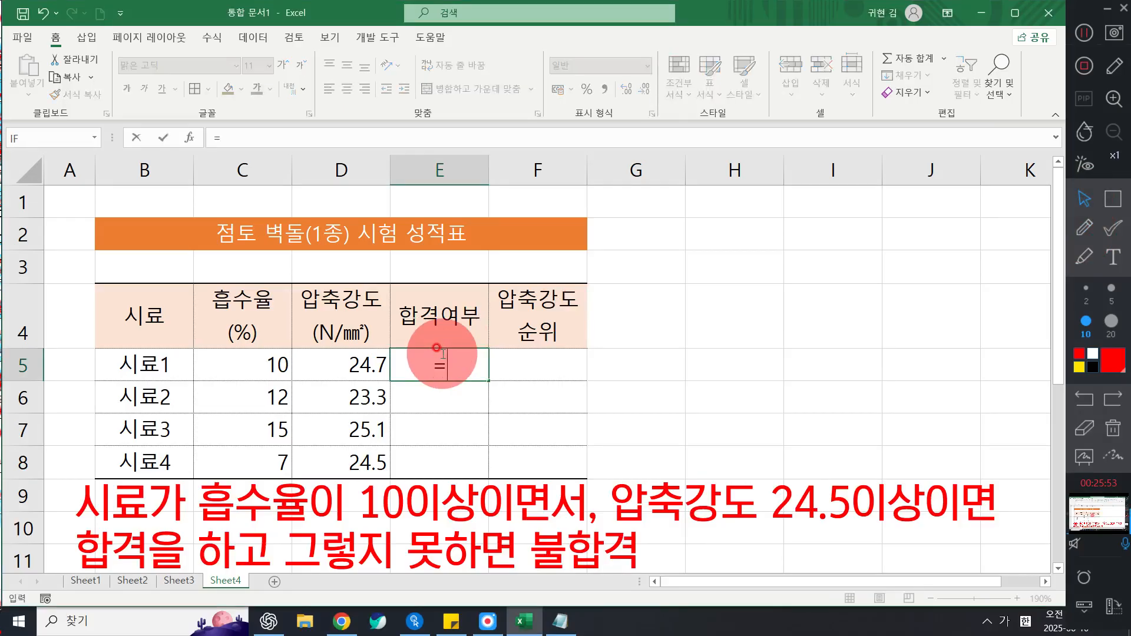
type("ㅁ")
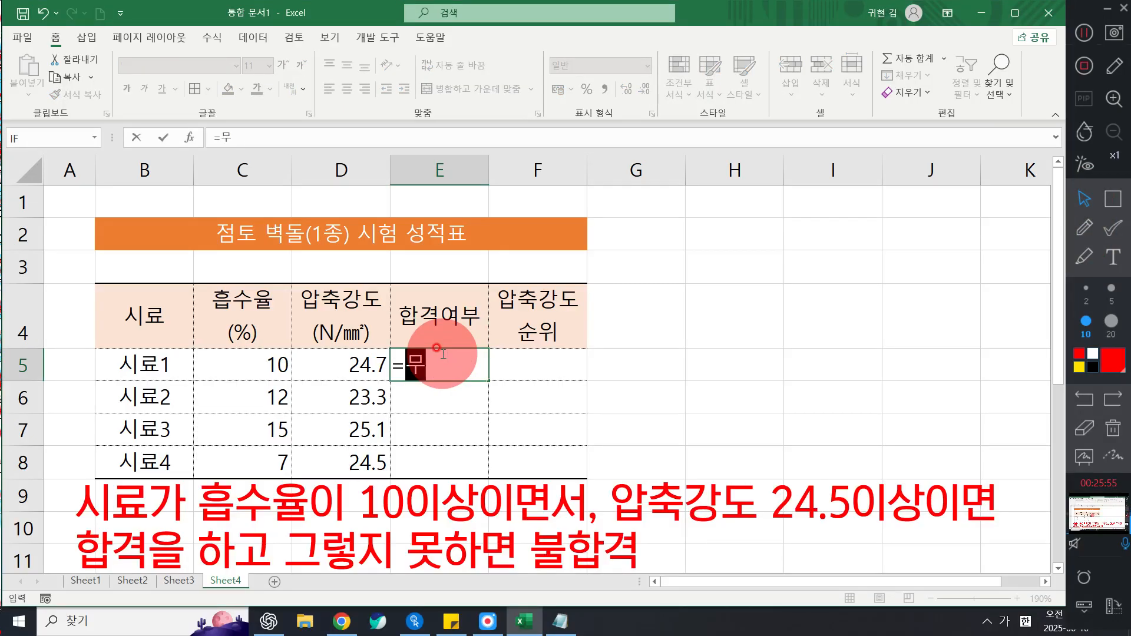
key("BackSpace")
key("Hangul")
type("AN")
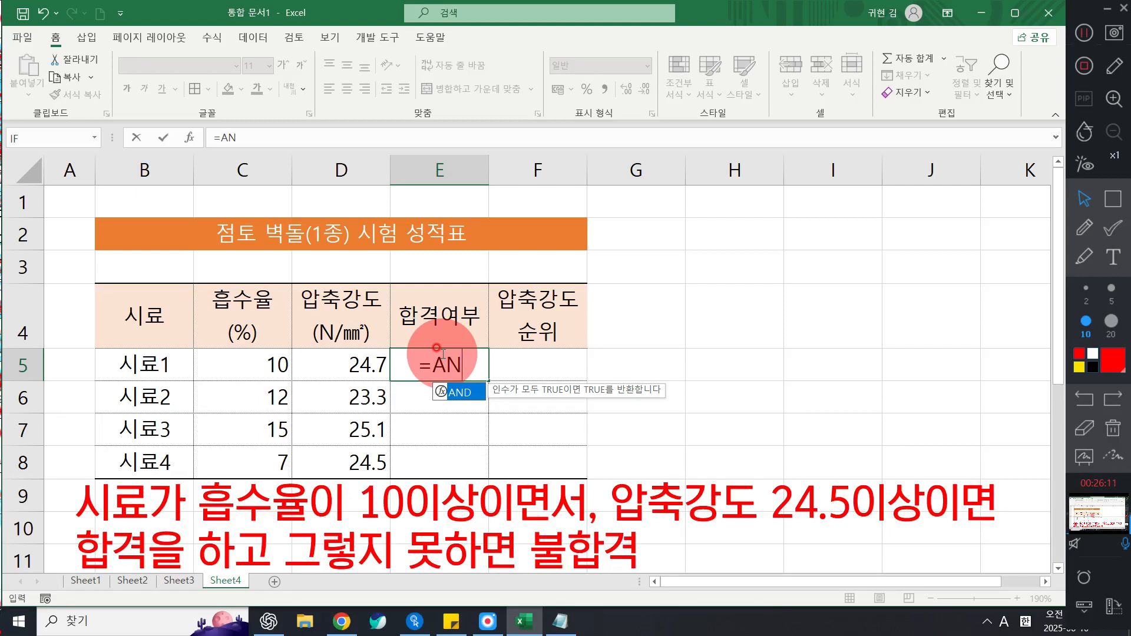
double_click(466, 392)
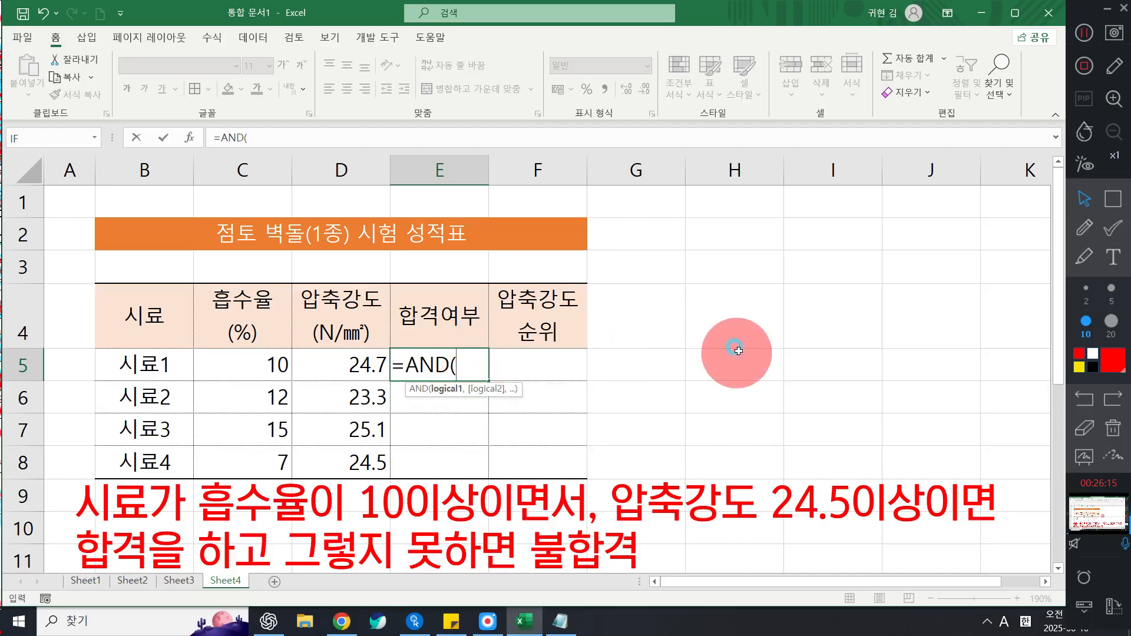
- Open the function arguments for the AND formula in E5 and set Logical1 to C5>=10
key("ctrl")
left_click(189, 142)
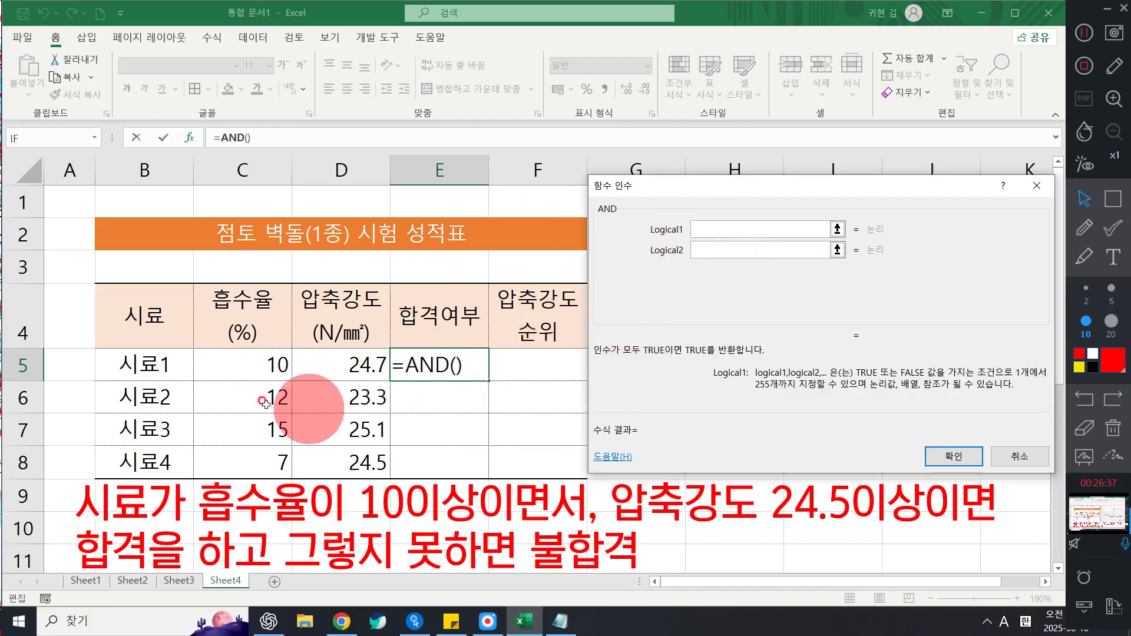
left_click(243, 374)
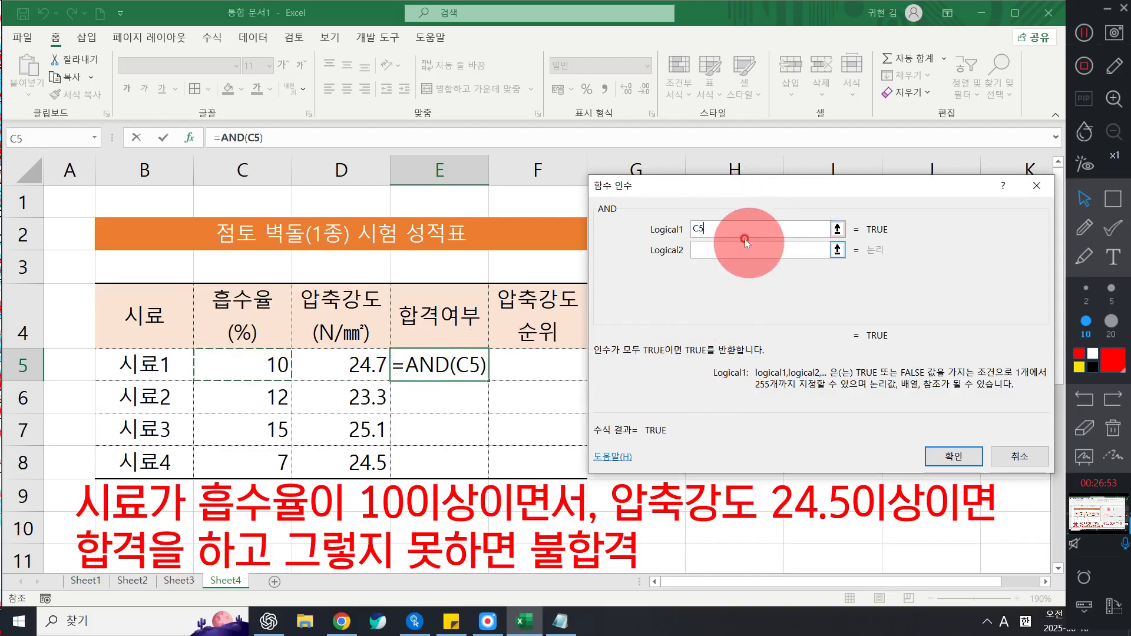
type(">=")
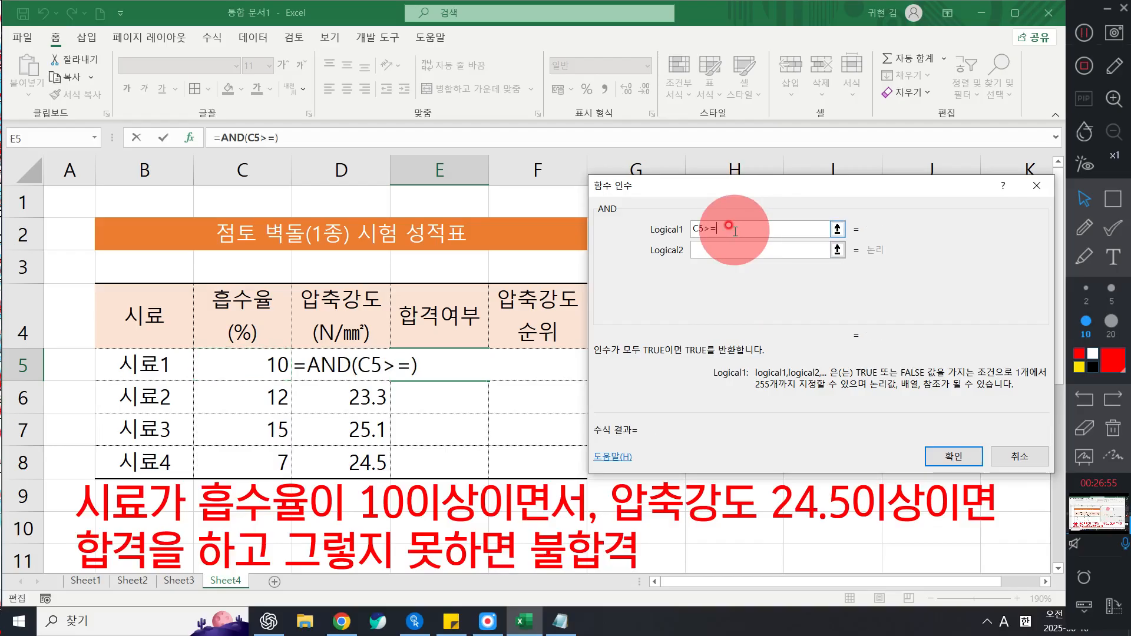
type("10")
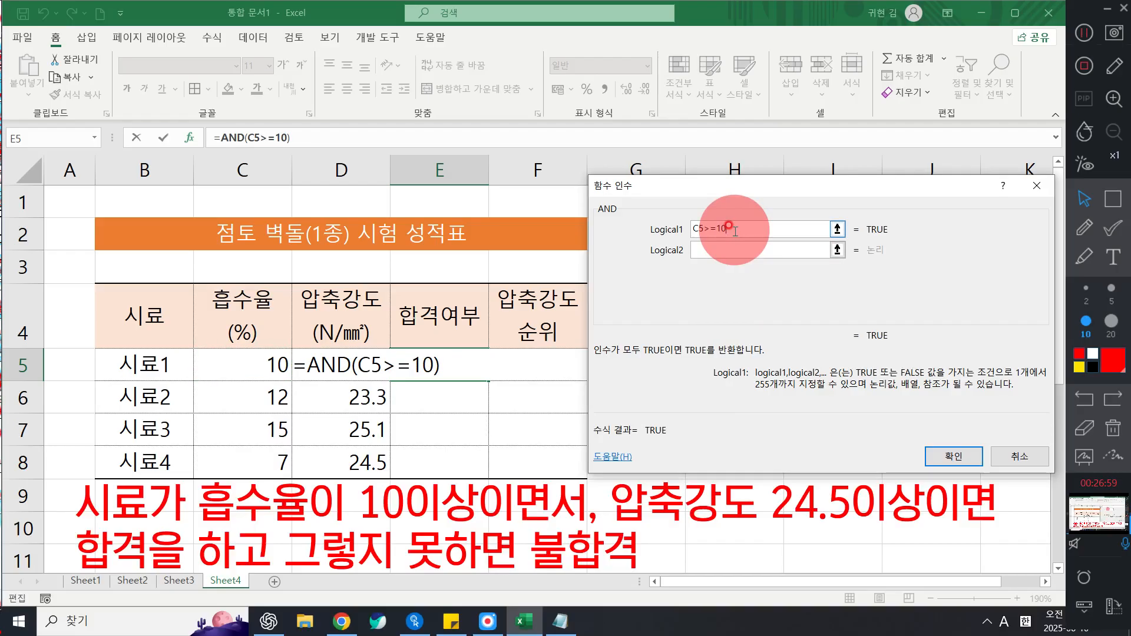
- Set the AND function's Logical2 to D5>=24.5 and confirm the formula in E5
key("super+plus")
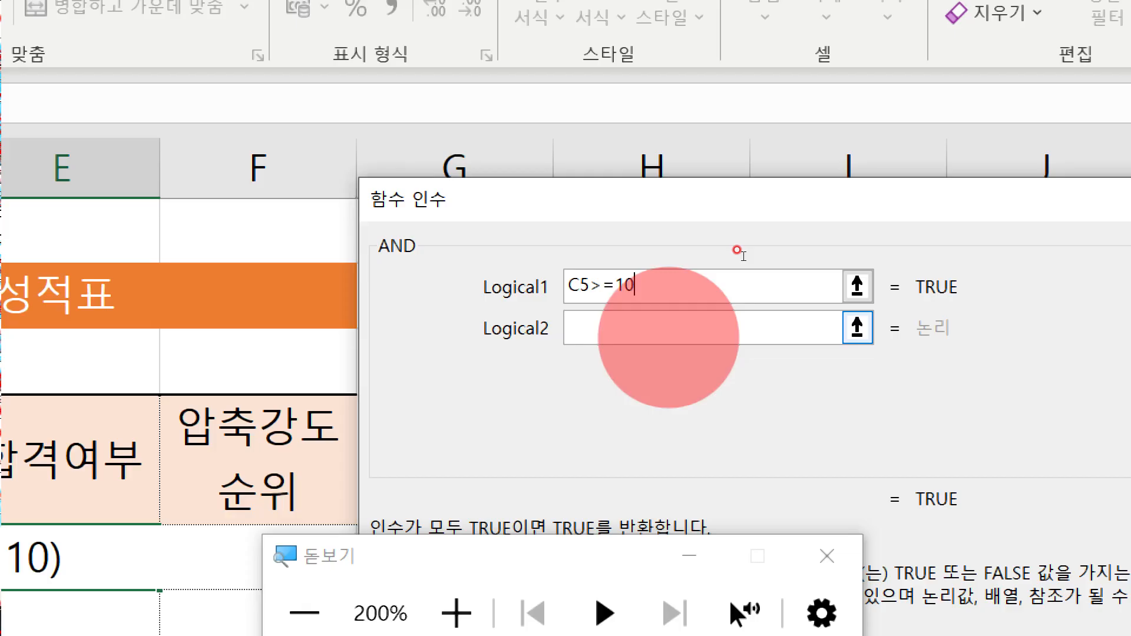
left_click(669, 338)
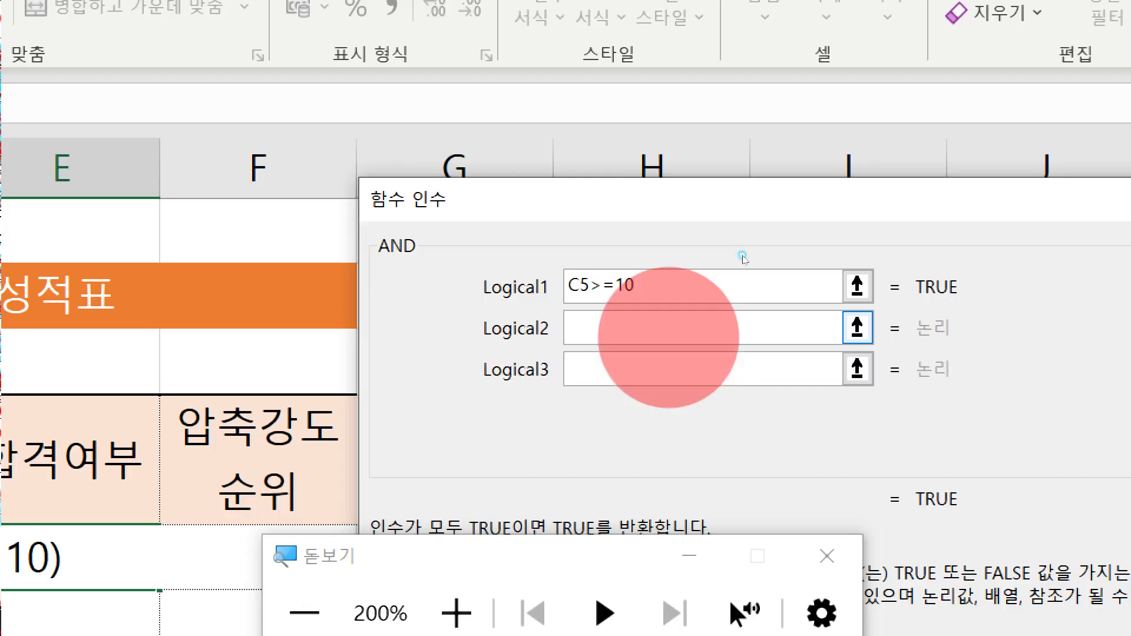
left_click(832, 558)
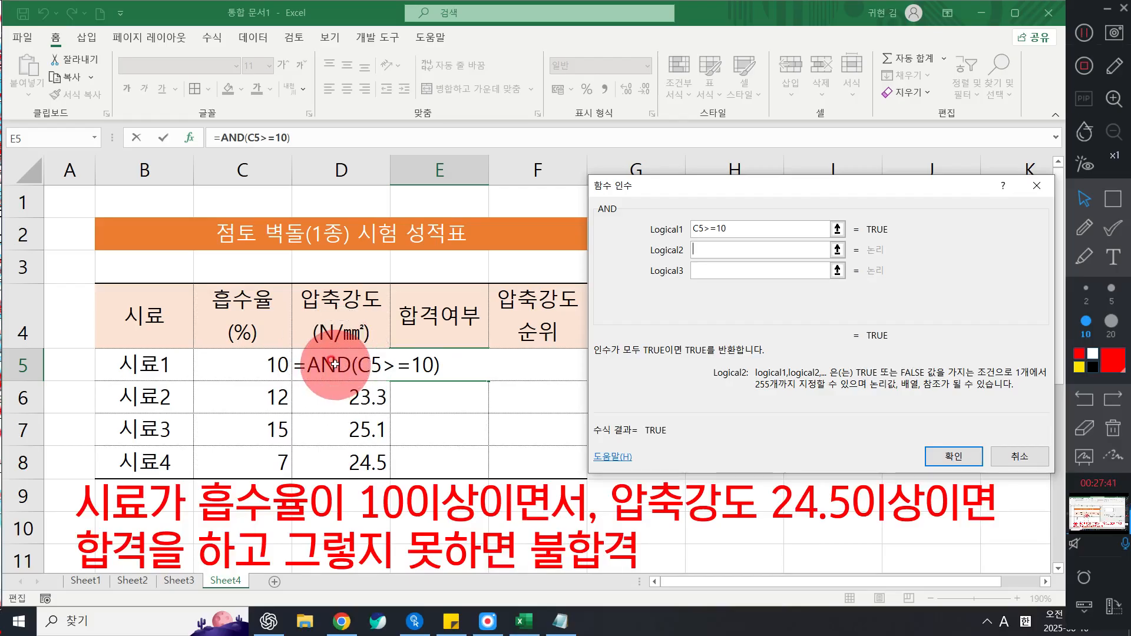
left_click(712, 248)
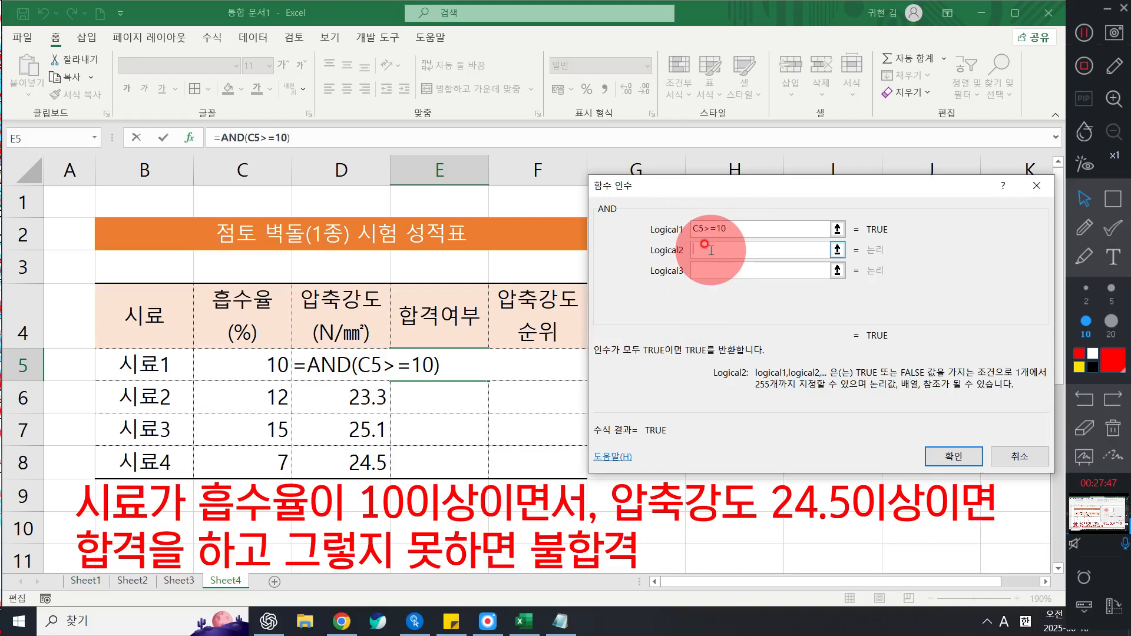
left_click(340, 360)
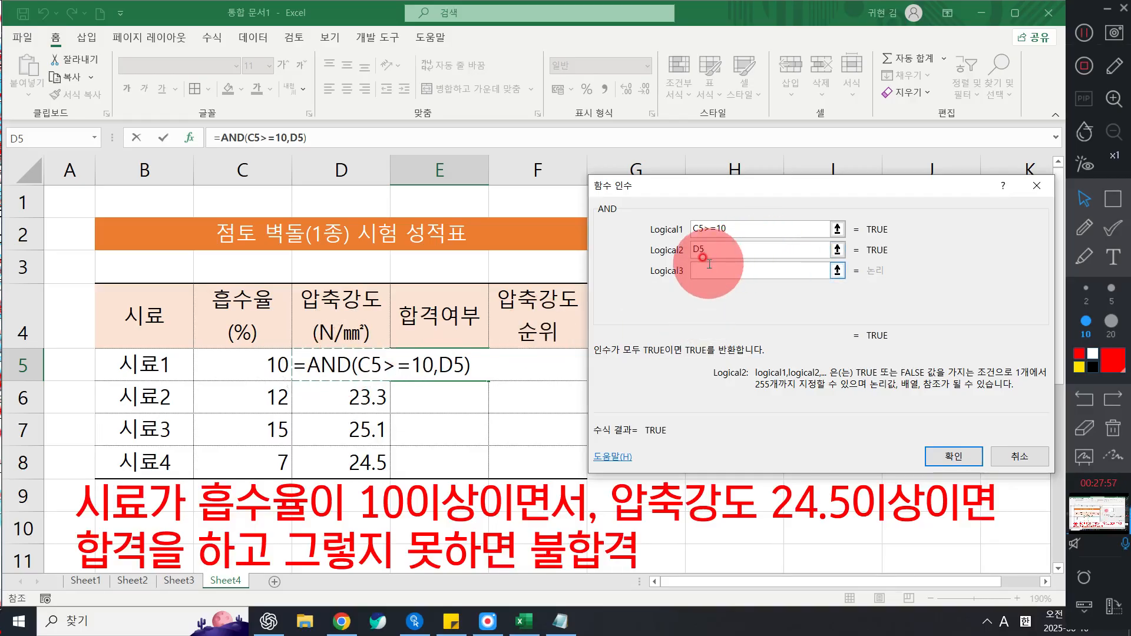
type(">=24/")
key("BackSpace")
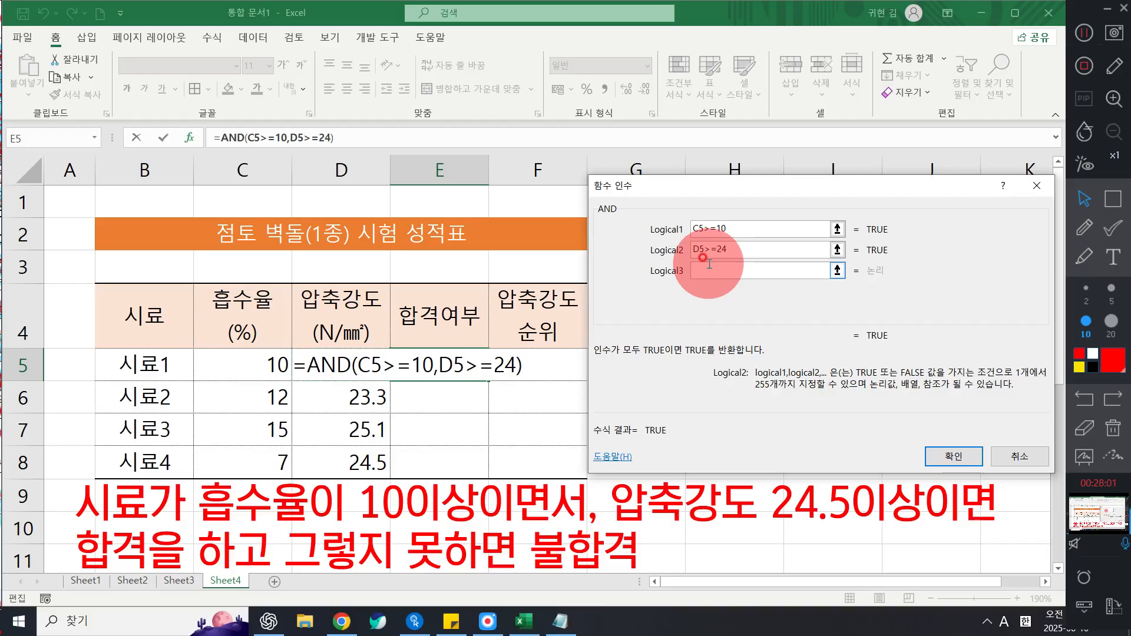
type(".5")
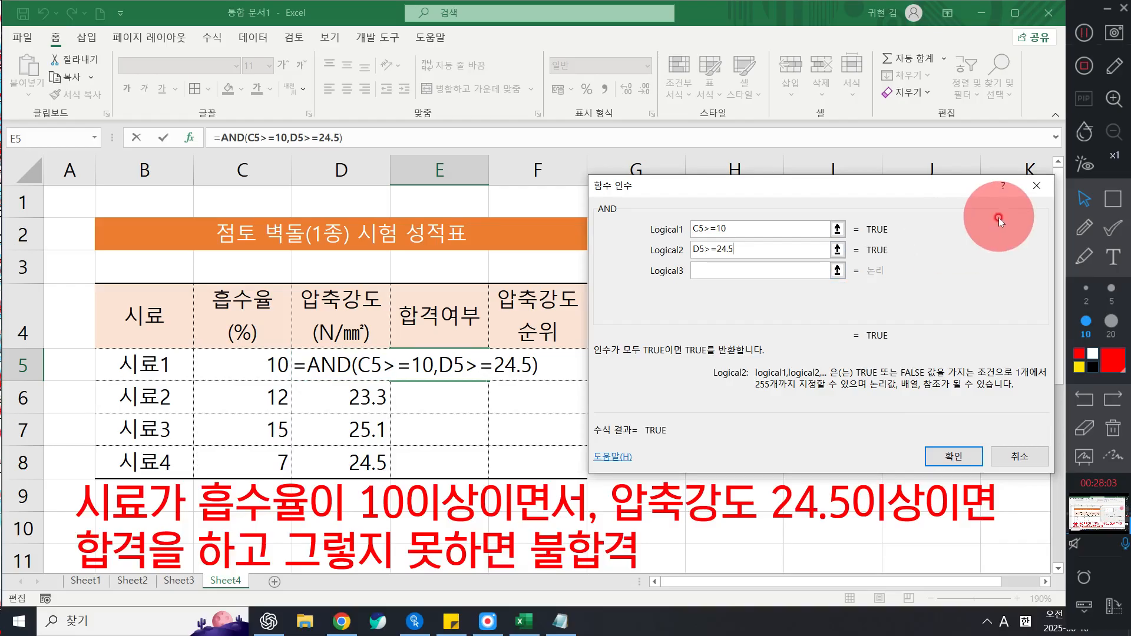
key("super+plus")
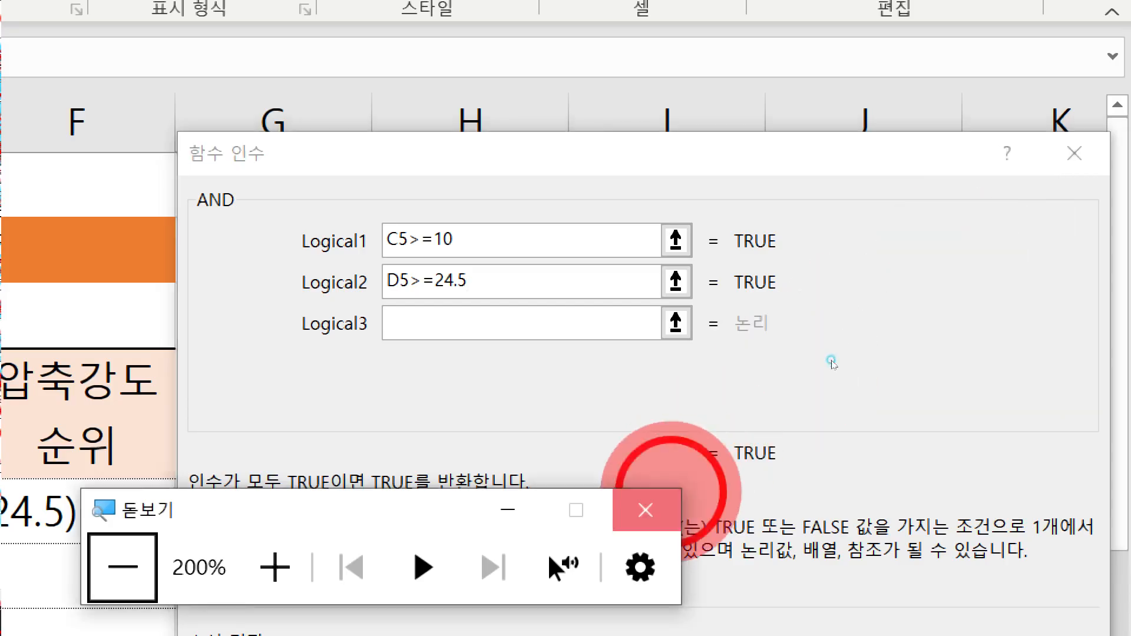
left_click(645, 510)
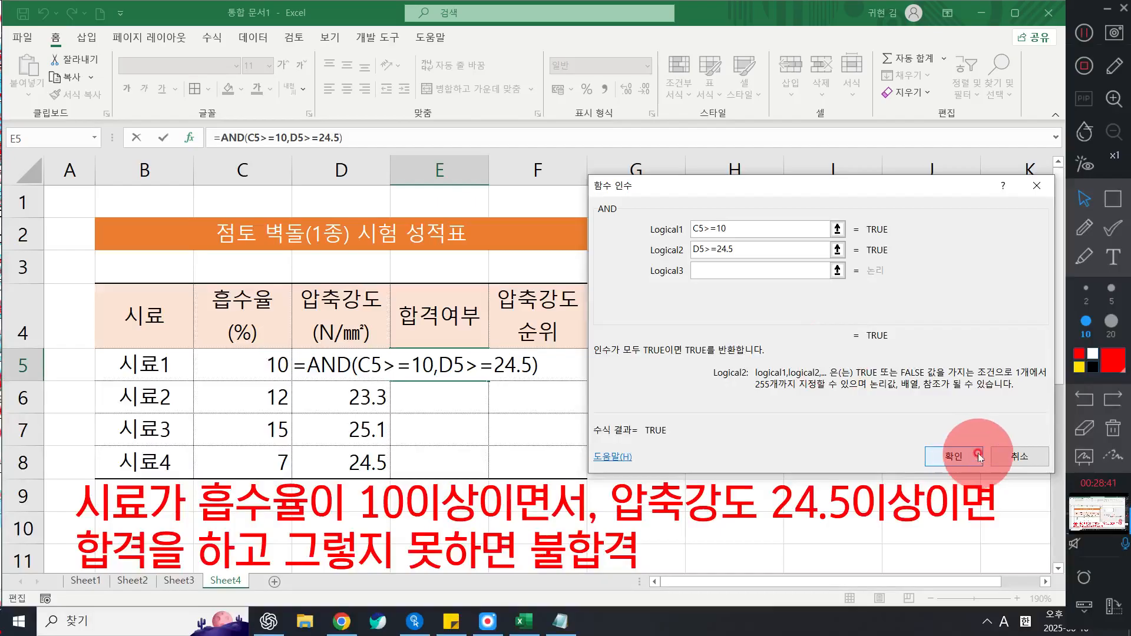
left_click(978, 454)
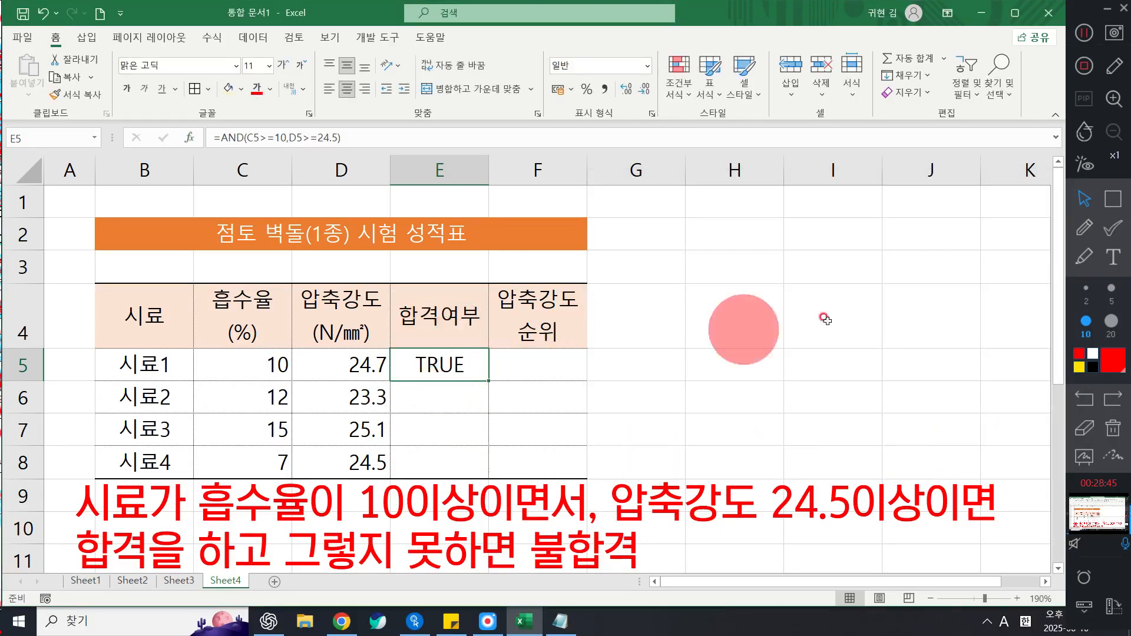
- Draw red check marks at 시료1's 흡수율 and 압축강도 values, and remove them while keeping the red criteria text
left_click(1087, 227)
mouse_move(241, 343)
left_mouse_down()
mouse_move(262, 362)
mouse_move(280, 333)
mouse_move(335, 367)
mouse_move(340, 308)
left_mouse_up()
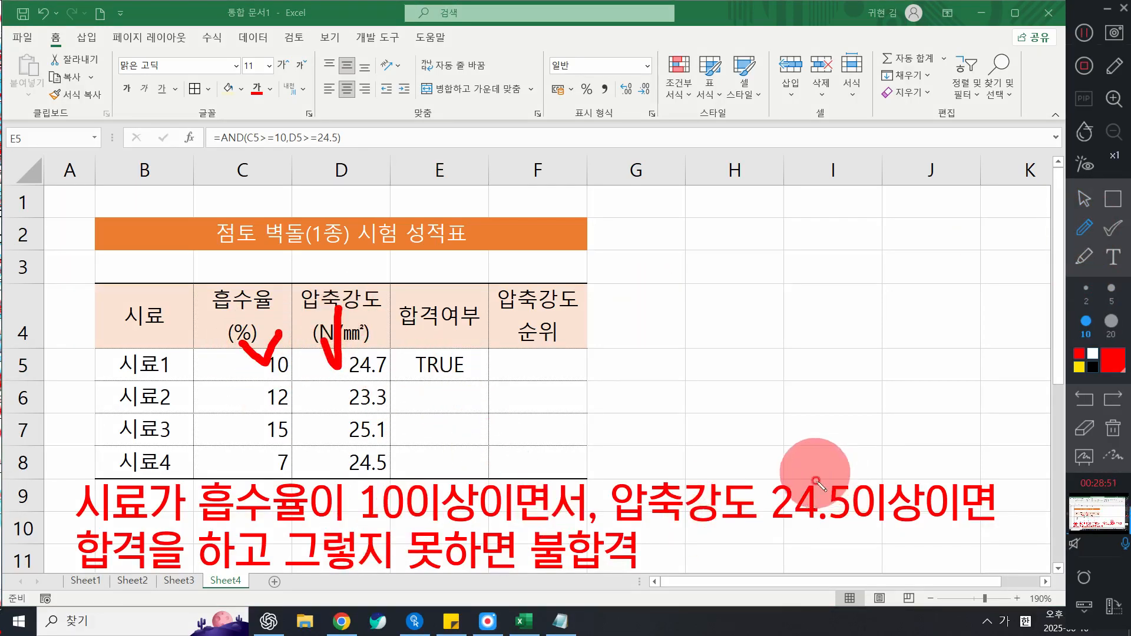
left_click_drag(793, 457, 814, 446)
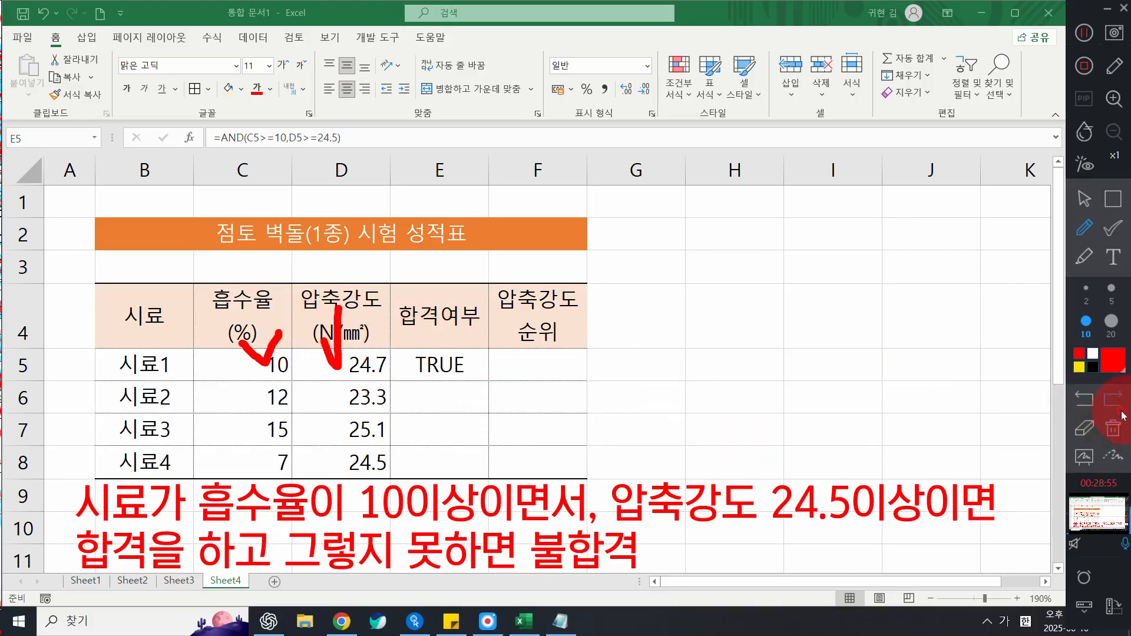
left_click(1113, 428)
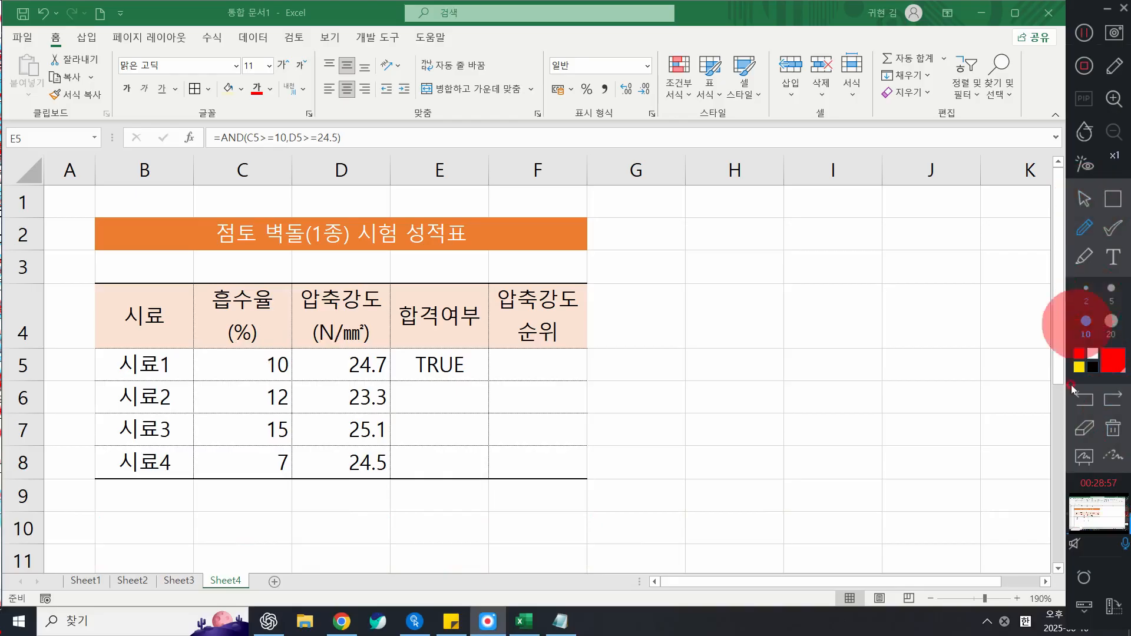
left_click(1088, 396)
left_click(1088, 396)
left_click(1089, 391)
left_click(1083, 200)
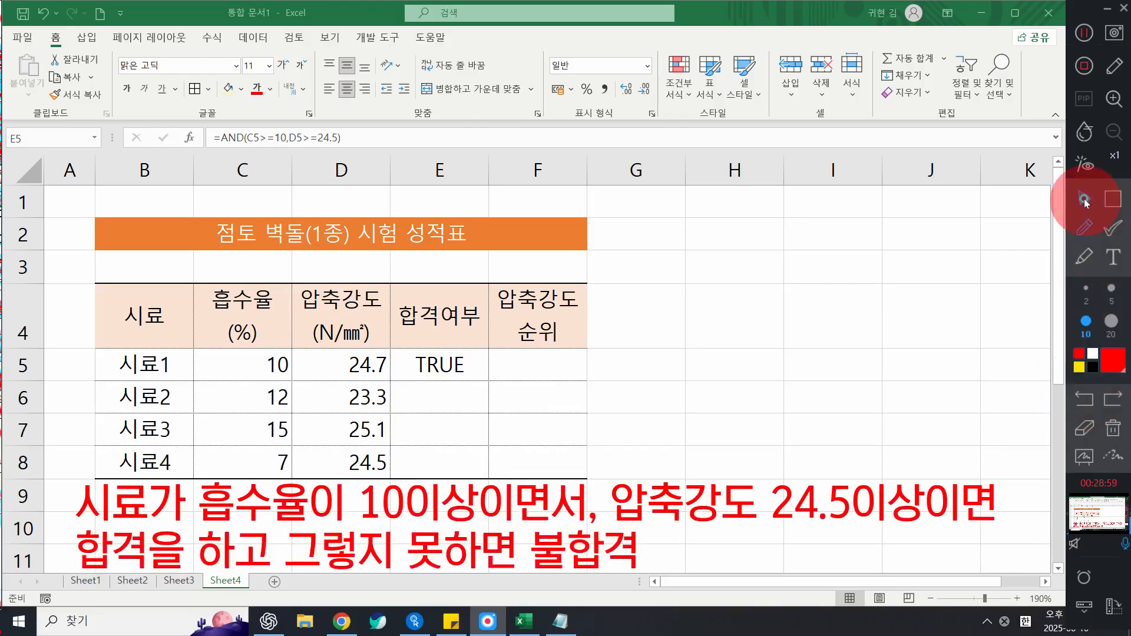
- Fill the AND formula from E5 down to E8 without copying the formatting
left_click(414, 367)
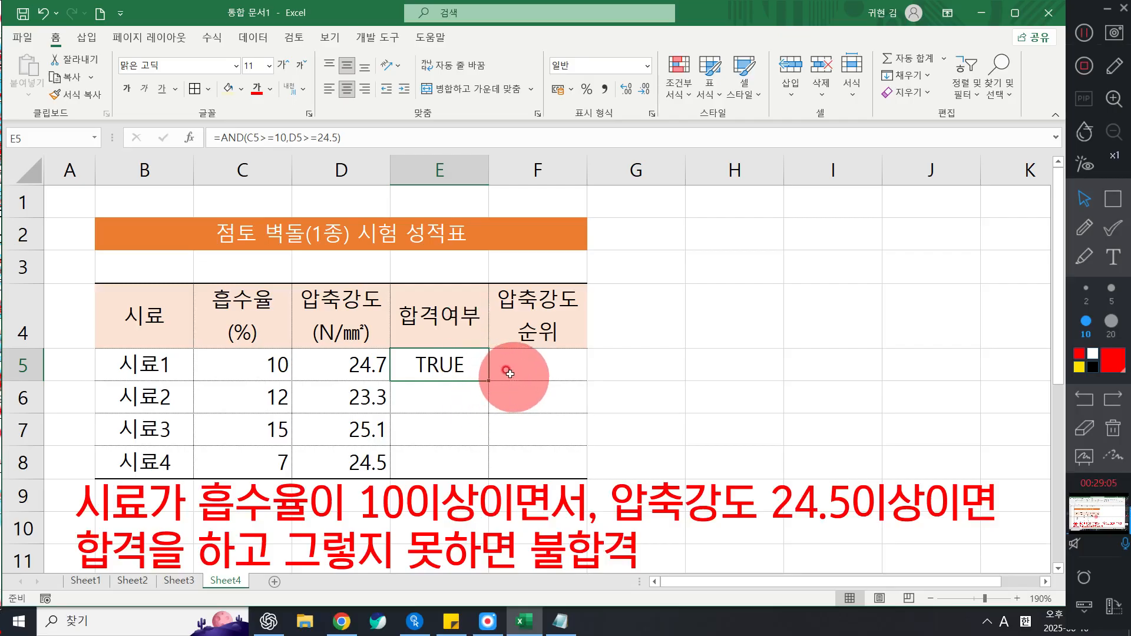
left_click_drag(489, 380, 507, 470)
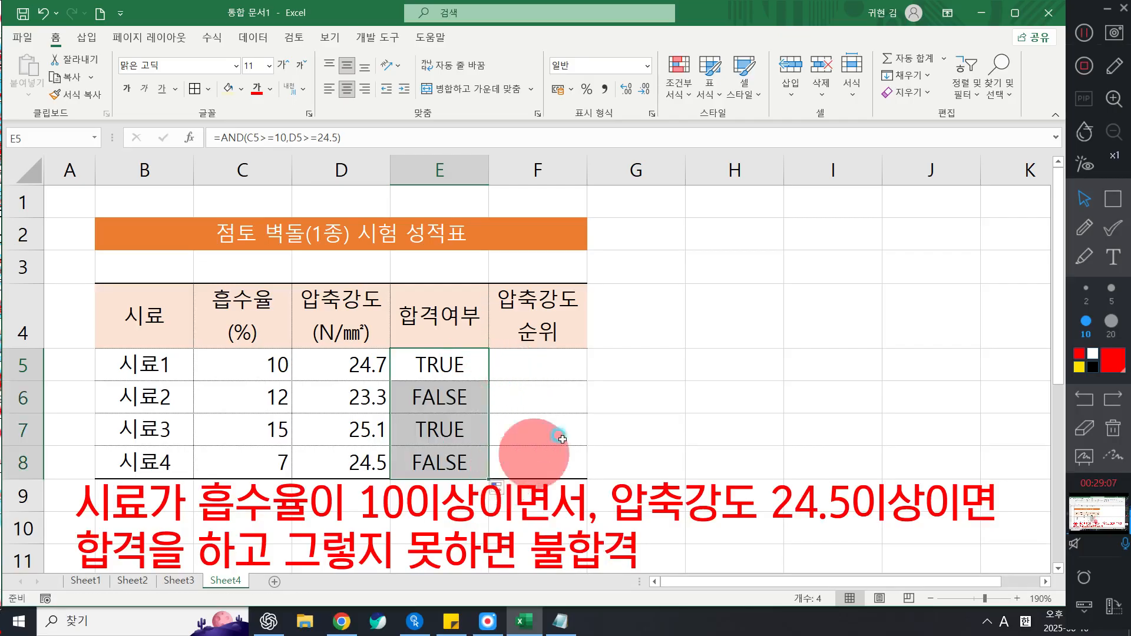
left_click(591, 396)
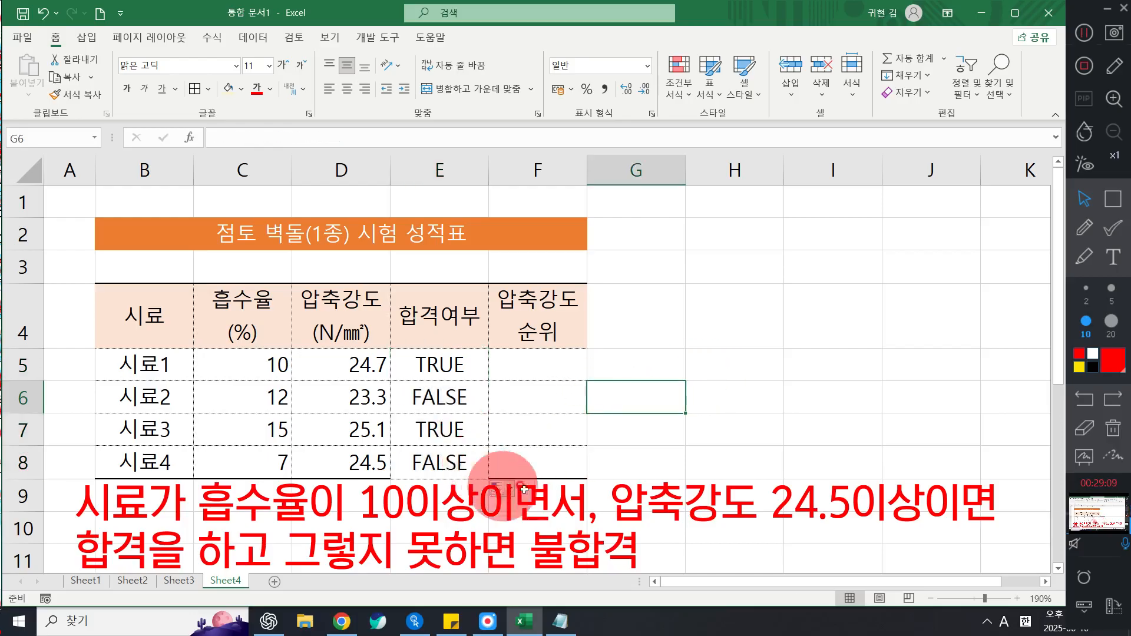
left_click(496, 486)
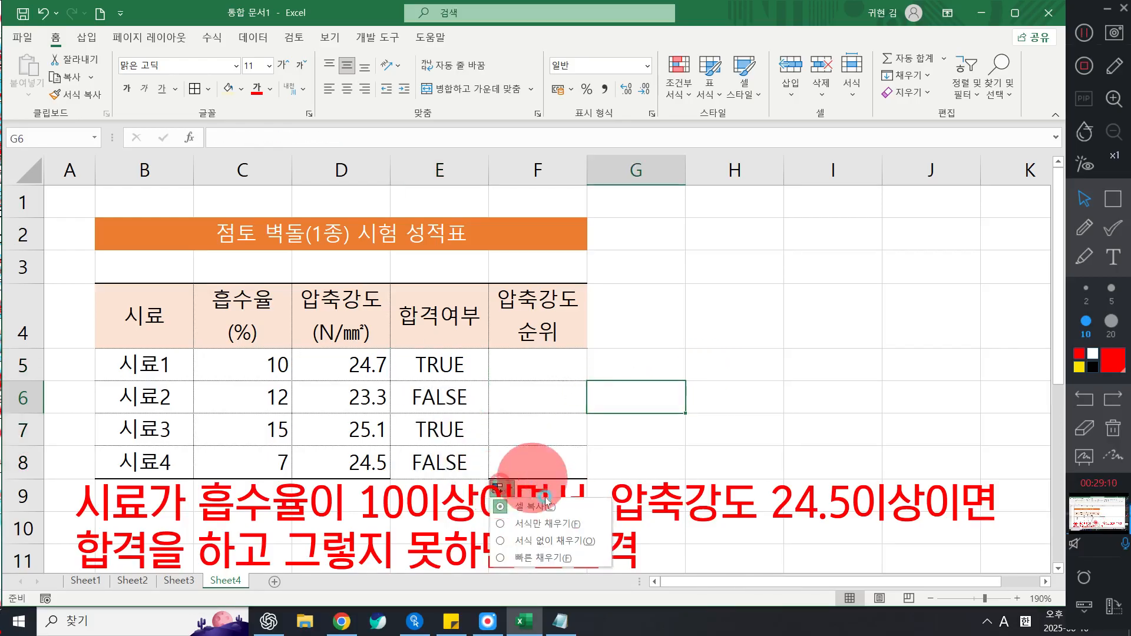
left_click(548, 540)
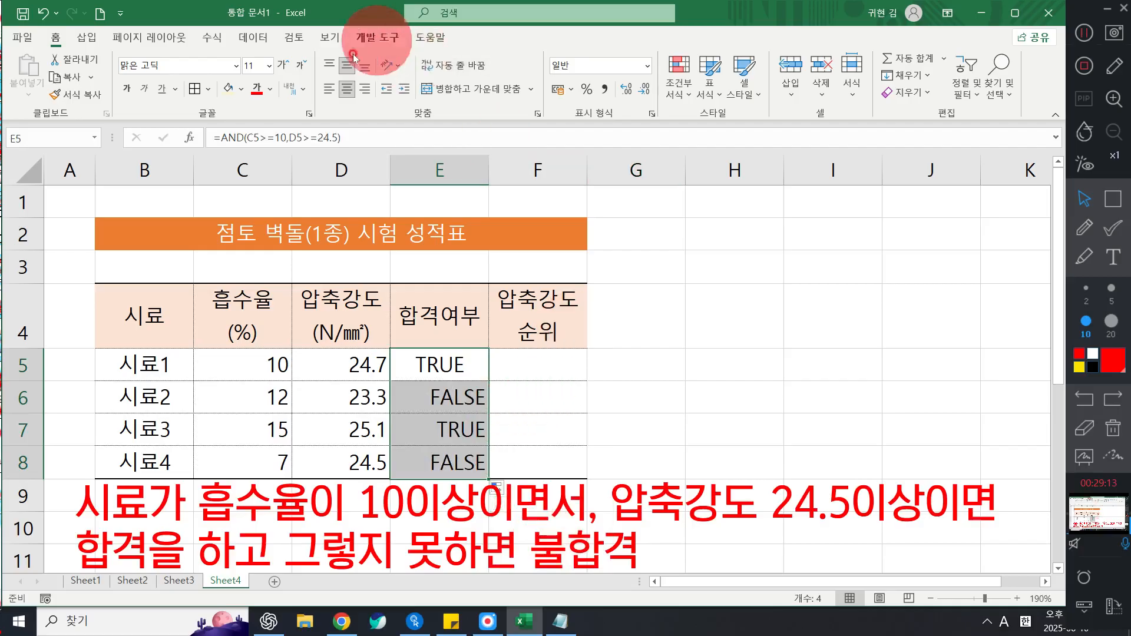
- Center the contents of E5:E8 and F5:F8 horizontally
left_click(354, 96)
left_click_drag(521, 366, 516, 450)
left_click(351, 89)
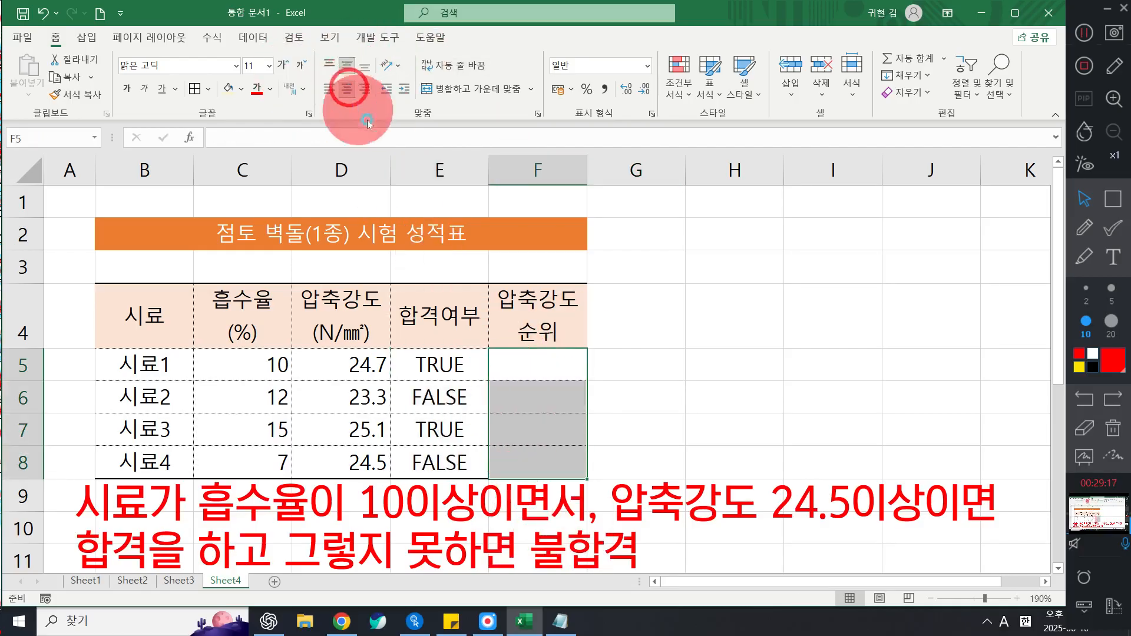
left_click(621, 387)
- Mark 시료4's two values with red checks and box its 합격여부 result, and remove these marks while keeping the criteria text
left_click(453, 401)
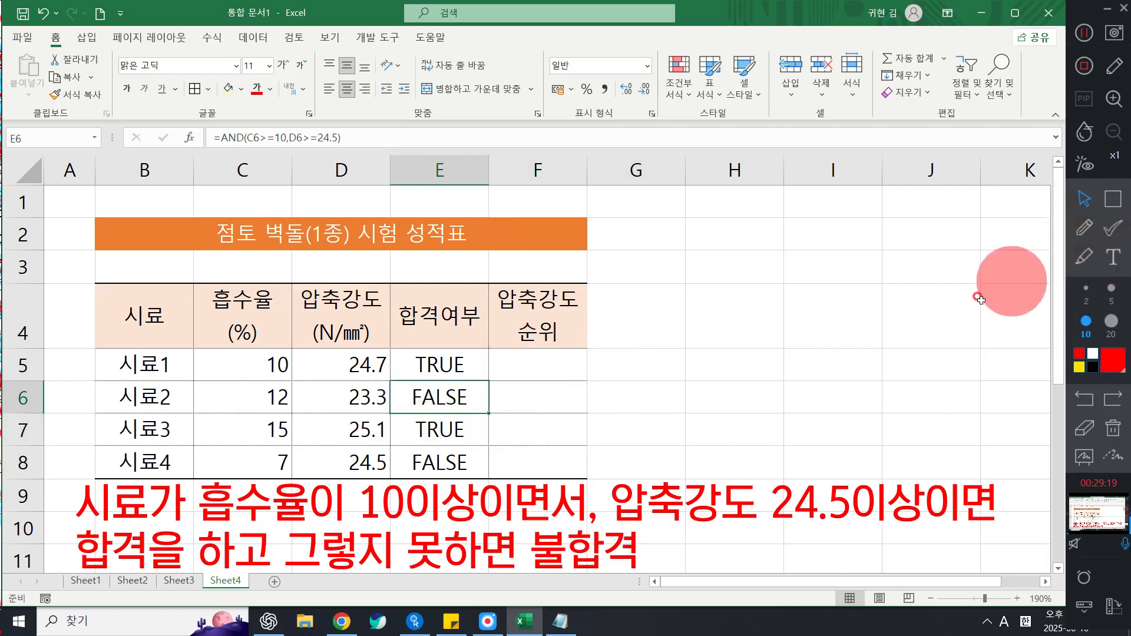
left_click(1084, 227)
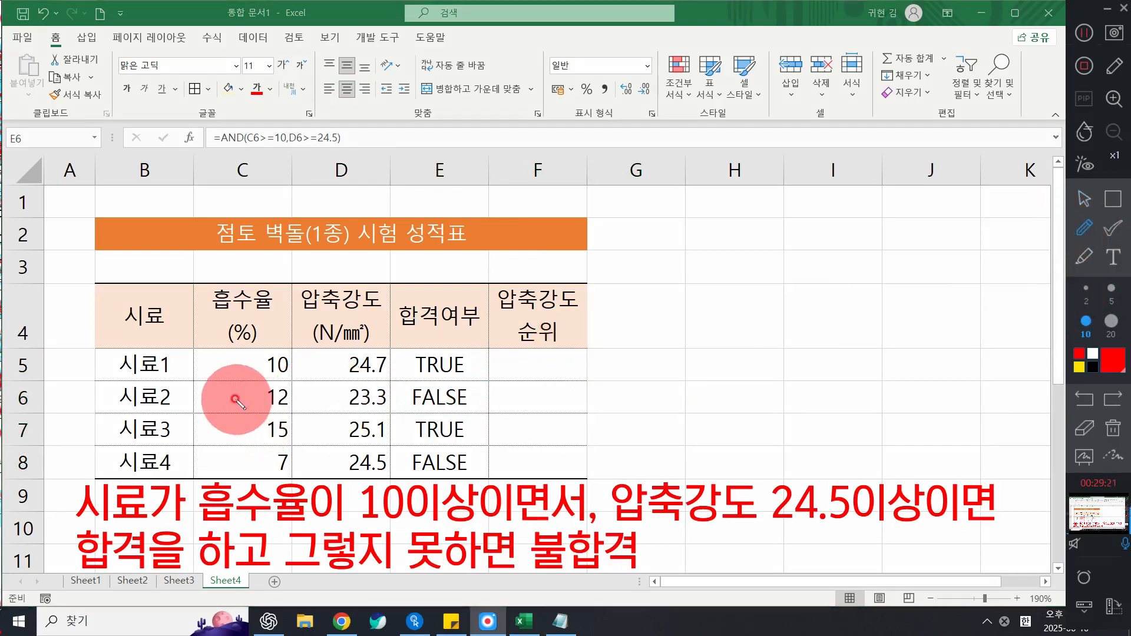
left_click_drag(315, 438, 357, 428)
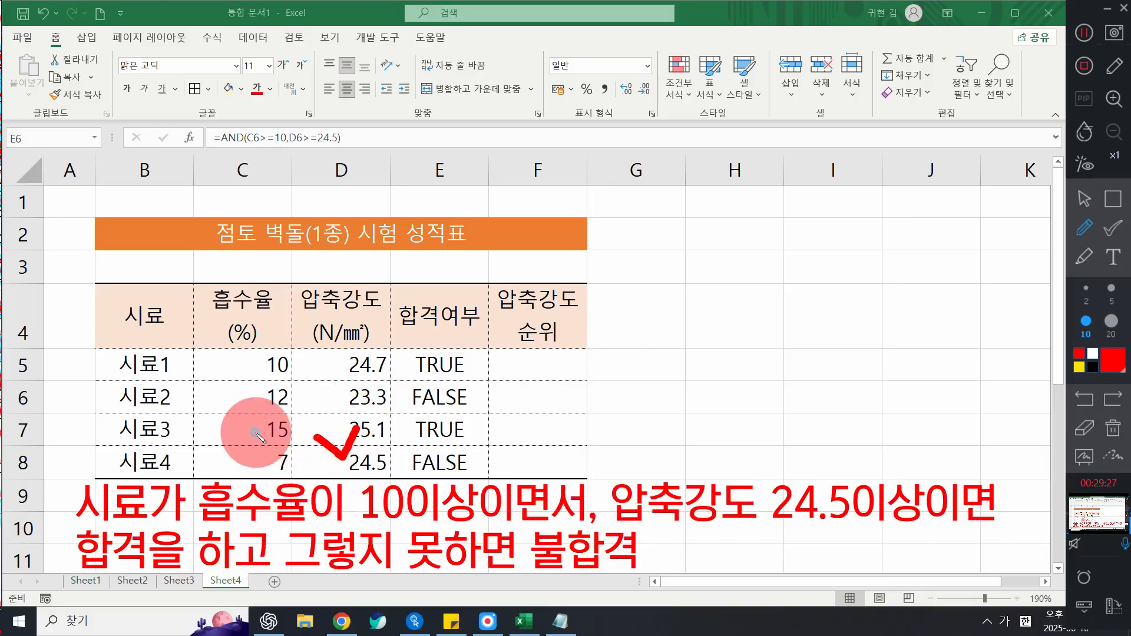
left_click_drag(255, 433, 277, 426)
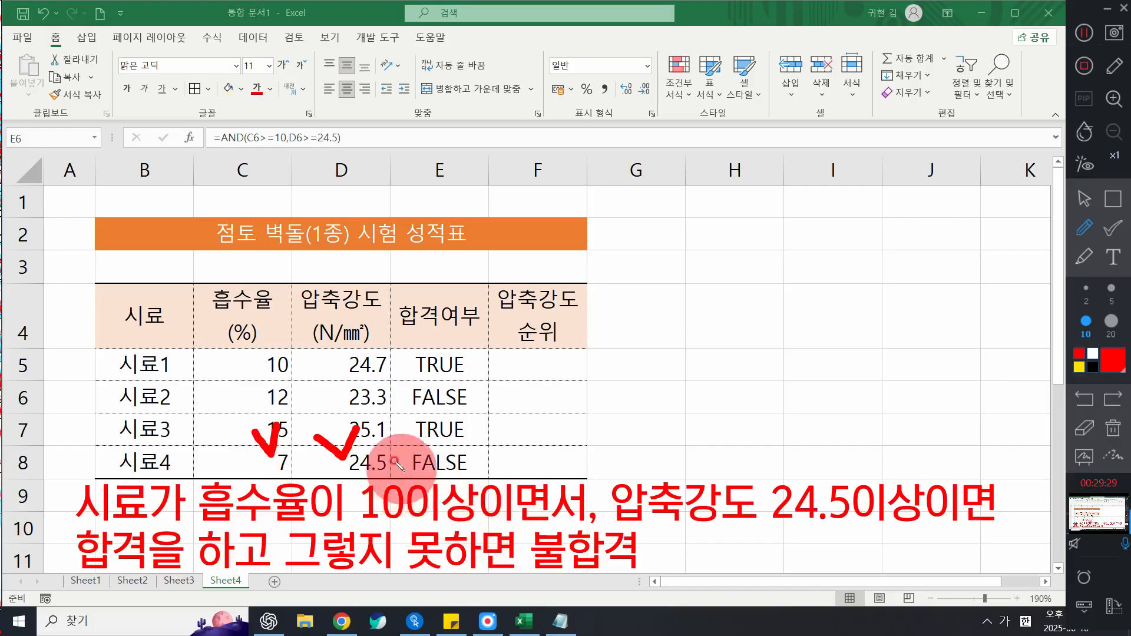
mouse_move(391, 459)
left_mouse_down()
mouse_move(490, 473)
mouse_move(412, 446)
mouse_move(386, 454)
mouse_move(392, 462)
left_mouse_up()
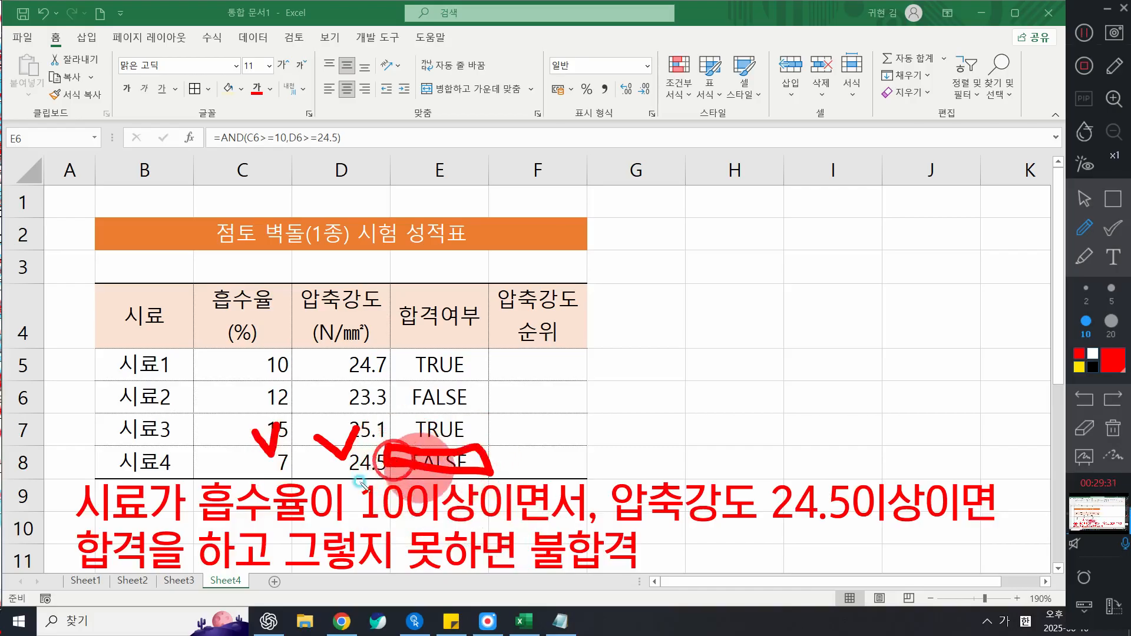
left_click(1113, 427)
left_click(1084, 199)
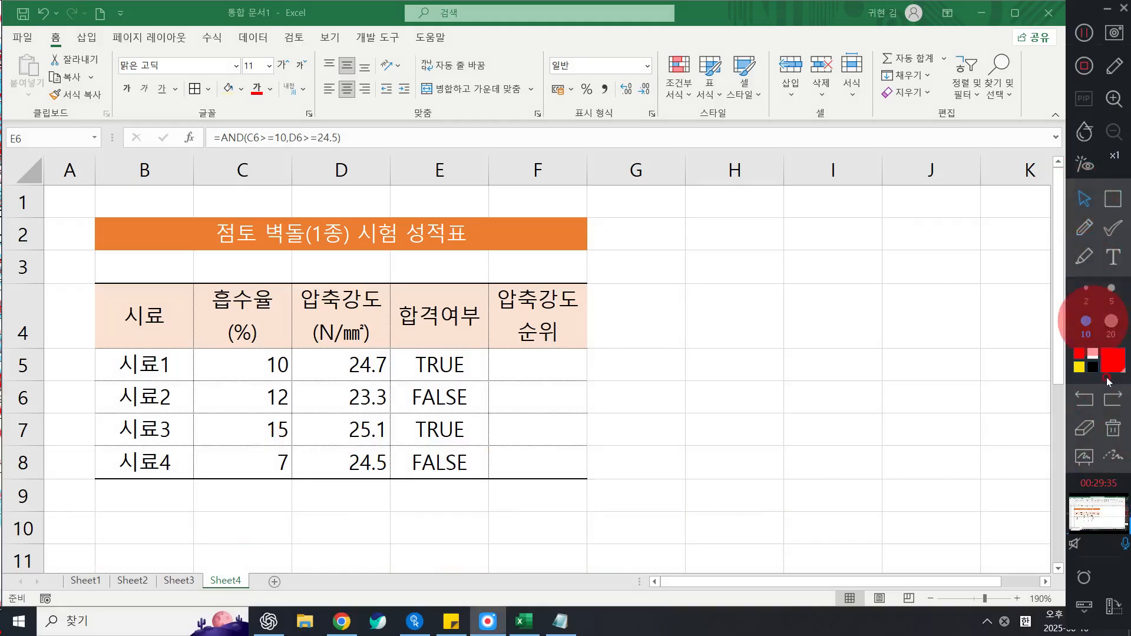
left_click(1083, 400)
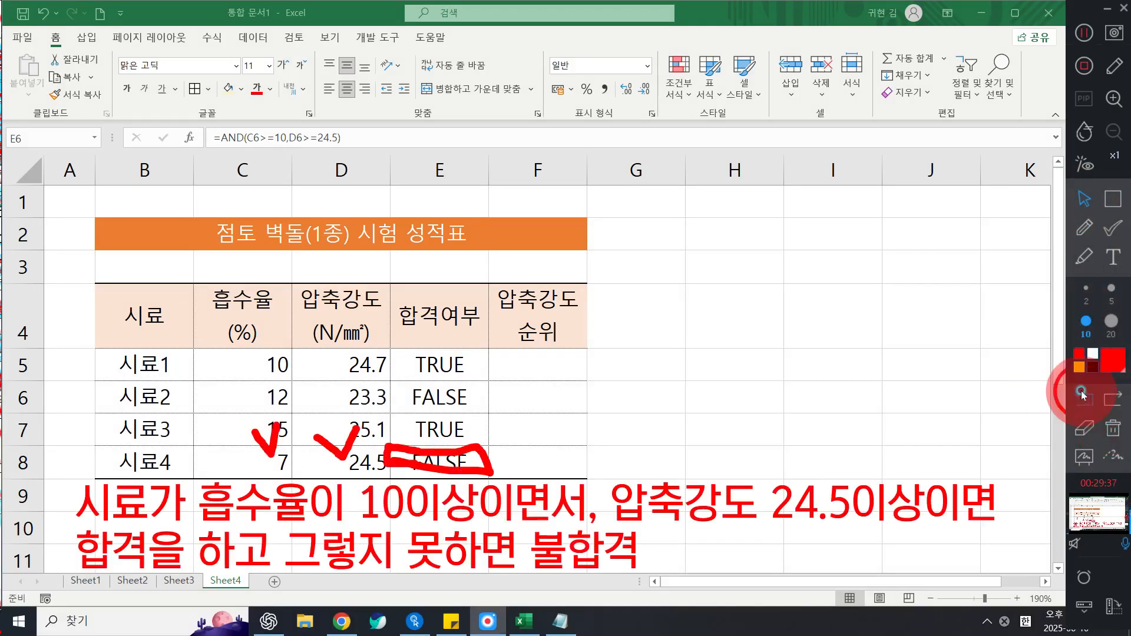
left_click(1086, 402)
left_click(1086, 402)
left_click(1086, 402)
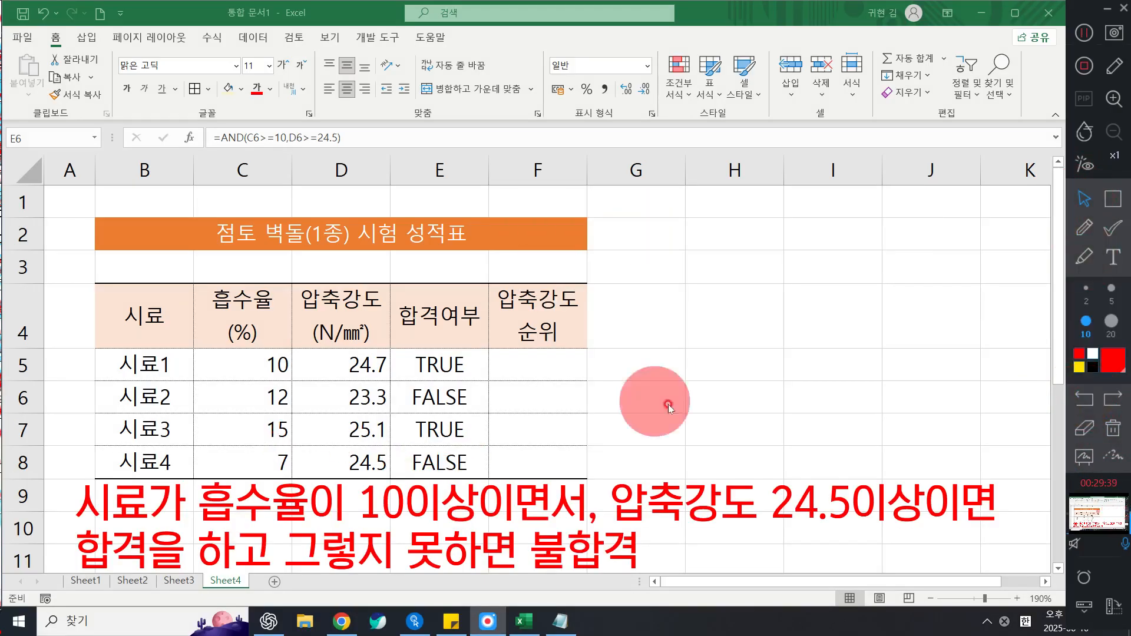
- Start an IF formula in F5 with its function arguments, using E5 as the logical test
left_click(459, 363)
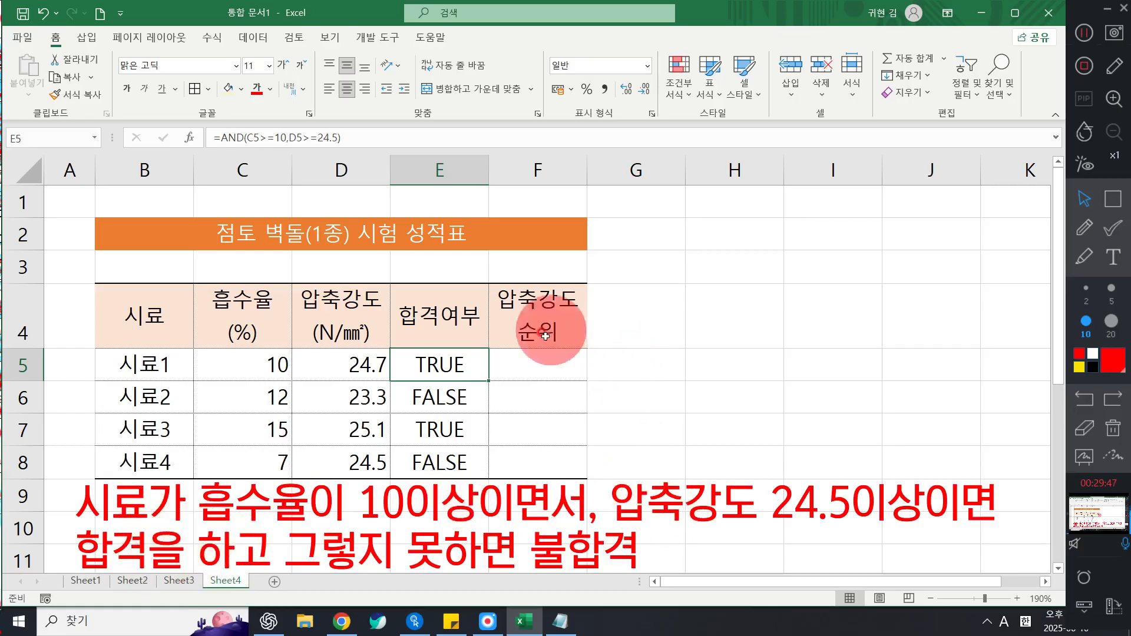
left_click(539, 363)
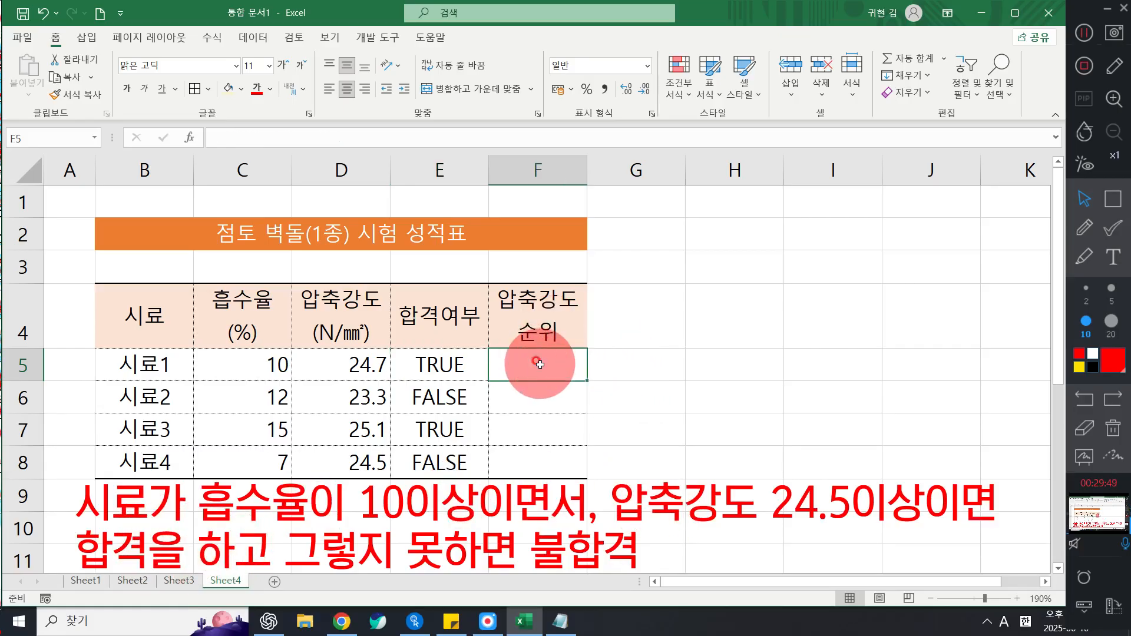
type("=IF")
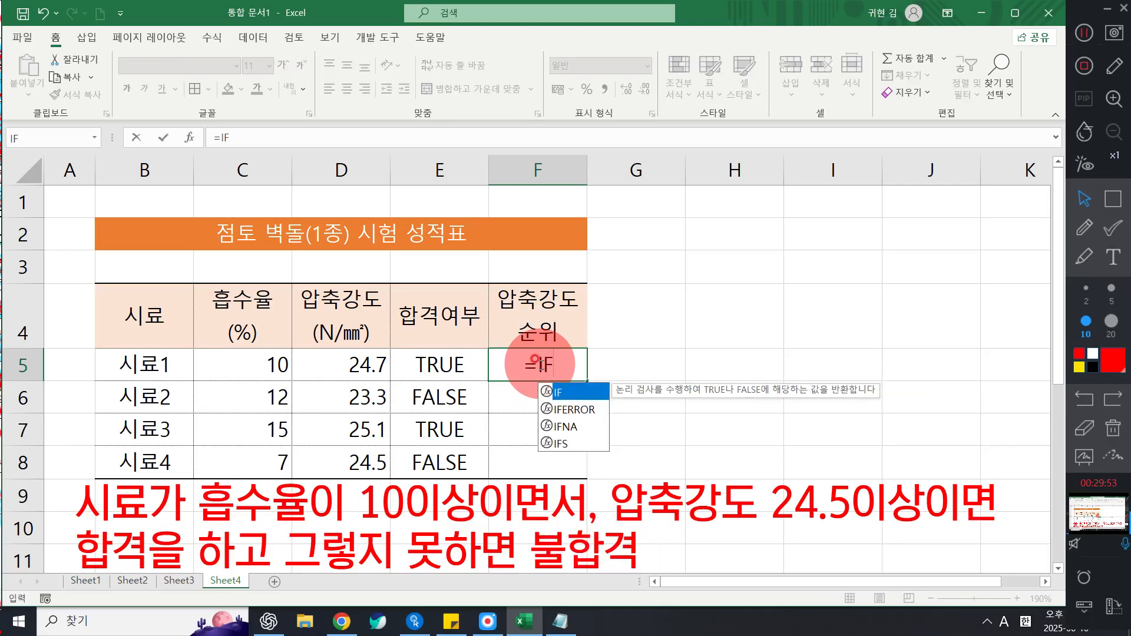
type("(")
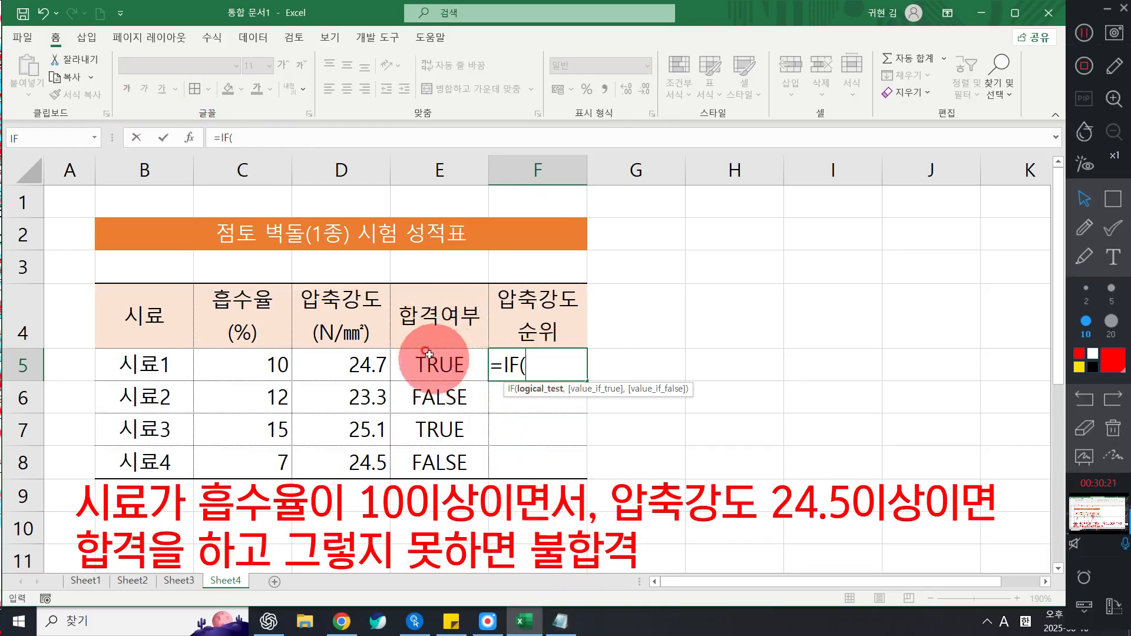
left_click(191, 138)
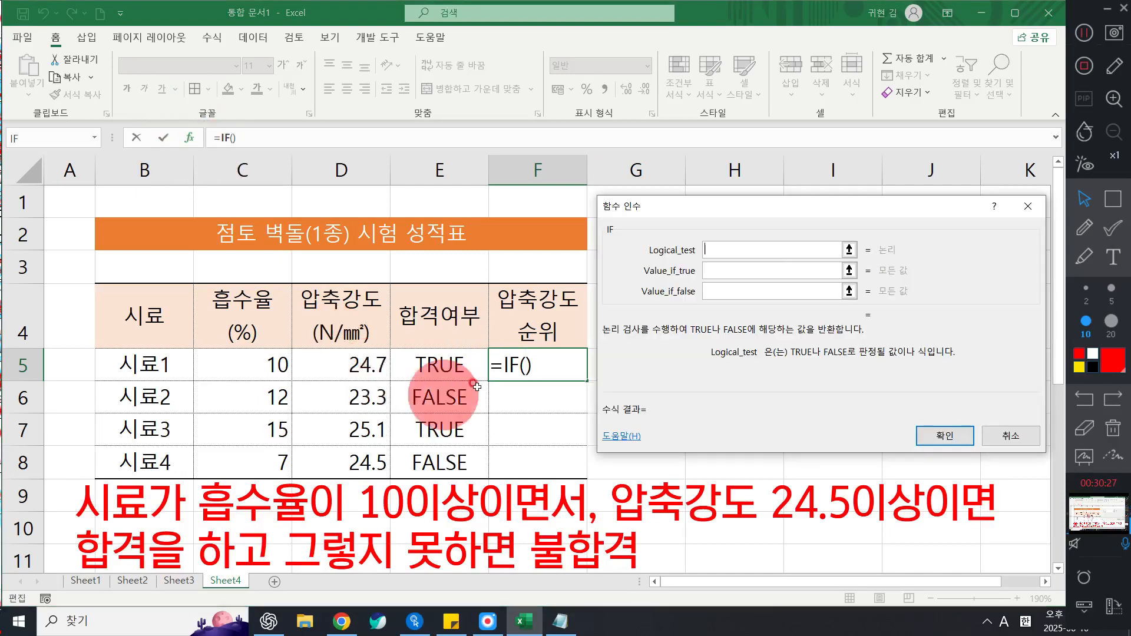
left_click(426, 368)
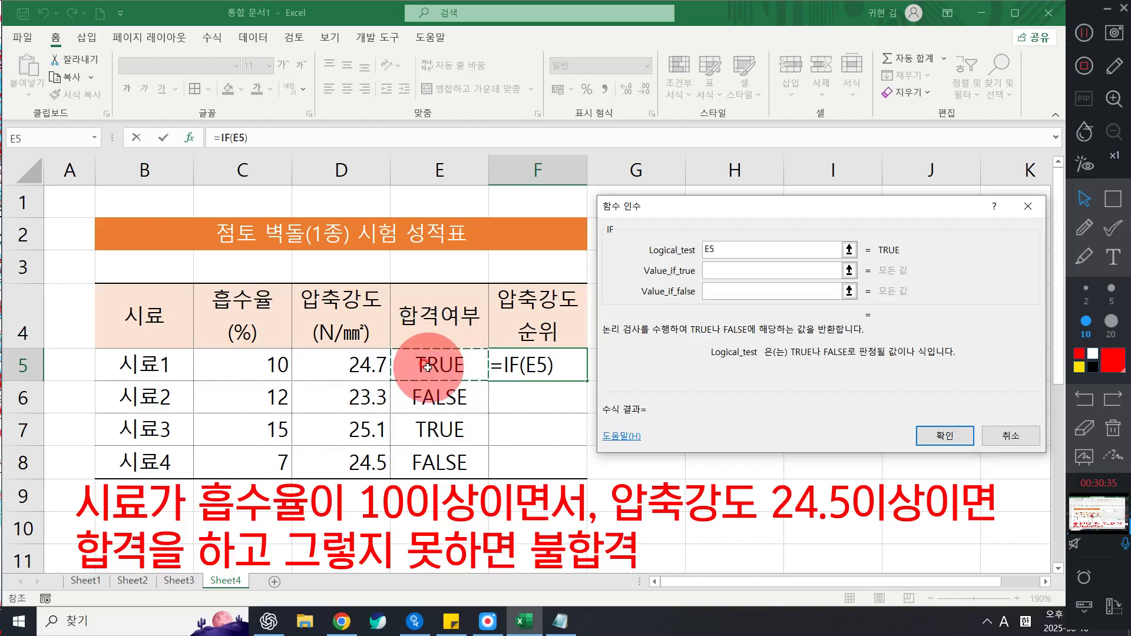
left_click(754, 272)
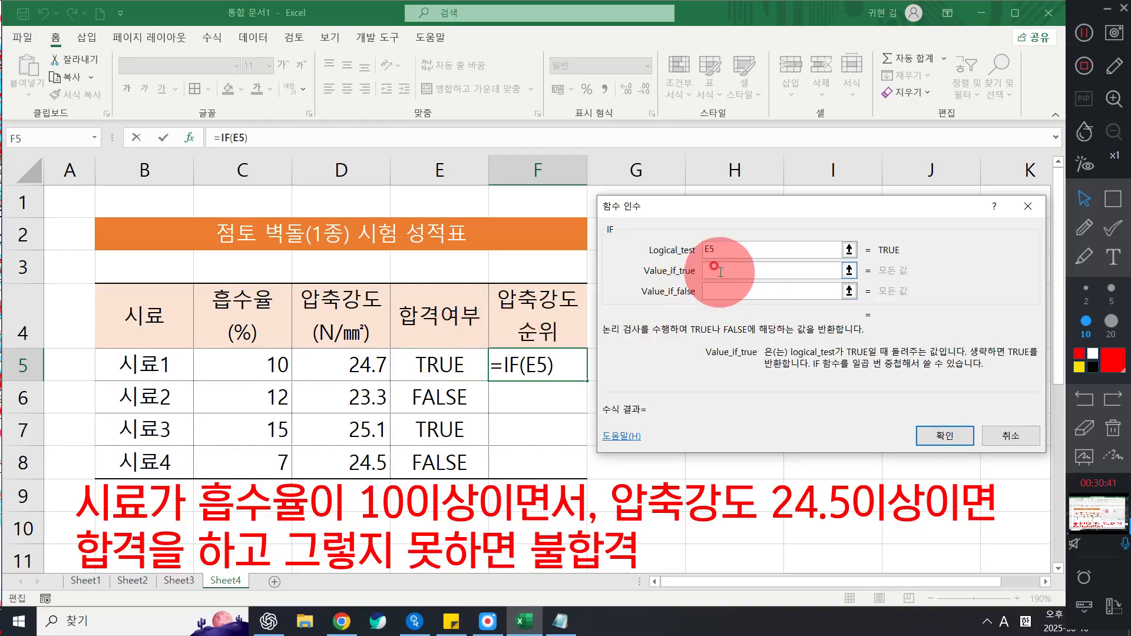
left_click(717, 249)
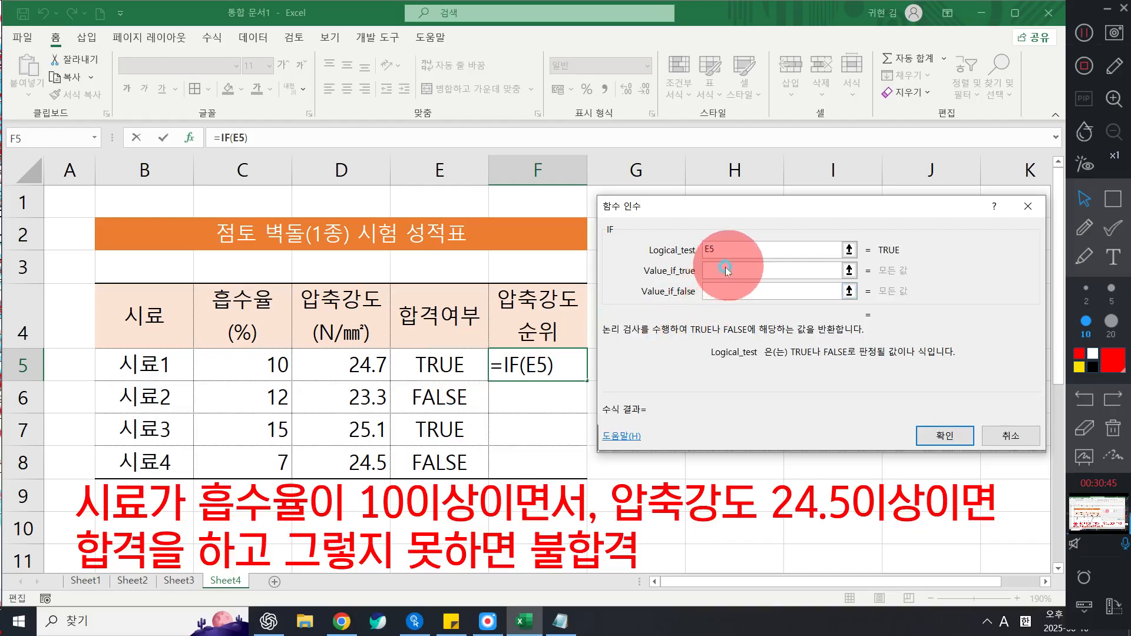
left_click(706, 269)
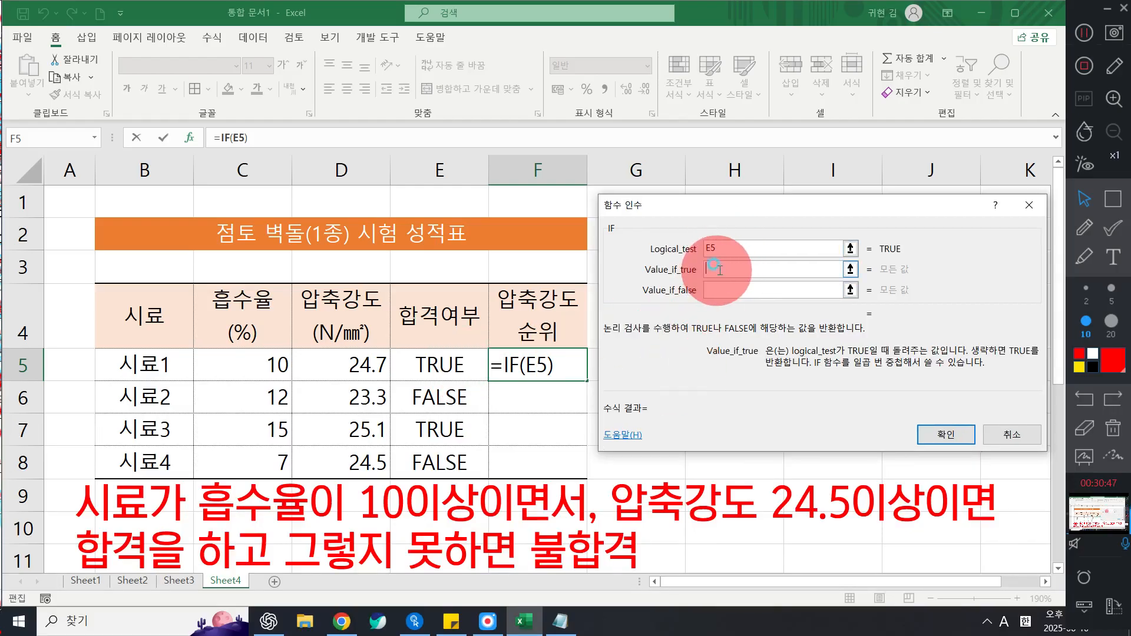
- Complete F5's IF formula to return 합격 when true and 불합격 when false
type("GKQRU")
key("BackSpace")
key("BackSpace")
key("BackSpace")
key("BackSpace")
key("BackSpace")
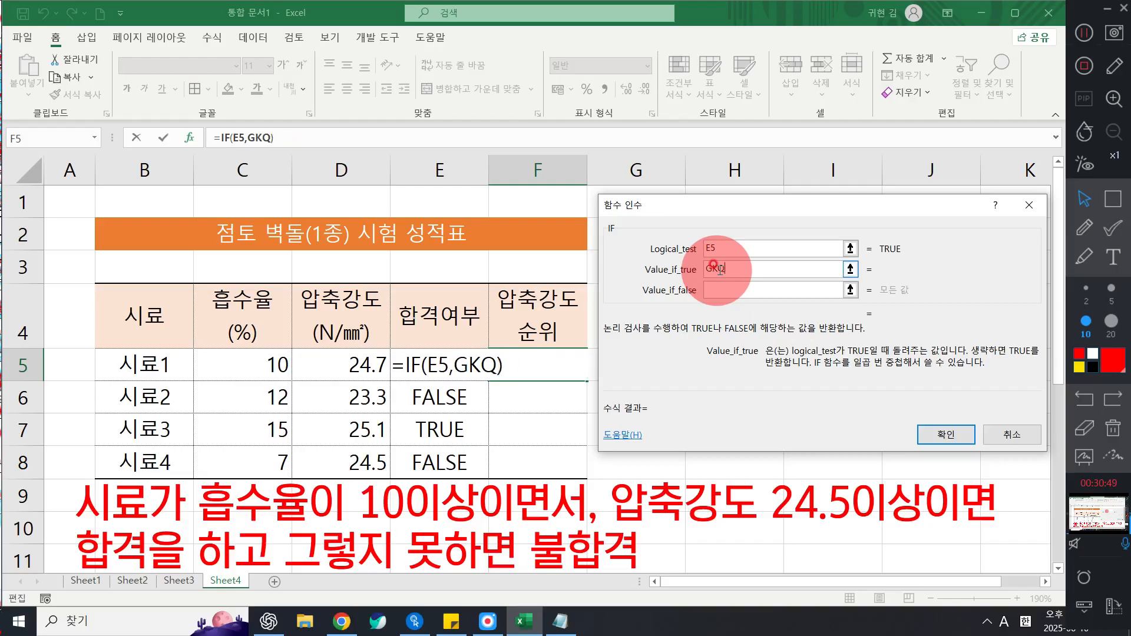
type("합격")
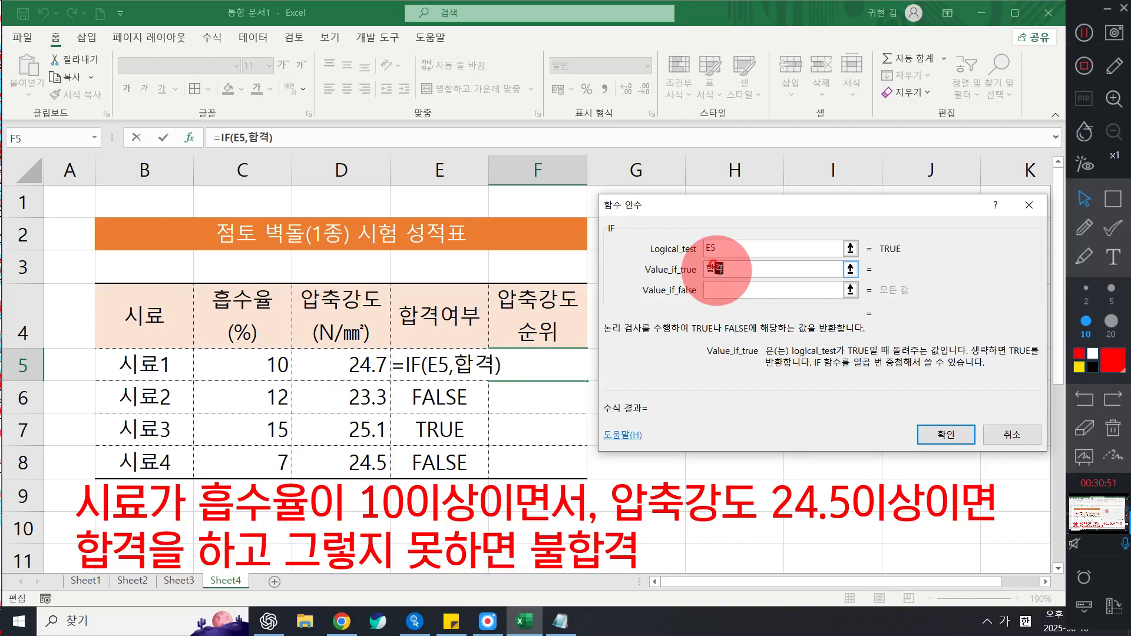
key("Tab")
type("불합격")
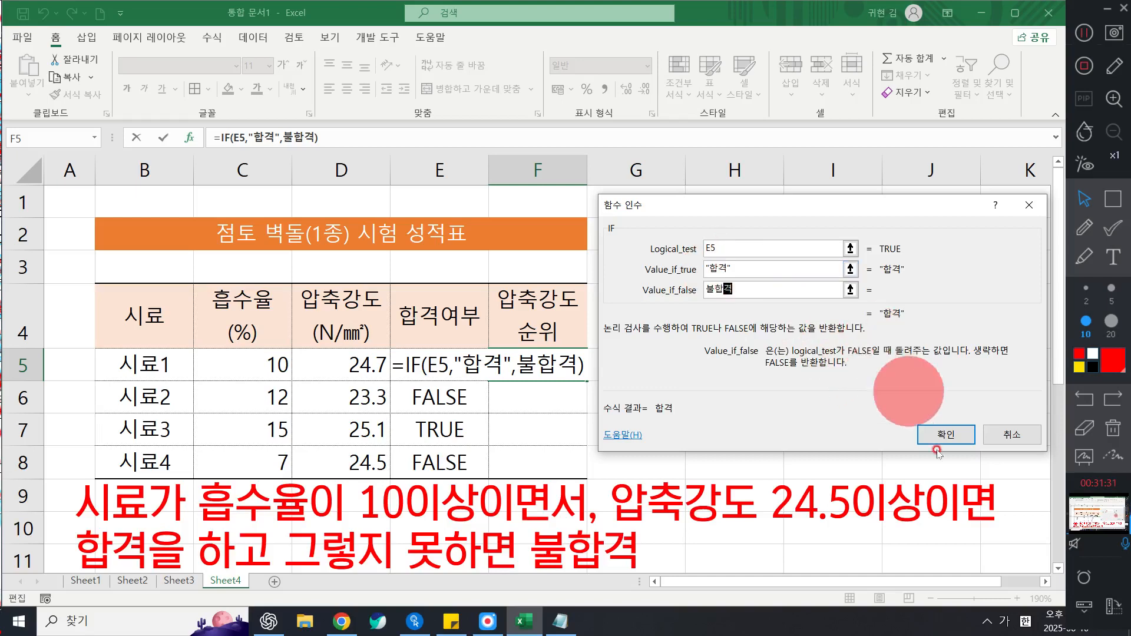
left_click(946, 429)
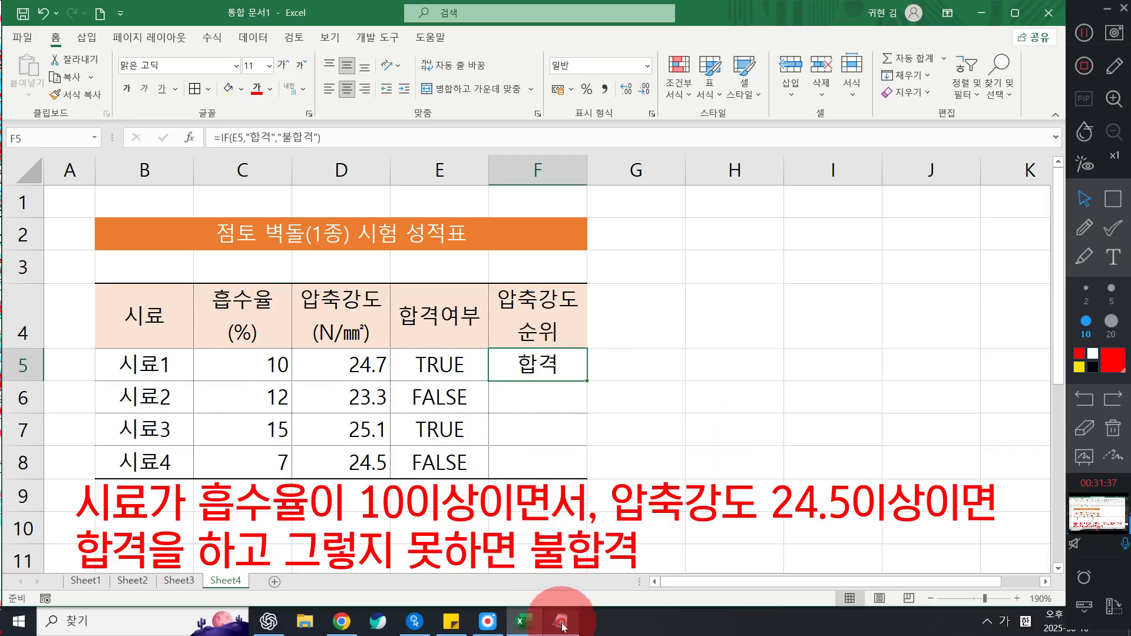
- Copy F5's full IF formula text and paste it into Notepad, several blank lines below the AND notes
left_click_drag(361, 145, 164, 109)
key("ctrl+c")
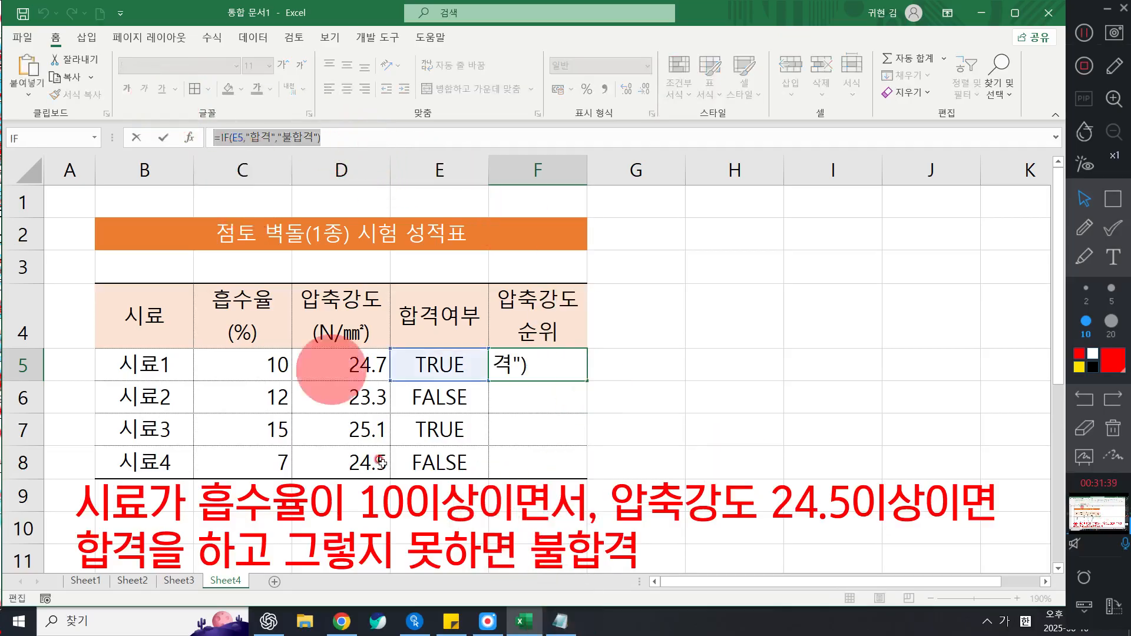
key("Escape")
left_click(561, 622)
key("Return")
key("Return")
key("Return")
key("Return")
key("Return")
key("Return")
key("Return")
key("Return")
key("Return")
key("Return")
key("Return")
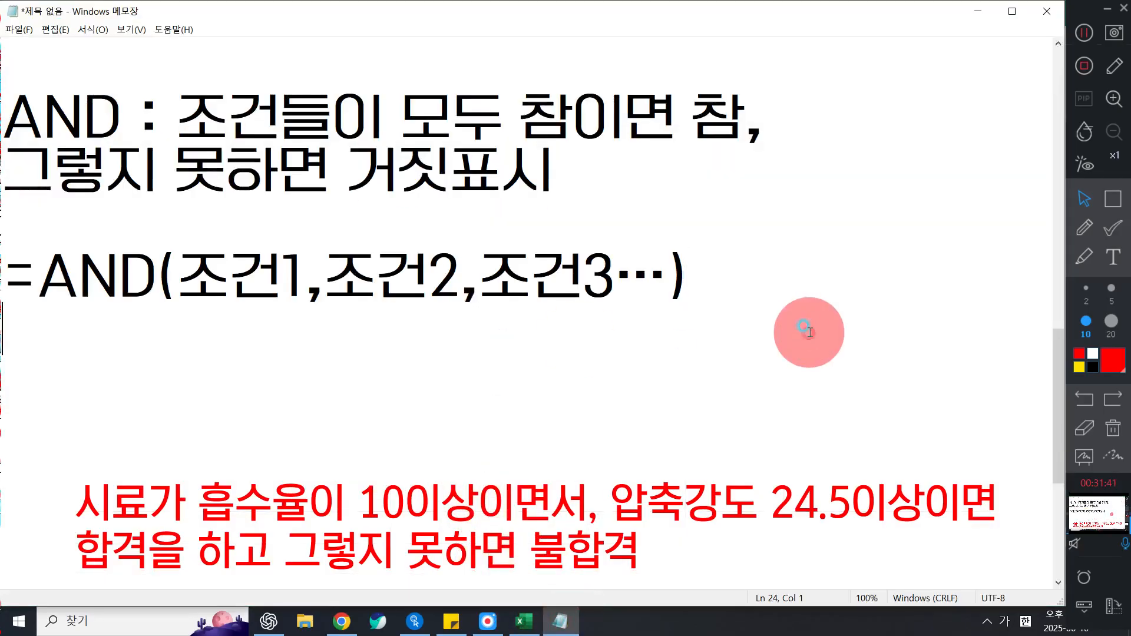
left_click(165, 175)
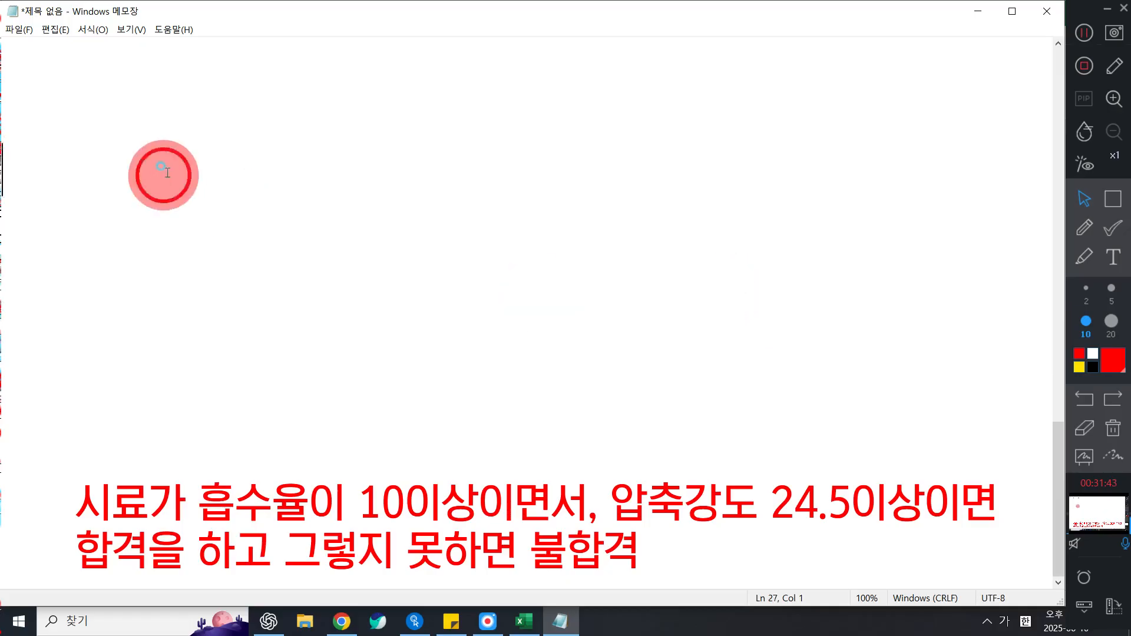
key("ctrl+v")
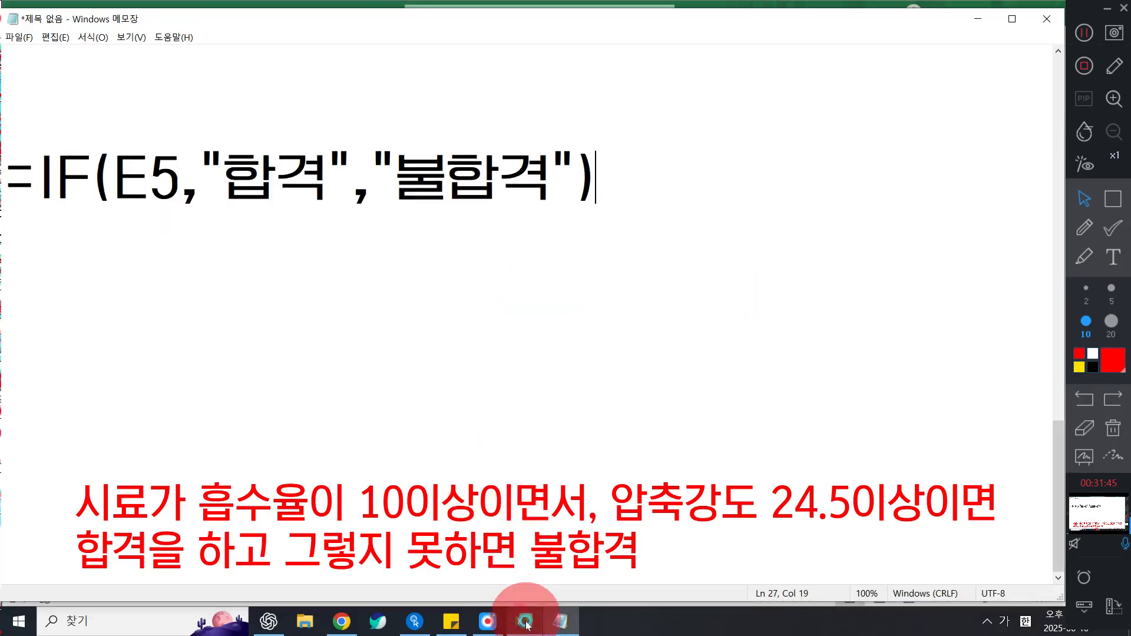
- Copy E5's AND formula text from Excel and paste it into Notepad on the line directly above the IF formula
left_click(525, 619)
left_click(404, 354)
triple_click(348, 137)
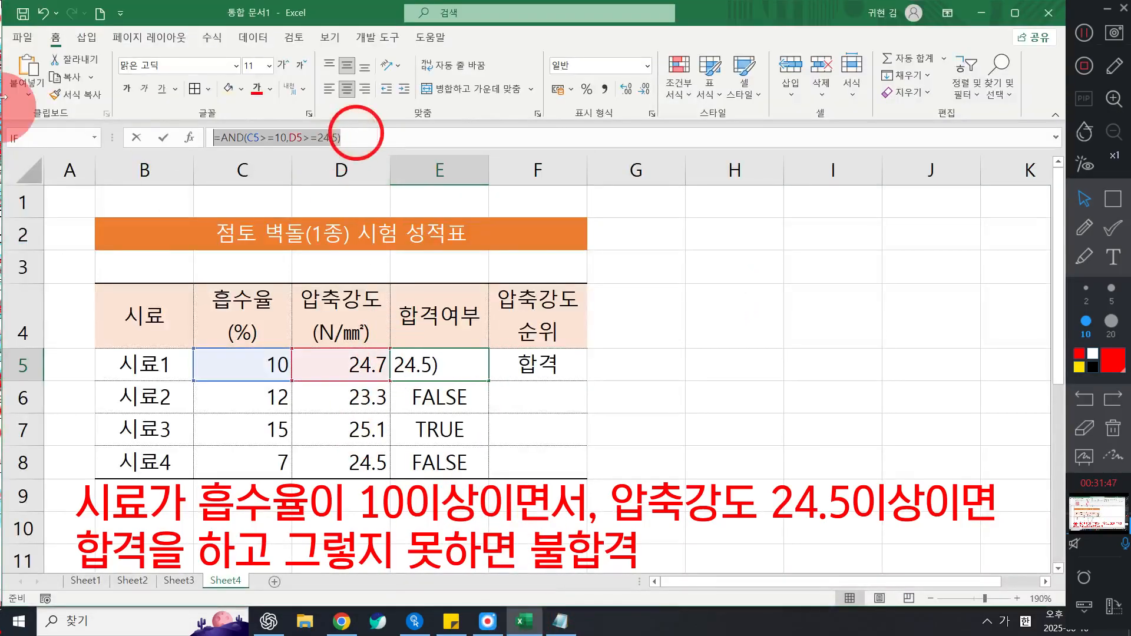
left_click(560, 621)
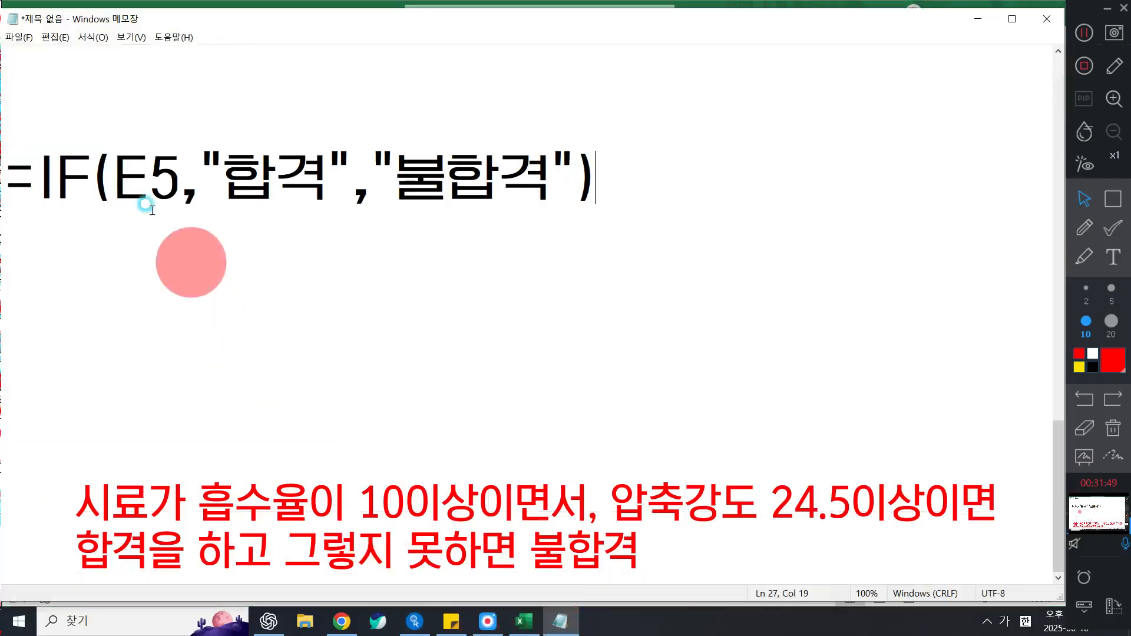
left_click(90, 121)
key("ctrl+v")
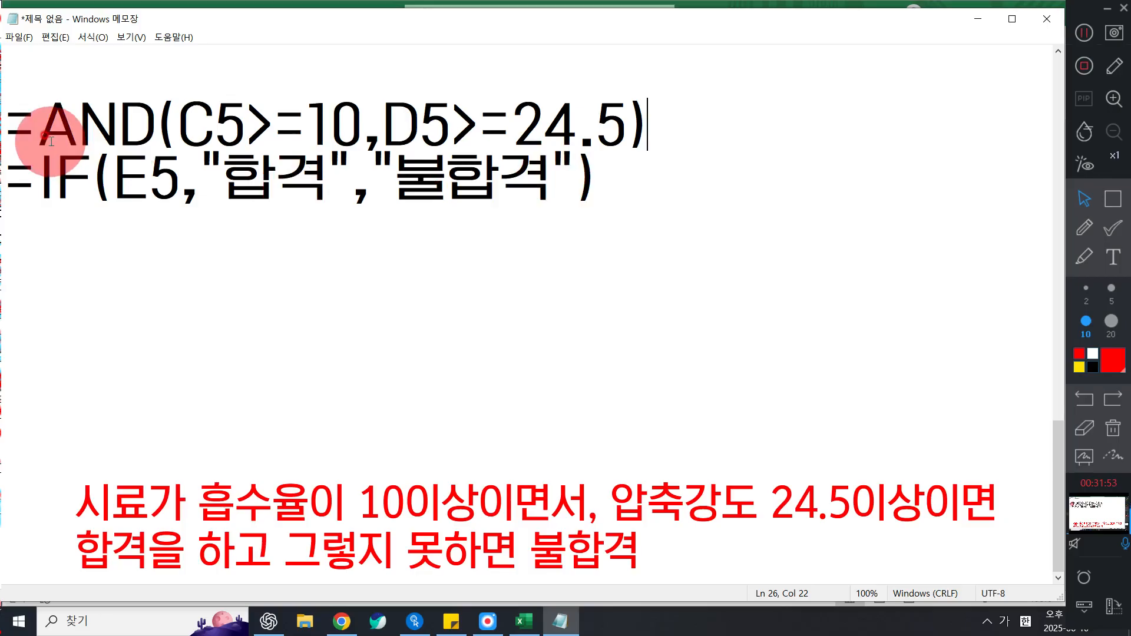
- Insert a blank line between the pasted AND and IF formulas in Notepad
left_click_drag(114, 187, 151, 189)
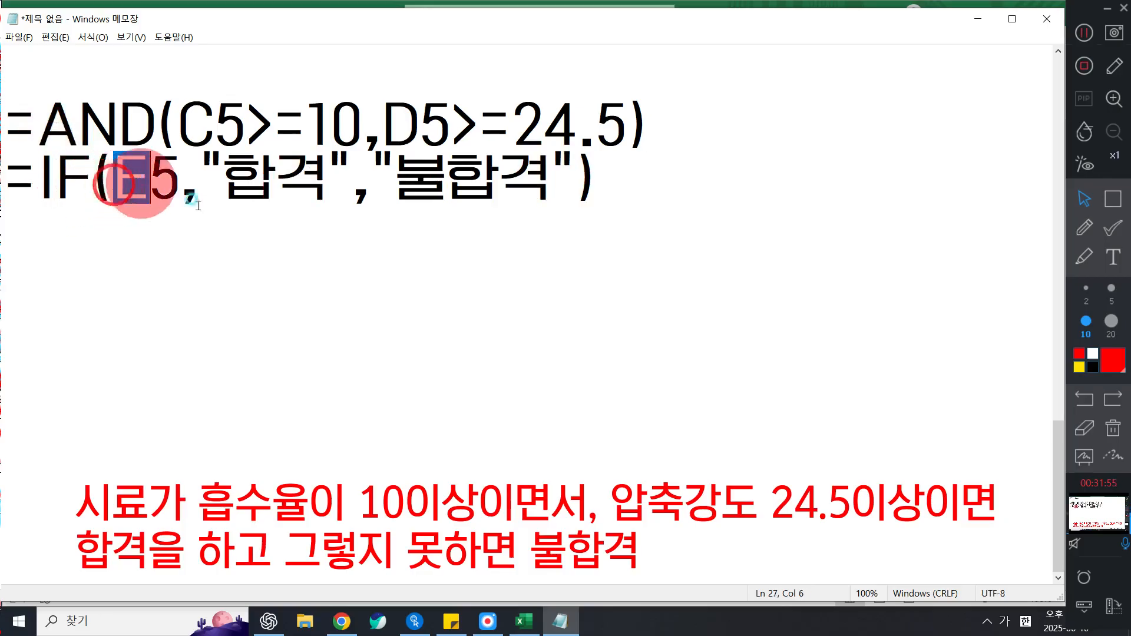
left_click(369, 265)
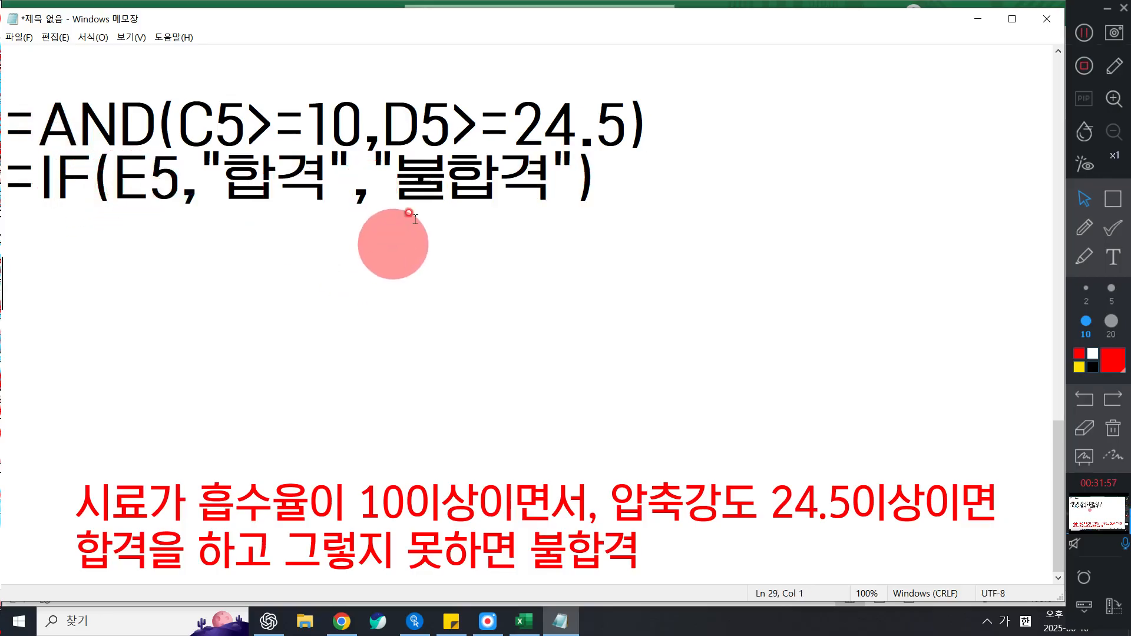
left_click(7, 187)
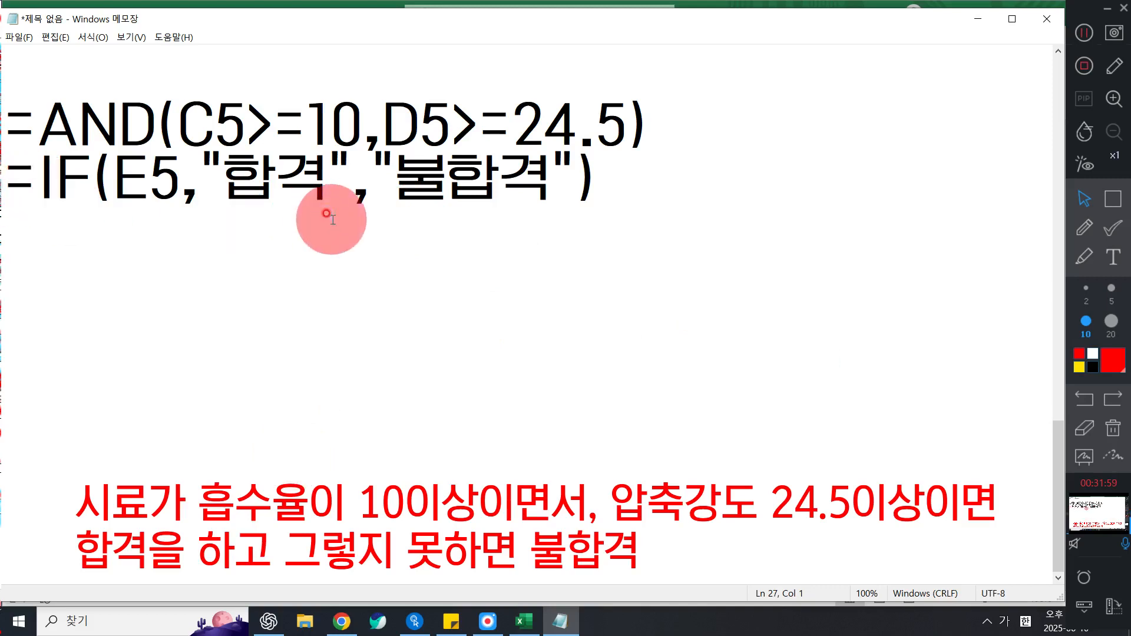
key("Return")
- Draw red brackets around the AND formula without its equals sign, and a red arrow from it to E5 in the IF formula
left_click(1084, 227)
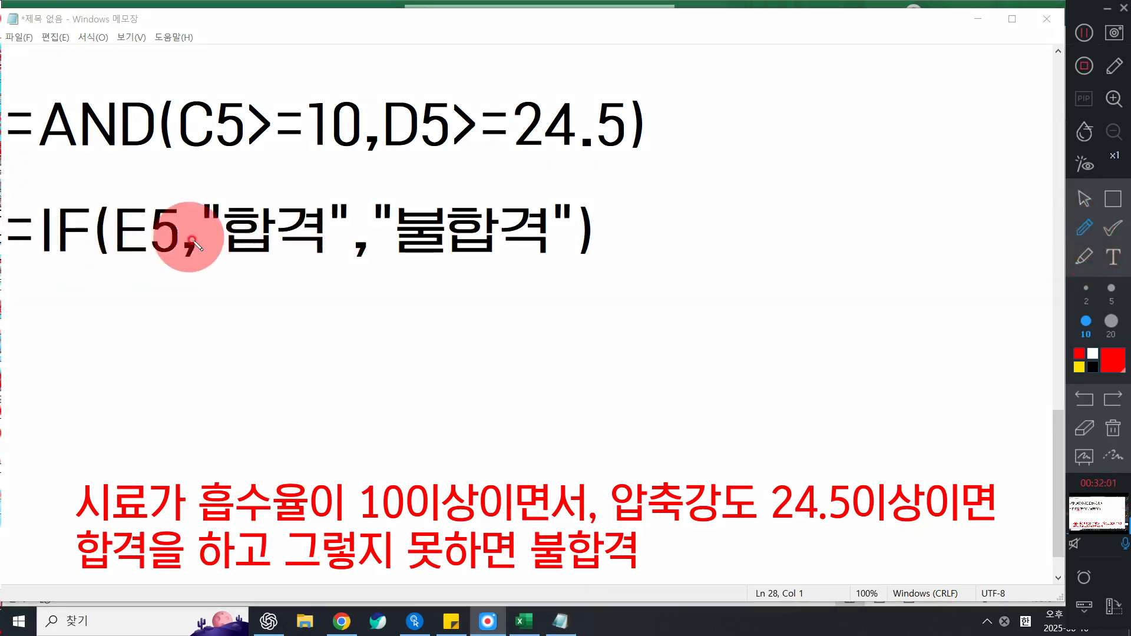
mouse_move(189, 253)
left_mouse_down()
mouse_move(183, 201)
mouse_move(117, 229)
mouse_move(171, 255)
left_mouse_up()
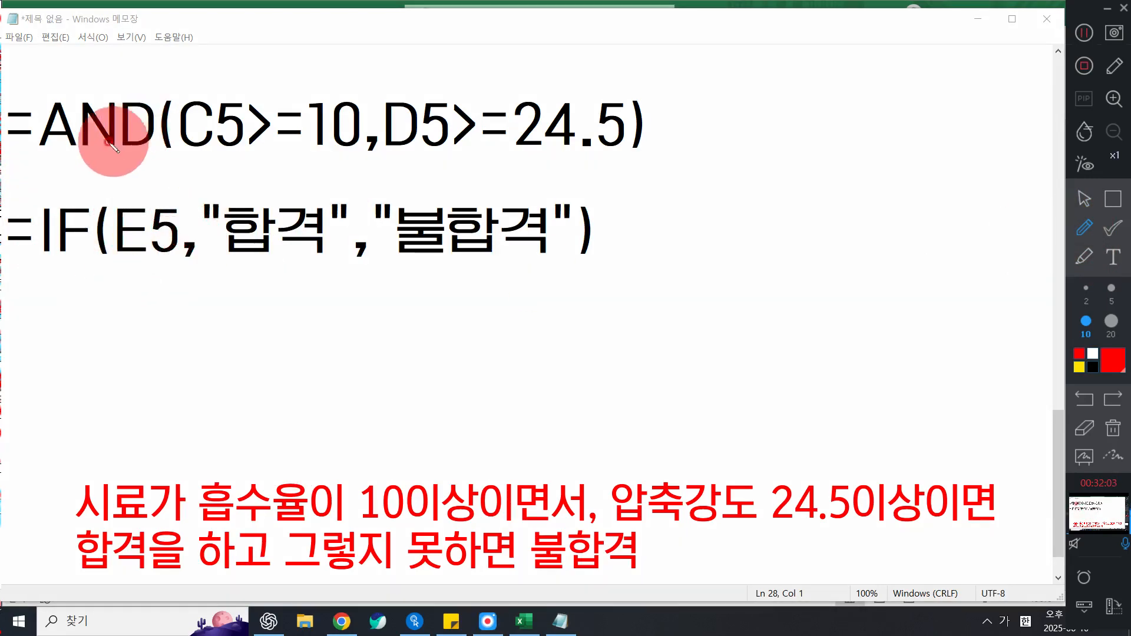
left_click_drag(28, 112, 28, 113)
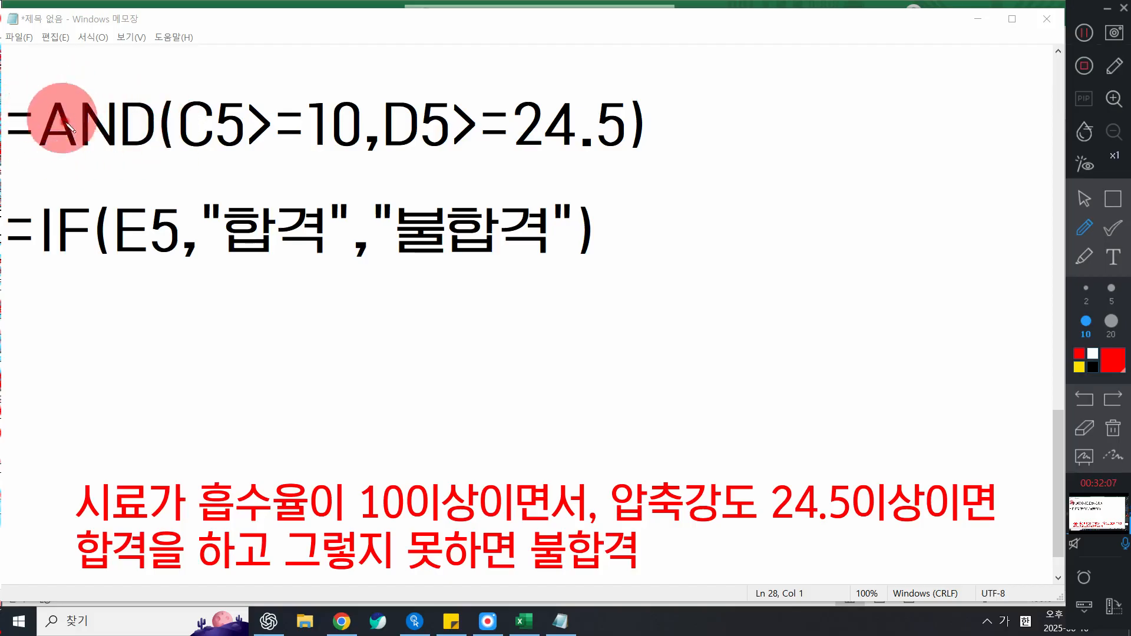
mouse_move(37, 152)
left_mouse_down()
mouse_move(35, 114)
mouse_move(55, 94)
left_mouse_up()
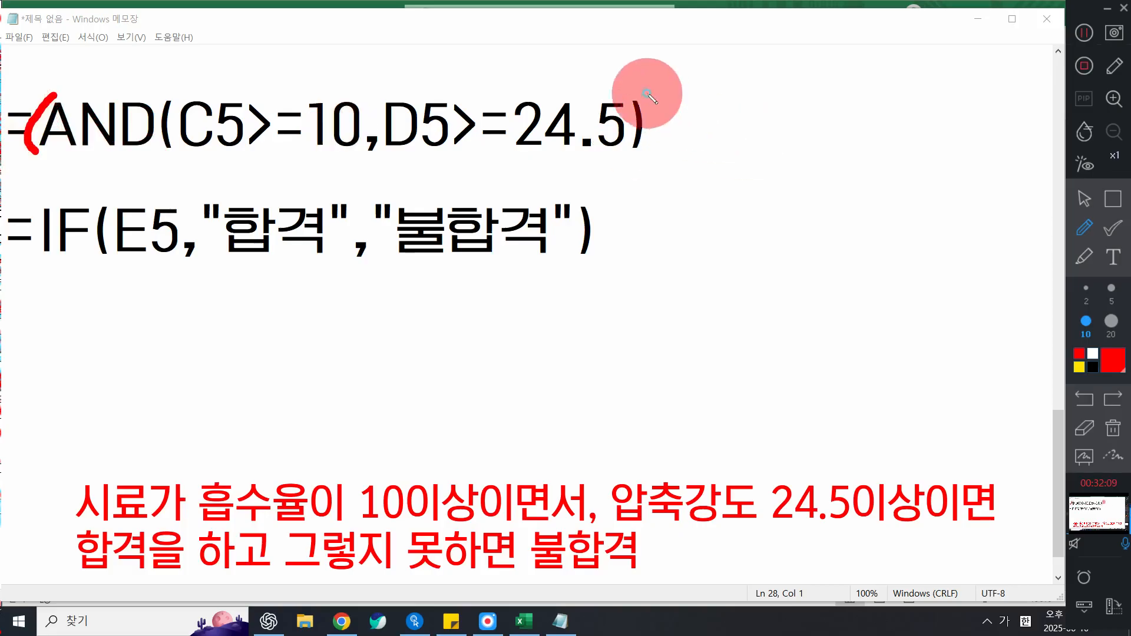
left_click_drag(645, 92, 640, 151)
mouse_move(251, 158)
left_mouse_down()
mouse_move(178, 204)
mouse_move(229, 186)
left_mouse_up()
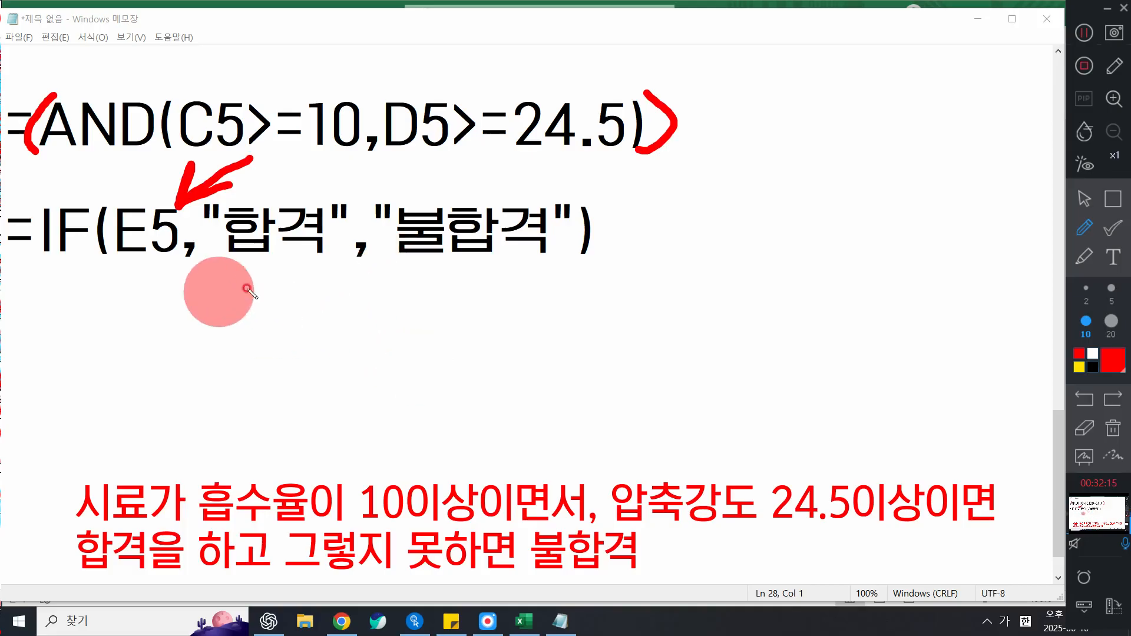
- Write the example 1+1=2+1=3 in Notepad a few lines below the IF formula
left_click(1084, 198)
left_click(172, 385)
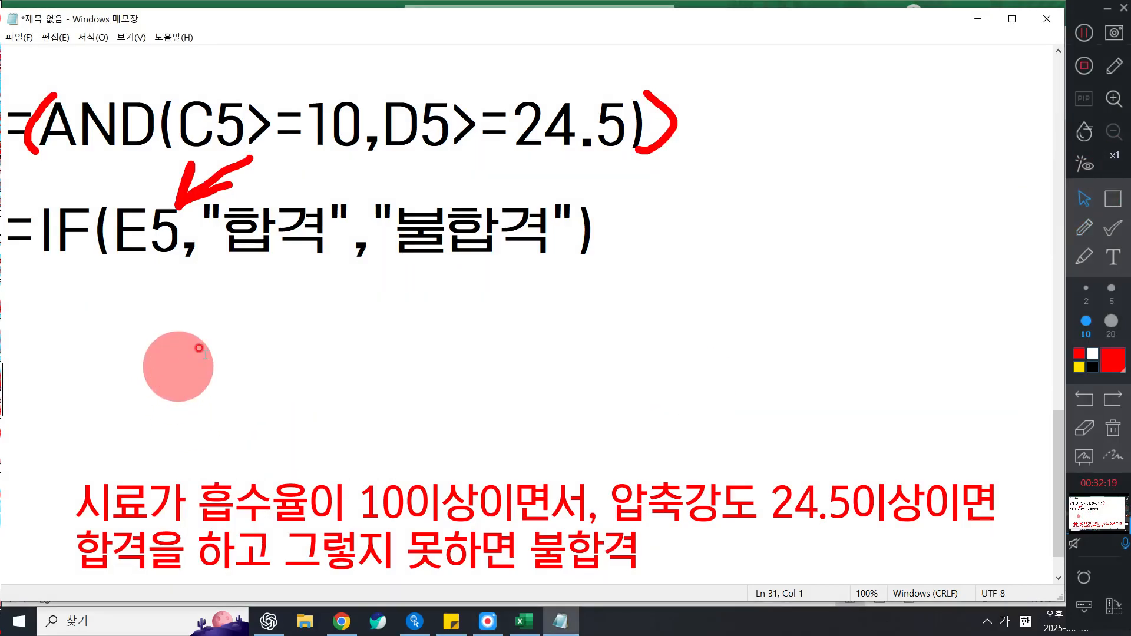
type("1+1")
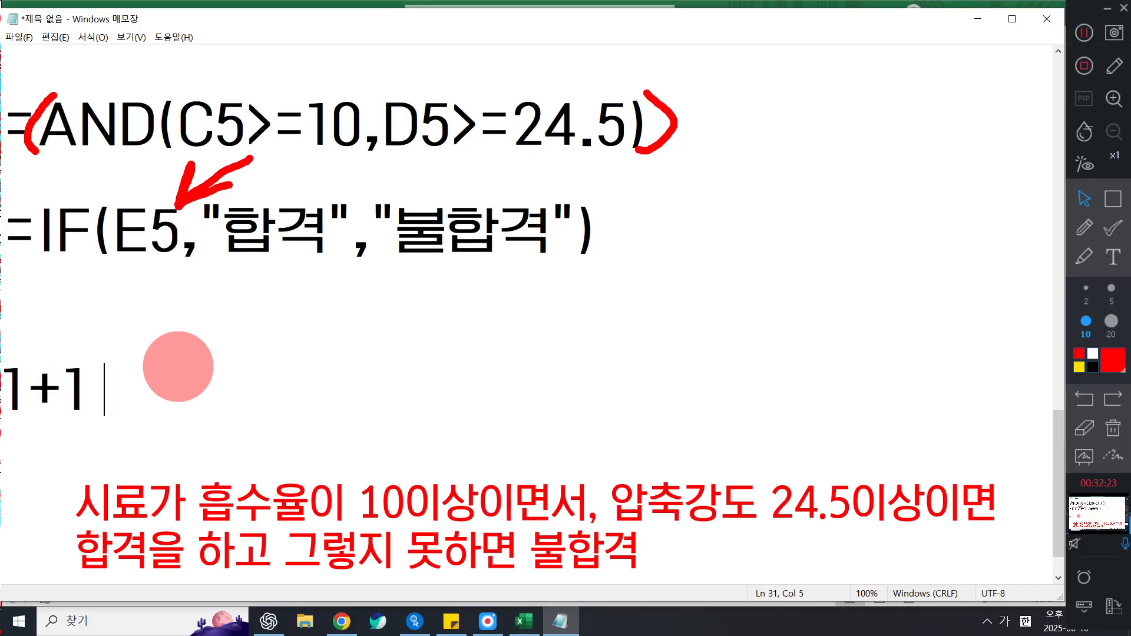
key("BackSpace")
type("=2")
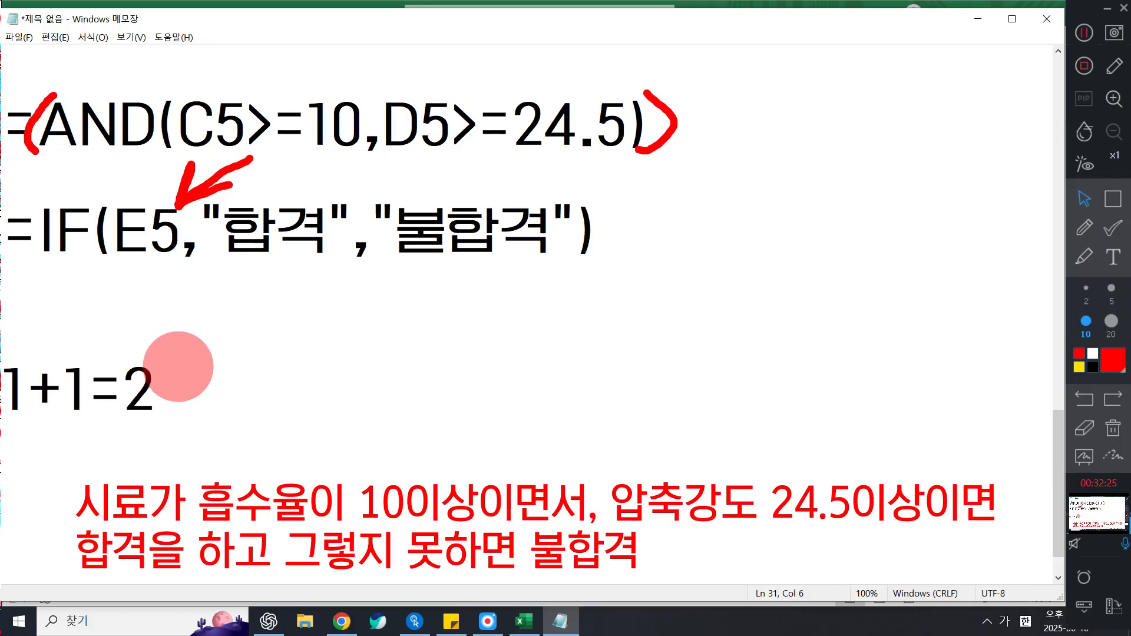
key("Return")
type("+1-")
key("BackSpace")
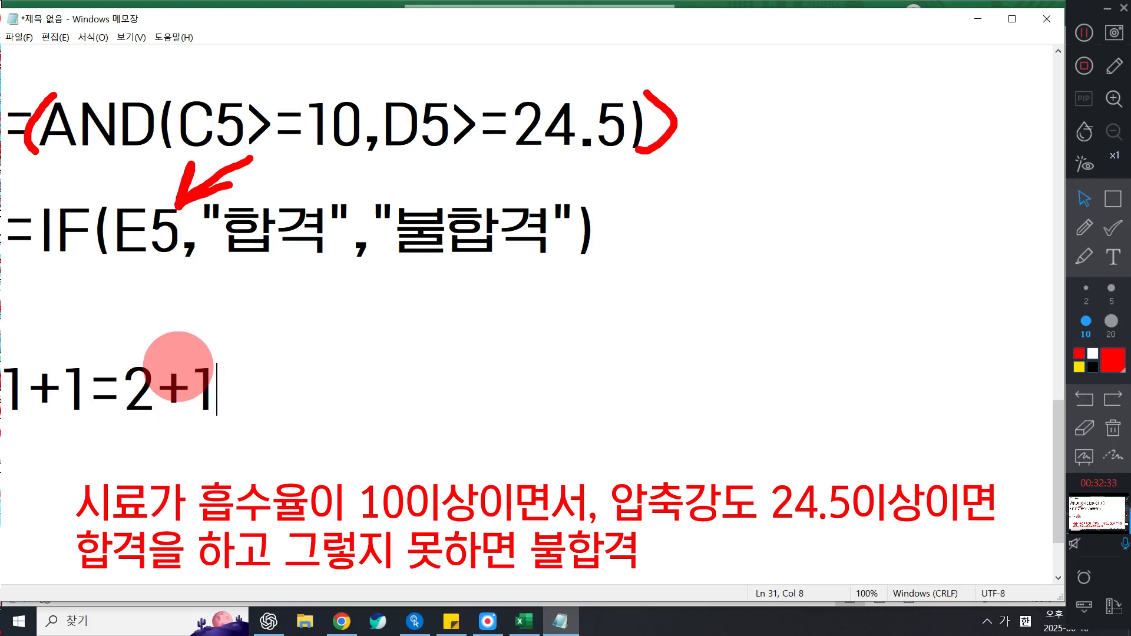
type("=3")
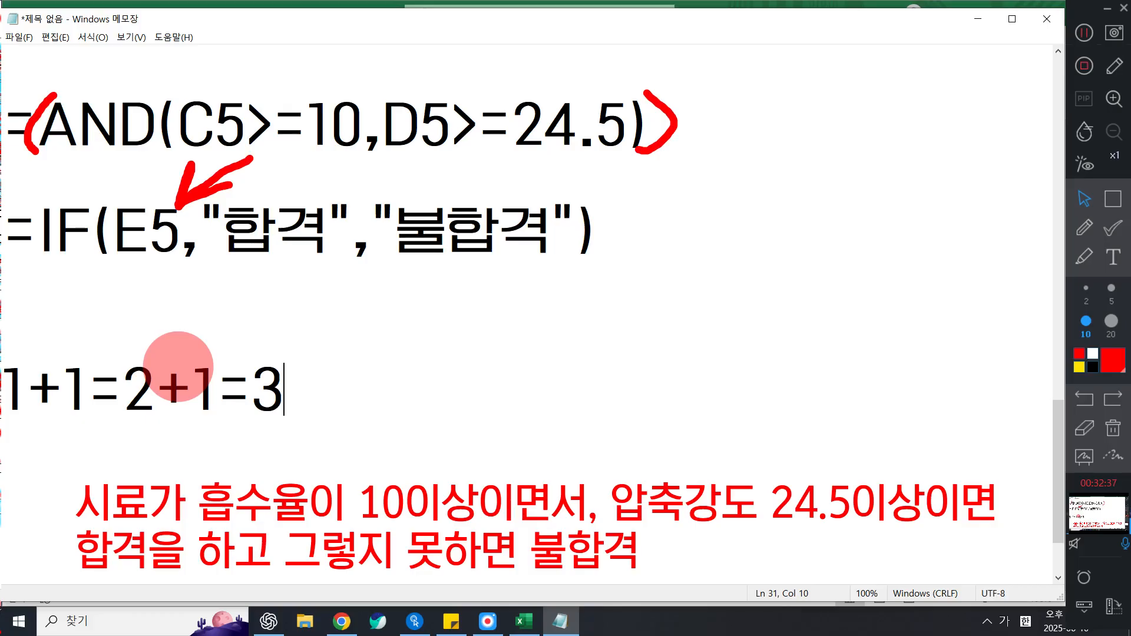
- Split the addition example after 1+1= so that 2+1=3 is on its own line, and highlight its parts
key("Left")
key("Left")
key("Left")
key("Left")
key("Return")
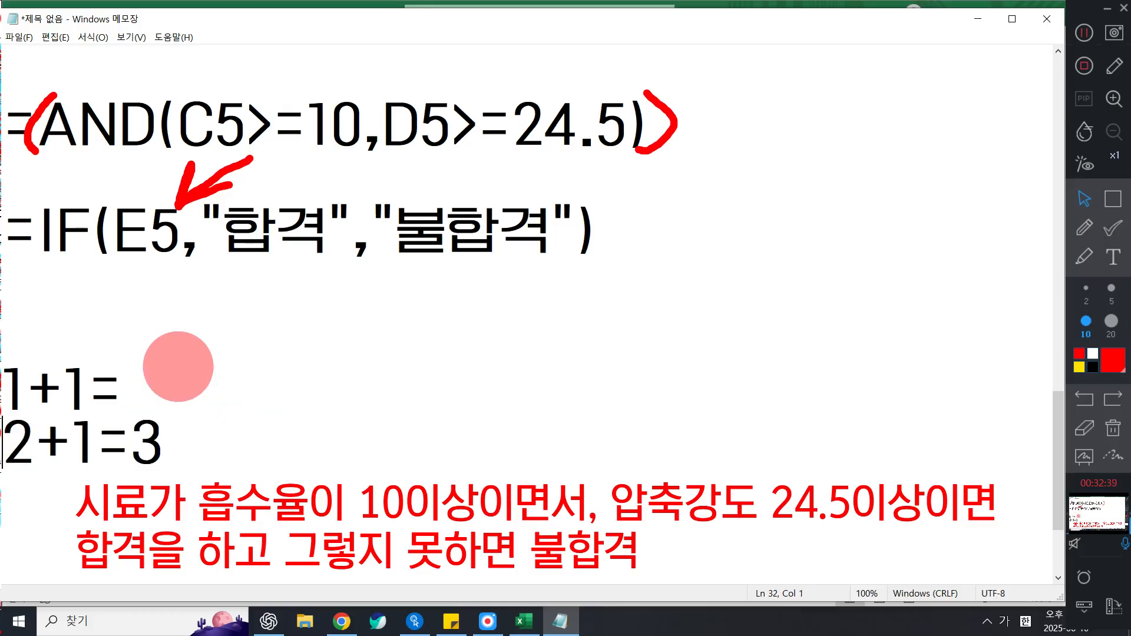
left_click_drag(33, 441, 3, 442)
left_click_drag(5, 377, 83, 383)
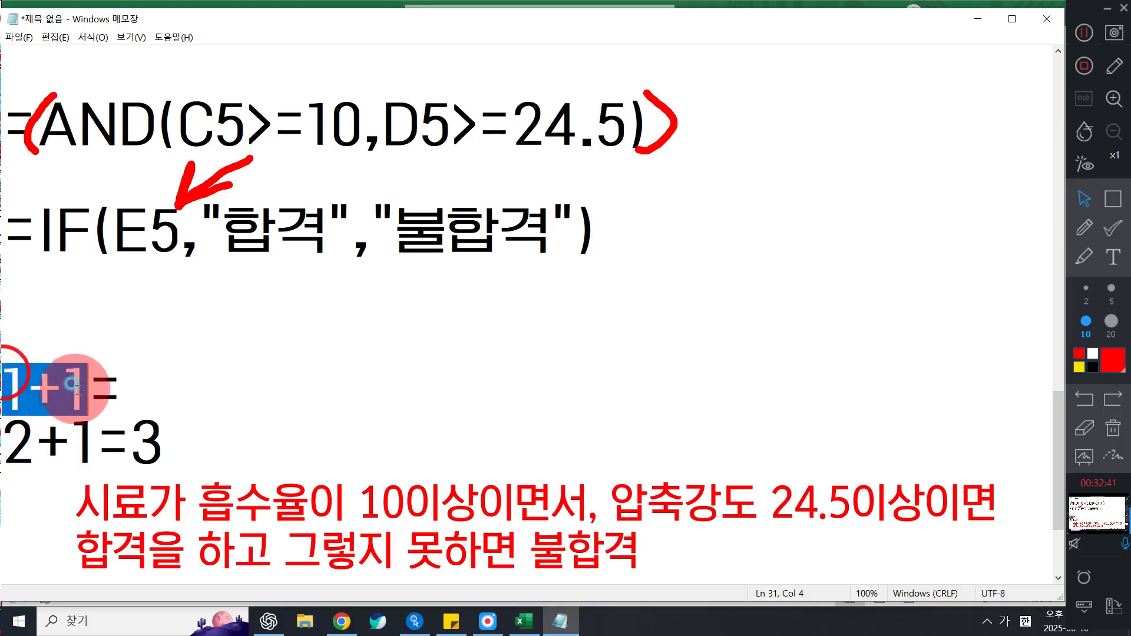
left_click_drag(34, 441, 96, 442)
left_click(279, 386)
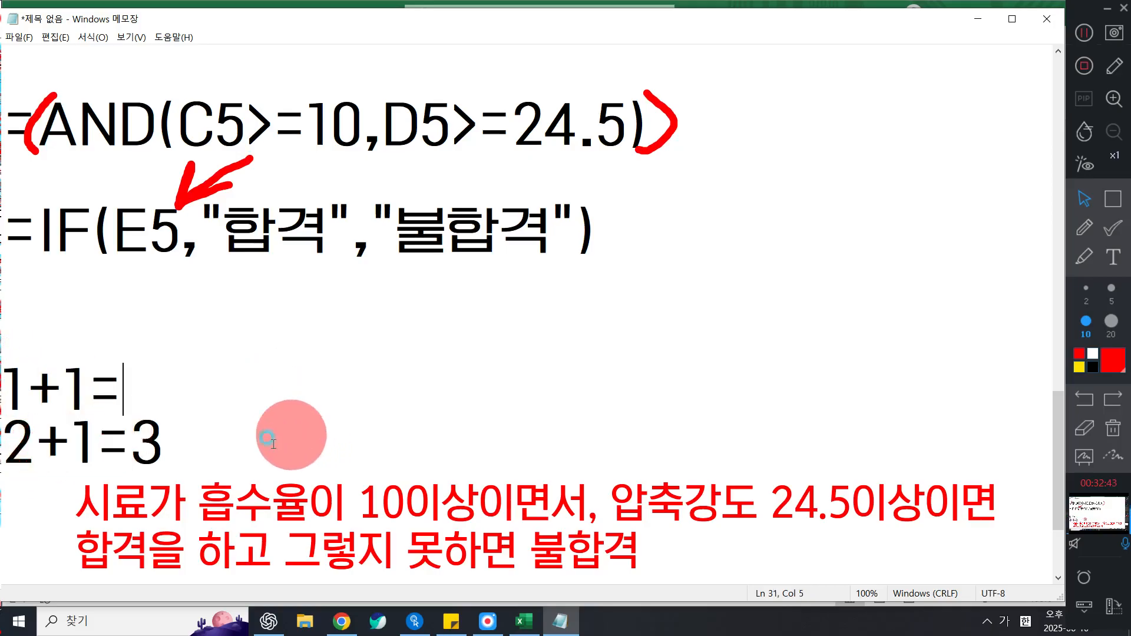
- Add the line 1+1+1=3 below 2+1=3 in Notepad
left_click(279, 439)
key("Return")
type("1+")
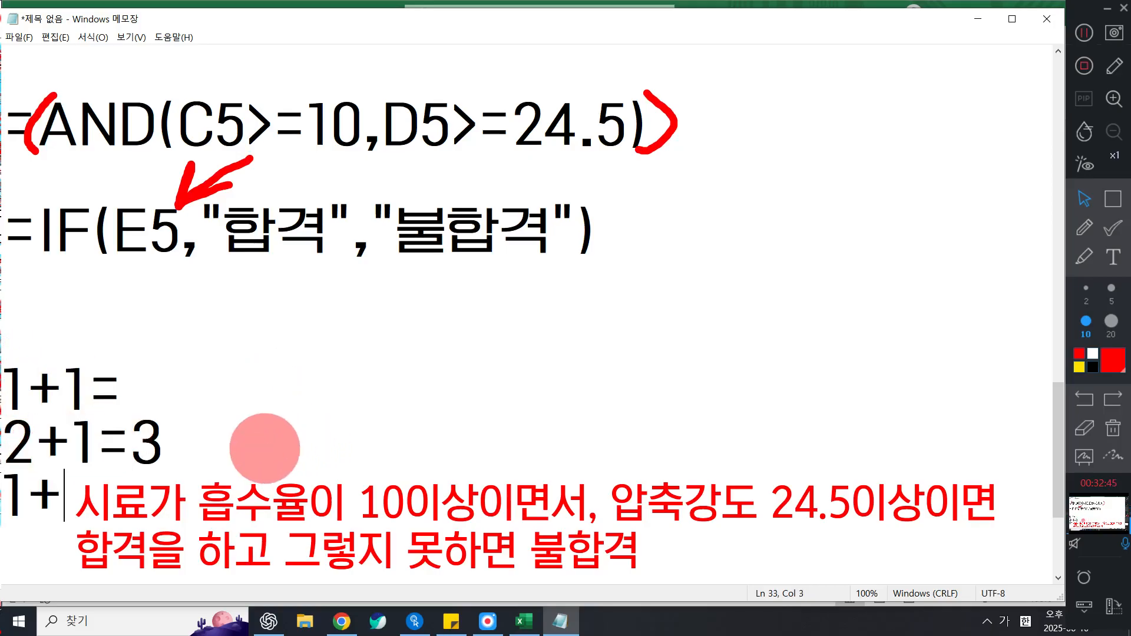
type("1+_1")
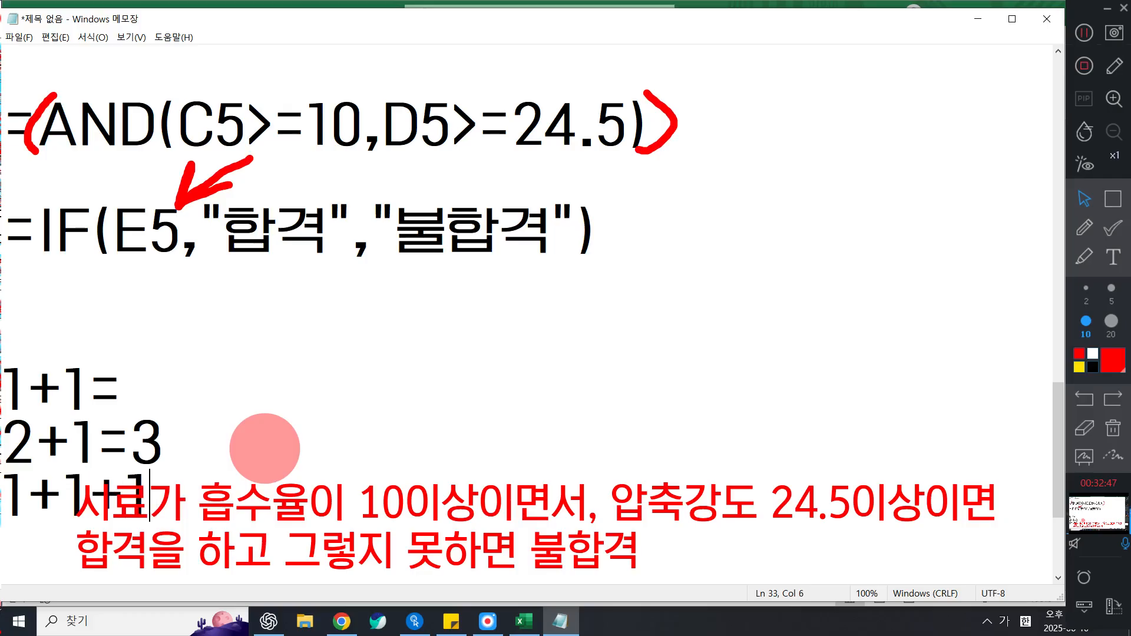
type("=3")
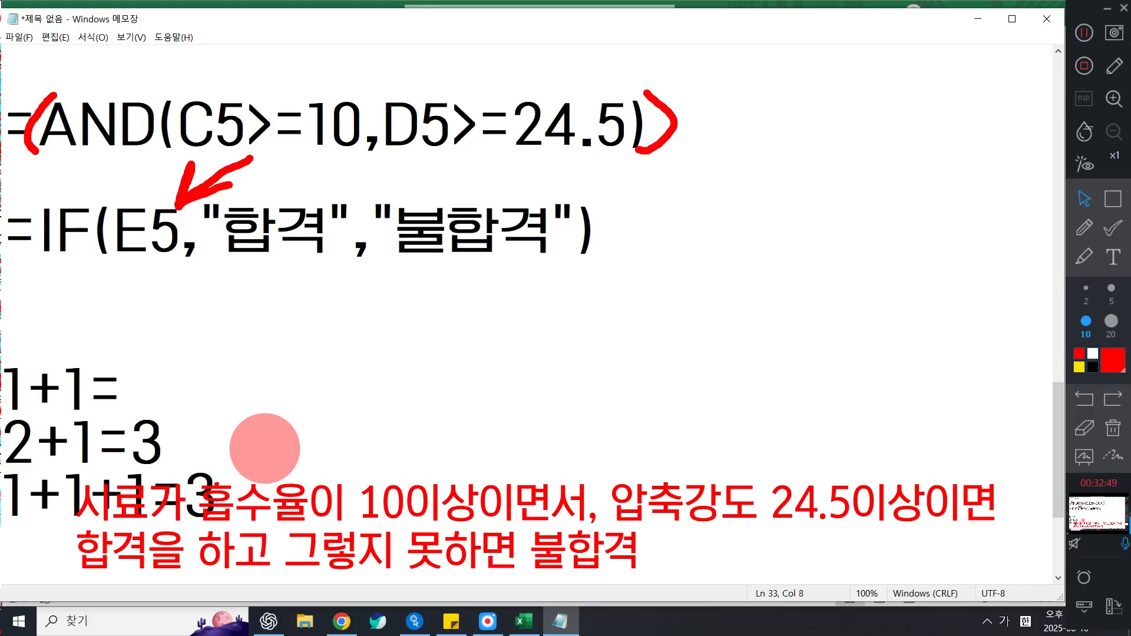
- Circle E5 in the IF formula in red and draw a red arrow pointing to it from the AND formula above
left_click(1084, 228)
mouse_move(116, 202)
left_mouse_down()
mouse_move(118, 257)
mouse_move(108, 188)
mouse_move(85, 204)
left_mouse_up()
mouse_move(76, 136)
left_mouse_down()
mouse_move(105, 187)
mouse_move(125, 143)
left_mouse_up()
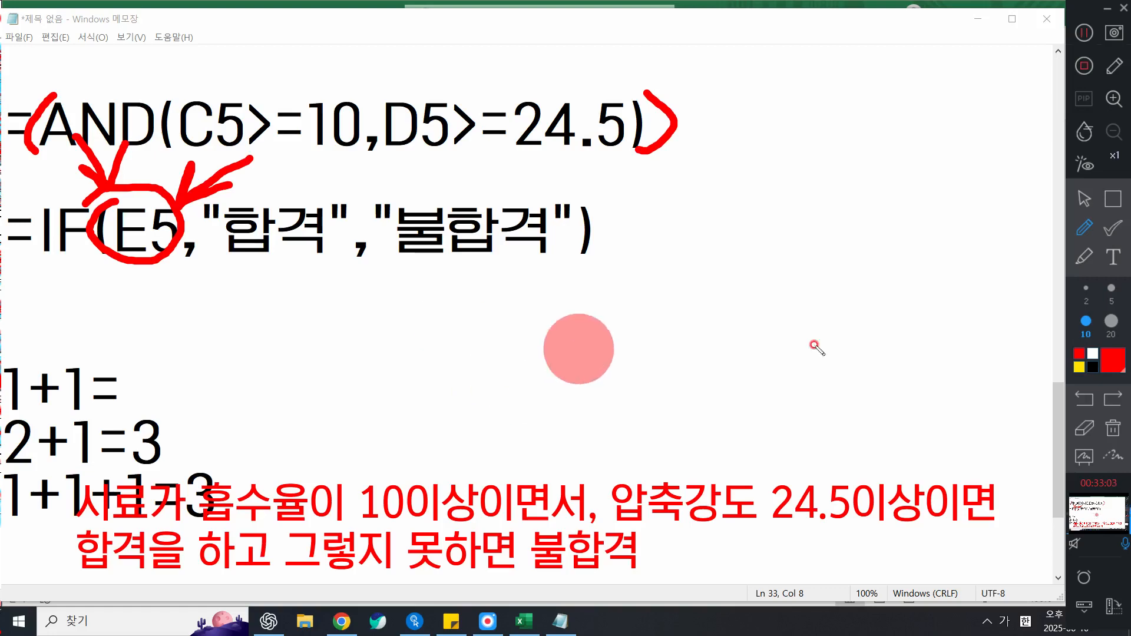
- Clear all drawn annotations, minimize Notepad to return to the Excel worksheet, and select cell G6
left_click(1112, 428)
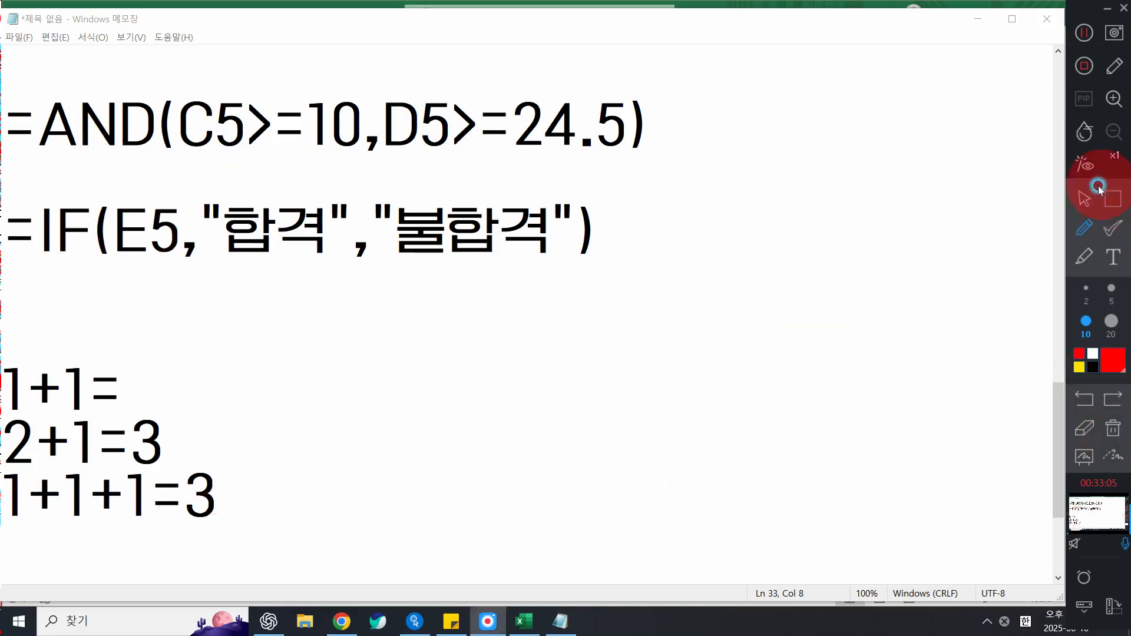
left_click(978, 18)
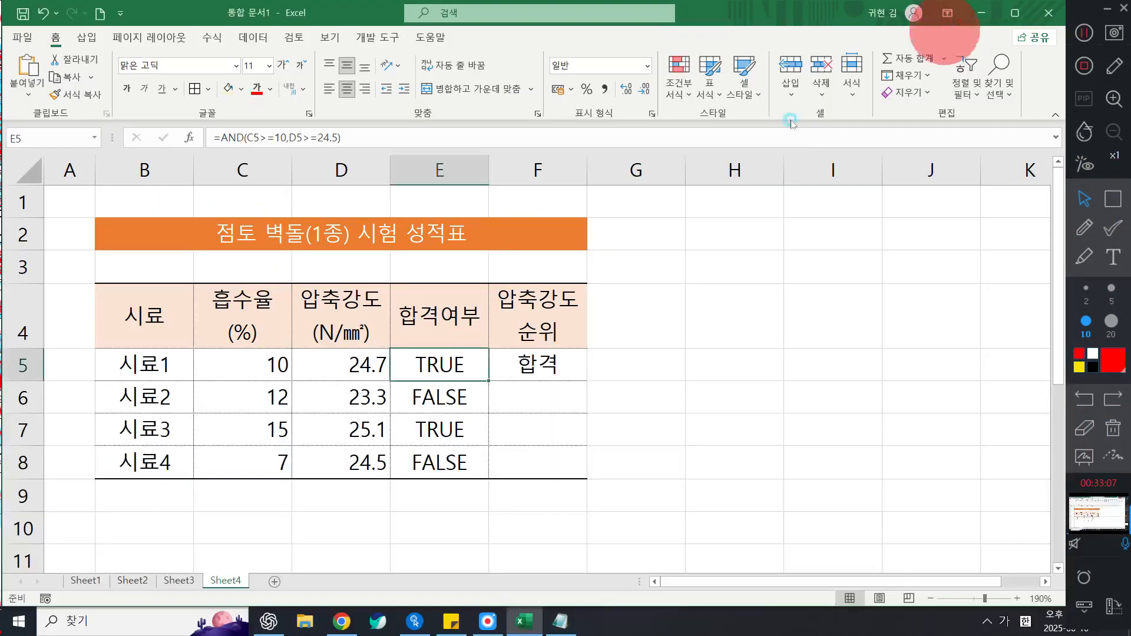
left_click(682, 405)
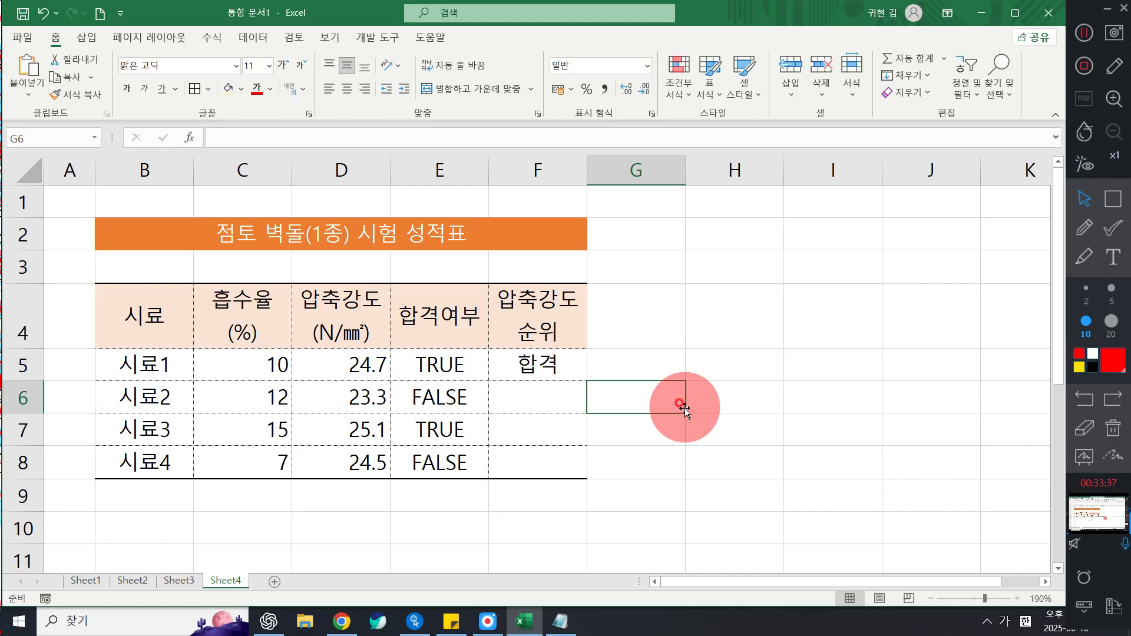
- Start saving the unsaved workbook and open the dialog for browsing to a save location
left_click(17, 39)
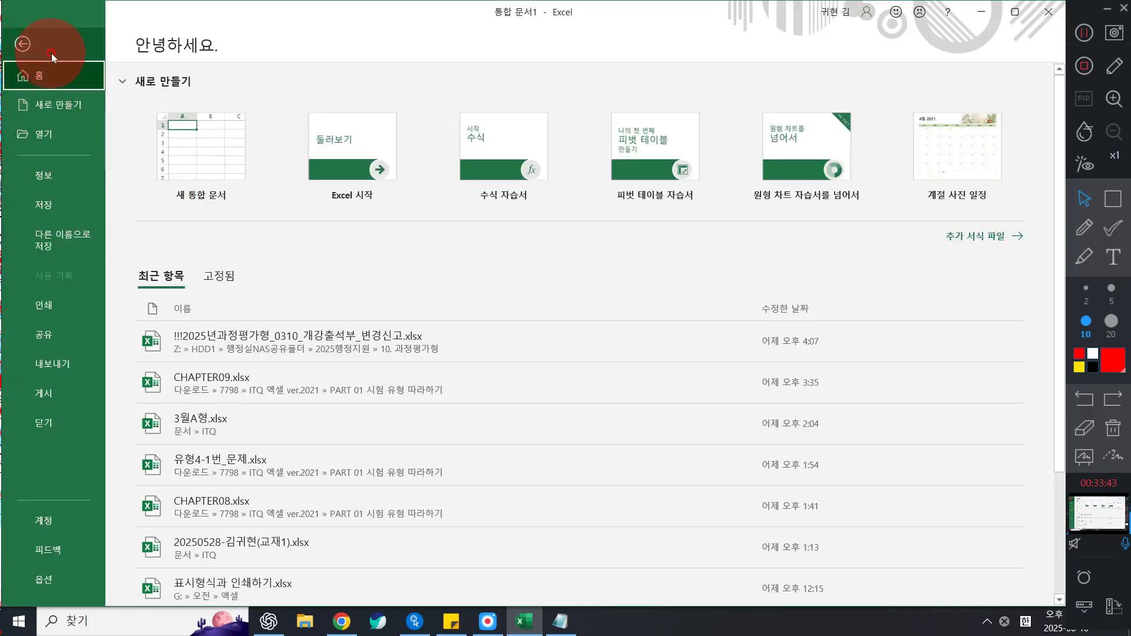
left_click(23, 44)
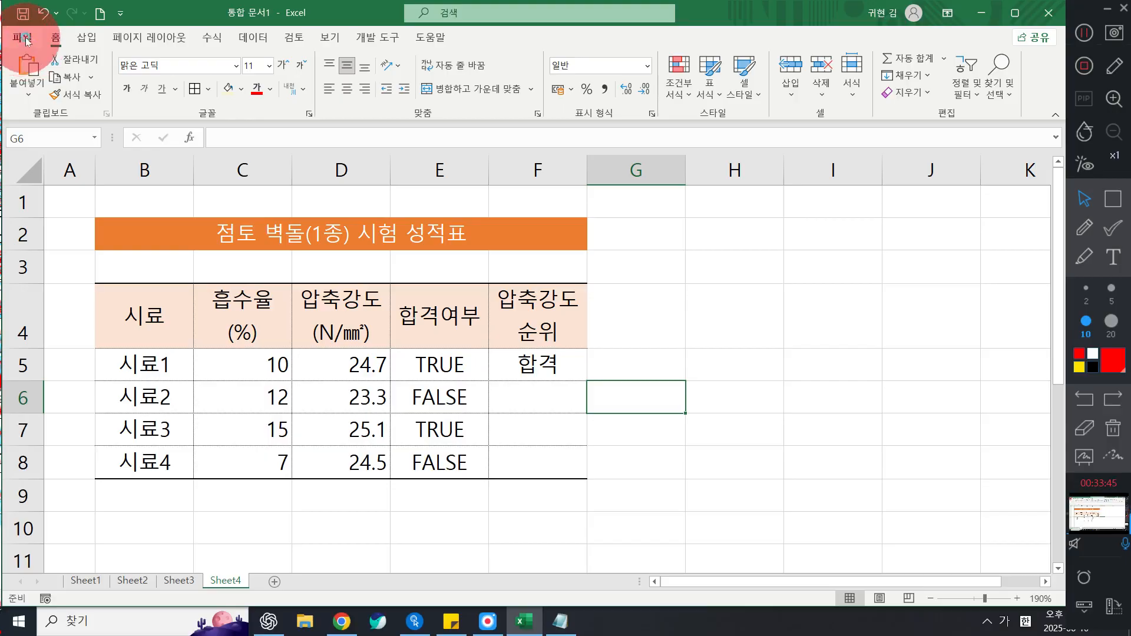
left_click(27, 40)
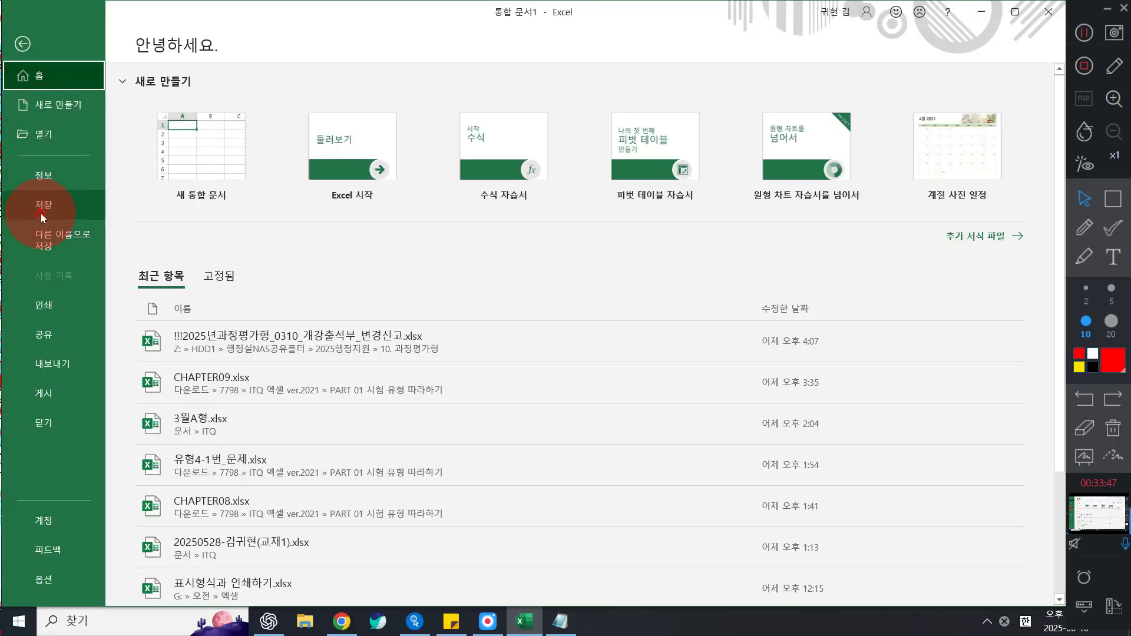
left_click(42, 214)
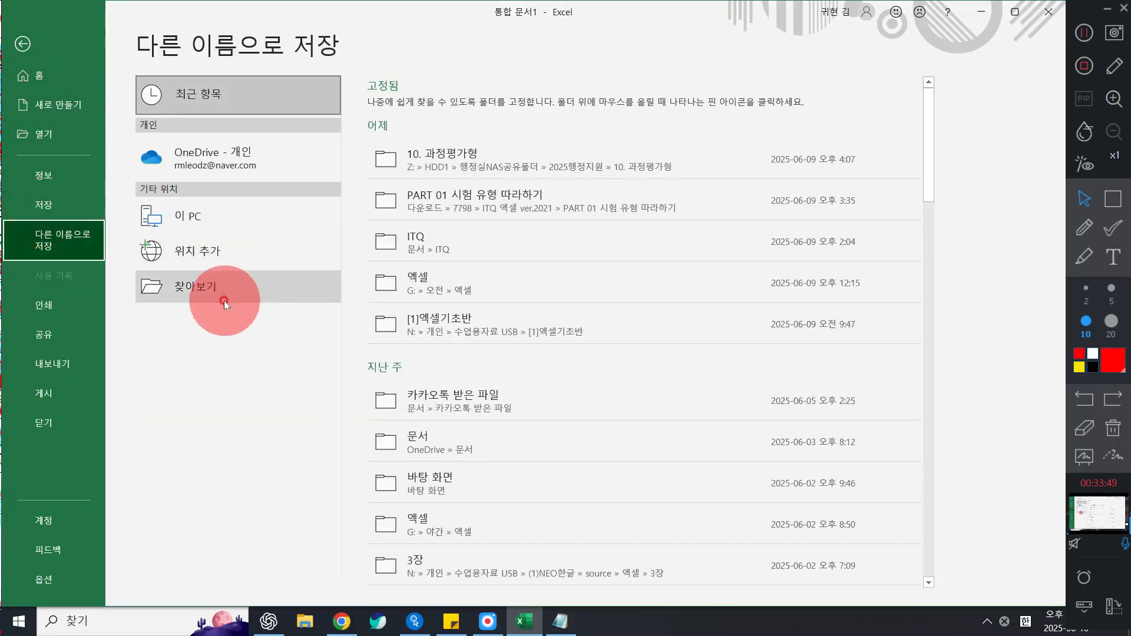
left_click(224, 301)
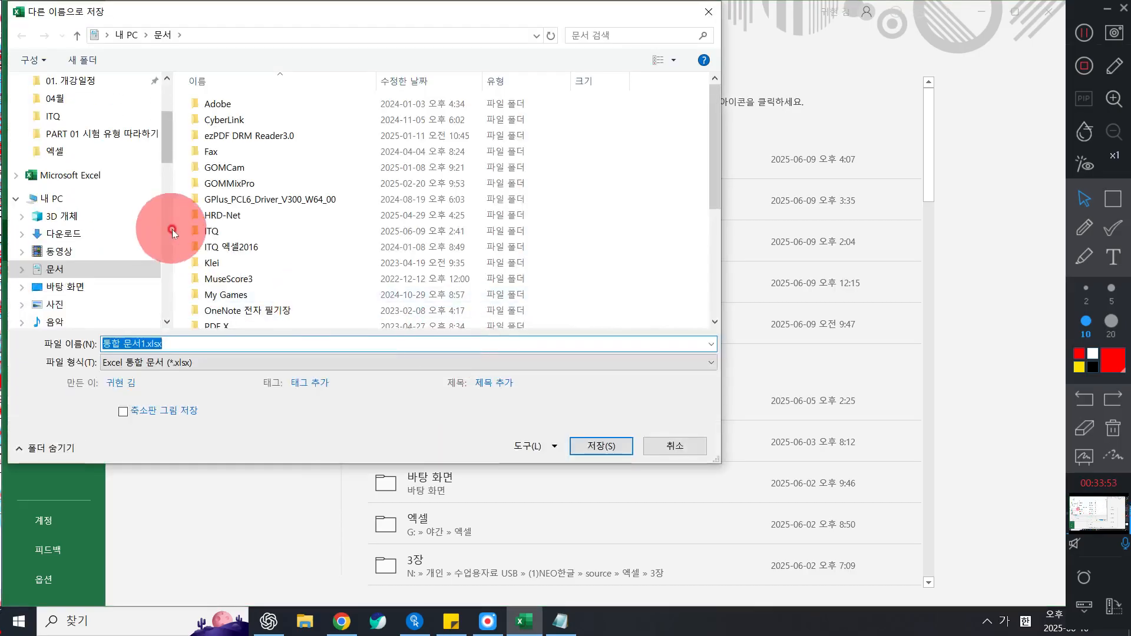
- Set the save location to the 엑셀 folder inside 오전 on the USB drive (G:)
scroll(151, 260, "down", 6)
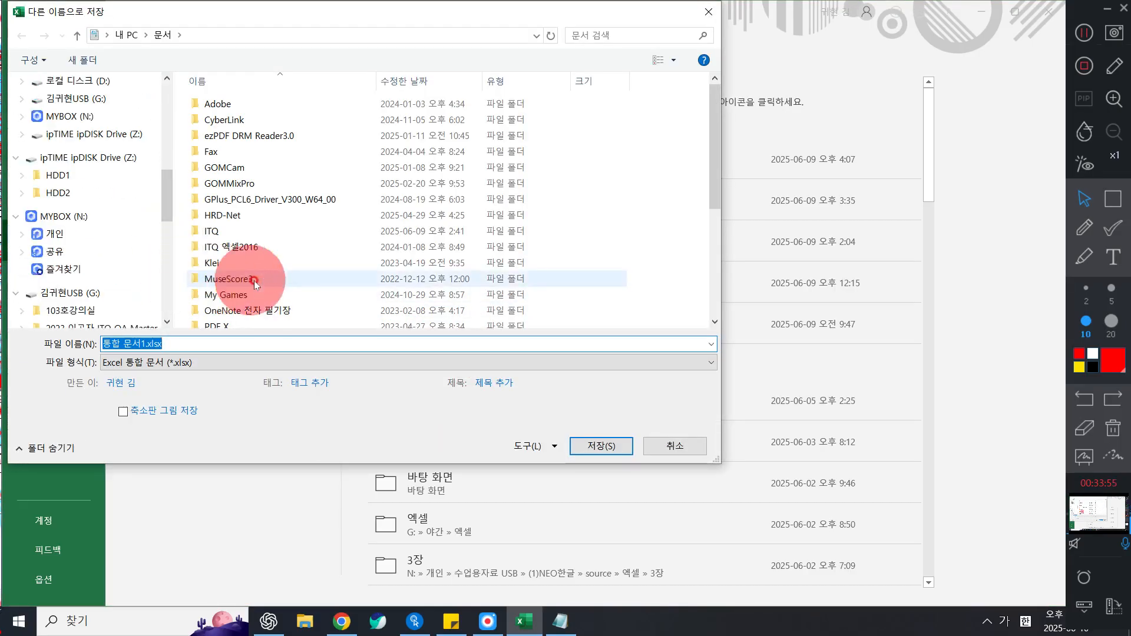
scroll(139, 220, "down", 2)
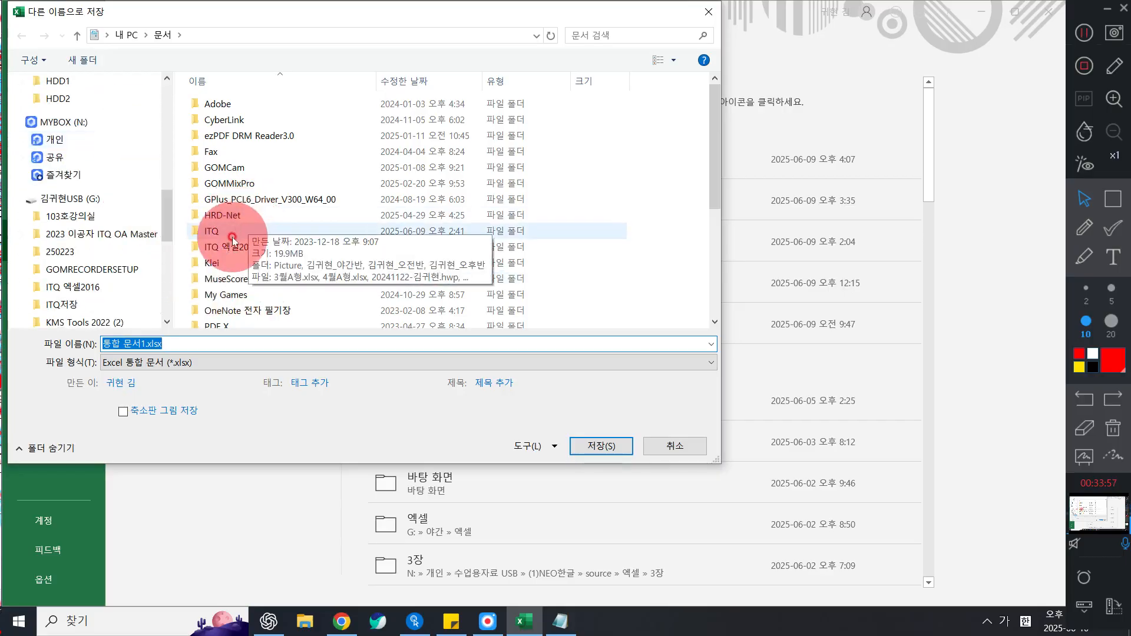
scroll(70, 253, "up", 2)
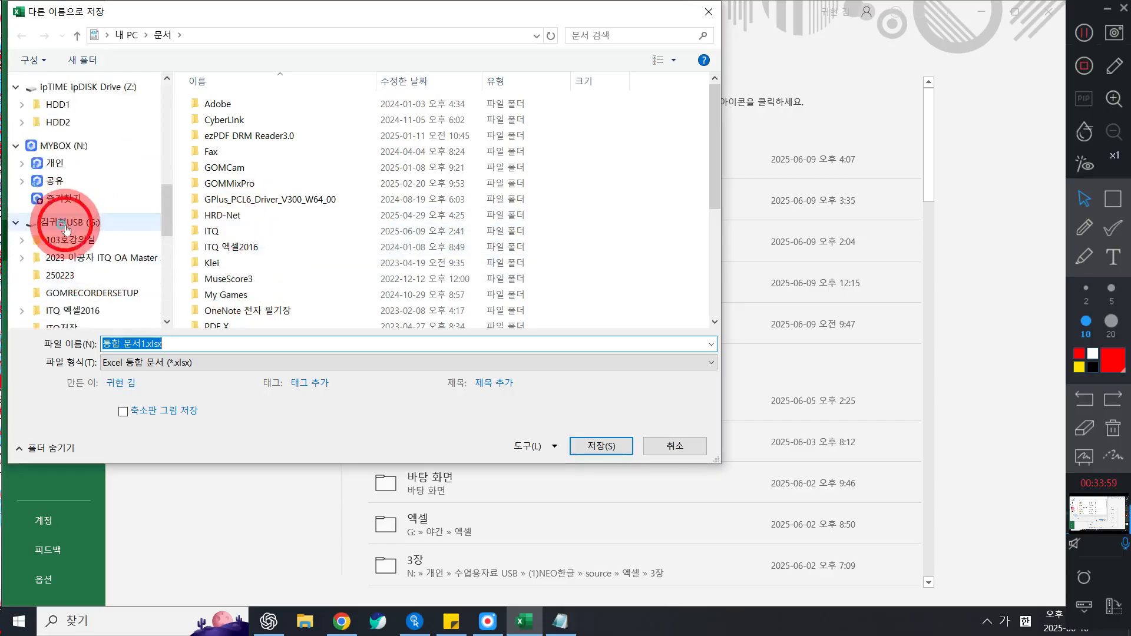
left_click(66, 229)
scroll(268, 230, "down", 2)
left_click(258, 254)
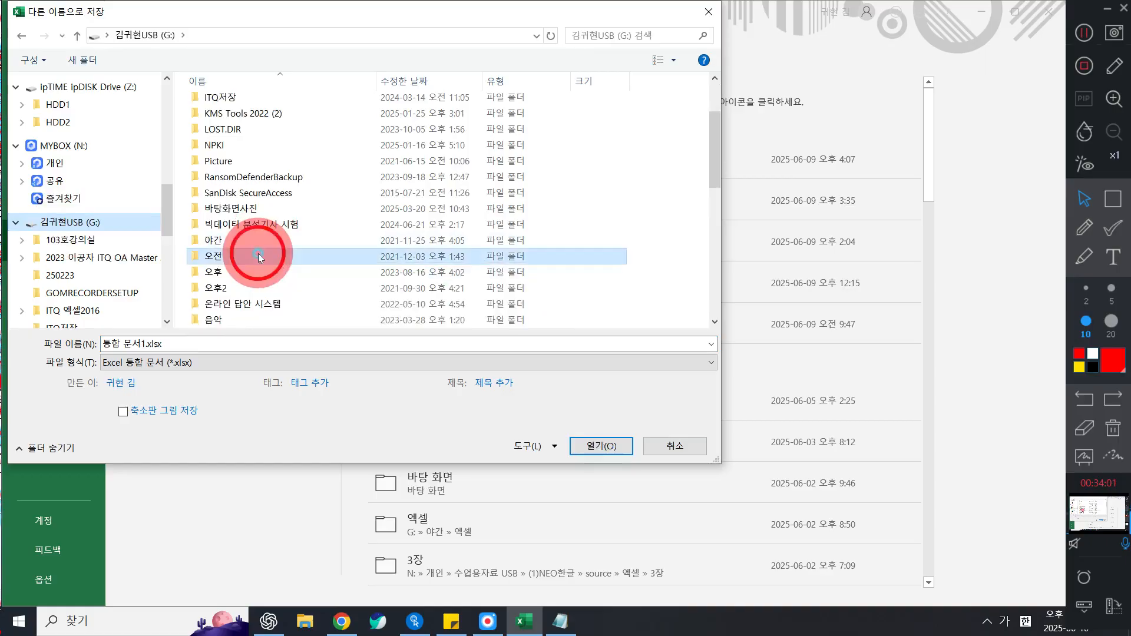
double_click(258, 255)
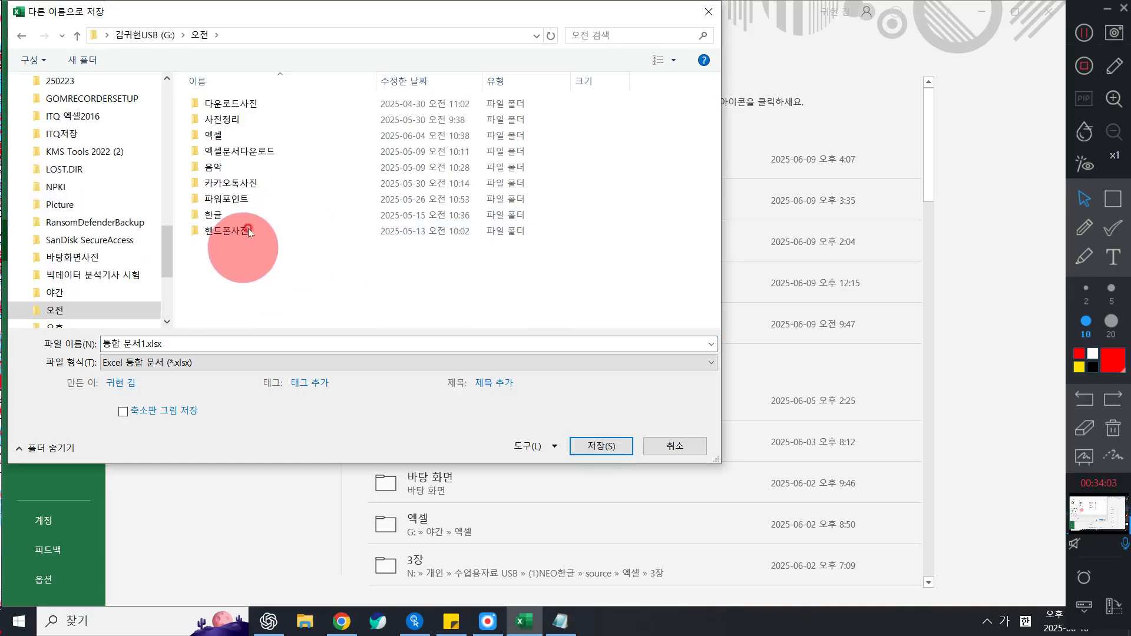
double_click(257, 137)
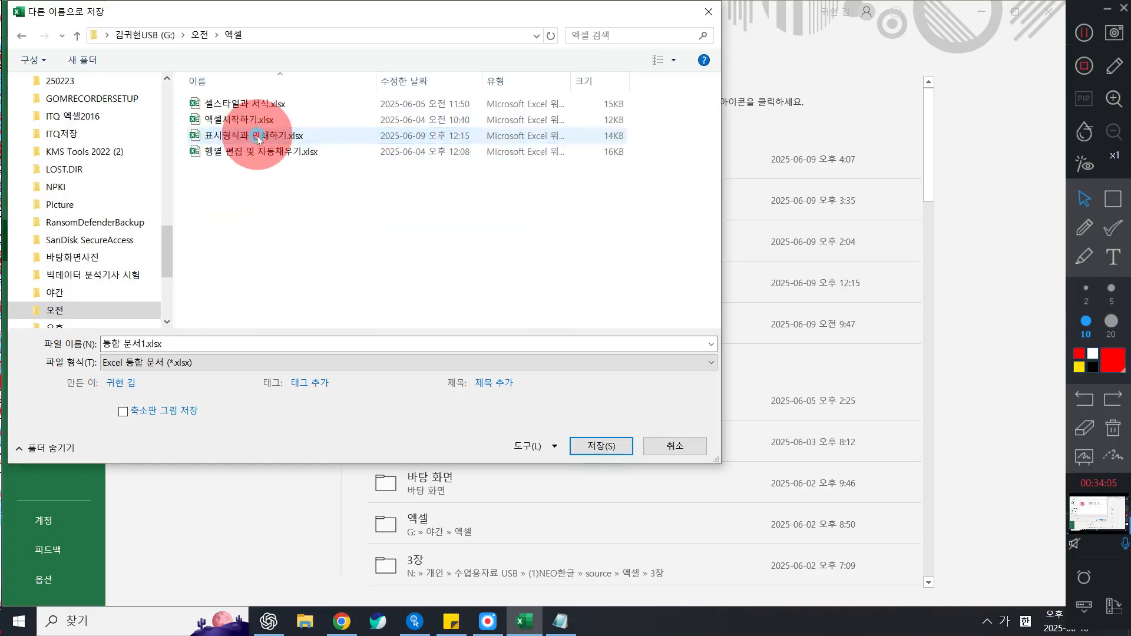
- Name the workbook 함수활용하기 and save it as an Excel workbook in the chosen folder
left_click(175, 348)
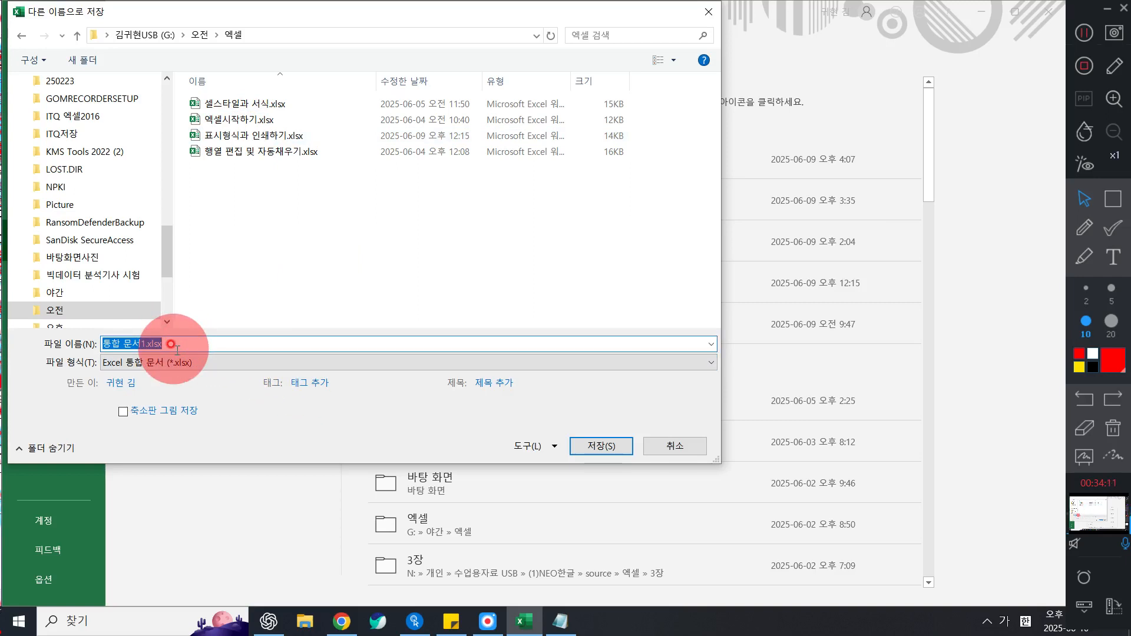
type("함수")
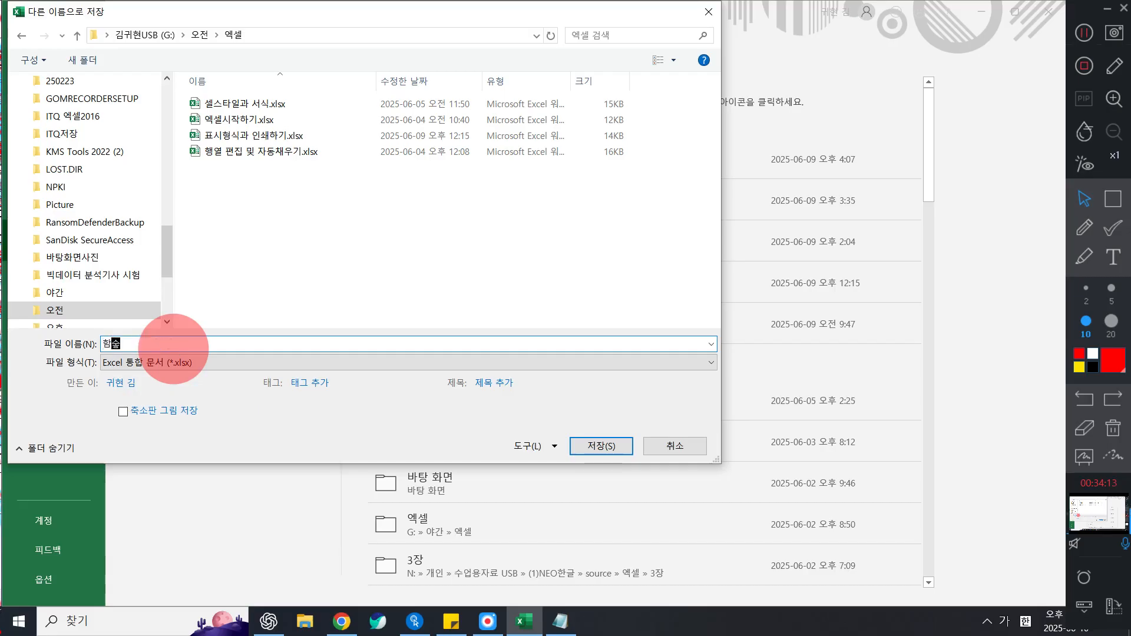
type("활용하기")
key("BackSpace")
key("BackSpace")
key("BackSpace")
key("BackSpace")
key("BackSpace")
key("BackSpace")
type("함수활용하기")
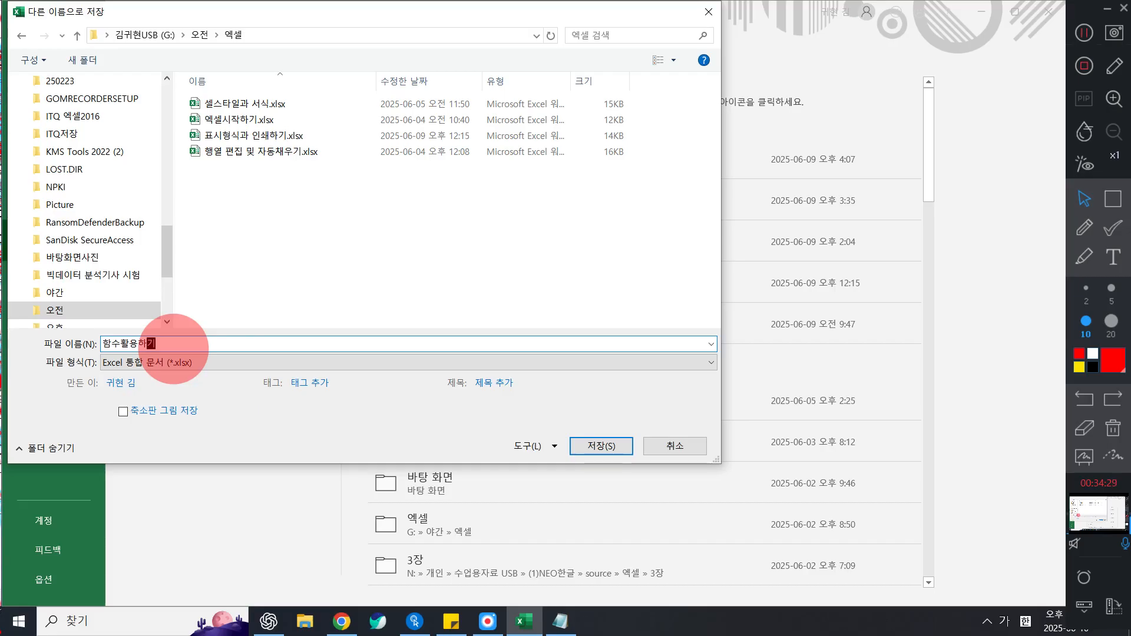
left_click(601, 446)
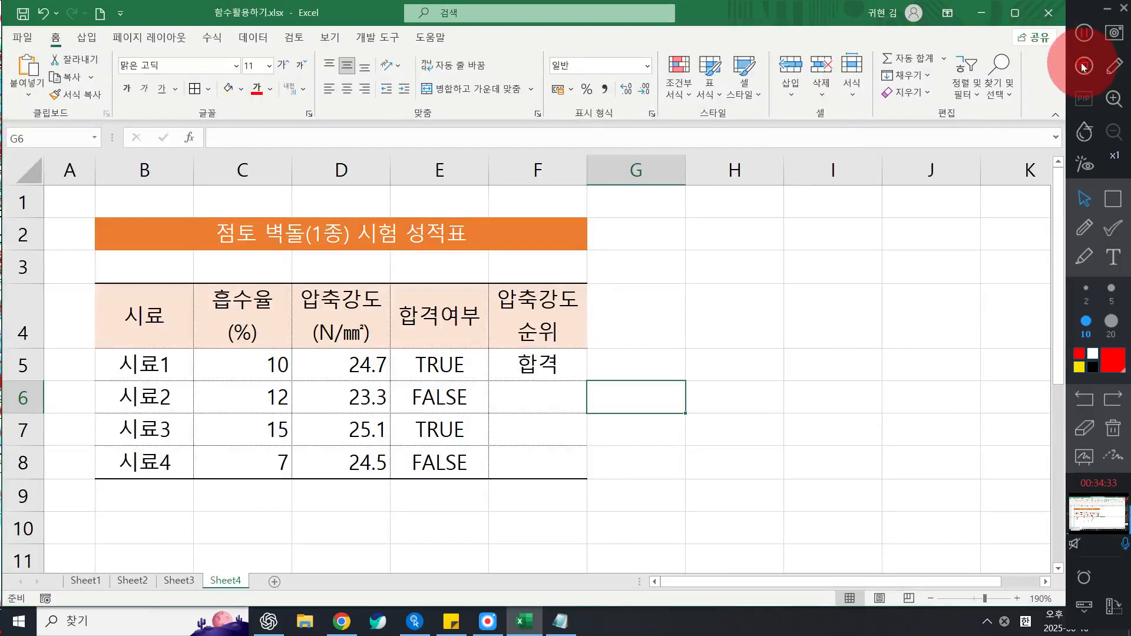